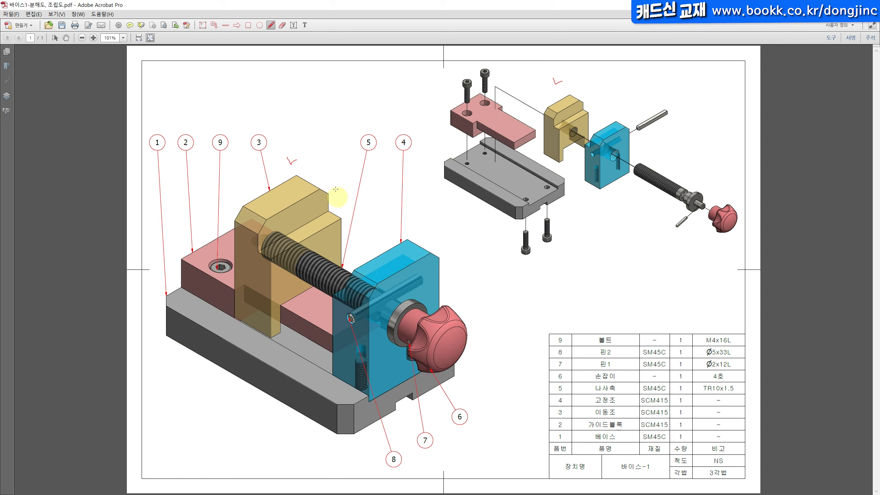
# Step: Handwrite the circled file types iam on the assembly view, ipn on the exploded view and idw above the parts list, with check marks
pyautogui.moveTo(291, 138)
pyautogui.mouseDown()
pyautogui.moveTo(300, 132)
pyautogui.moveTo(291, 152)
pyautogui.moveTo(291, 137)
pyautogui.moveTo(306, 139)
pyautogui.moveTo(305, 150)
pyautogui.moveTo(341, 146)
pyautogui.mouseUp()
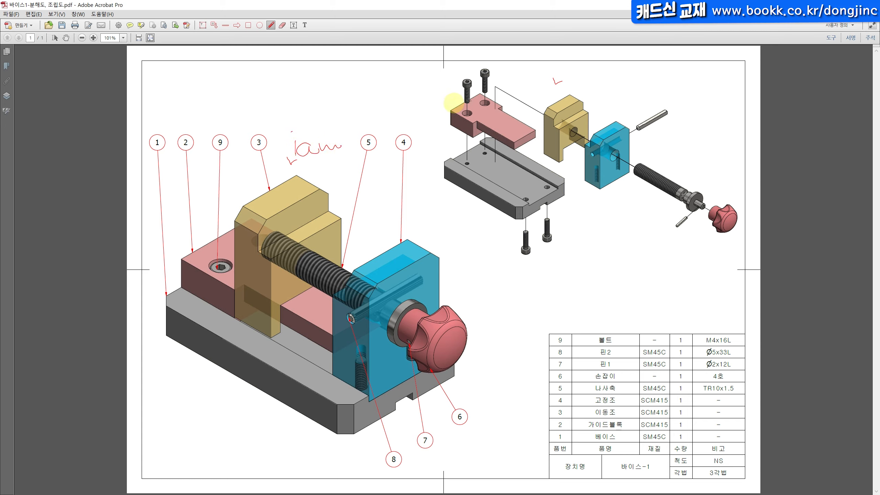
pyautogui.moveTo(584, 81)
pyautogui.mouseDown()
pyautogui.moveTo(593, 98)
pyautogui.moveTo(618, 85)
pyautogui.moveTo(606, 108)
pyautogui.mouseUp()
pyautogui.moveTo(304, 151)
pyautogui.mouseDown()
pyautogui.moveTo(335, 155)
pyautogui.moveTo(323, 151)
pyautogui.mouseUp()
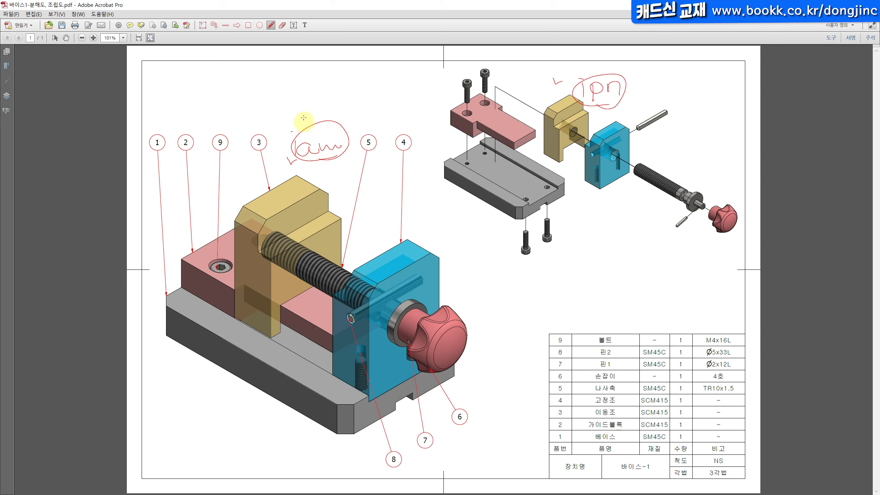
pyautogui.moveTo(317, 109); pyautogui.dragTo(332, 107)
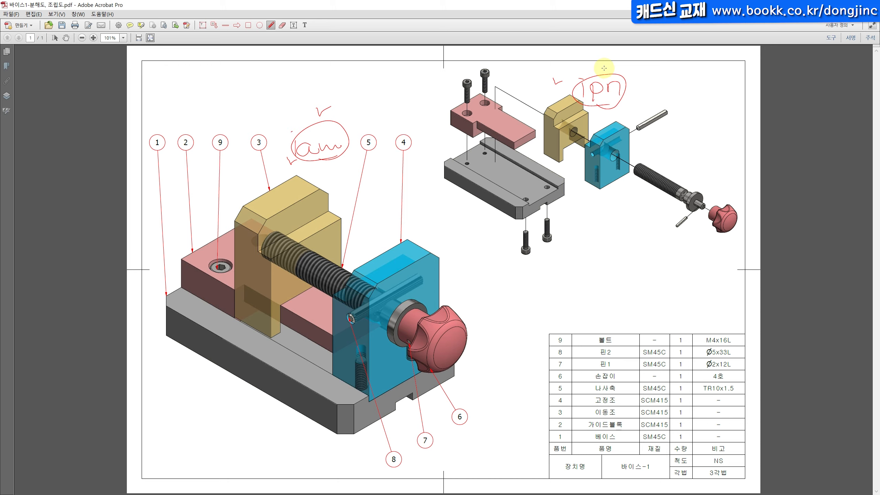
pyautogui.moveTo(603, 67); pyautogui.dragTo(617, 64)
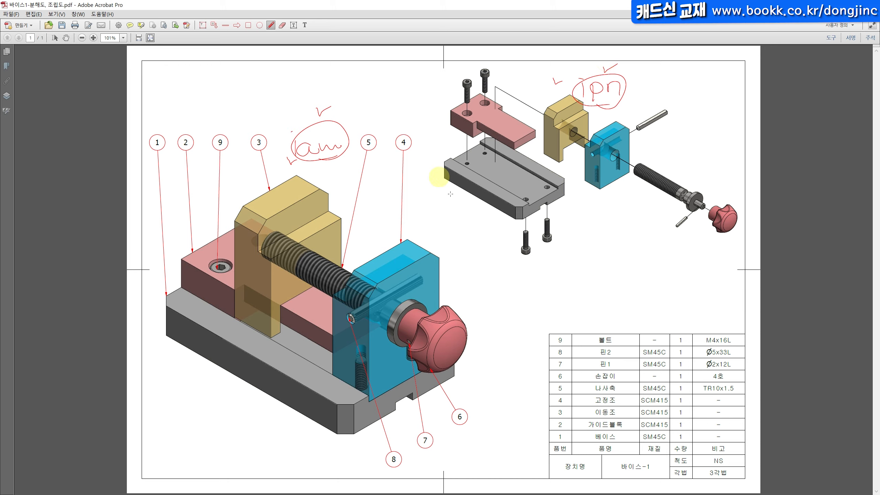
pyautogui.moveTo(561, 260)
pyautogui.mouseDown()
pyautogui.moveTo(561, 277)
pyautogui.moveTo(558, 248)
pyautogui.moveTo(585, 266)
pyautogui.moveTo(606, 256)
pyautogui.mouseUp()
pyautogui.moveTo(603, 286)
pyautogui.mouseDown()
pyautogui.moveTo(585, 288)
pyautogui.moveTo(583, 231)
pyautogui.moveTo(564, 245)
pyautogui.mouseUp()
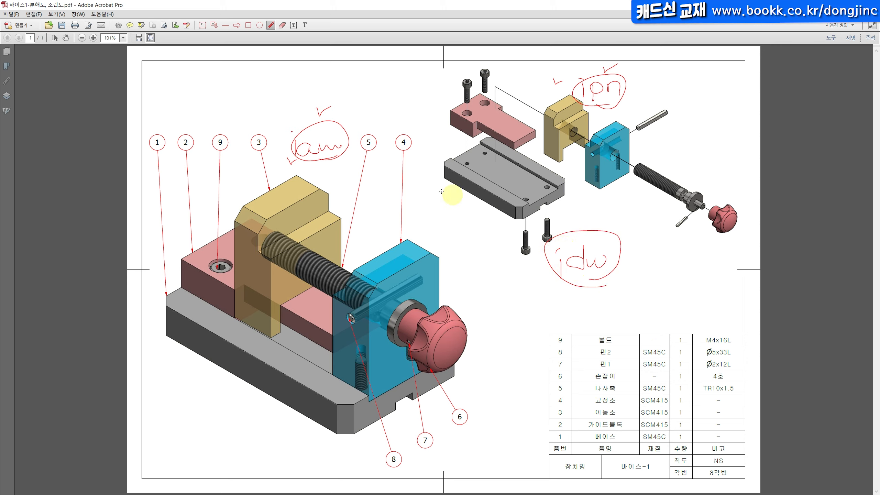
# Step: Add a circled ipt note on the fixed jaw, mark the other notes again and draw a large loop across the sheet
pyautogui.moveTo(378, 262)
pyautogui.mouseDown()
pyautogui.moveTo(411, 230)
pyautogui.moveTo(407, 248)
pyautogui.mouseUp()
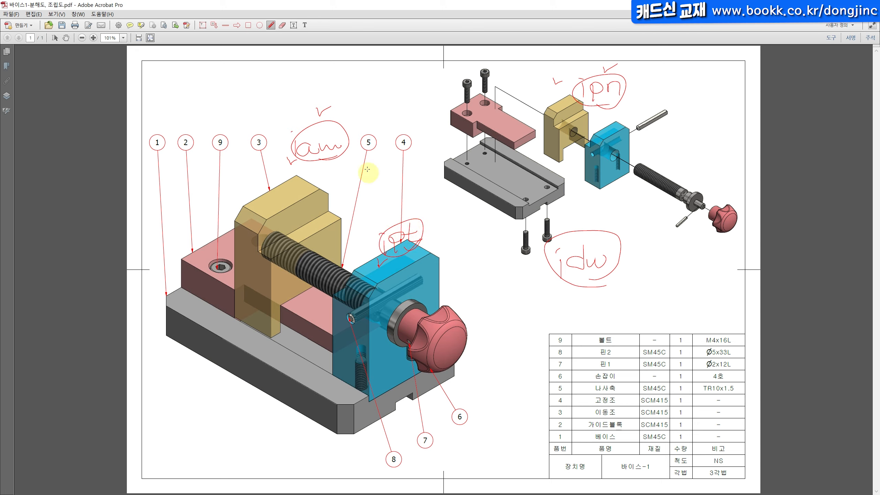
pyautogui.moveTo(338, 160)
pyautogui.mouseDown()
pyautogui.moveTo(347, 159)
pyautogui.moveTo(330, 162)
pyautogui.mouseUp()
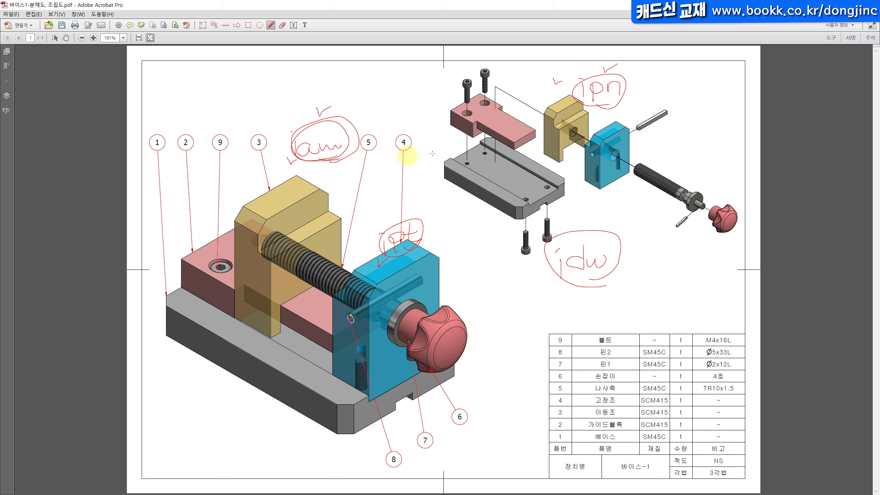
pyautogui.moveTo(603, 107)
pyautogui.mouseDown()
pyautogui.moveTo(575, 78)
pyautogui.moveTo(636, 87)
pyautogui.moveTo(588, 116)
pyautogui.mouseUp()
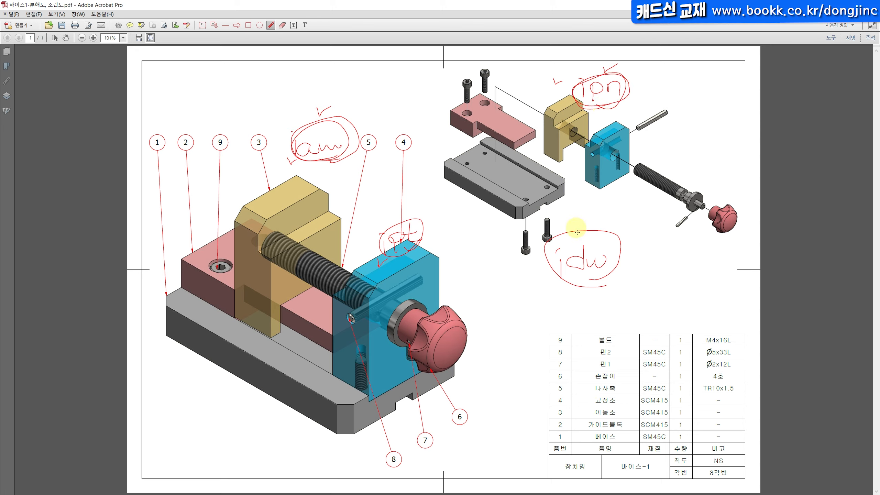
pyautogui.moveTo(582, 228); pyautogui.dragTo(588, 229)
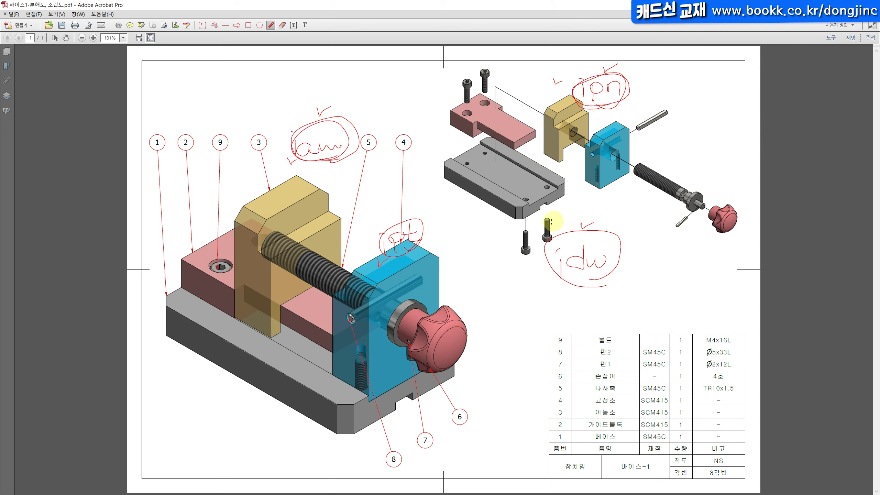
pyautogui.moveTo(556, 299)
pyautogui.mouseDown()
pyautogui.moveTo(449, 315)
pyautogui.moveTo(241, 66)
pyautogui.moveTo(614, 135)
pyautogui.moveTo(536, 277)
pyautogui.mouseUp()
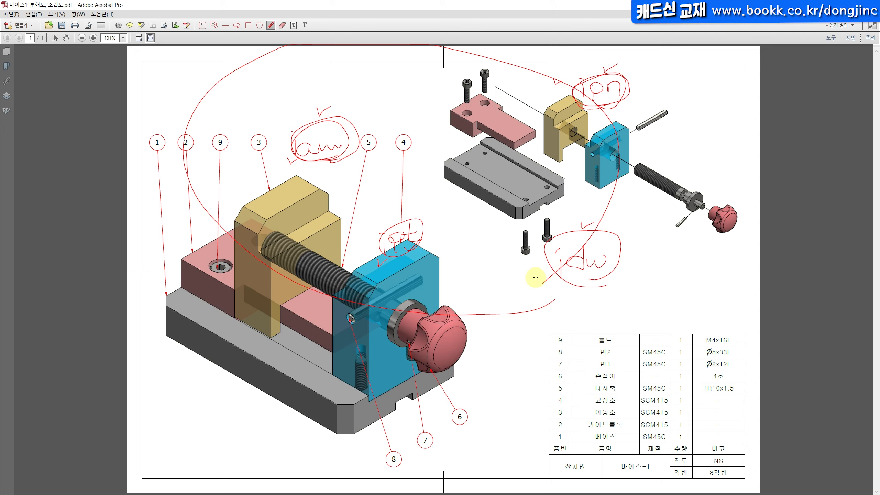
# Step: Undo all the handwritten pencil marks on the vise drawing
pyautogui.hotkey('ctrl', 'z')
pyautogui.hotkey('ctrl', 'z')
pyautogui.hotkey('ctrl', 'z')
pyautogui.hotkey('ctrl', 'z')
pyautogui.hotkey('ctrl', 'z')
pyautogui.hotkey('ctrl', 'z')
pyautogui.hotkey('ctrl', 'z')
pyautogui.hotkey('ctrl', 'z')
pyautogui.hotkey('ctrl', 'z')
pyautogui.hotkey('ctrl', 'z')
pyautogui.hotkey('ctrl', 'z')
pyautogui.hotkey('ctrl', 'z')
pyautogui.hotkey('ctrl', 'z')
pyautogui.hotkey('ctrl', 'z')
pyautogui.hotkey('ctrl', 'z')
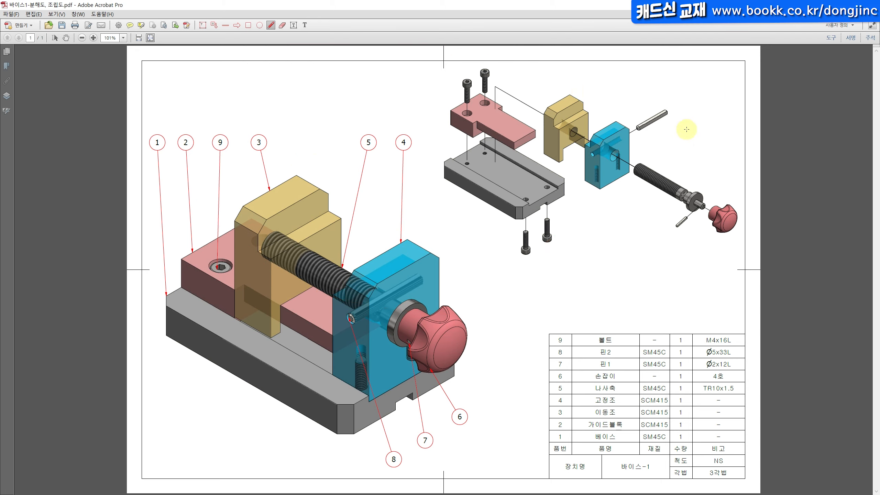
# Step: Arrange the PDF drawing and Inventor side by side, giving the PDF about one third of the screen width
pyautogui.press('super+Left')
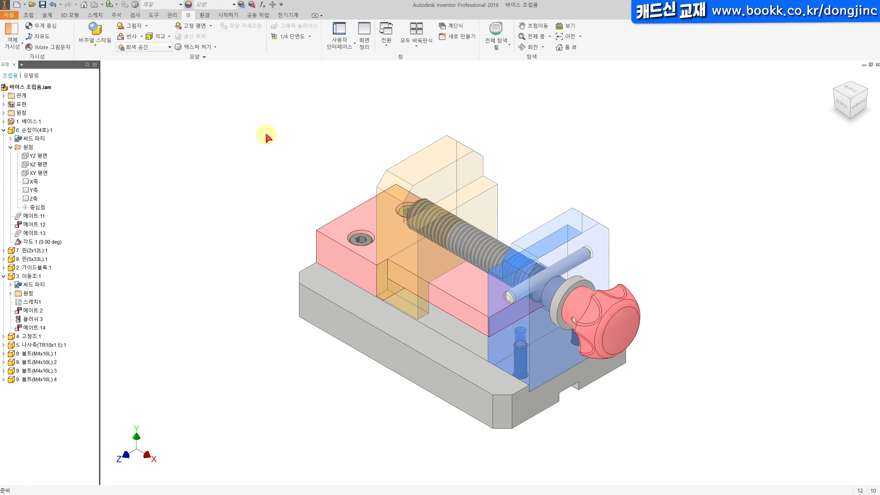
pyautogui.press('super+Right')
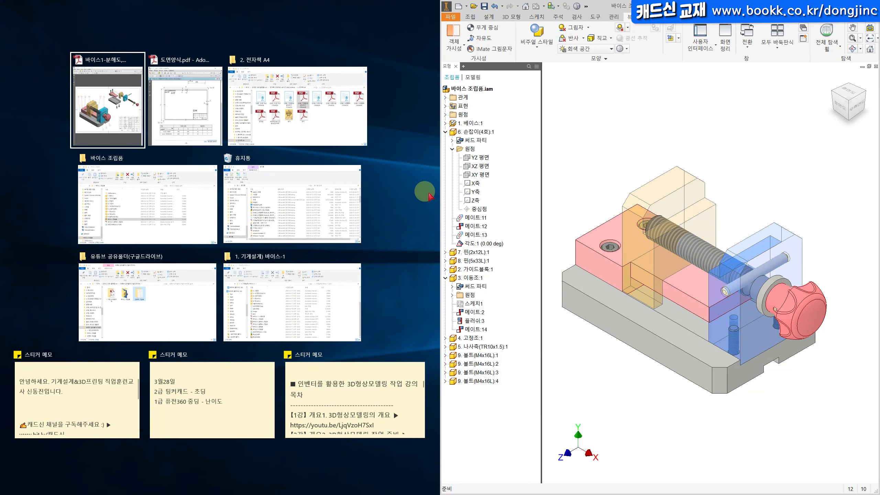
pyautogui.click(441, 208)
pyautogui.moveTo(441, 209); pyautogui.dragTo(275, 209)
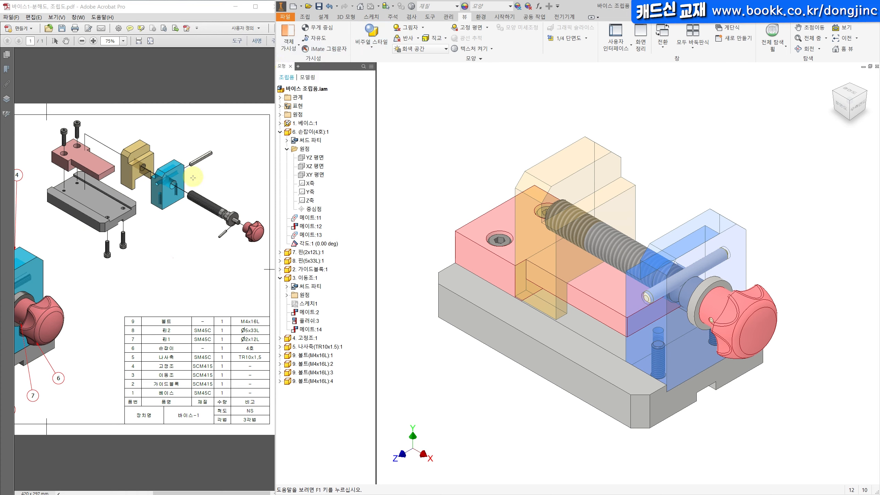
# Step: Create a presentation from the Standard.ipn template and insert the 바이스 조립품 assembly into it
pyautogui.click(294, 8)
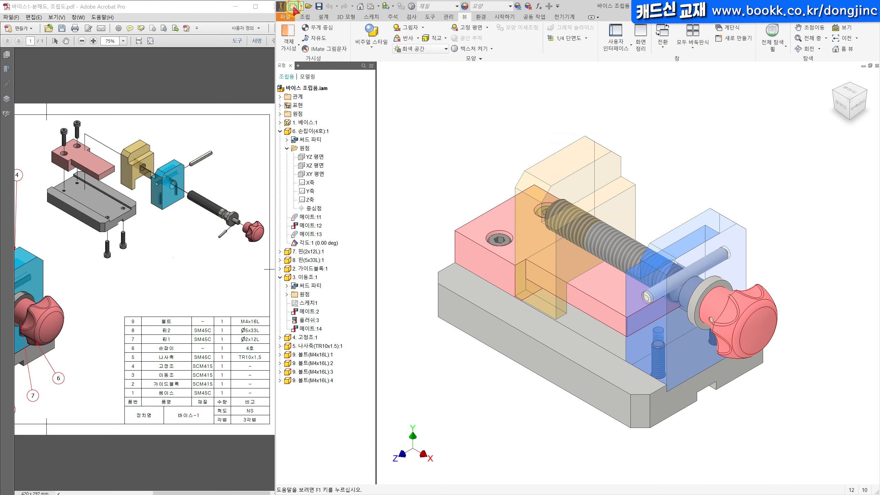
pyautogui.scroll(-1, 481, 263)
pyautogui.click(445, 298)
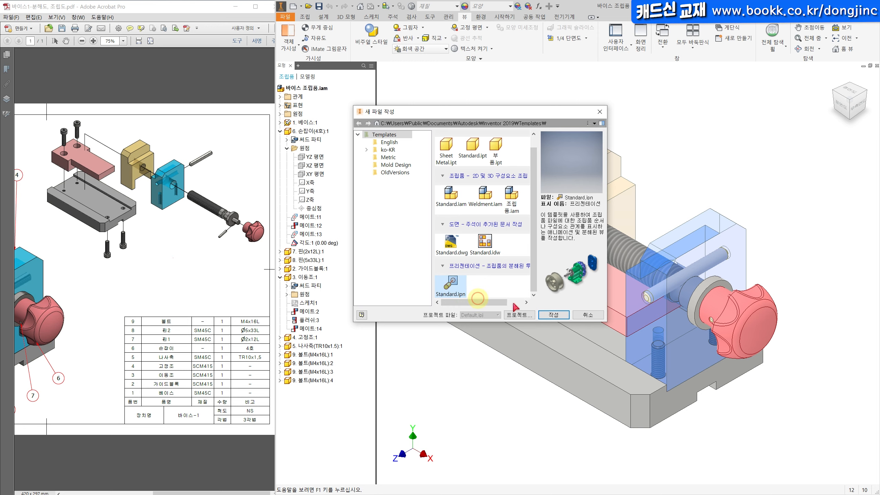
pyautogui.click(555, 315)
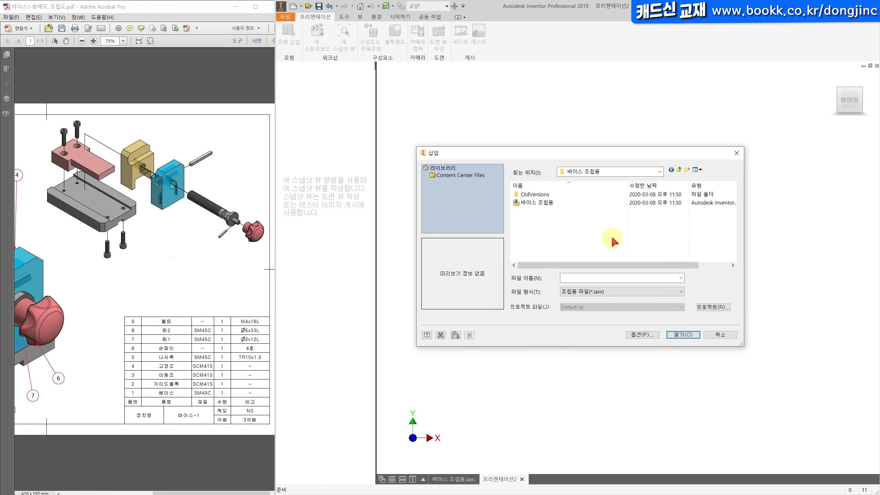
pyautogui.click(546, 208)
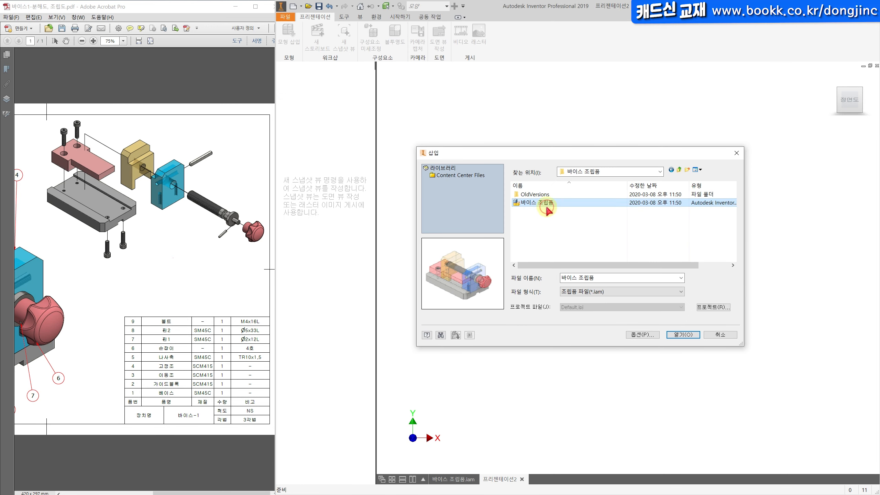
pyautogui.click(682, 334)
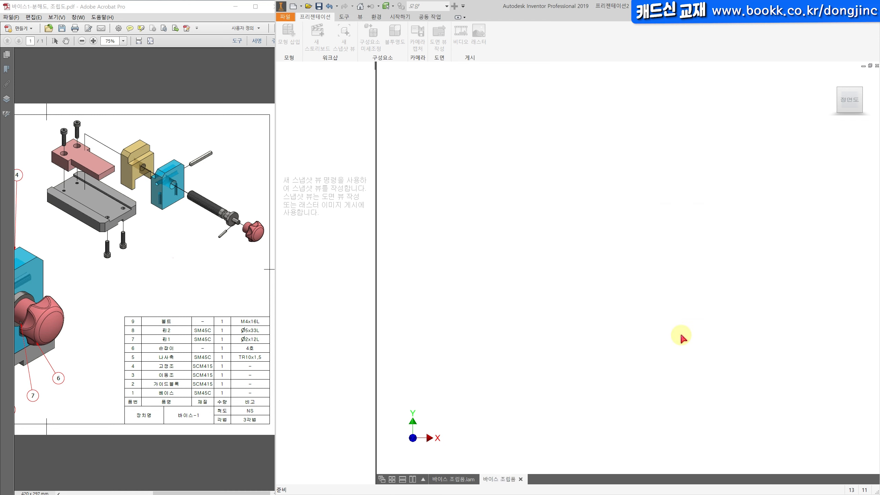
pyautogui.moveTo(586, 320); pyautogui.dragTo(535, 381, button='middle')
pyautogui.moveTo(478, 261); pyautogui.dragTo(486, 269, button='middle')
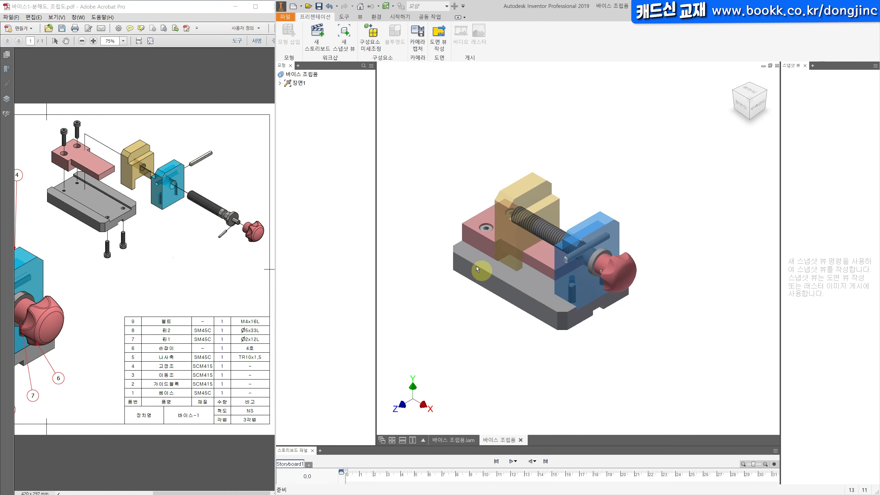
# Step: Set the presentation's visual style to shaded with edges (모서리로 음영처리)
pyautogui.click(360, 16)
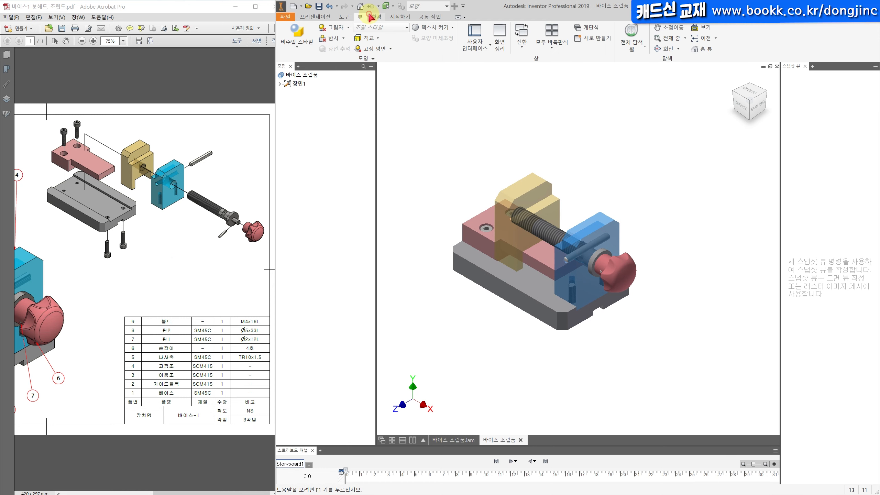
pyautogui.click(306, 48)
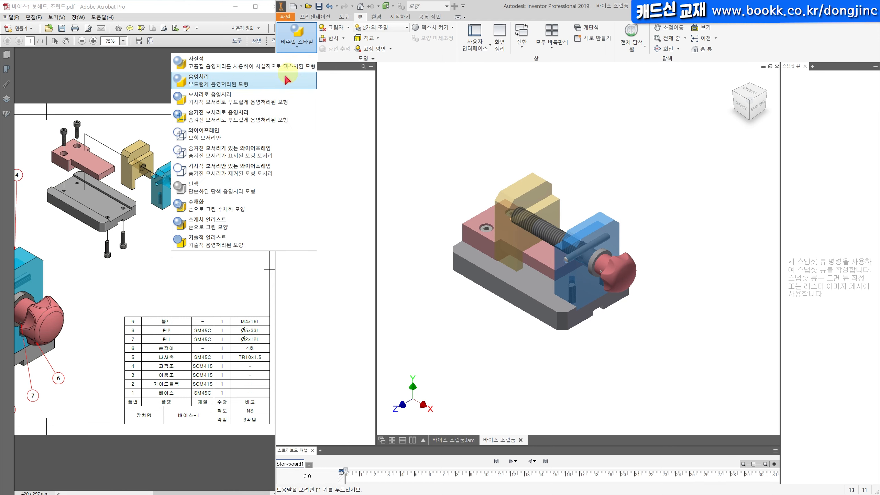
pyautogui.click(277, 96)
pyautogui.moveTo(482, 143); pyautogui.dragTo(476, 127, button='middle')
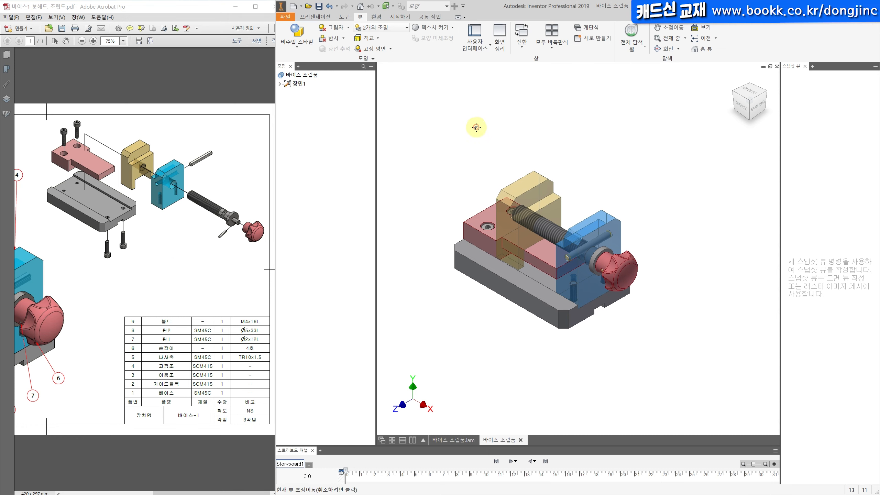
# Step: Change the lighting style of the presentation view to 회색 공간
pyautogui.click(406, 27)
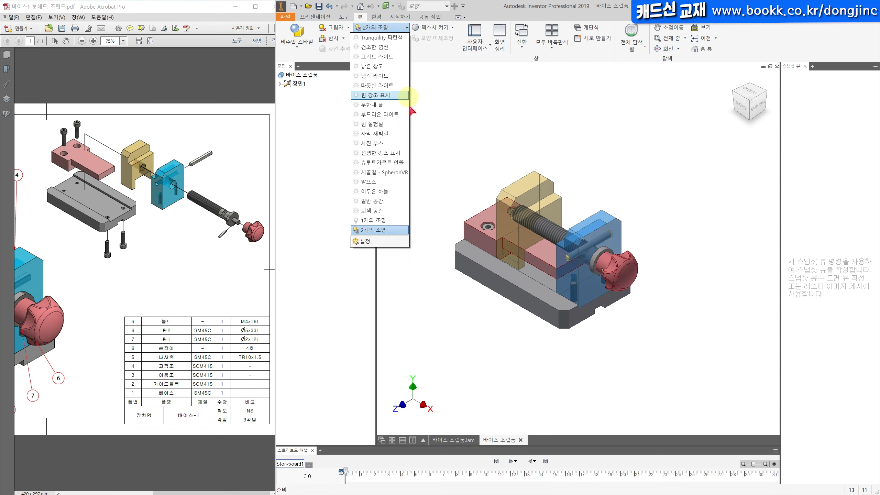
pyautogui.click(377, 211)
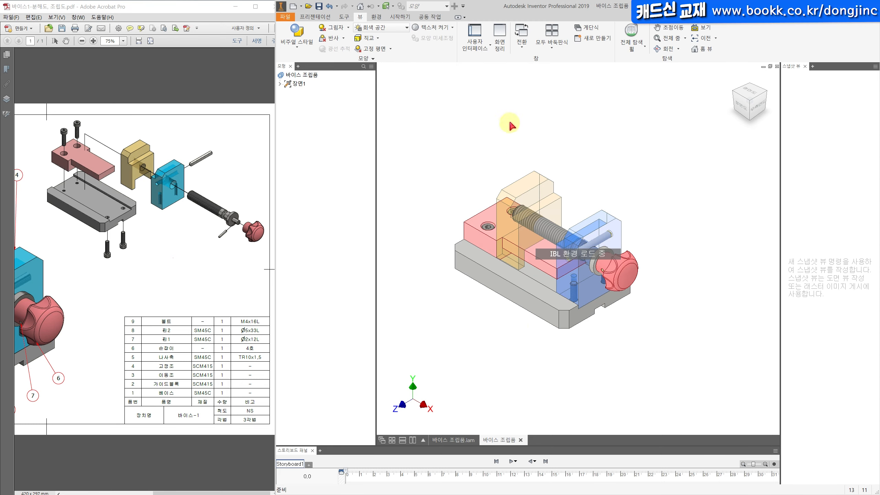
pyautogui.moveTo(510, 123); pyautogui.dragTo(513, 113, button='middle')
pyautogui.moveTo(592, 128); pyautogui.dragTo(577, 114, button='middle')
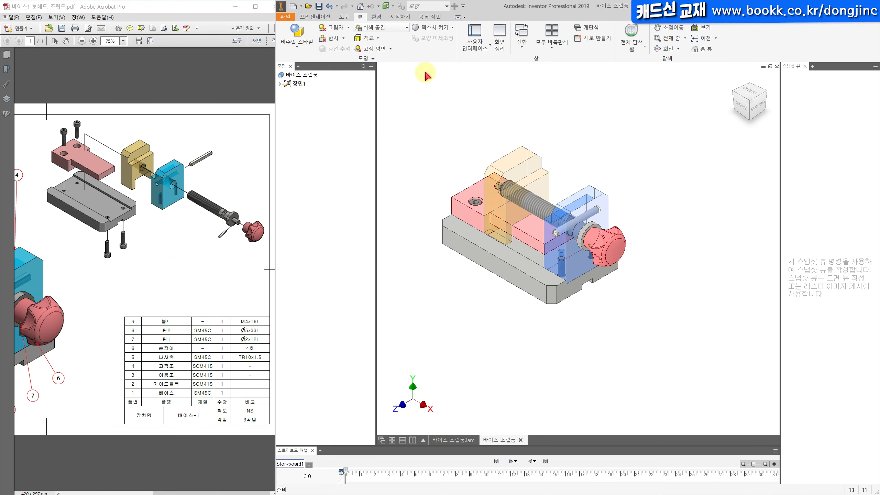
# Step: Start the Tweak Components command (구성요소 미세조정) for the vise assembly
pyautogui.click(321, 16)
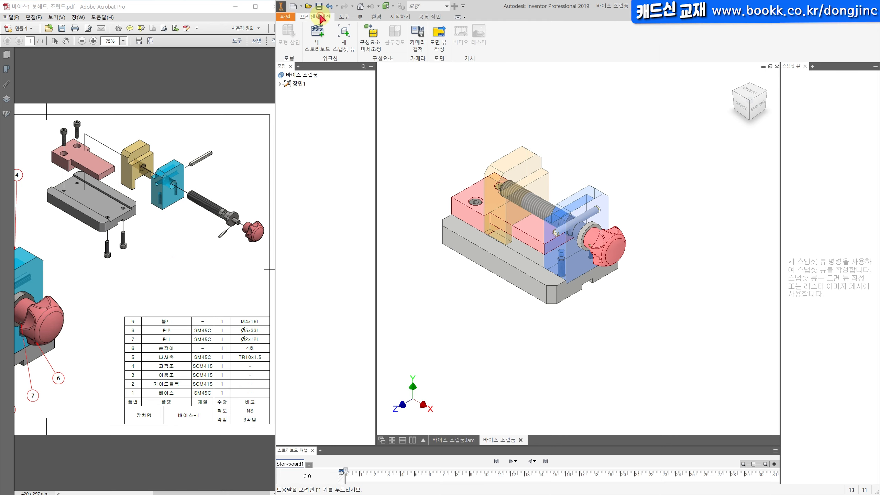
pyautogui.click(378, 47)
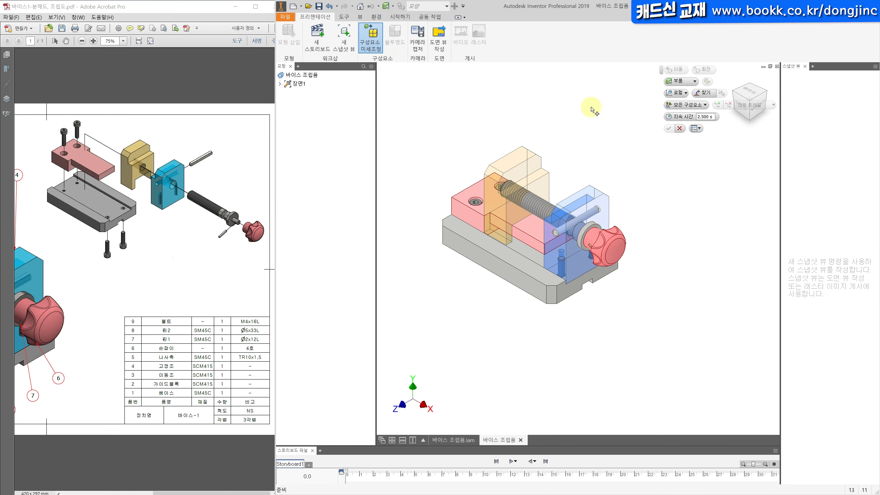
pyautogui.moveTo(565, 115); pyautogui.dragTo(533, 140, button='middle')
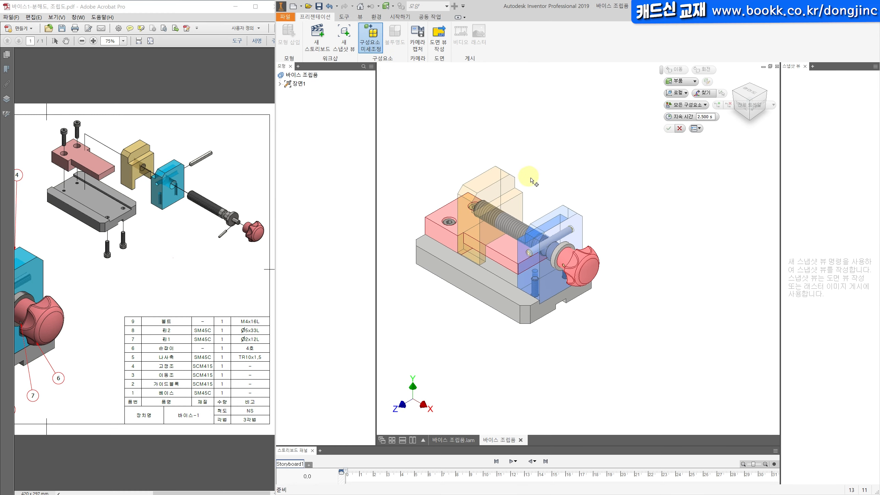
pyautogui.scroll(-5, 614, 205)
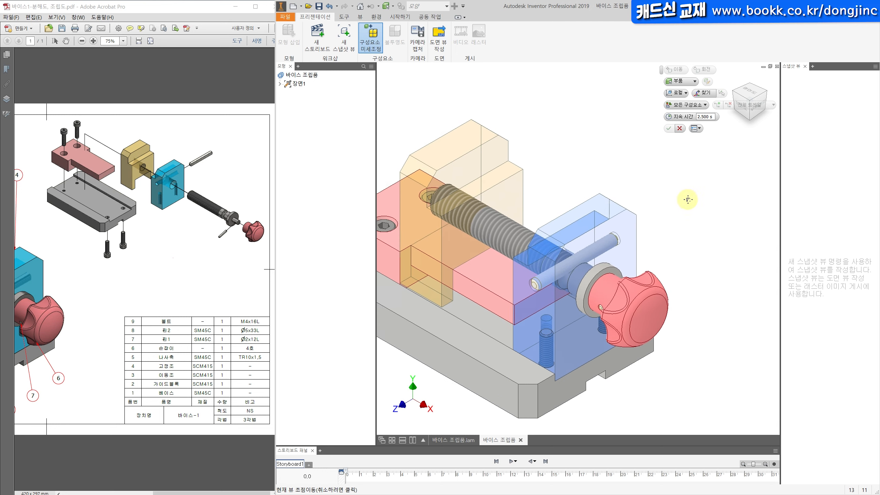
# Step: Handwrite the tweak sequence 1 선택, 2 축, 3 이동 beside the lower bolts of the exploded view in the PDF drawing
pyautogui.click(153, 245)
pyautogui.moveTo(155, 241)
pyautogui.mouseDown()
pyautogui.moveTo(157, 249)
pyautogui.moveTo(190, 244)
pyautogui.moveTo(196, 254)
pyautogui.moveTo(155, 275)
pyautogui.moveTo(177, 265)
pyautogui.moveTo(178, 274)
pyautogui.mouseUp()
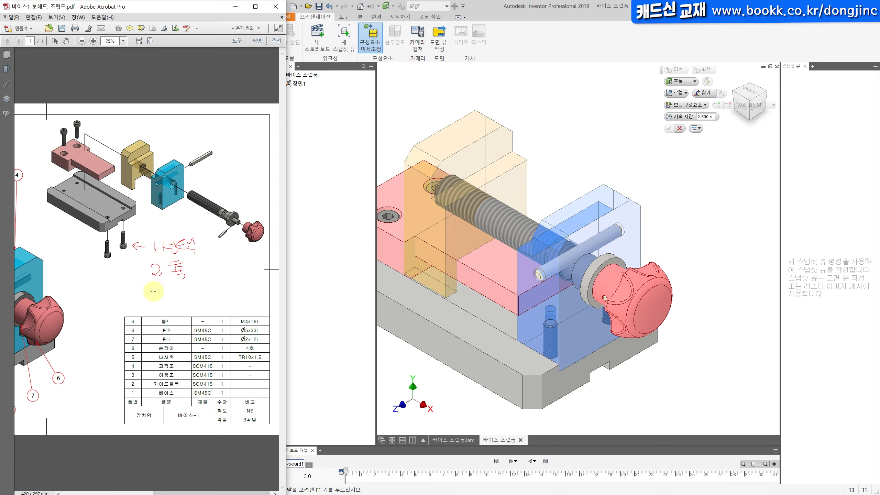
pyautogui.click(174, 299)
pyautogui.moveTo(155, 299); pyautogui.dragTo(203, 296)
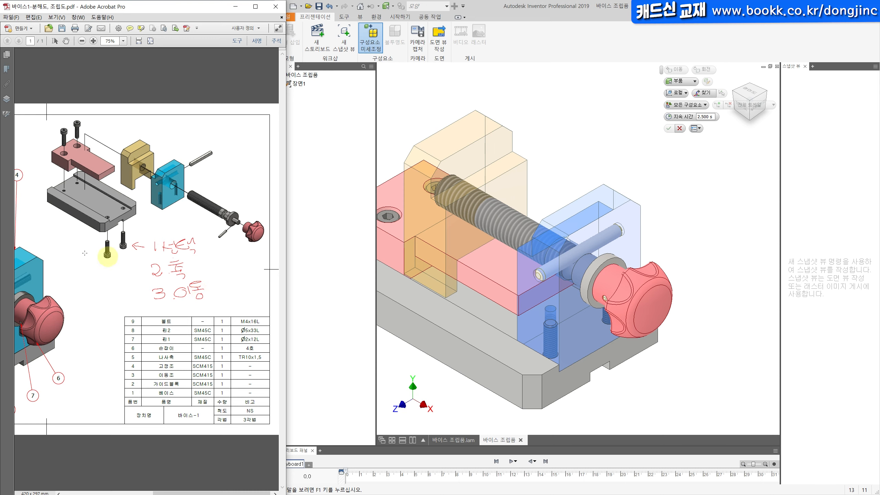
# Step: Select both bolts on the underside of the base as the components to tweak
pyautogui.keyDown('shift'); pyautogui.moveTo(697, 261); pyautogui.dragTo(666, 296, button='middle'); pyautogui.keyUp('shift')
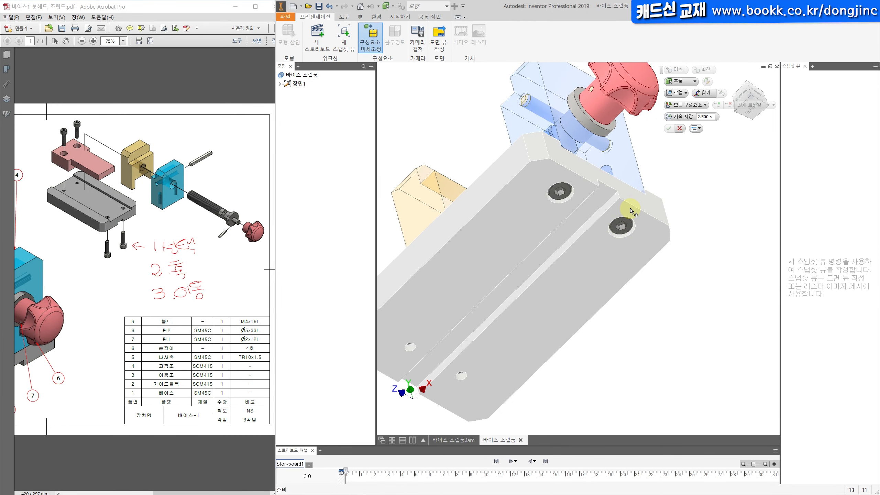
pyautogui.click(558, 193)
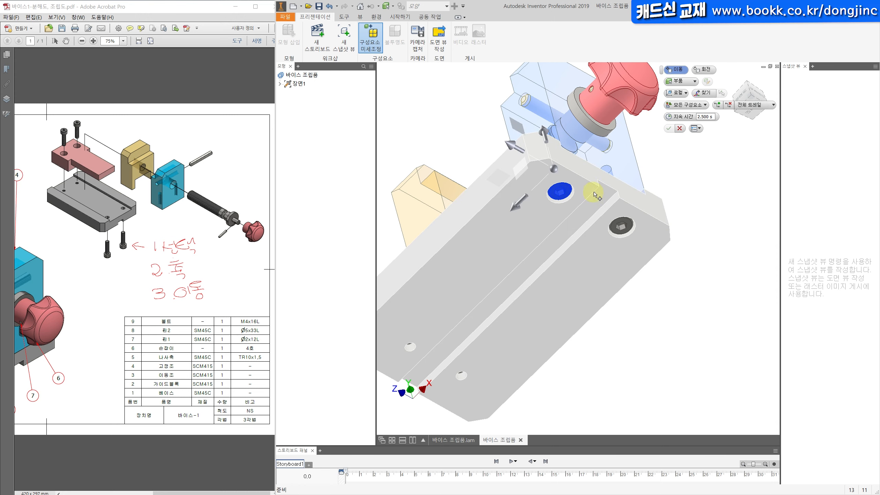
pyautogui.click(628, 225)
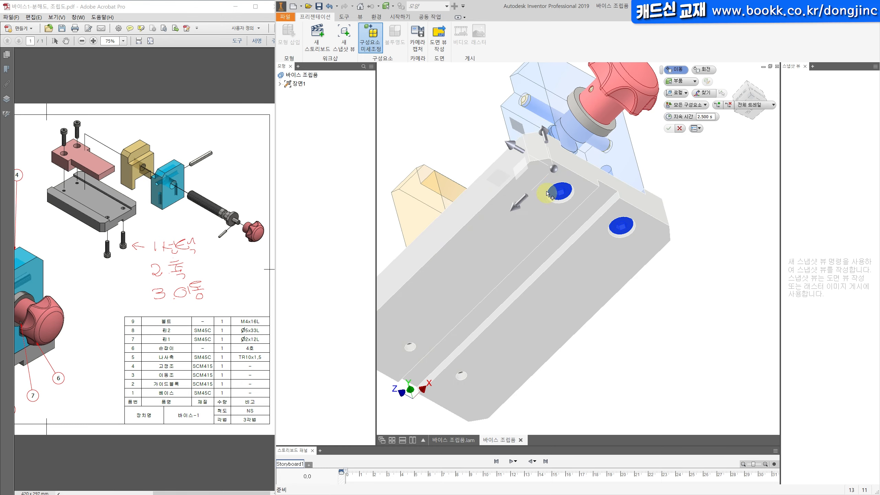
pyautogui.keyDown('shift'); pyautogui.moveTo(459, 317); pyautogui.dragTo(461, 382, button='middle'); pyautogui.keyUp('shift')
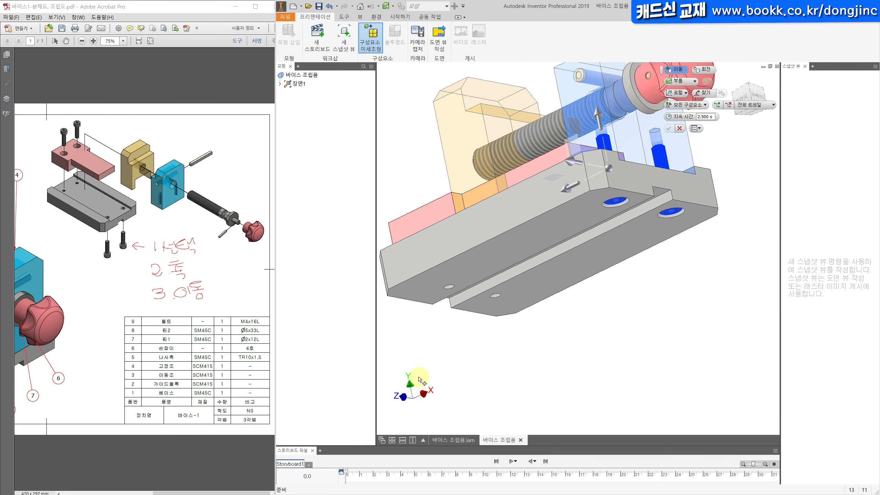
pyautogui.keyDown('shift'); pyautogui.moveTo(480, 337); pyautogui.dragTo(517, 338, button='middle'); pyautogui.keyUp('shift')
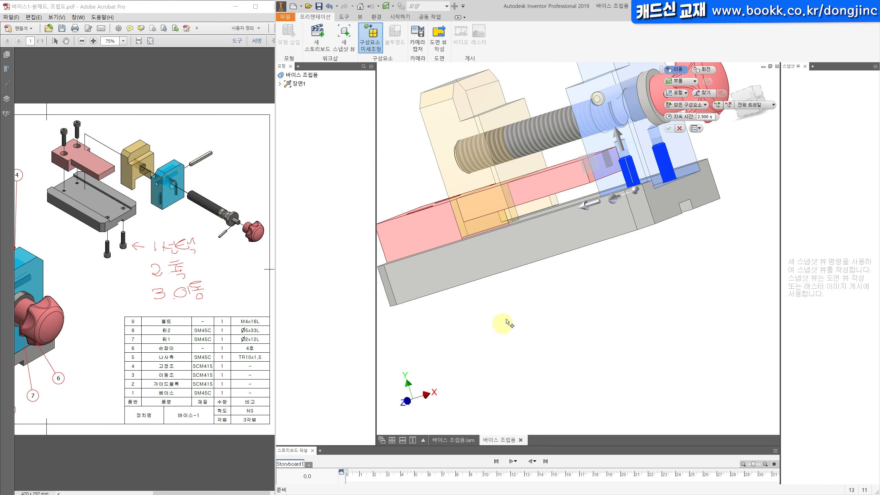
# Step: Relocate the tweak axis triad onto the long side face of the base using the Locate option (찾기)
pyautogui.click(706, 93)
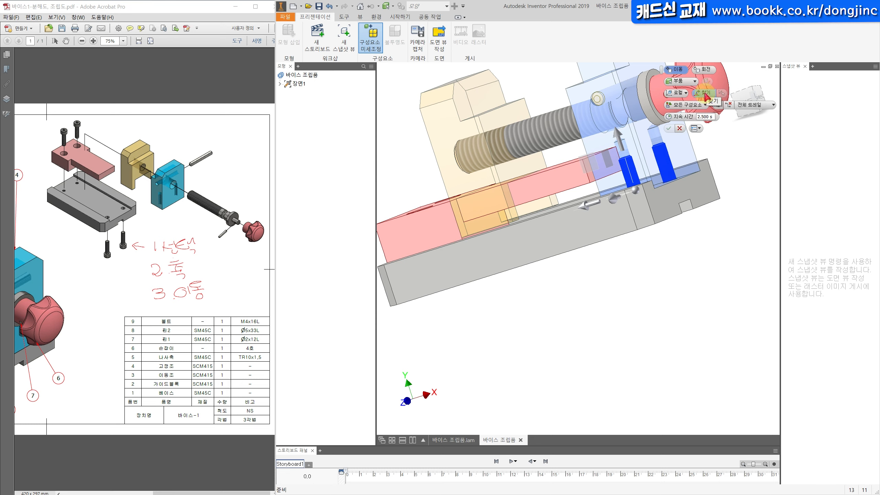
pyautogui.click(705, 94)
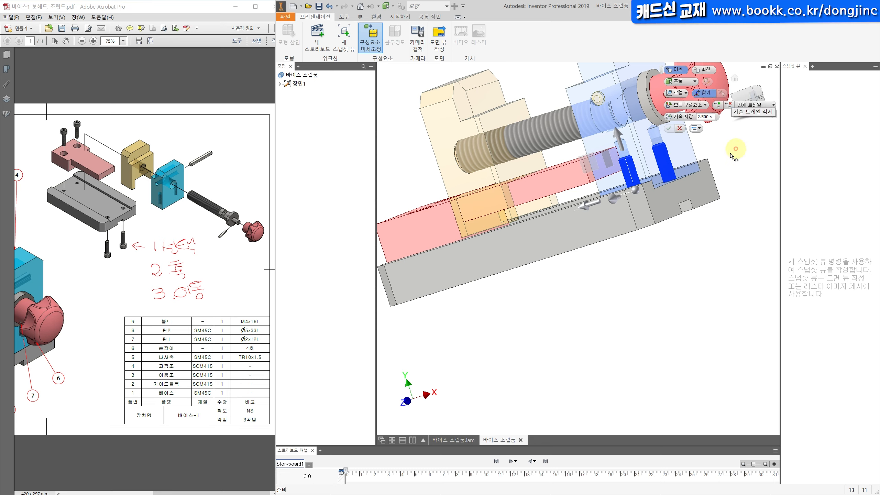
pyautogui.keyDown('shift'); pyautogui.moveTo(688, 243); pyautogui.dragTo(664, 222, button='middle'); pyautogui.keyUp('shift')
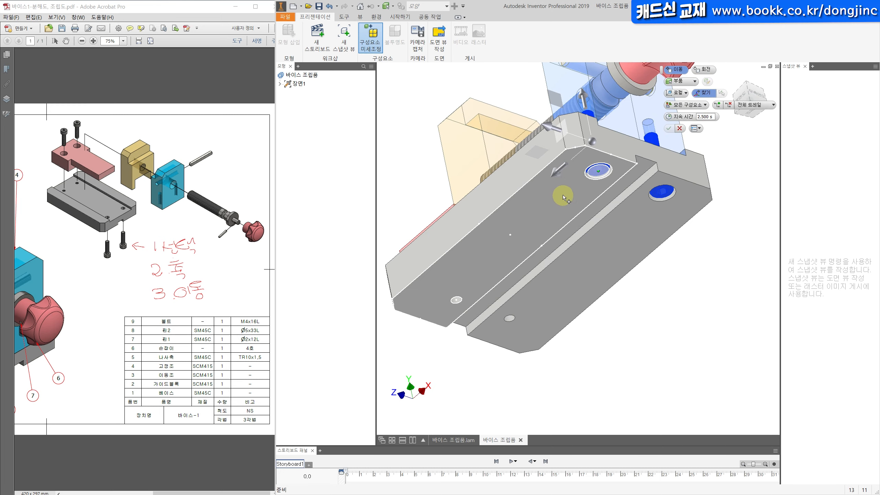
pyautogui.keyDown('shift'); pyautogui.moveTo(563, 206); pyautogui.dragTo(566, 251, button='middle'); pyautogui.keyUp('shift')
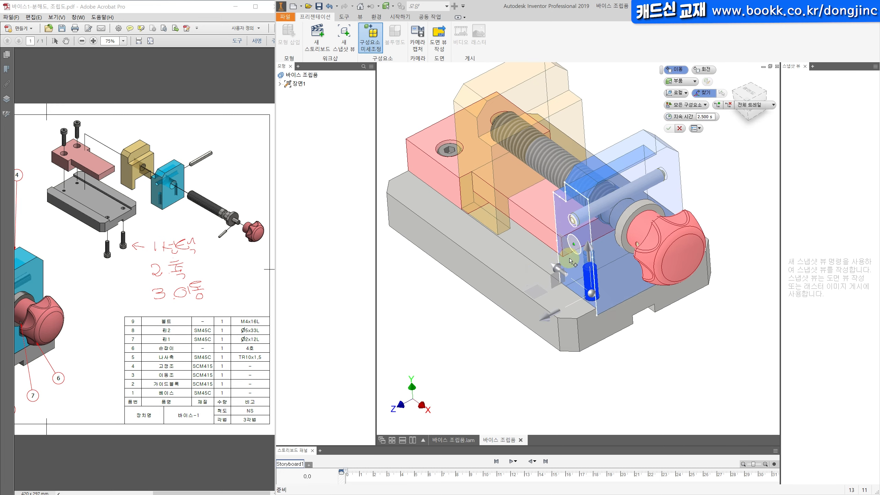
pyautogui.click(516, 272)
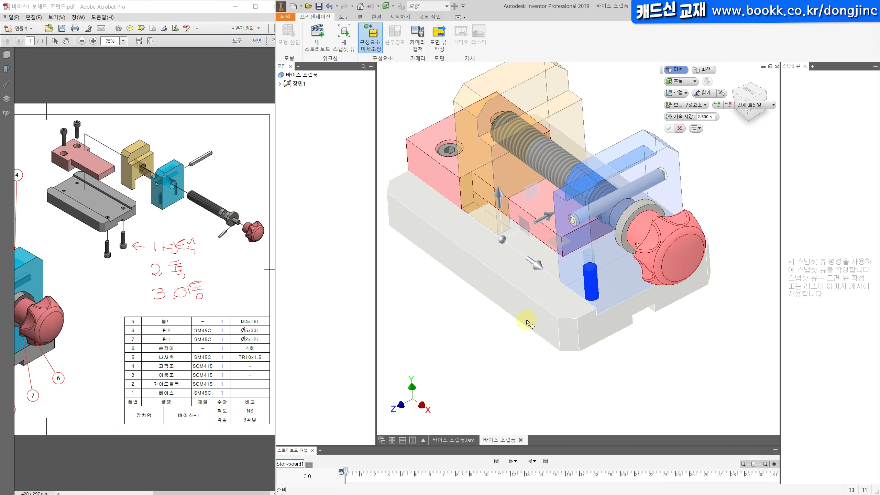
# Step: Move the two selected bolts straight down about 58 mm out of the base and apply the tweak
pyautogui.keyDown('shift'); pyautogui.moveTo(724, 155); pyautogui.dragTo(749, 140, button='middle'); pyautogui.keyUp('shift')
pyautogui.click(745, 102)
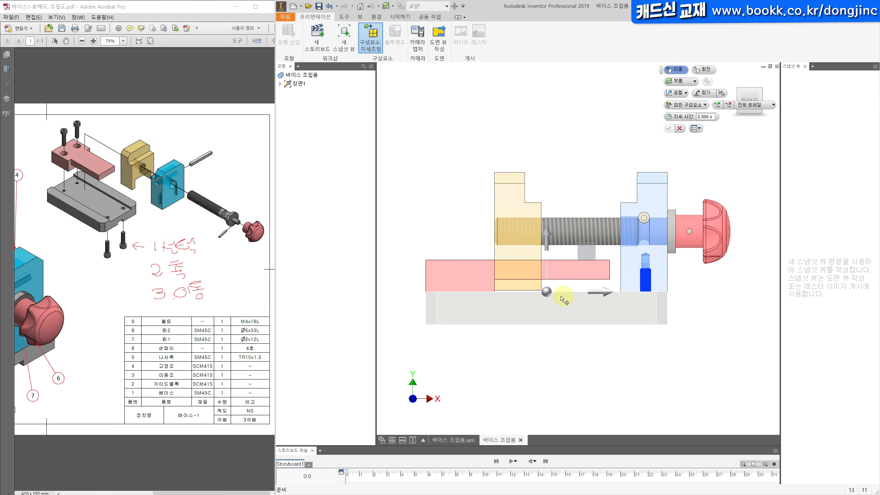
pyautogui.click(734, 79)
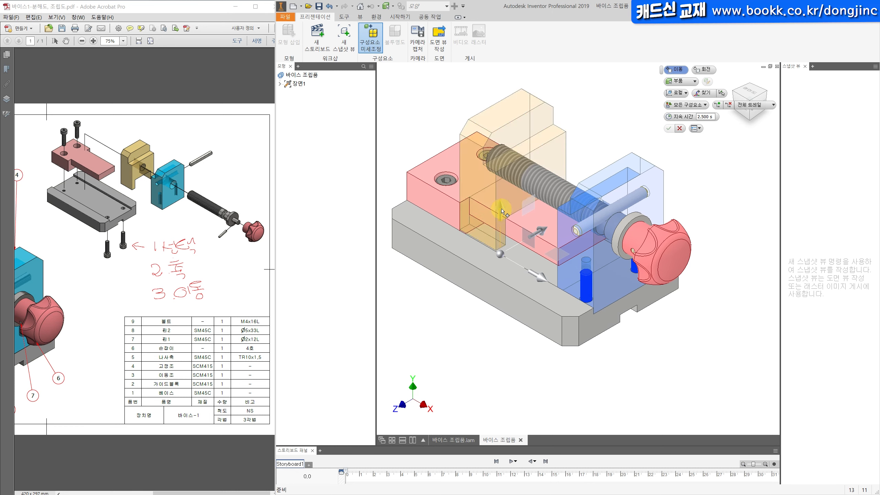
pyautogui.moveTo(501, 210); pyautogui.dragTo(499, 338)
pyautogui.moveTo(481, 305); pyautogui.dragTo(458, 243, button='middle')
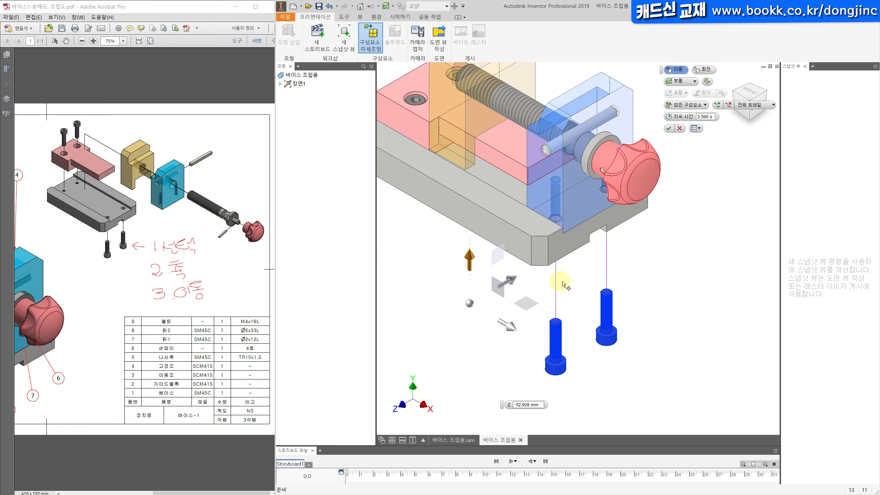
pyautogui.scroll(-4, 593, 292)
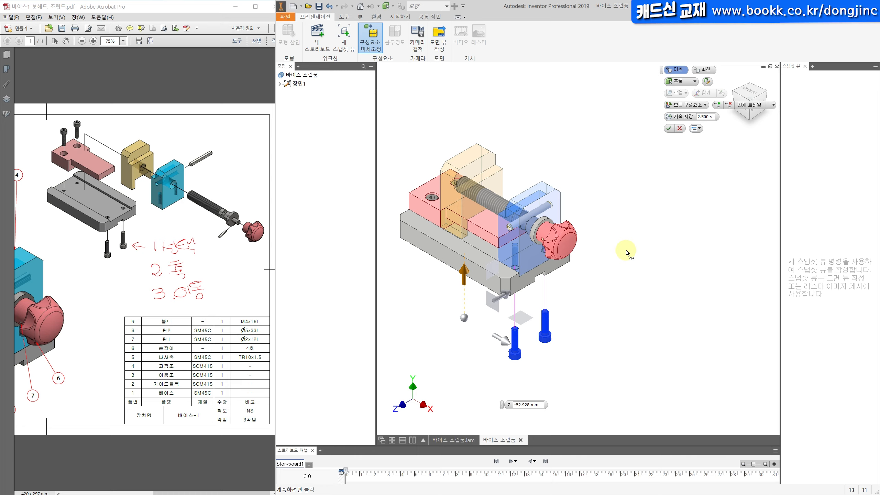
pyautogui.moveTo(617, 271); pyautogui.dragTo(639, 270, button='middle')
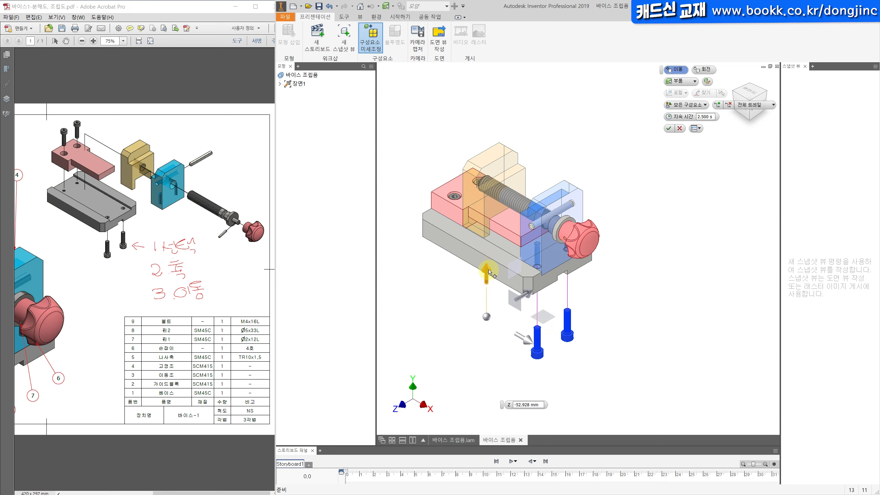
pyautogui.moveTo(489, 273); pyautogui.dragTo(499, 221)
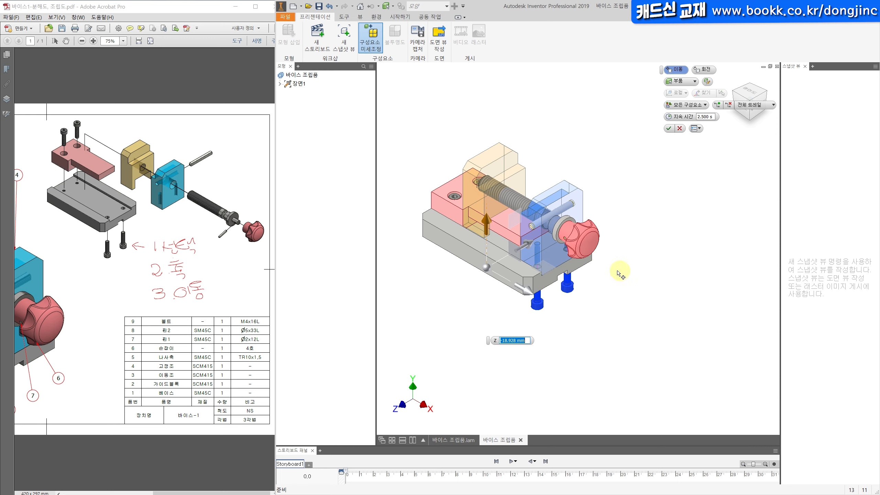
pyautogui.moveTo(495, 230); pyautogui.dragTo(479, 281)
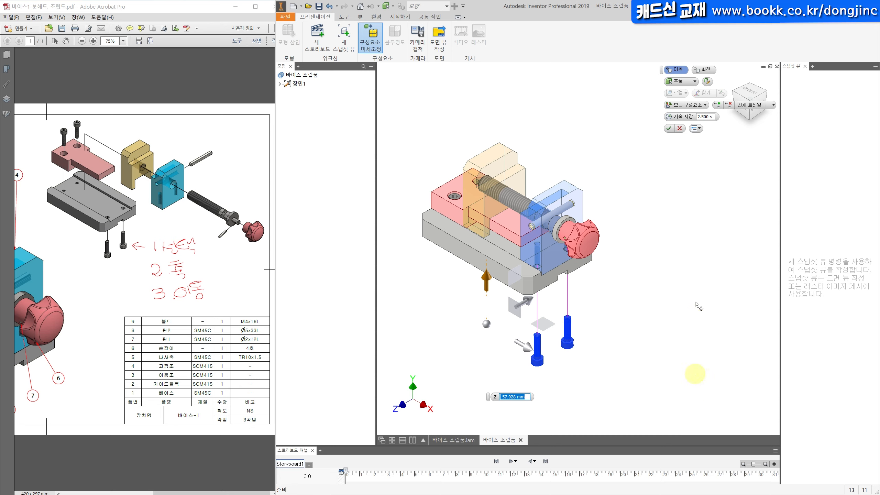
pyautogui.click(668, 129)
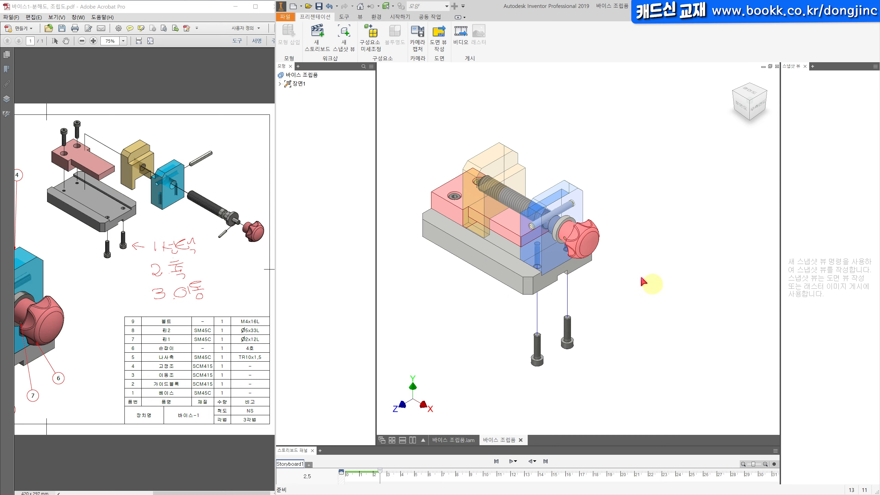
# Step: Start a new component tweak and select all the vise parts above the base
pyautogui.moveTo(635, 257)
pyautogui.mouseDown(button='middle')
pyautogui.moveTo(607, 259)
pyautogui.moveTo(632, 265)
pyautogui.mouseUp(button='middle')
pyautogui.moveTo(419, 134); pyautogui.dragTo(440, 133, button='middle')
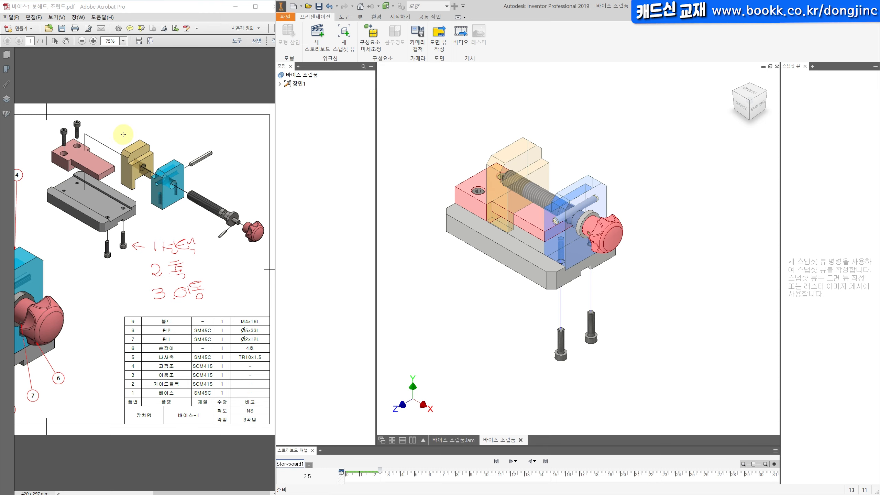
pyautogui.click(743, 104)
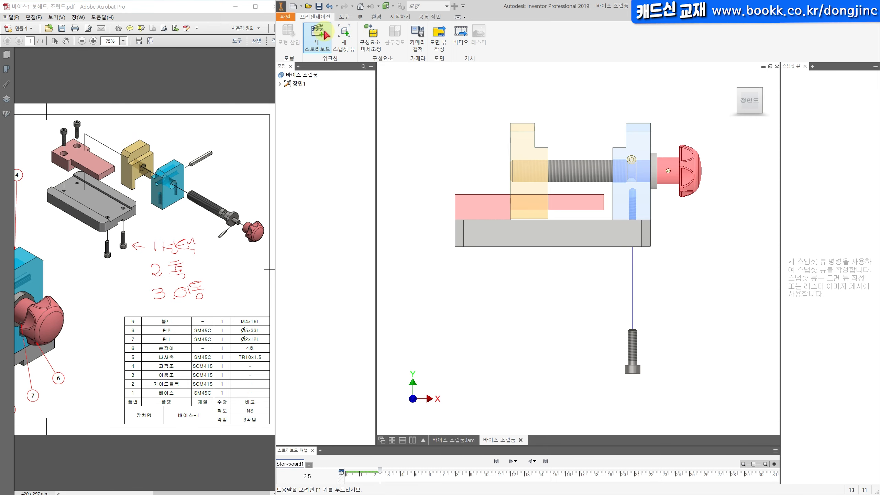
pyautogui.click(377, 38)
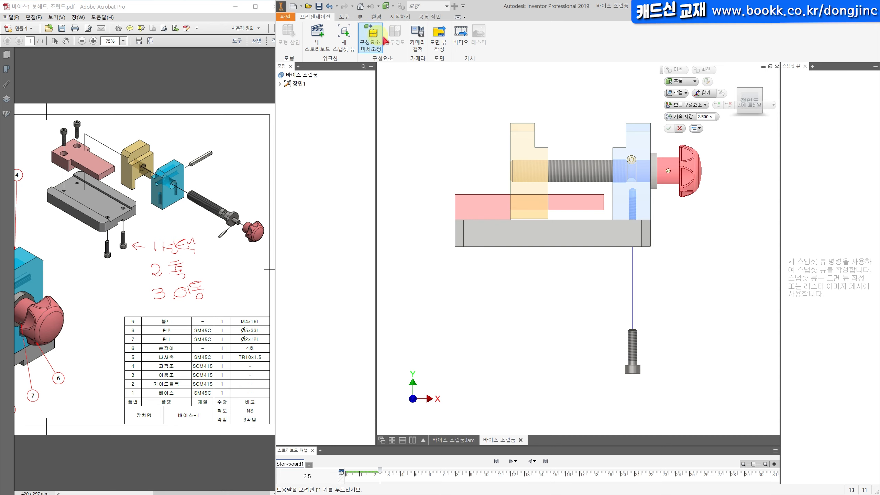
pyautogui.scroll(-3, 451, 114)
pyautogui.moveTo(613, 122); pyautogui.dragTo(405, 210)
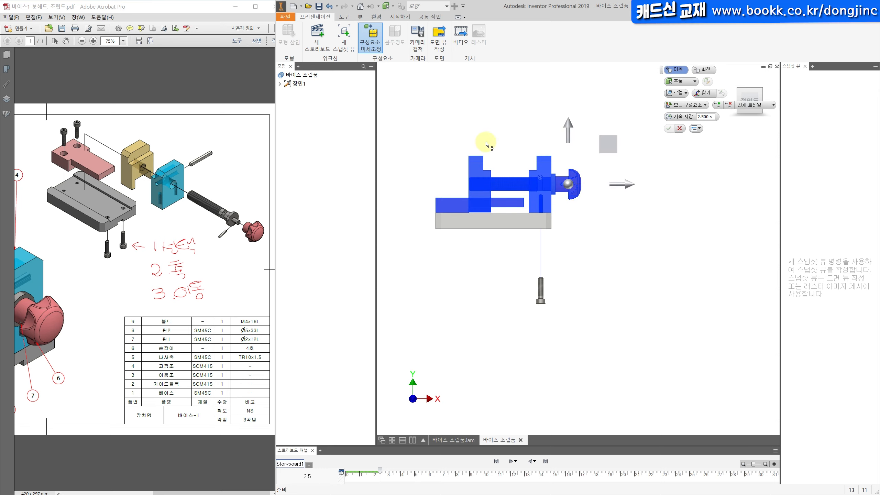
# Step: Move the selected upper vise parts straight up about 46.6 mm from the base and apply the tweak
pyautogui.press('F6')
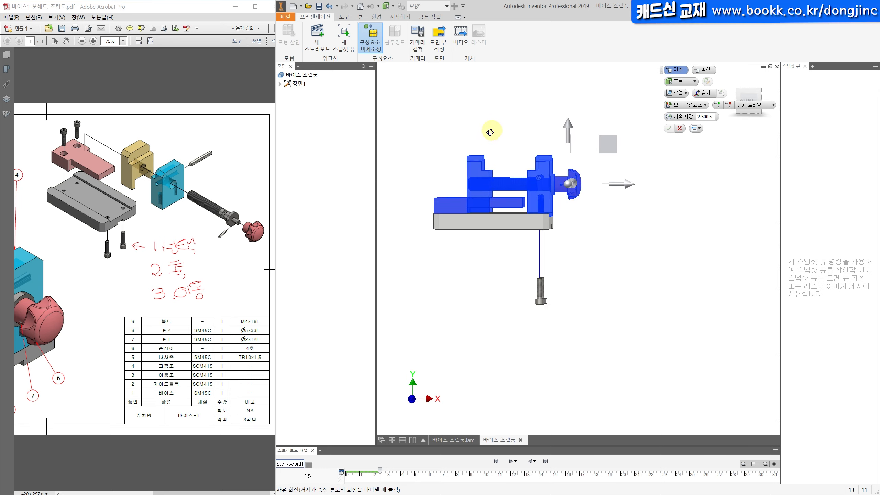
pyautogui.click(735, 79)
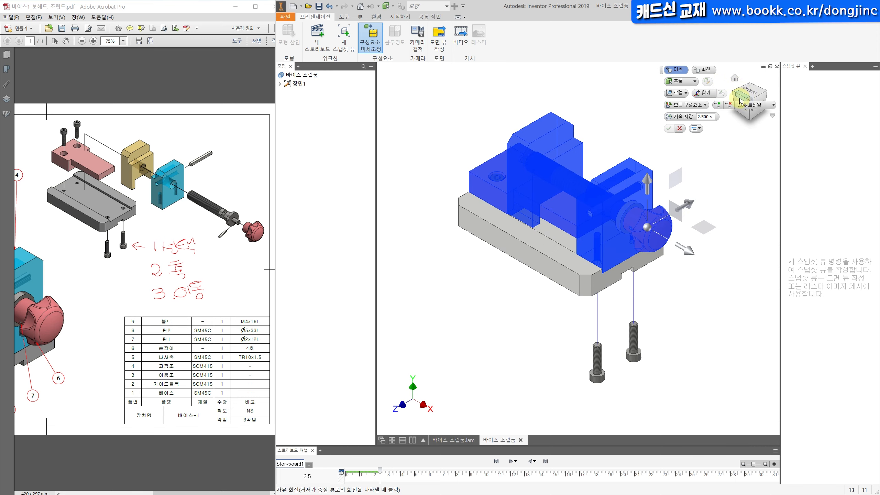
pyautogui.moveTo(712, 188); pyautogui.dragTo(673, 247, button='middle')
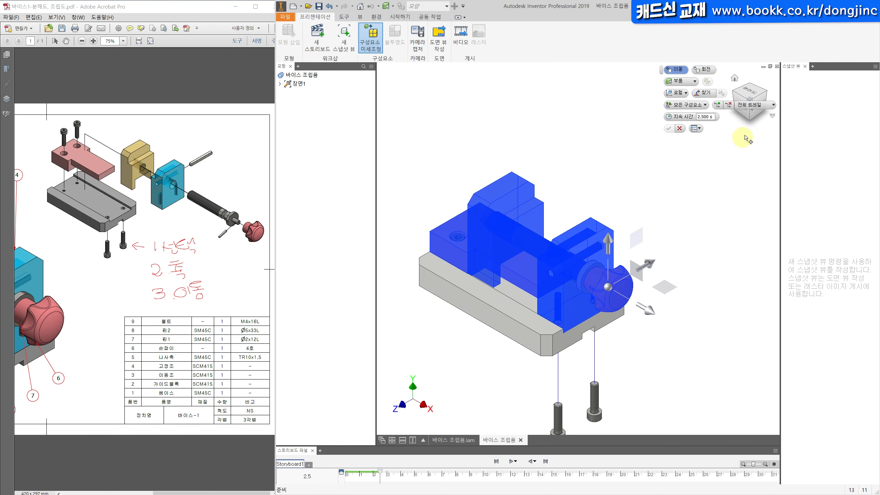
pyautogui.click(745, 115)
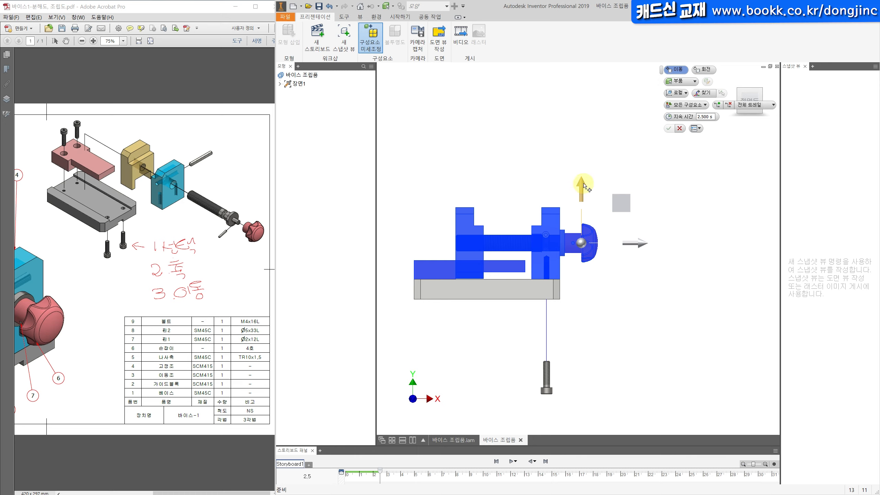
pyautogui.click(736, 74)
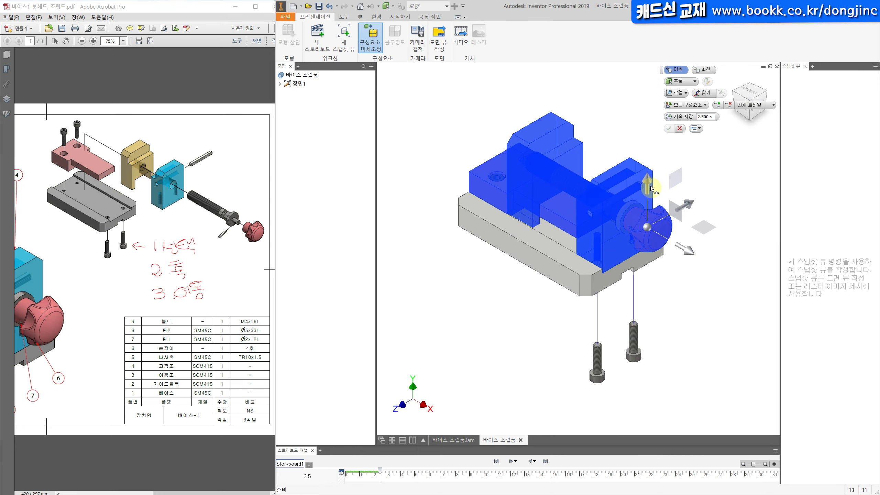
pyautogui.moveTo(648, 184); pyautogui.dragTo(644, 106)
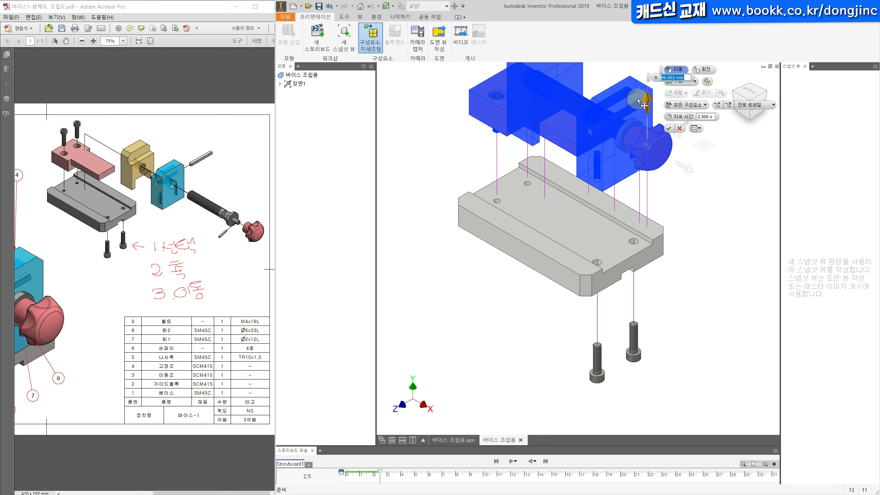
pyautogui.moveTo(511, 196); pyautogui.dragTo(437, 234, button='middle')
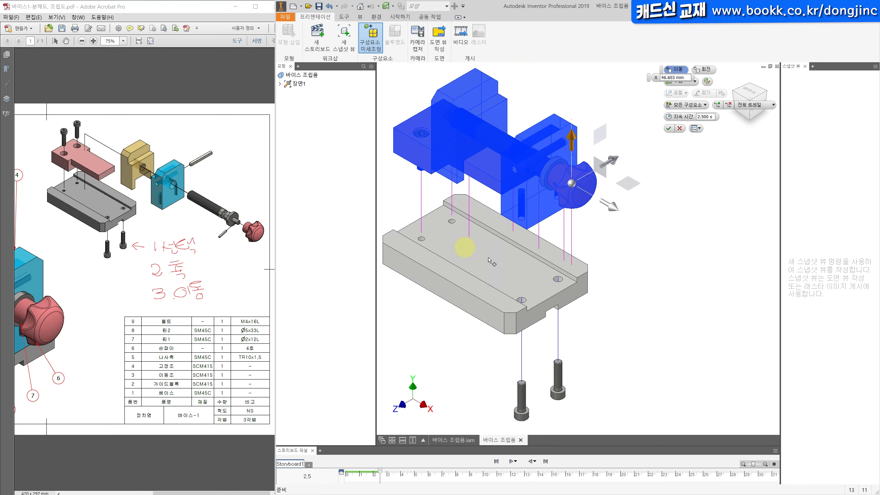
pyautogui.click(670, 129)
# Step: Hide the current (현재) trail segments of the red handle and of the small pin next to it
pyautogui.moveTo(649, 212); pyautogui.dragTo(683, 189, button='middle')
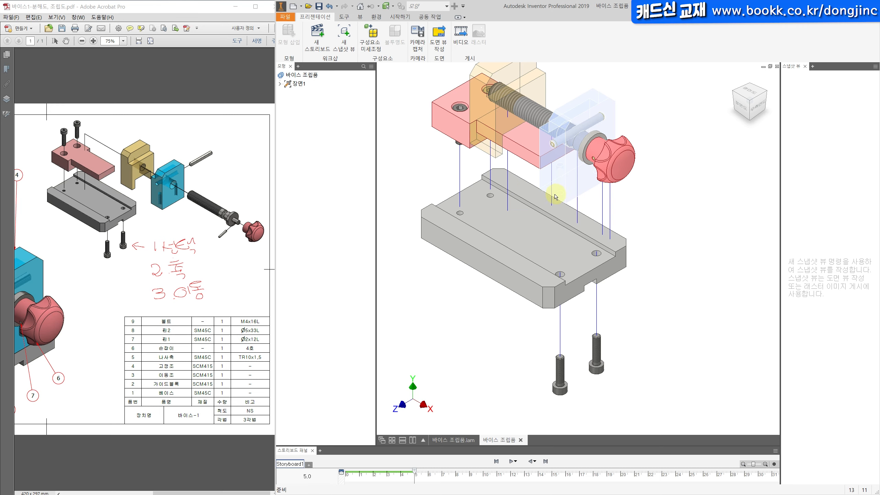
pyautogui.click(571, 204)
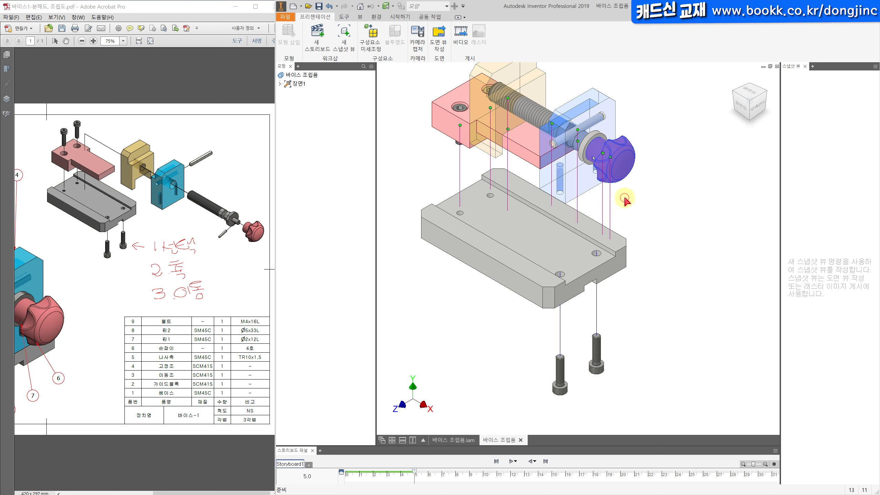
pyautogui.click(610, 207)
pyautogui.rightClick(611, 208)
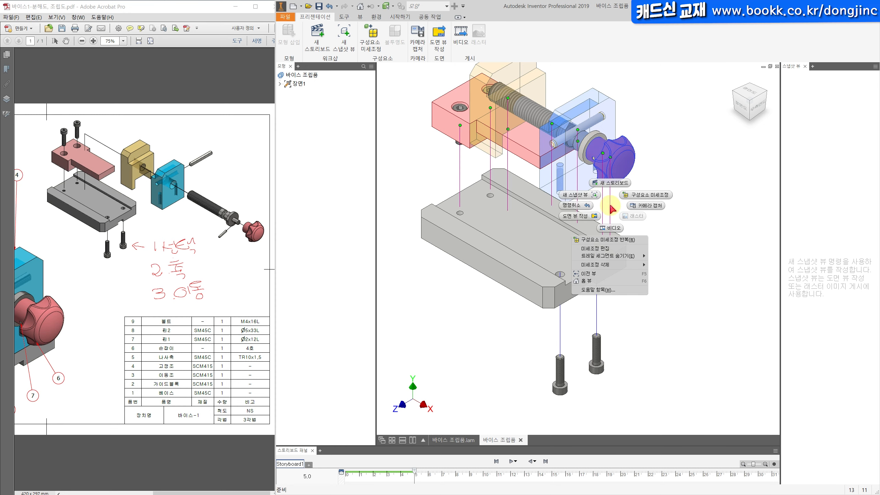
pyautogui.moveTo(616, 256)
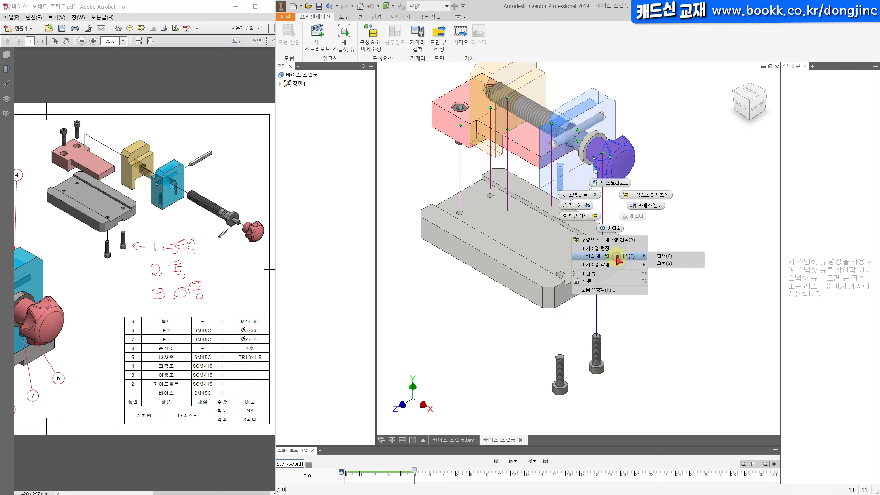
pyautogui.click(663, 258)
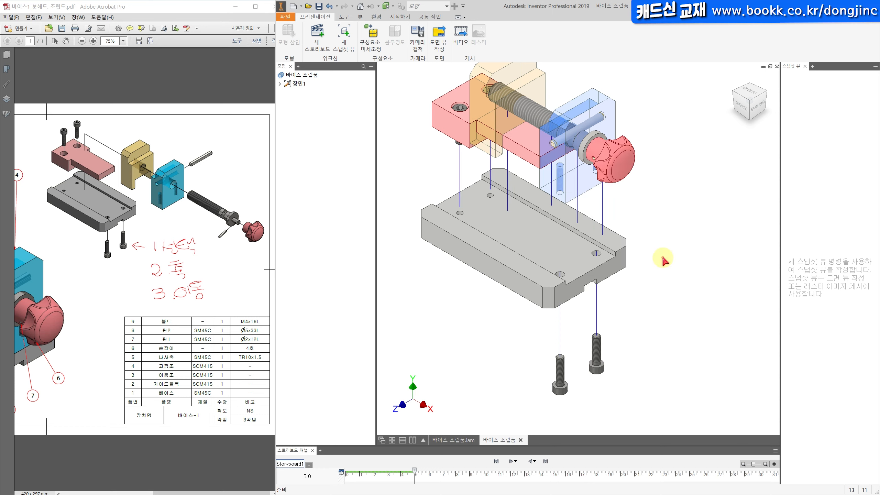
pyautogui.rightClick(603, 211)
pyautogui.moveTo(616, 258)
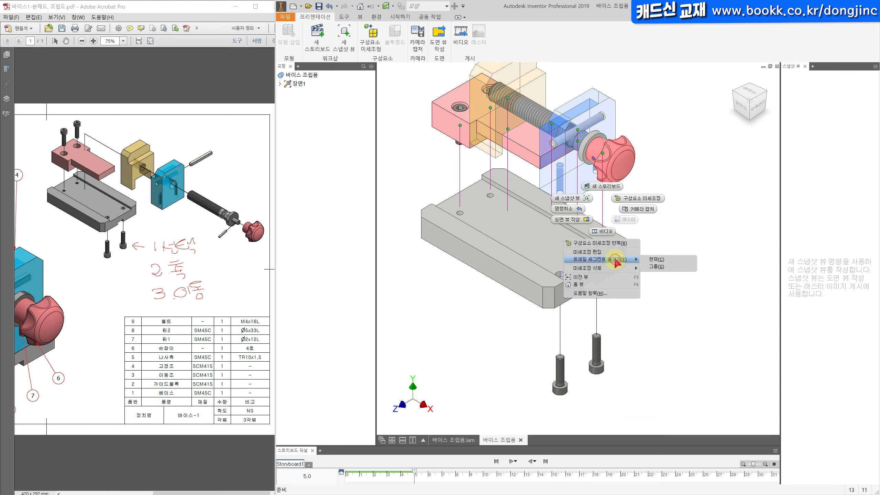
pyautogui.click(663, 259)
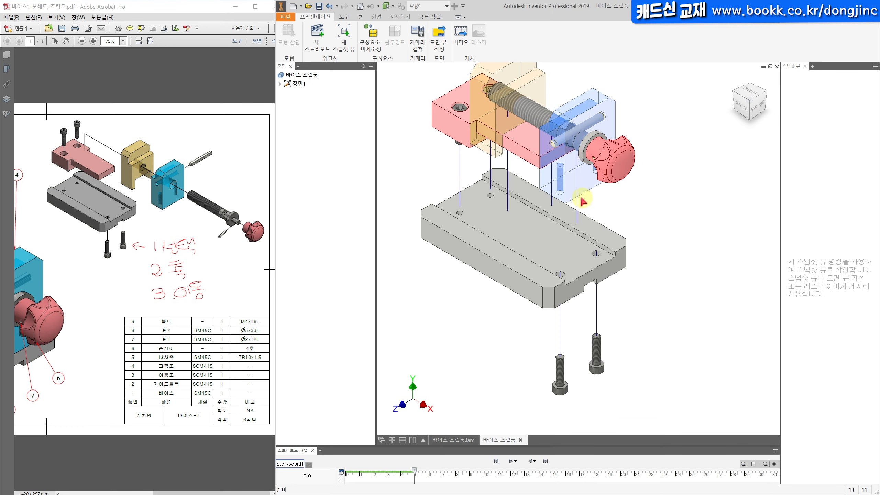
# Step: Hide the current (현재) trail segments of the blue jaw, its long cross pin and the lead screw
pyautogui.rightClick(578, 207)
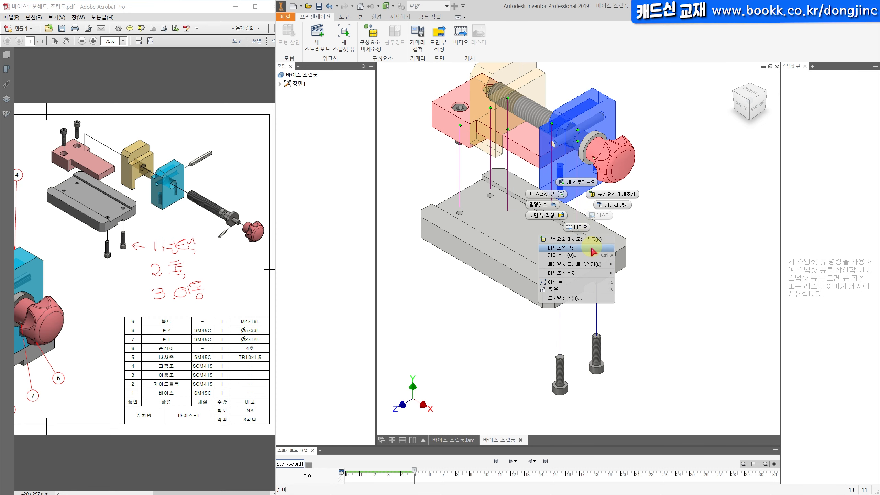
pyautogui.moveTo(592, 265)
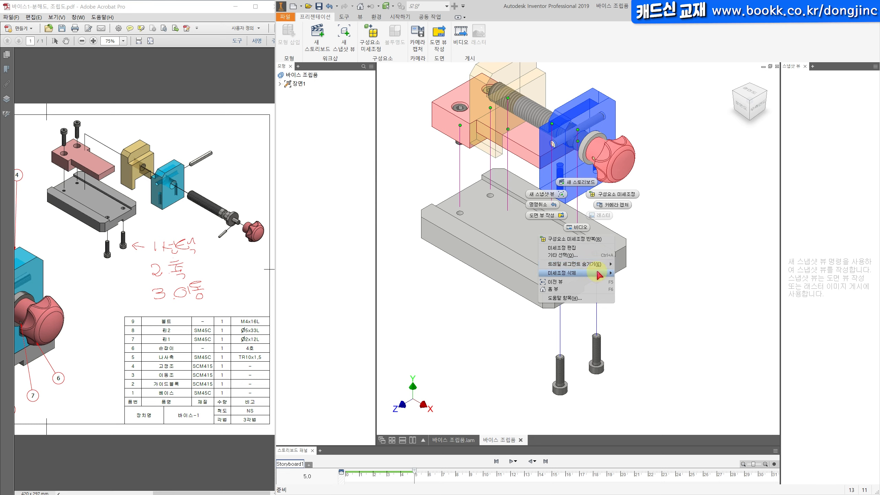
pyautogui.click(626, 269)
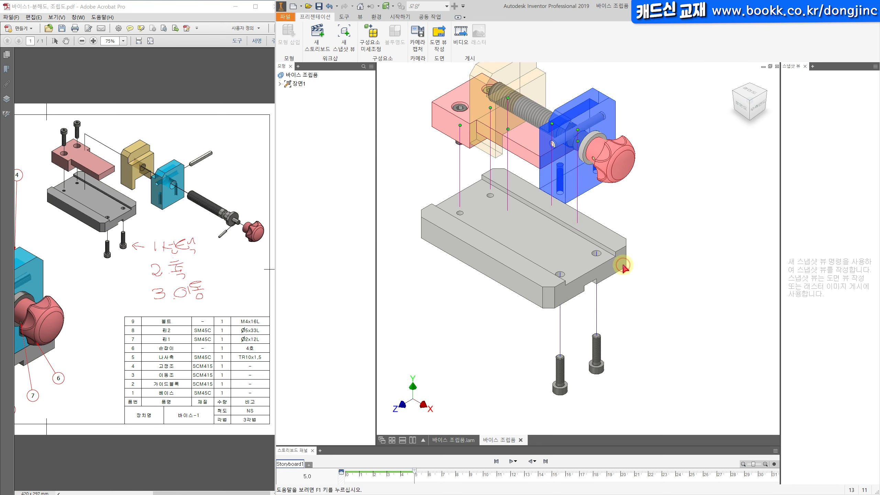
pyautogui.rightClick(577, 209)
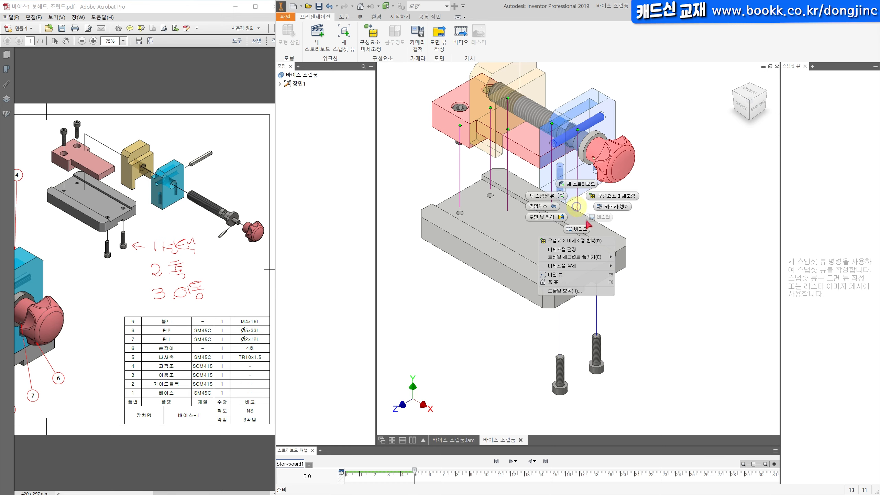
pyautogui.click(613, 261)
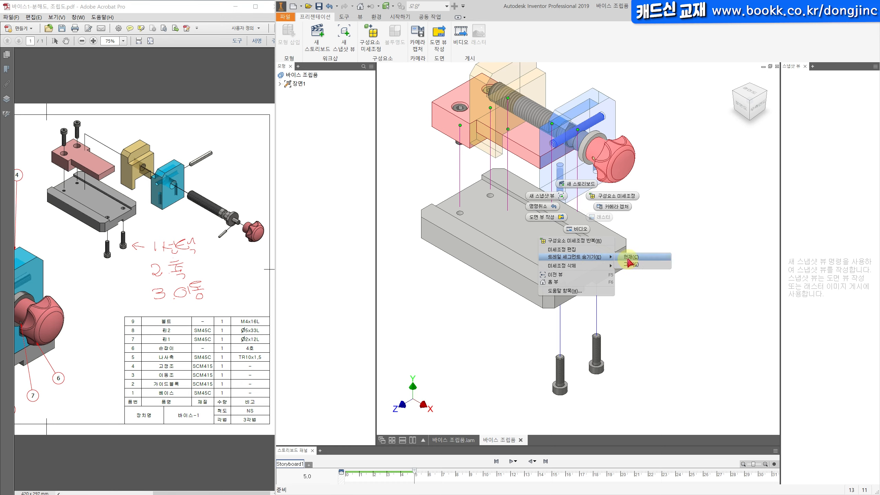
pyautogui.click(629, 258)
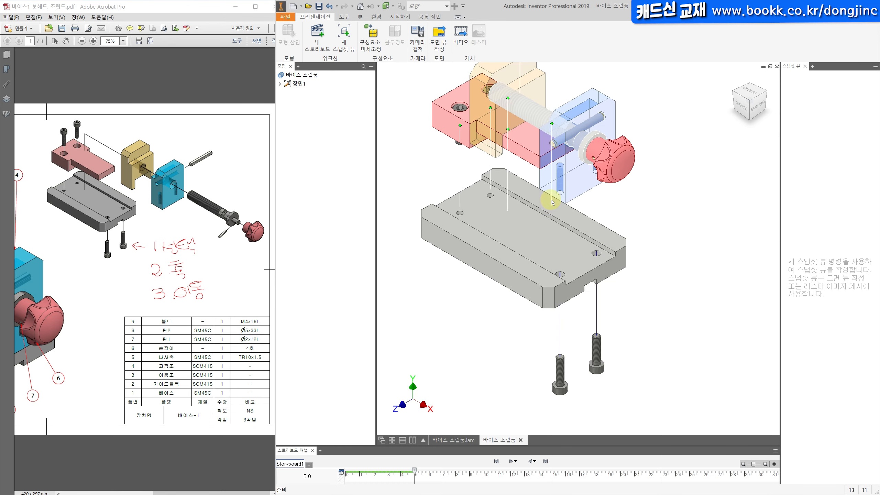
pyautogui.rightClick(553, 202)
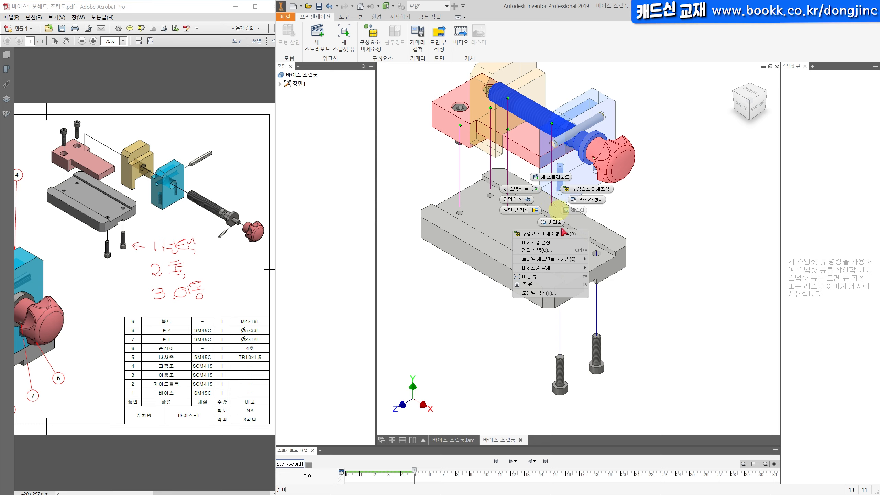
pyautogui.moveTo(563, 259)
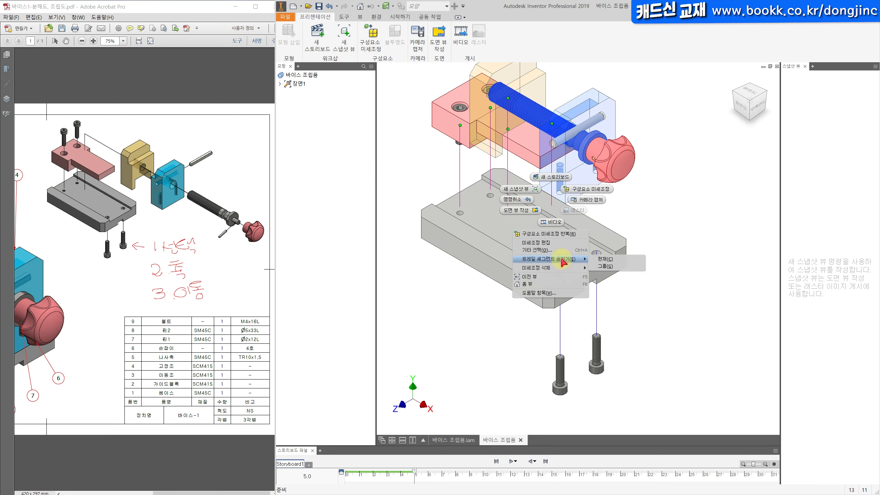
pyautogui.click(600, 260)
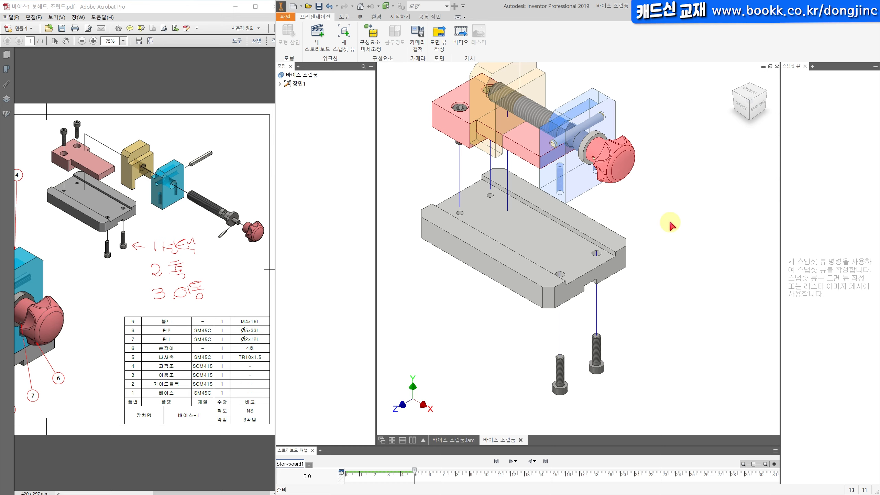
# Step: Restore the home view, open the tweak of the two bolts below the base for editing, and close it without changing the distance
pyautogui.moveTo(648, 244)
pyautogui.keyDown('shift'); pyautogui.mouseDown(button='middle')
pyautogui.moveTo(642, 215)
pyautogui.moveTo(650, 245)
pyautogui.mouseUp(button='middle'); pyautogui.keyUp('shift')
pyautogui.click(732, 82)
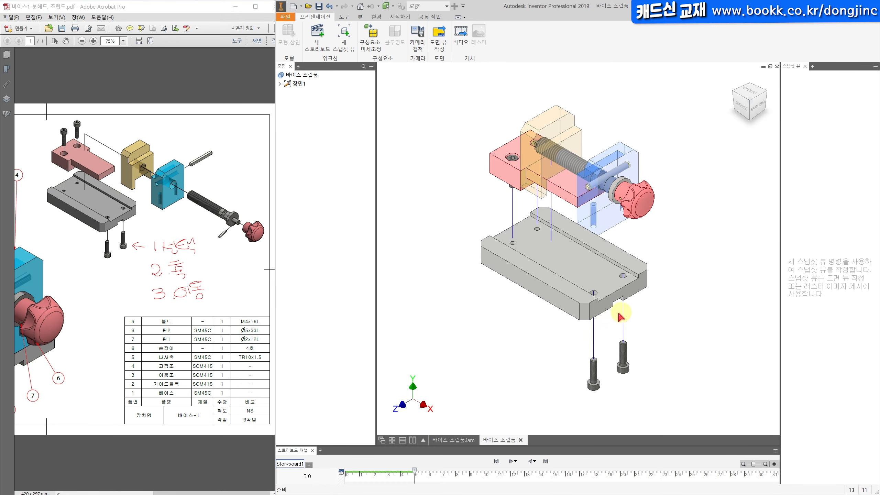
pyautogui.click(592, 356)
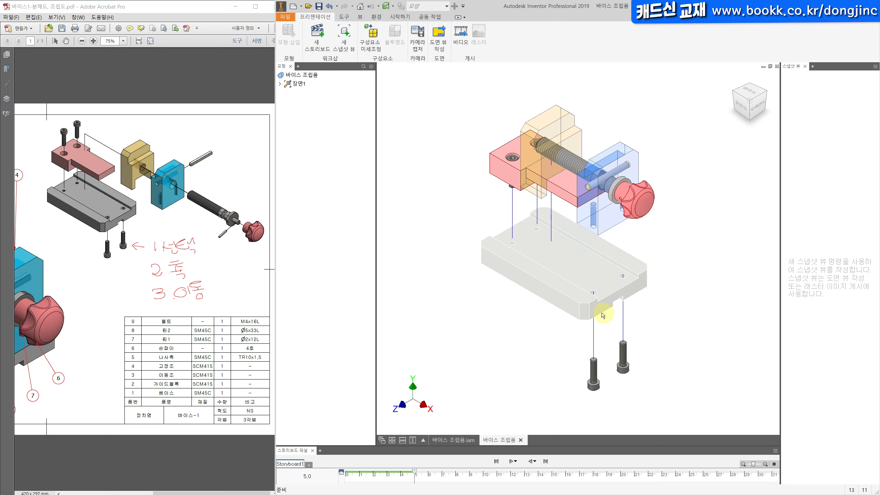
pyautogui.click(624, 316)
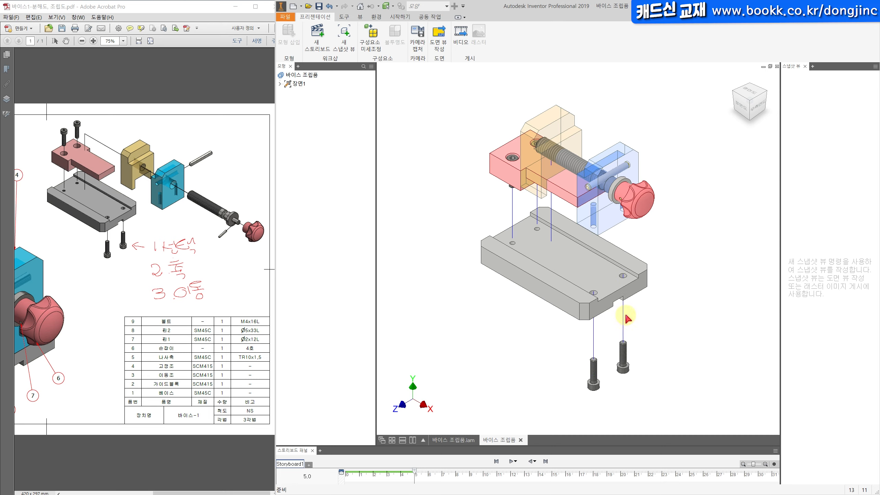
pyautogui.moveTo(623, 316); pyautogui.dragTo(671, 307, button='right')
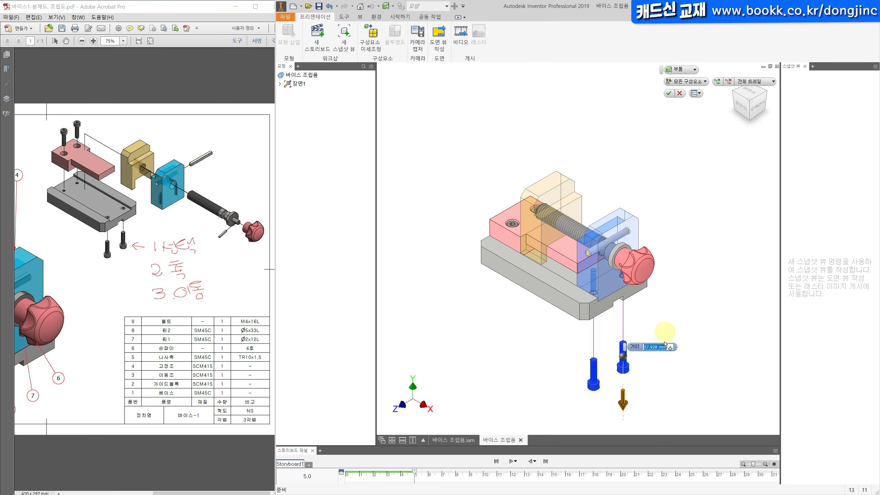
pyautogui.press('Return')
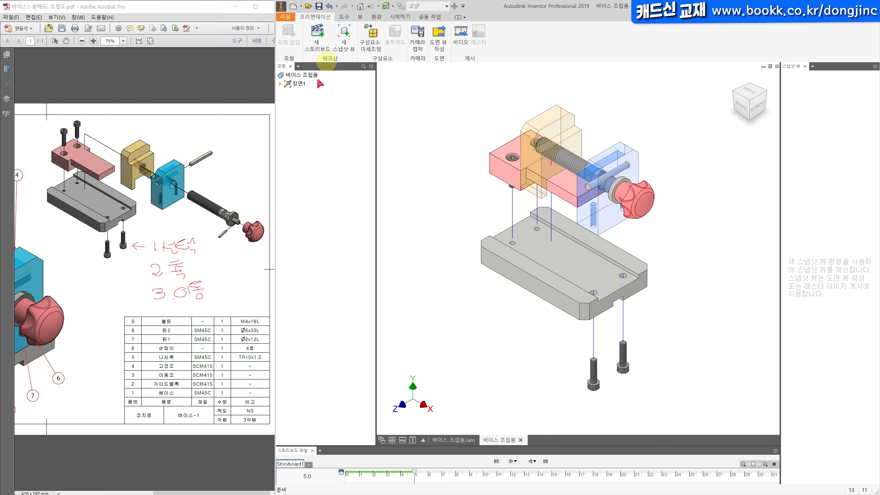
# Step: Expand the scene's tweak list in the model browser and select its tweaks one after another to identify their components
pyautogui.click(287, 100)
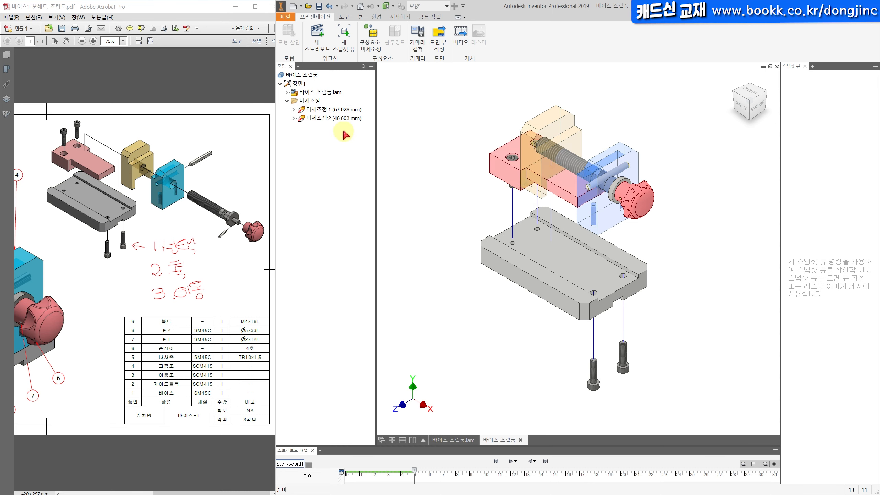
pyautogui.click(333, 112)
pyautogui.click(332, 133)
pyautogui.click(335, 121)
# Step: Try distances of 60 mm and 50 mm for the tweak of the two bolts below the base
pyautogui.click(337, 110)
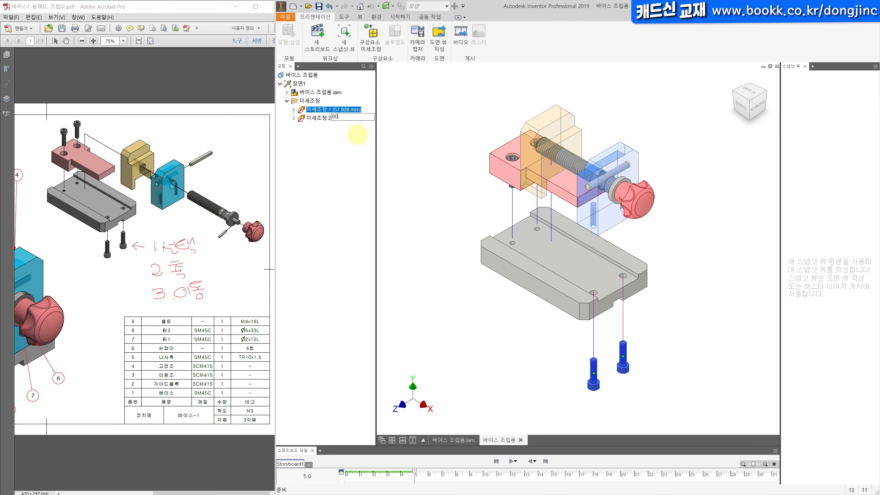
pyautogui.write('60')
pyautogui.press('Return')
pyautogui.click(346, 110)
pyautogui.write('0')
pyautogui.press('Return')
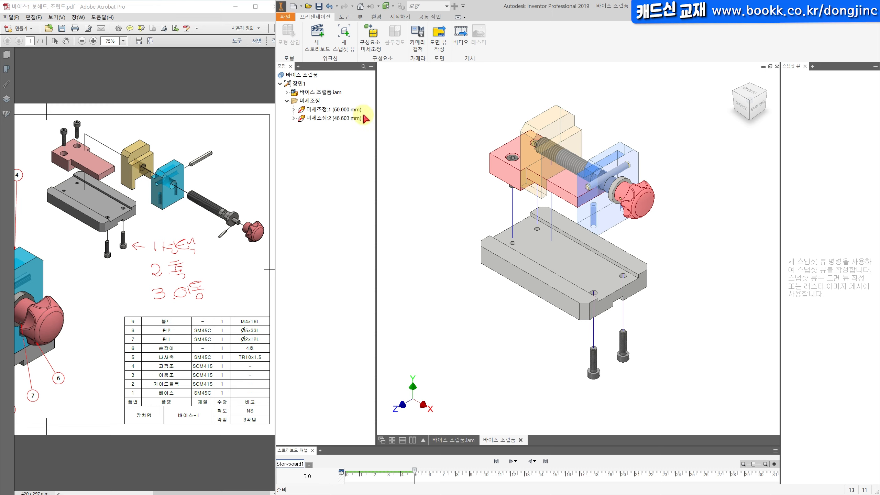
# Step: Set the tweak distance of the two bolts below the base to 40 mm
pyautogui.click(350, 110)
pyautogui.click(350, 110)
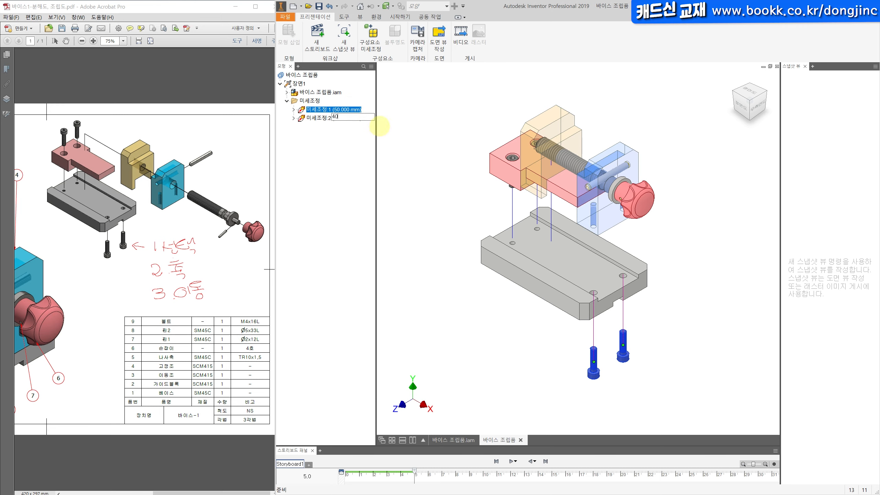
pyautogui.press('Return')
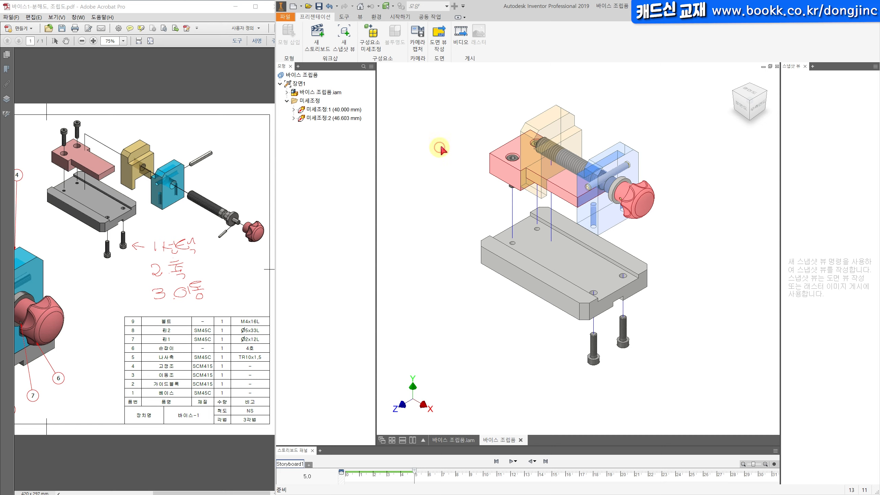
# Step: Tweak the two bolts in the red guide block straight up 37 mm out of their holes and apply it
pyautogui.moveTo(437, 152); pyautogui.dragTo(414, 150, button='middle')
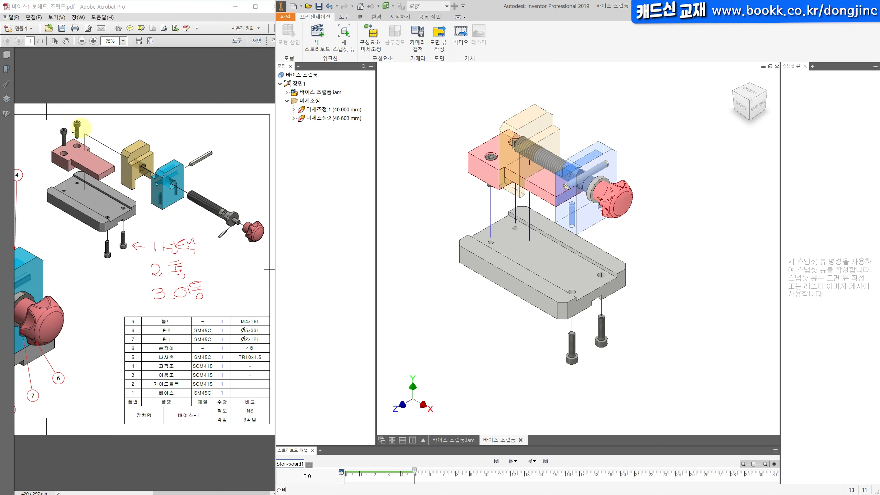
pyautogui.moveTo(86, 119); pyautogui.dragTo(60, 131)
pyautogui.click(433, 124)
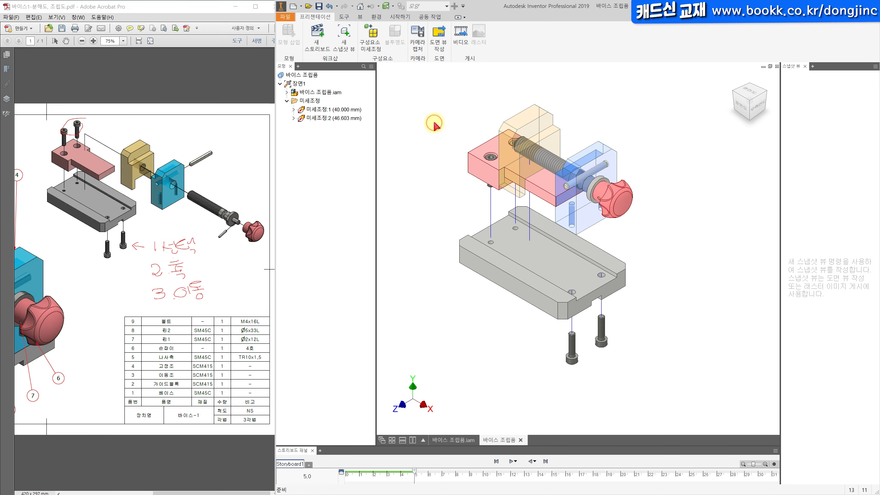
pyautogui.keyDown('shift'); pyautogui.moveTo(491, 155); pyautogui.dragTo(487, 170, button='middle'); pyautogui.keyUp('shift')
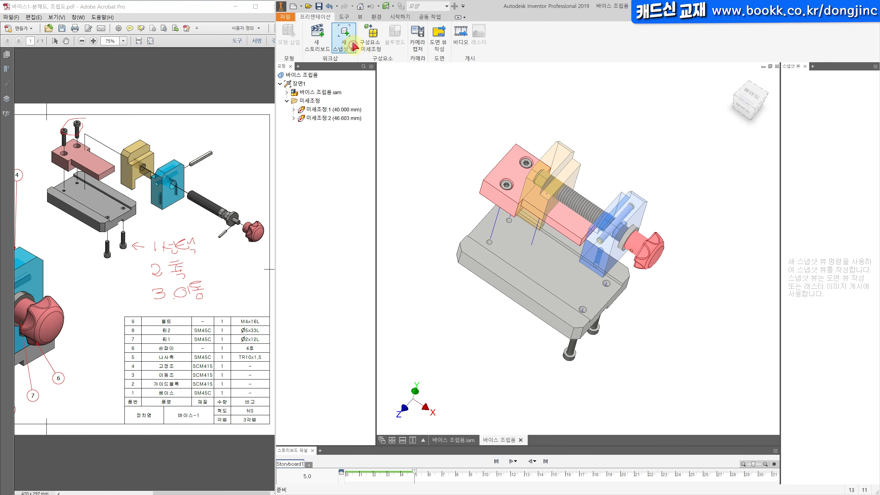
pyautogui.click(370, 36)
pyautogui.scroll(3, 501, 212)
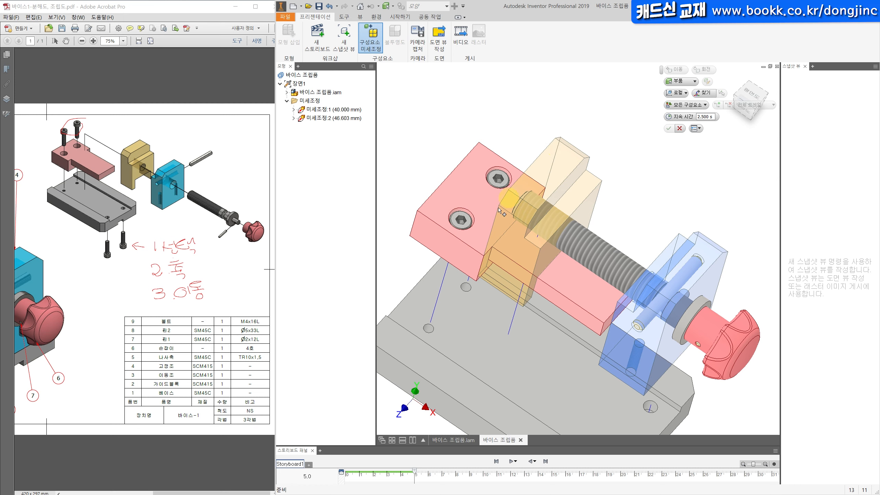
pyautogui.click(461, 219)
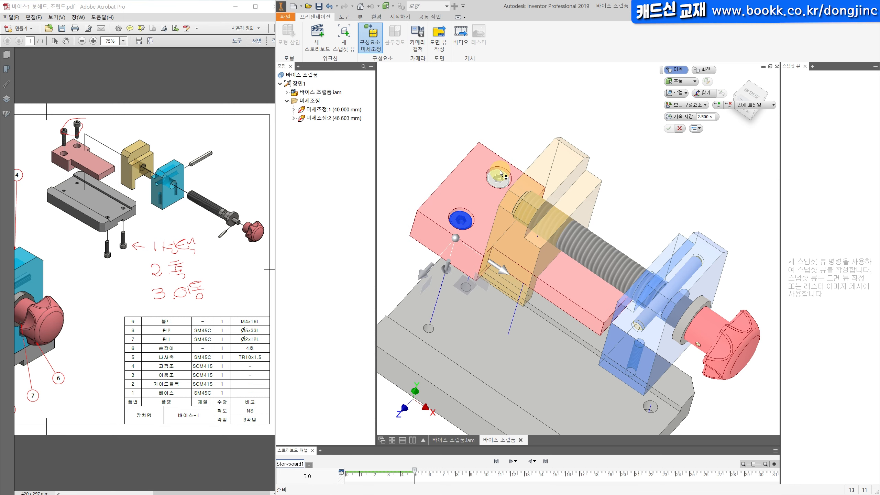
pyautogui.click(502, 175)
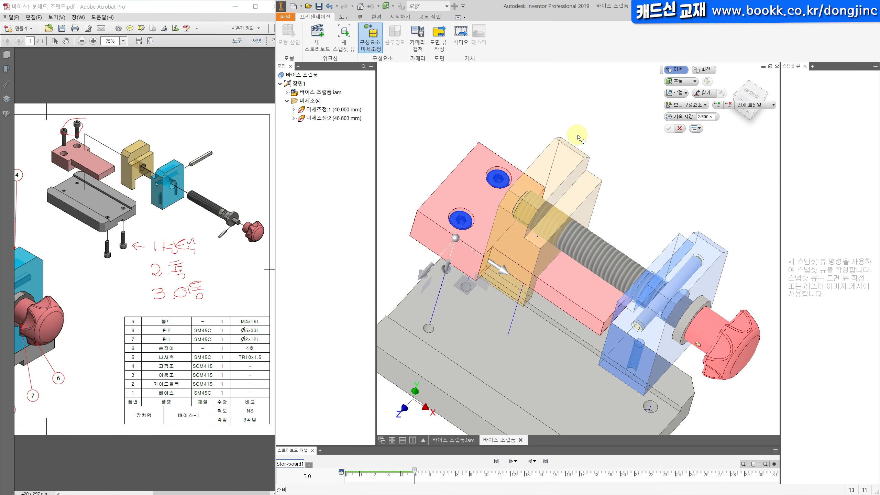
pyautogui.click(734, 79)
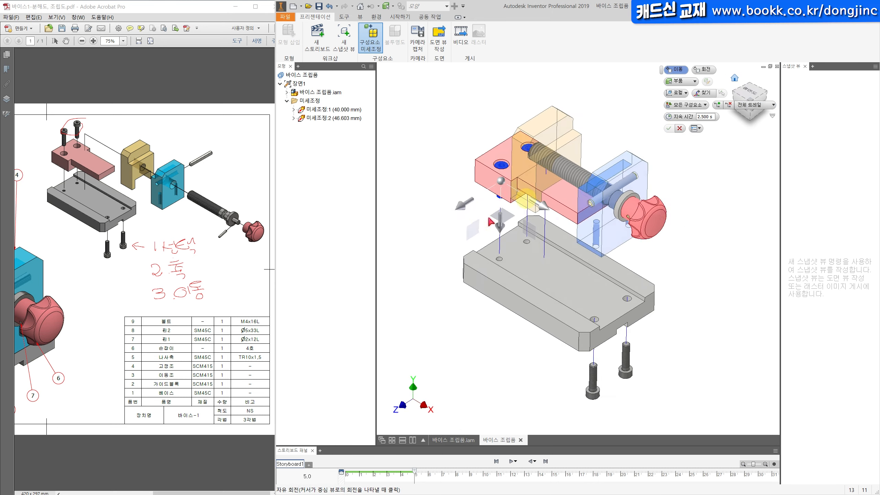
pyautogui.moveTo(509, 233); pyautogui.dragTo(519, 181)
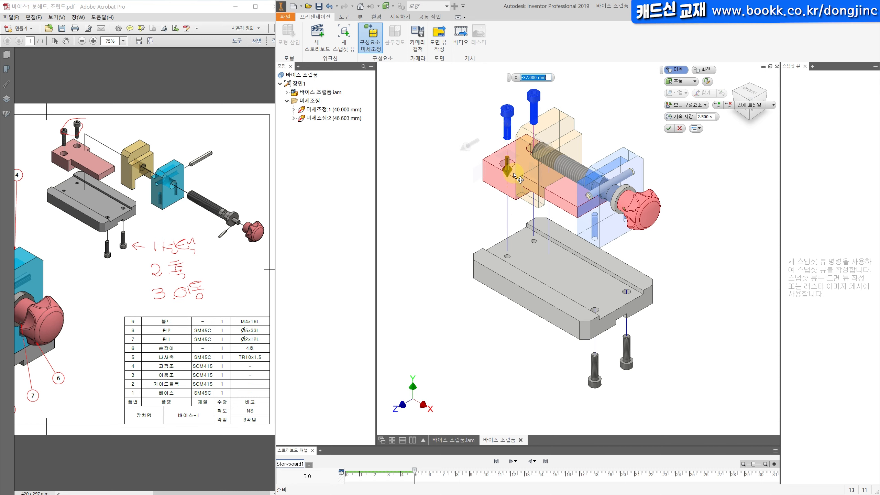
pyautogui.click(671, 129)
pyautogui.moveTo(686, 165); pyautogui.dragTo(606, 146, button='middle')
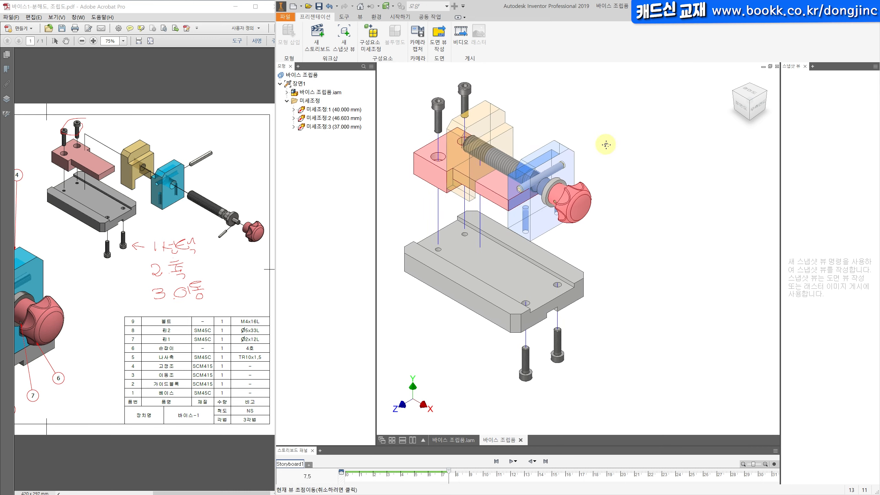
# Step: Try a 74 mm horizontal tweak of both jaws, the screw, pins and handle away from the red guide block
pyautogui.press('t')
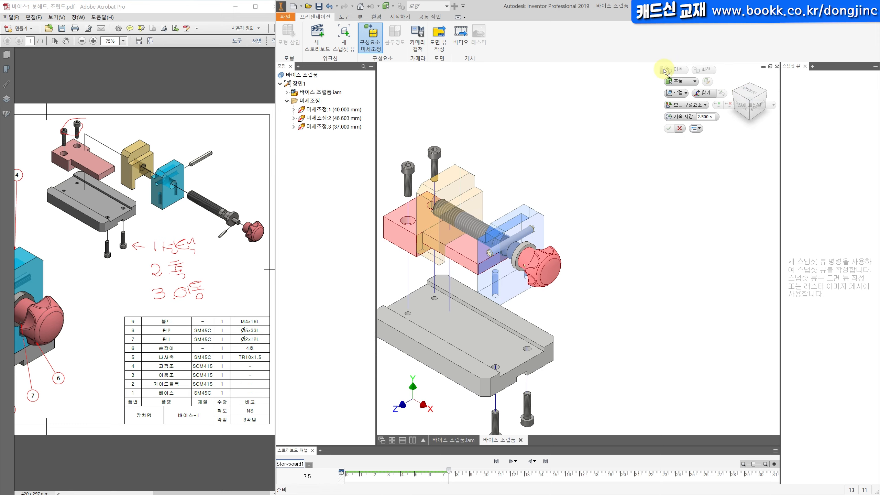
pyautogui.click(744, 107)
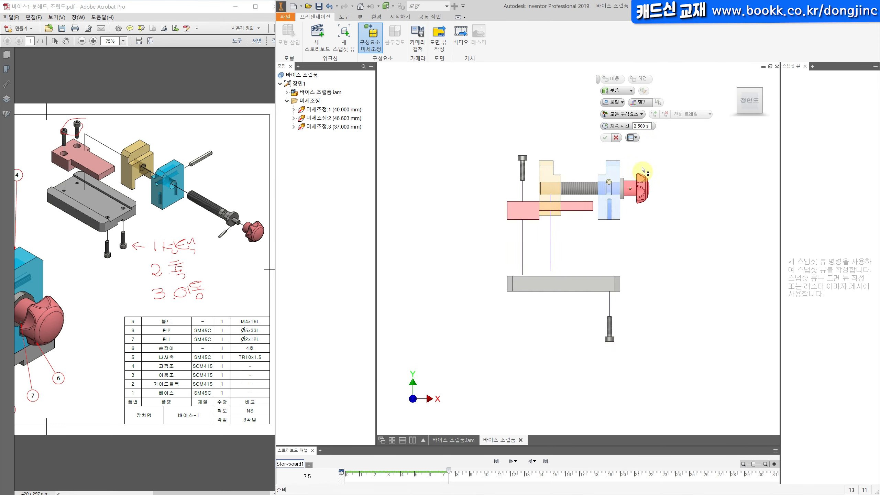
pyautogui.scroll(-3, 634, 175)
pyautogui.moveTo(676, 199); pyautogui.dragTo(419, 279)
pyautogui.scroll(3, 520, 243)
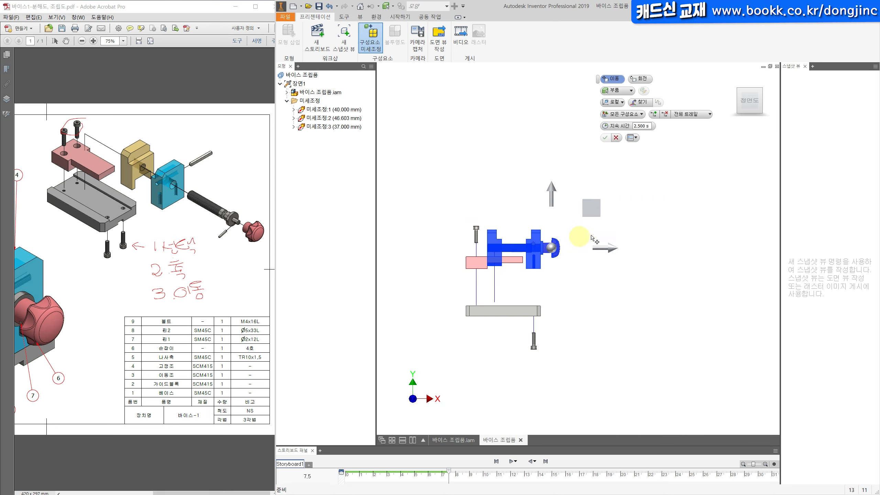
pyautogui.moveTo(613, 253); pyautogui.dragTo(699, 256)
pyautogui.click(733, 83)
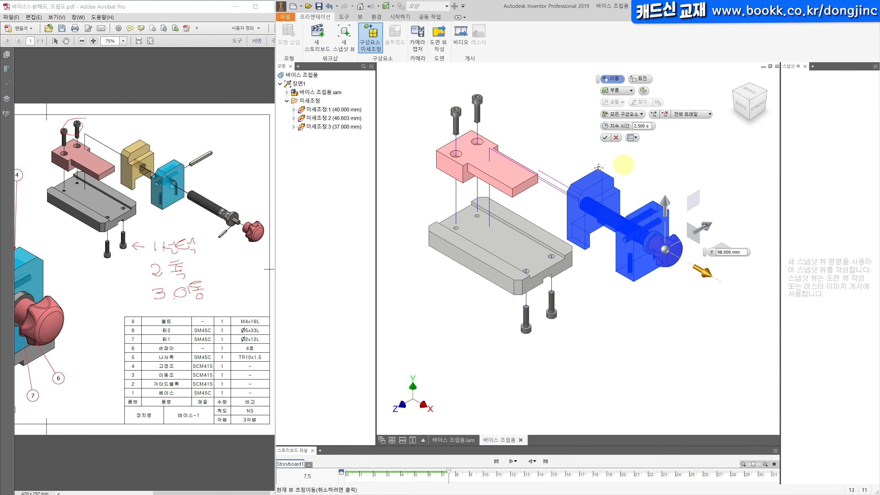
pyautogui.moveTo(639, 275); pyautogui.dragTo(618, 250)
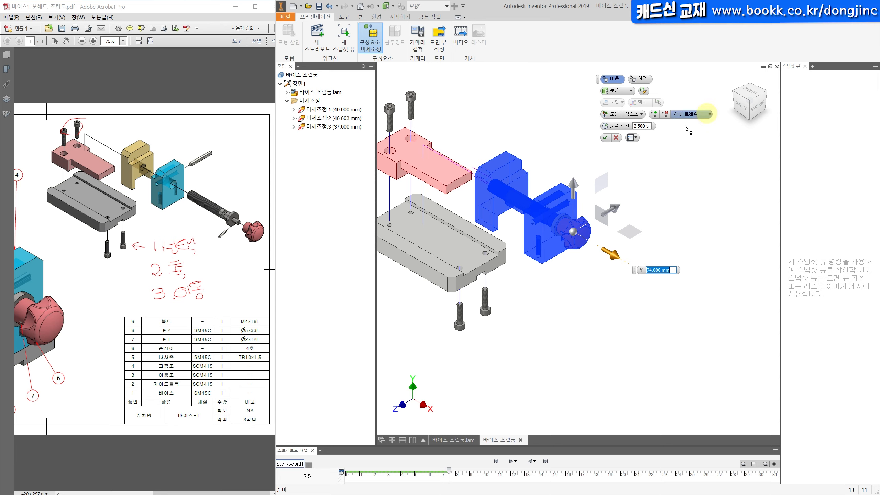
pyautogui.click(606, 139)
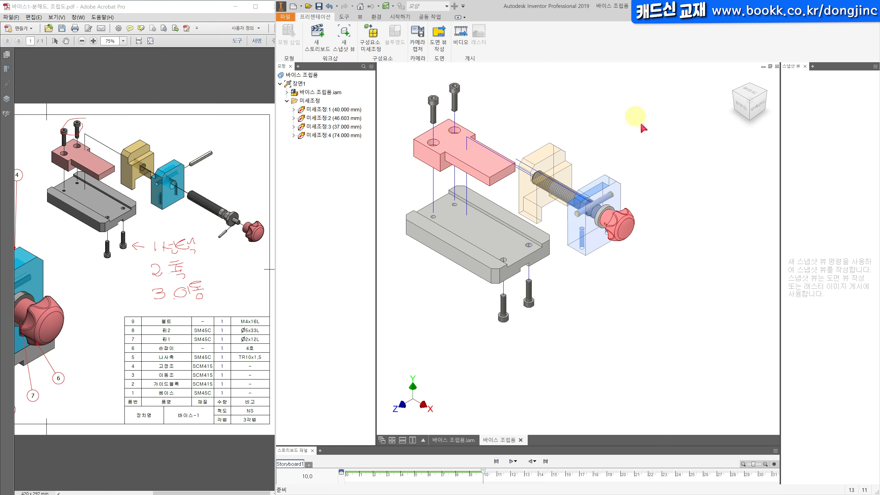
# Step: Delete the 74 mm tweak of the jaws, screw and handle
pyautogui.click(322, 139)
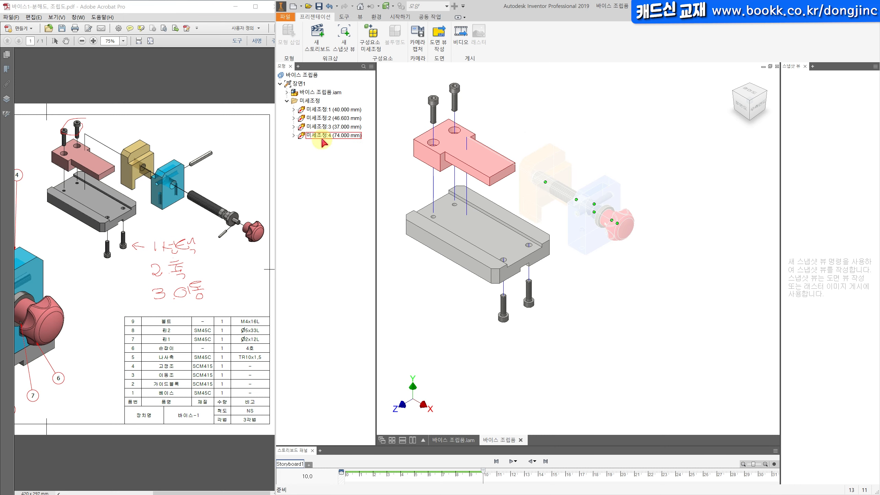
pyautogui.rightClick(326, 139)
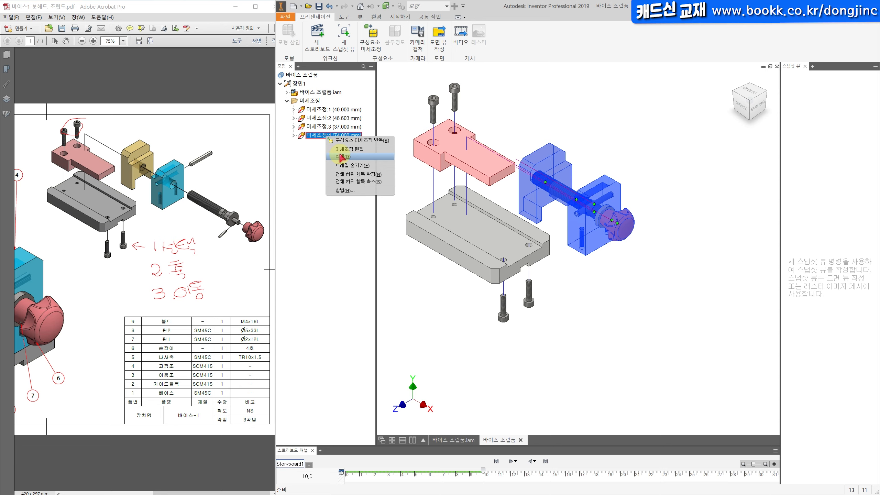
pyautogui.click(630, 111)
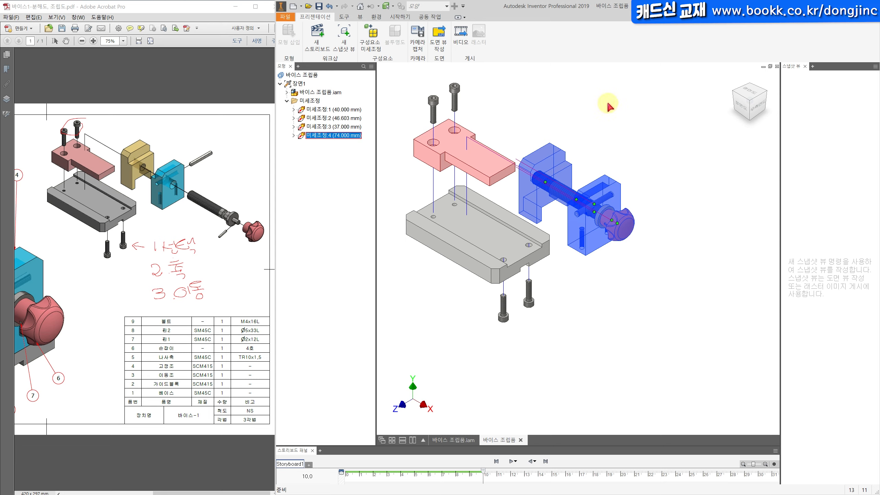
pyautogui.press('Delete')
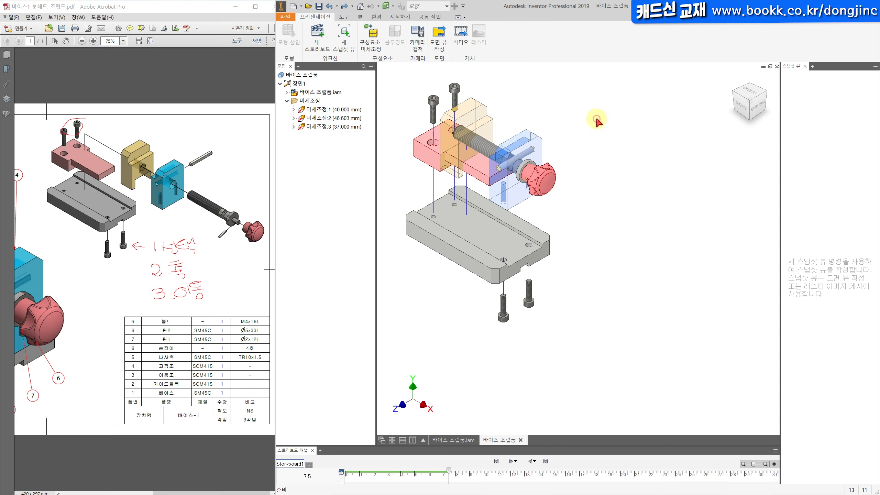
# Step: Tweak both jaws, the screw, pins and handle together straight up 17.5 mm off the red guide block and apply it
pyautogui.click(741, 107)
pyautogui.click(371, 37)
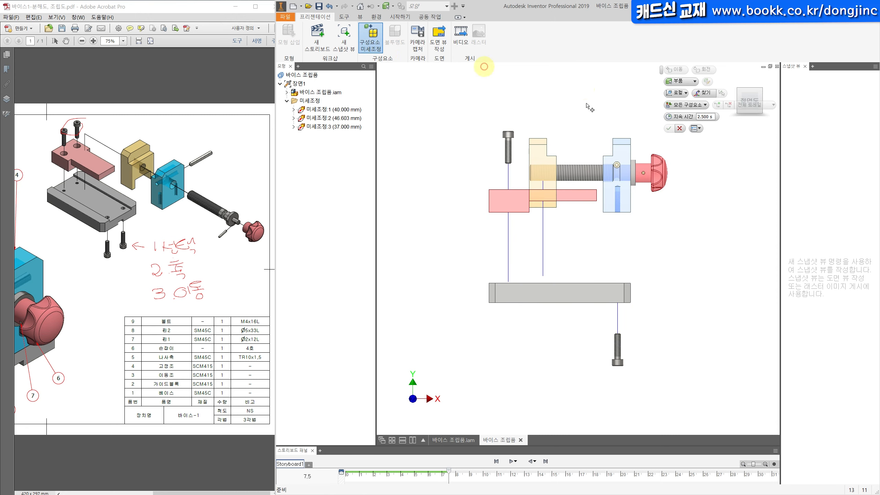
pyautogui.moveTo(651, 168); pyautogui.dragTo(481, 231)
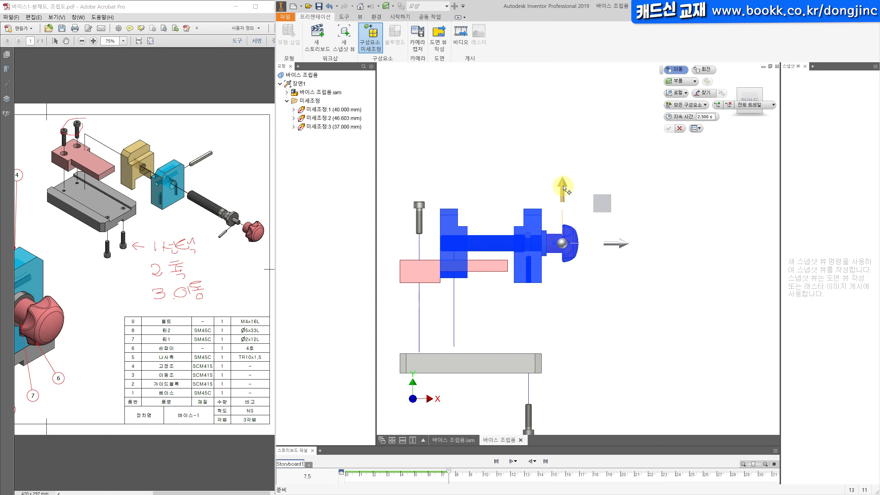
pyautogui.moveTo(564, 187); pyautogui.dragTo(567, 160)
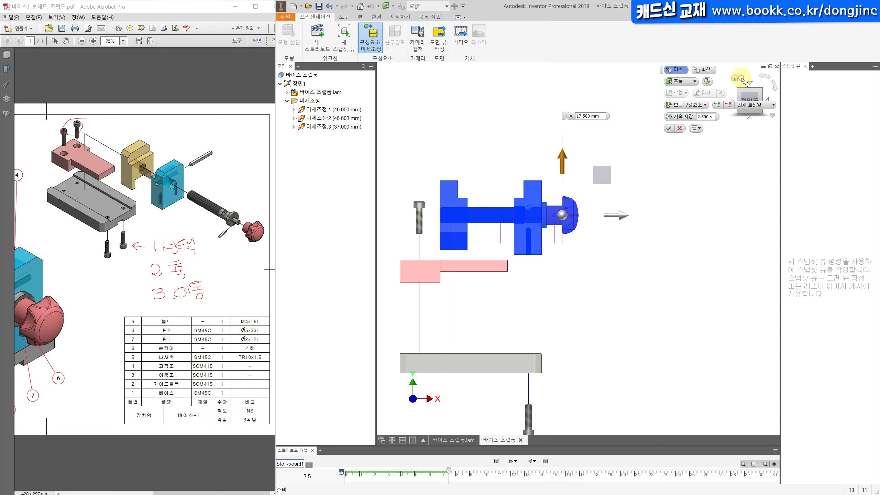
pyautogui.click(738, 75)
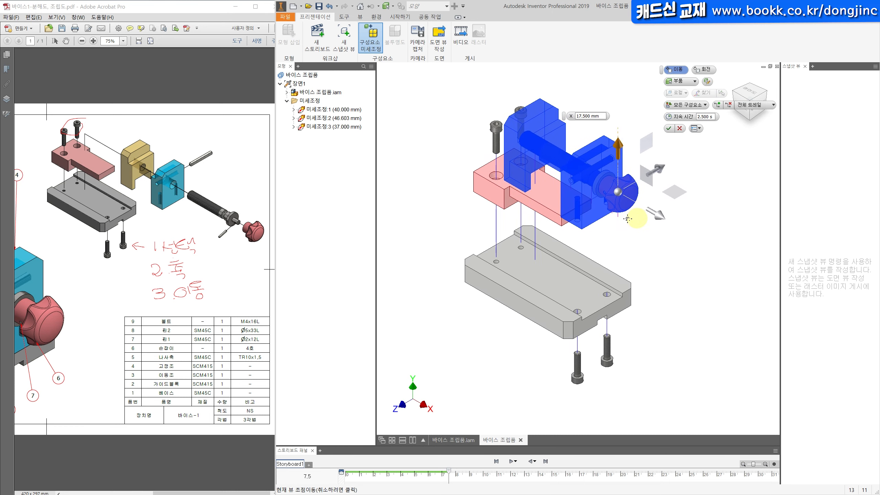
pyautogui.click(670, 129)
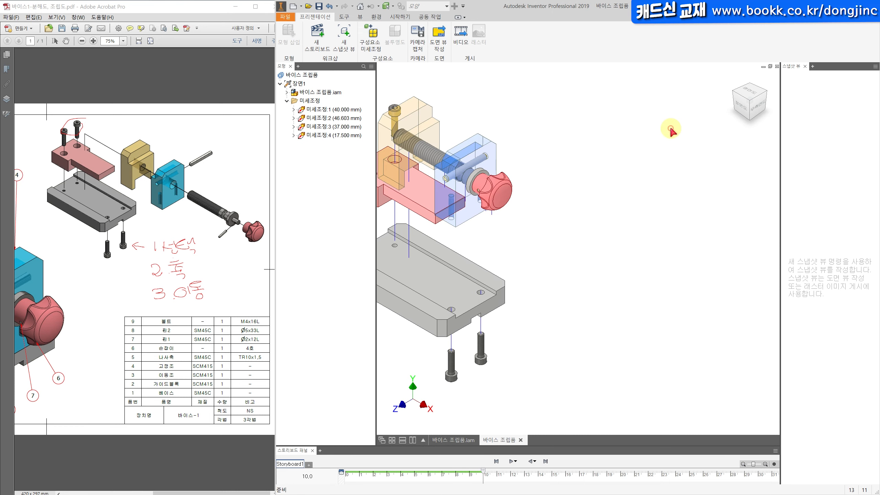
# Step: Tweak the raised jaws, screw, pins and handle 75.5 mm horizontally along the screw axis, away from the guide block, and apply it
pyautogui.click(744, 111)
pyautogui.press('t')
pyautogui.moveTo(551, 202); pyautogui.dragTo(463, 242)
pyautogui.scroll(-4, 533, 225)
pyautogui.moveTo(624, 194); pyautogui.dragTo(526, 236, button='middle')
pyautogui.moveTo(520, 259); pyautogui.dragTo(583, 254)
pyautogui.click(734, 83)
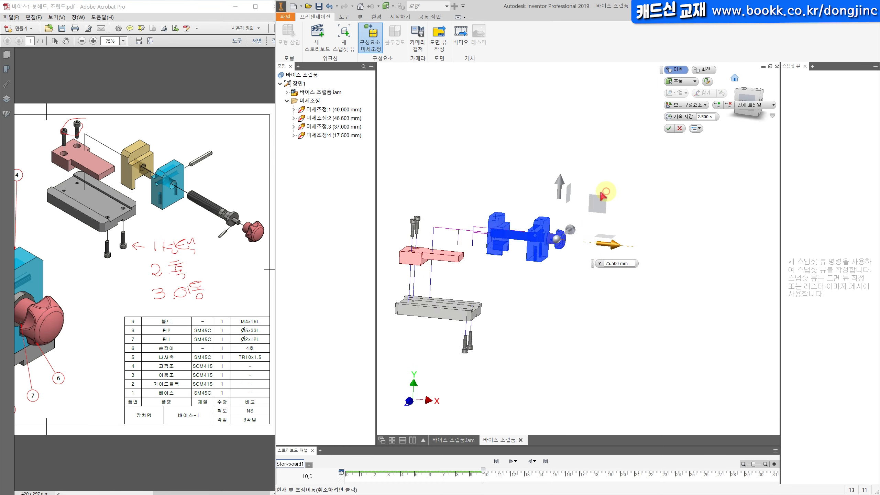
pyautogui.moveTo(618, 282); pyautogui.dragTo(550, 279, button='middle')
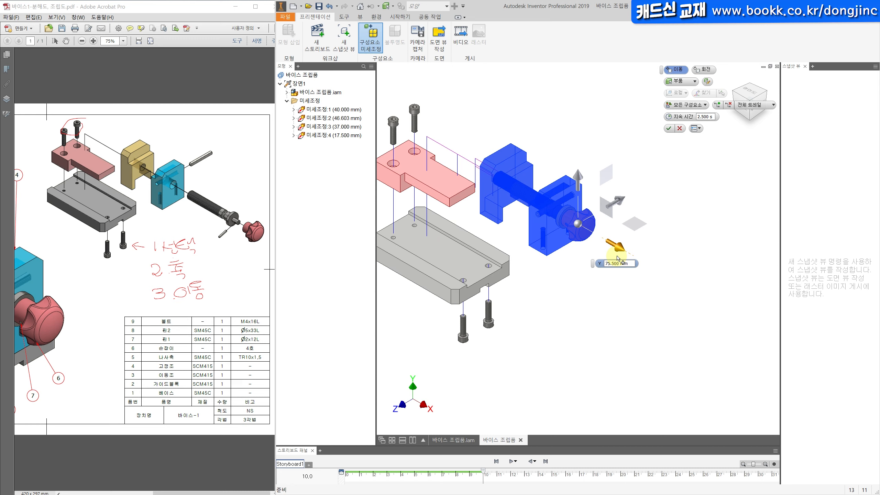
pyautogui.click(669, 128)
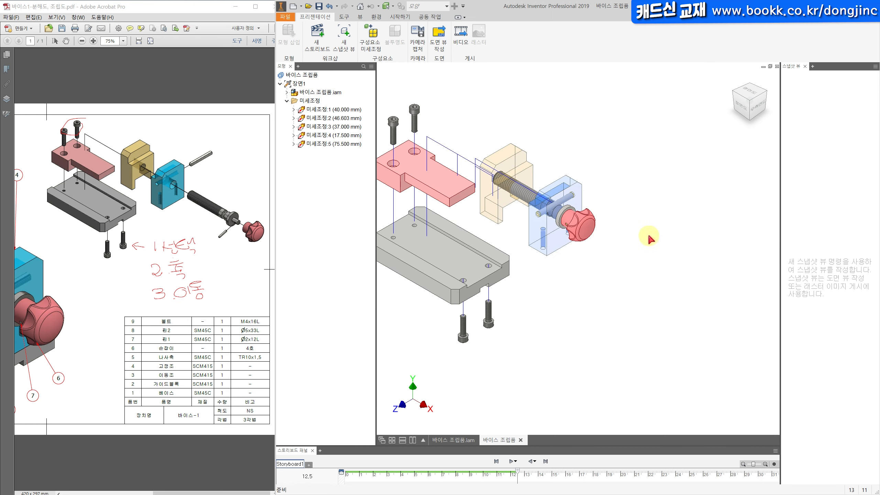
# Step: Tweak the screw shaft together with its small pin and the red handle 96 mm along the screw axis out of the jaws
pyautogui.moveTo(641, 248); pyautogui.dragTo(621, 225, button='middle')
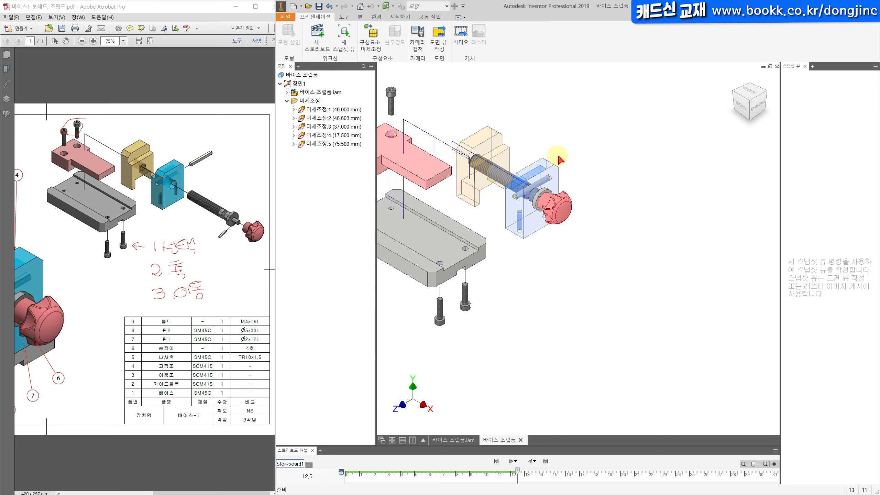
pyautogui.press('t')
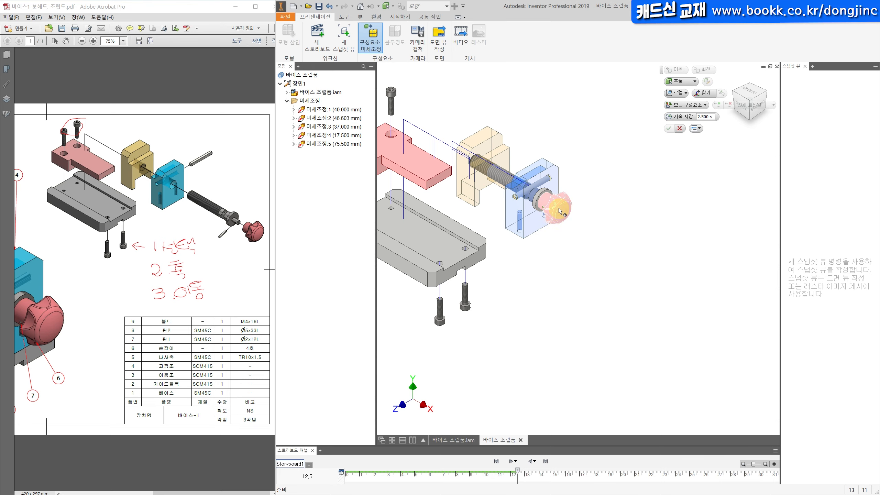
pyautogui.click(503, 180)
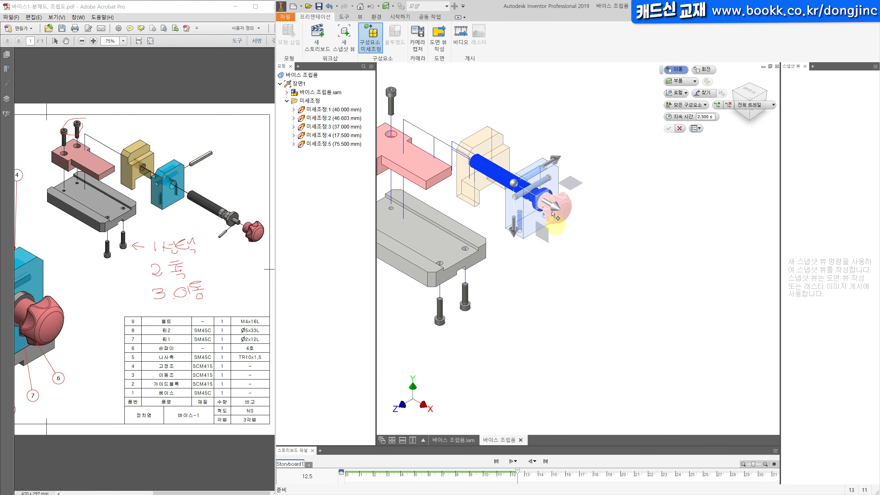
pyautogui.scroll(4, 531, 198)
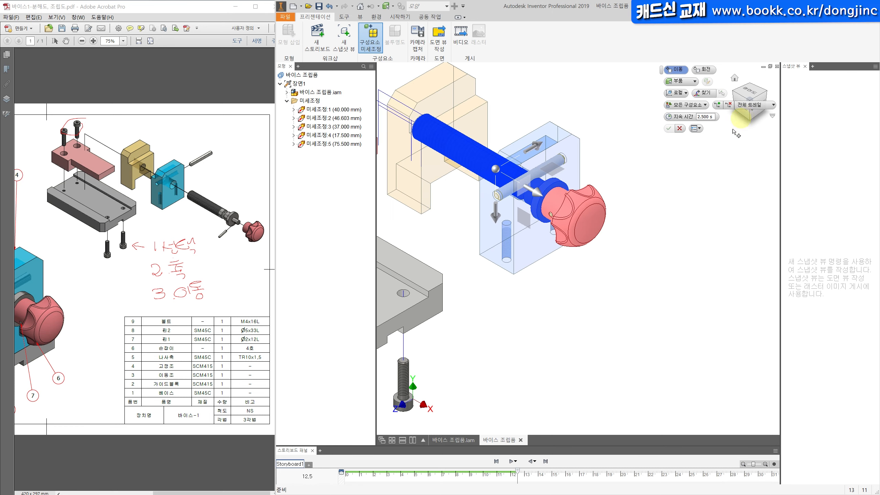
pyautogui.scroll(5, 555, 221)
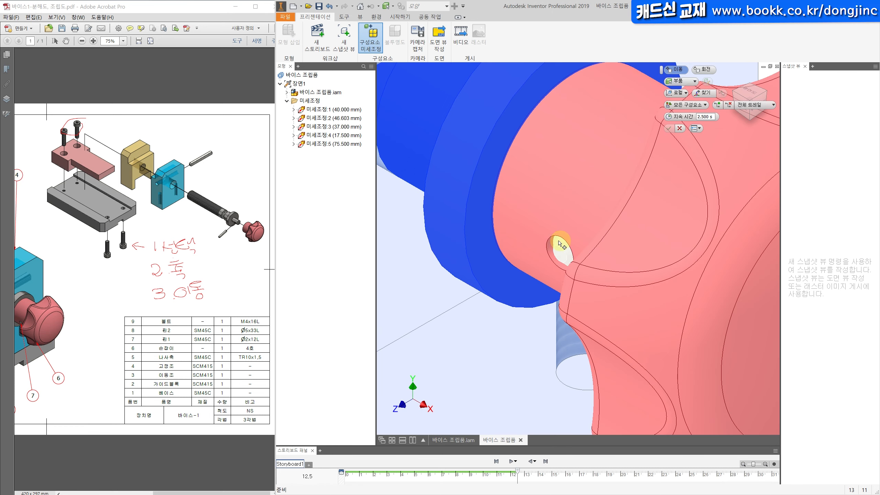
pyautogui.scroll(-8, 563, 255)
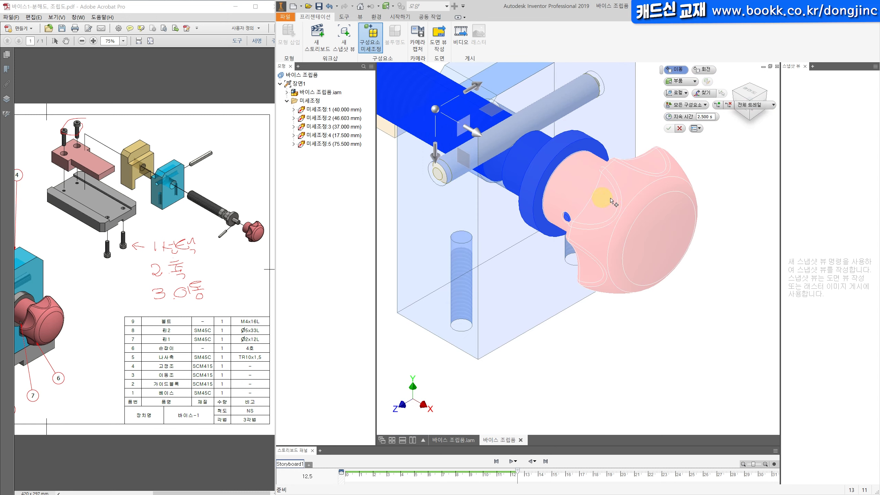
pyautogui.scroll(-3, 615, 222)
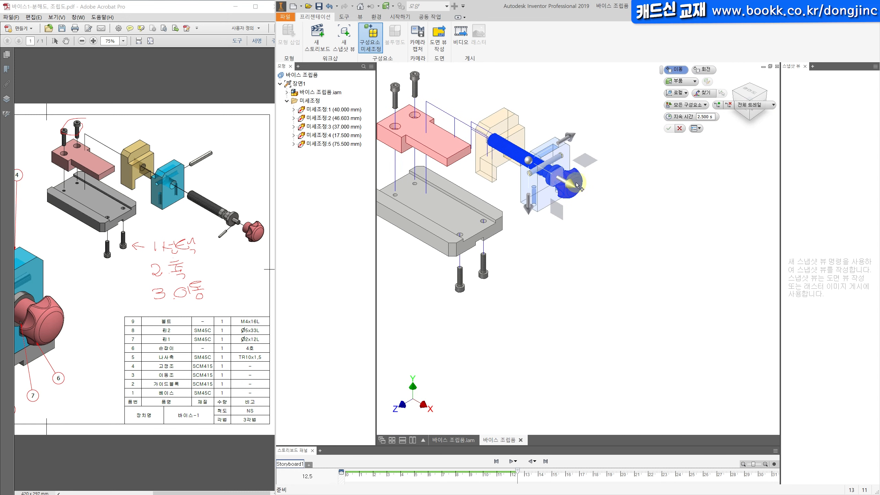
pyautogui.moveTo(572, 187); pyautogui.dragTo(663, 255)
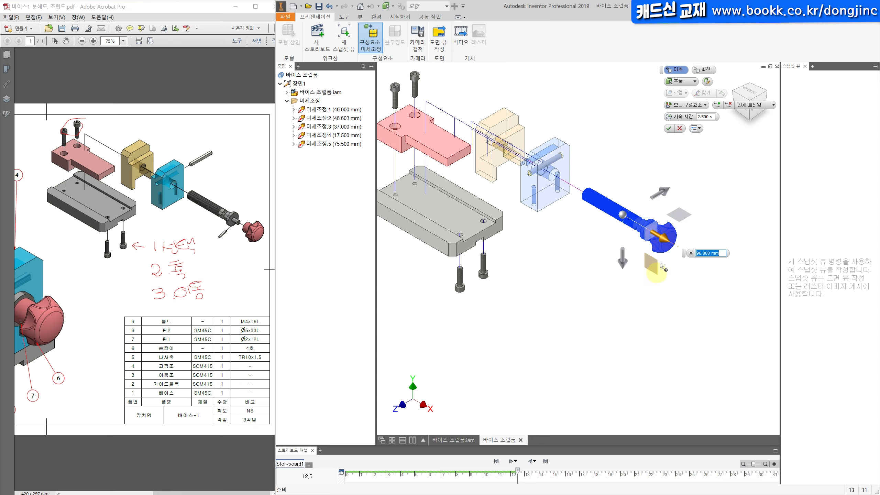
pyautogui.click(670, 128)
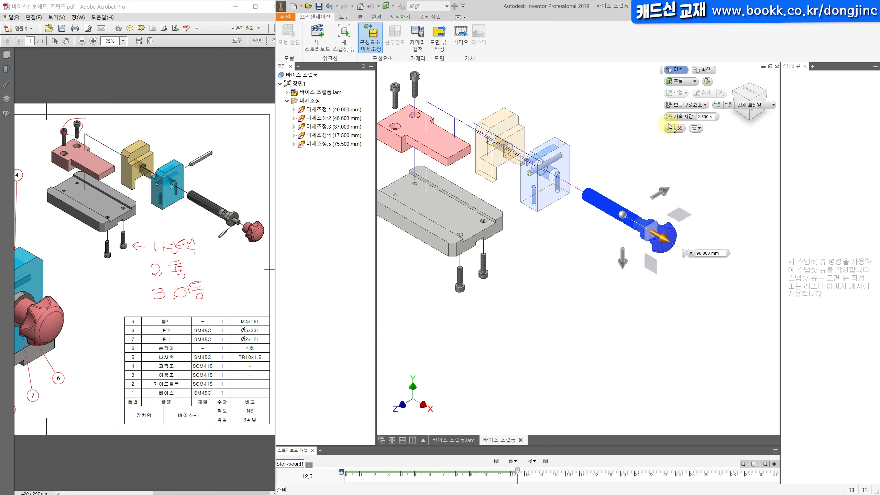
pyautogui.click(669, 128)
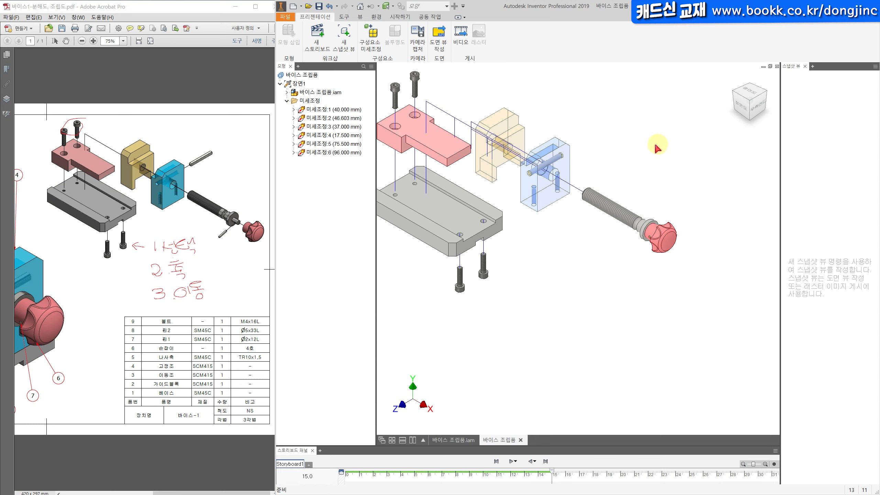
# Step: Tweak the red handle 19 mm along the screw axis off the end of the shaft
pyautogui.press('t')
pyautogui.click(676, 256)
pyautogui.moveTo(703, 266); pyautogui.dragTo(722, 276)
pyautogui.press('Return')
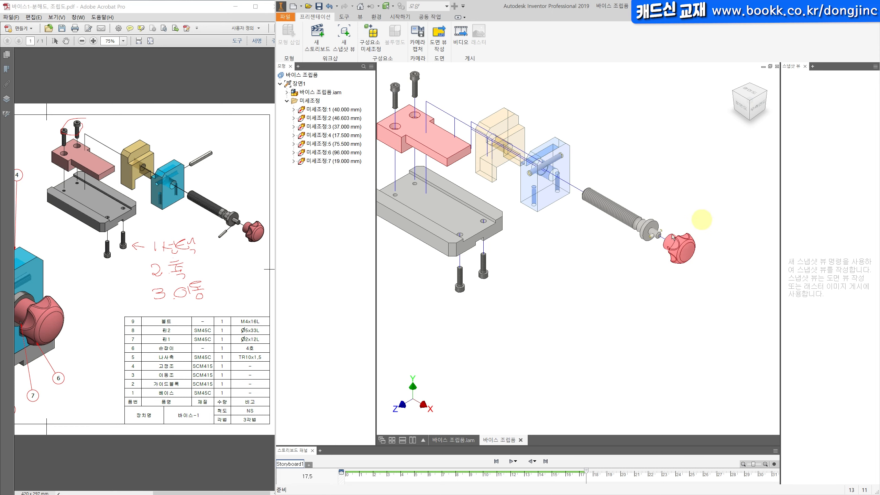
# Step: Tweak the small pin 29.024 mm sideways out of the hole at the end of the screw shaft
pyautogui.scroll(3, 668, 231)
pyautogui.press('t')
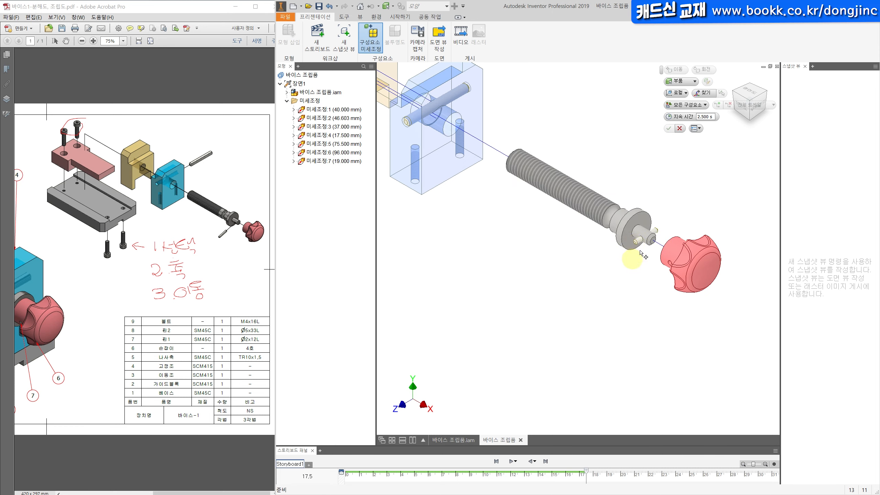
pyautogui.click(638, 244)
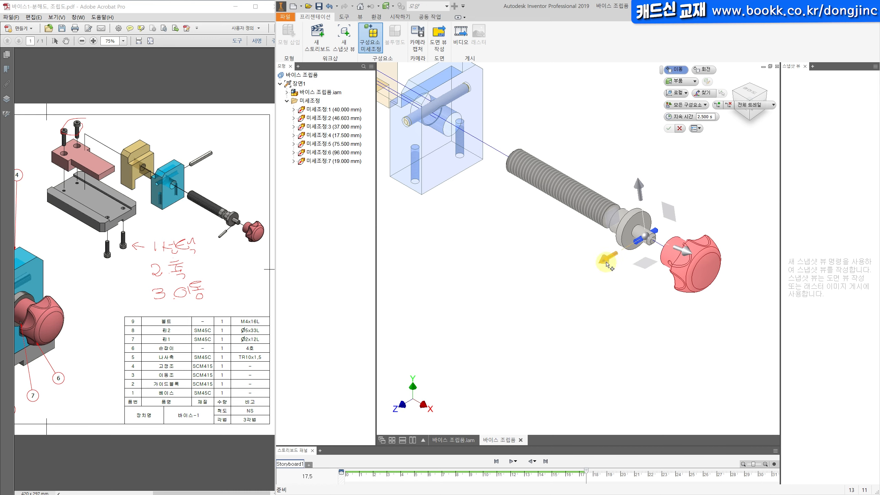
pyautogui.moveTo(608, 267); pyautogui.dragTo(558, 287)
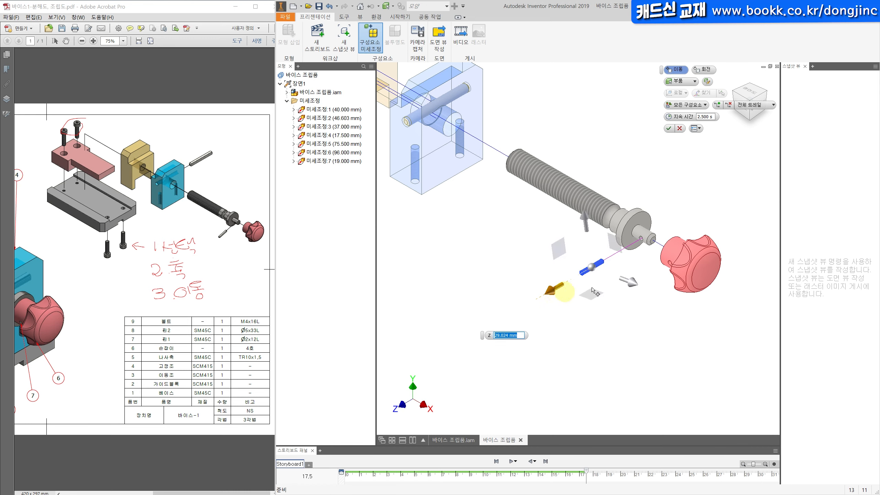
pyautogui.press('Return')
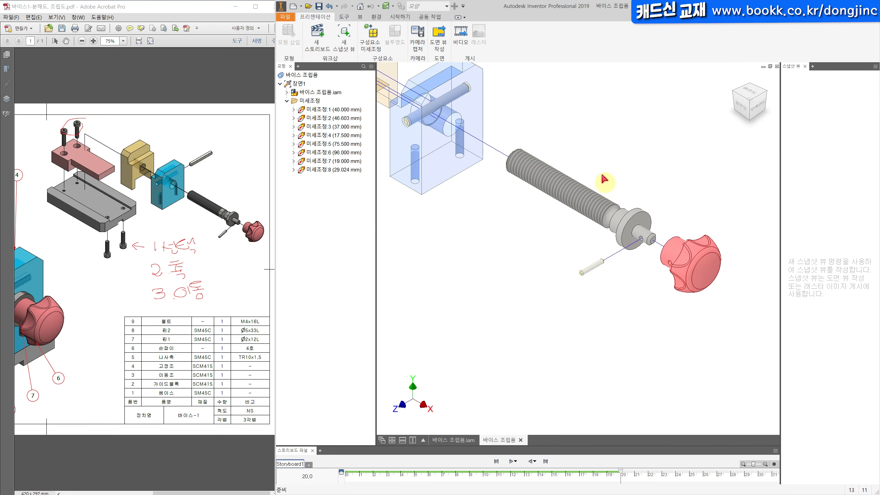
pyautogui.scroll(-3, 601, 171)
pyautogui.moveTo(590, 170); pyautogui.dragTo(602, 219, button='middle')
pyautogui.scroll(3, 551, 188)
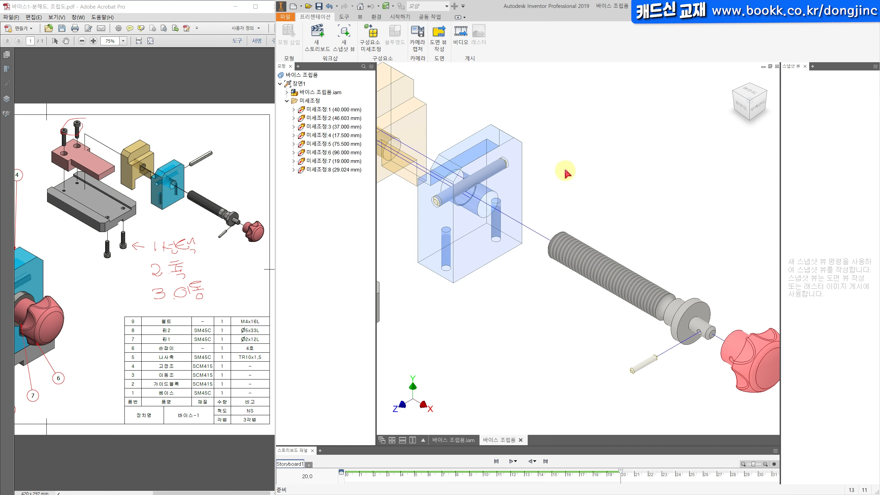
pyautogui.press('t')
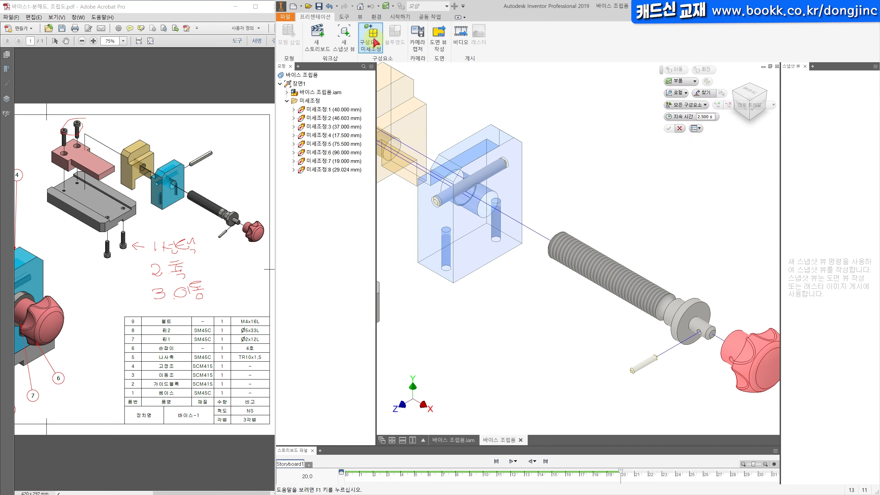
pyautogui.click(437, 203)
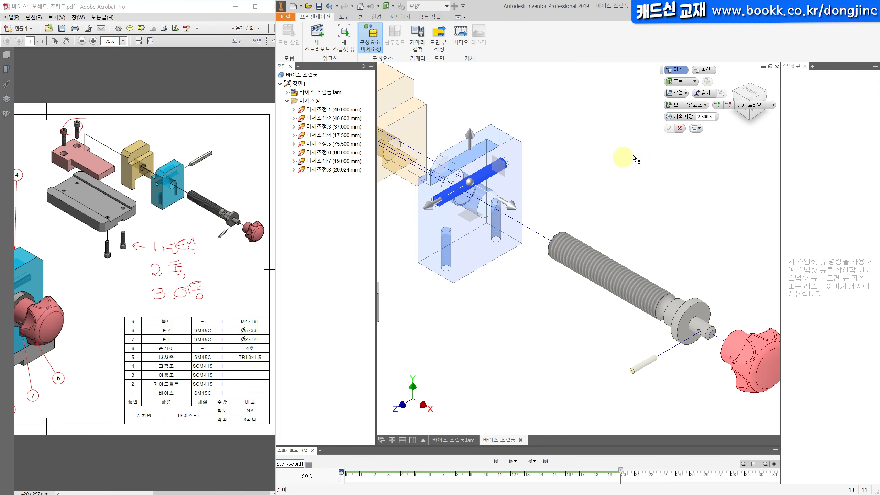
pyautogui.click(705, 105)
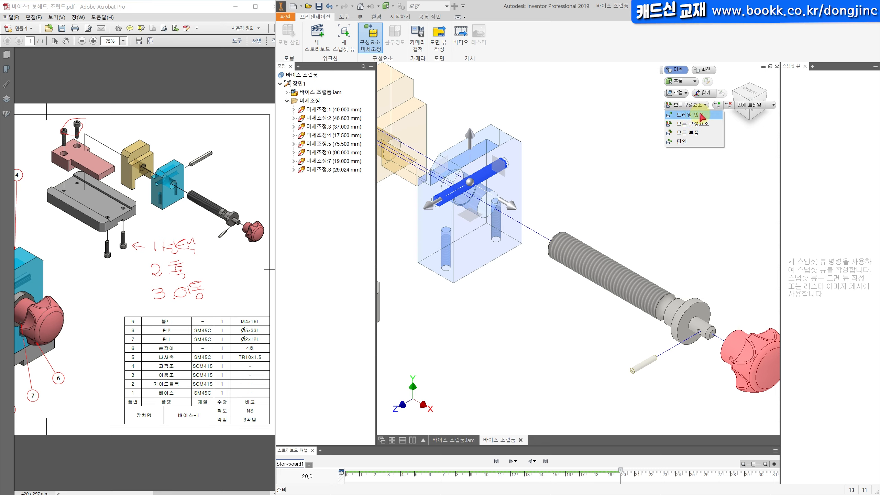
pyautogui.click(685, 116)
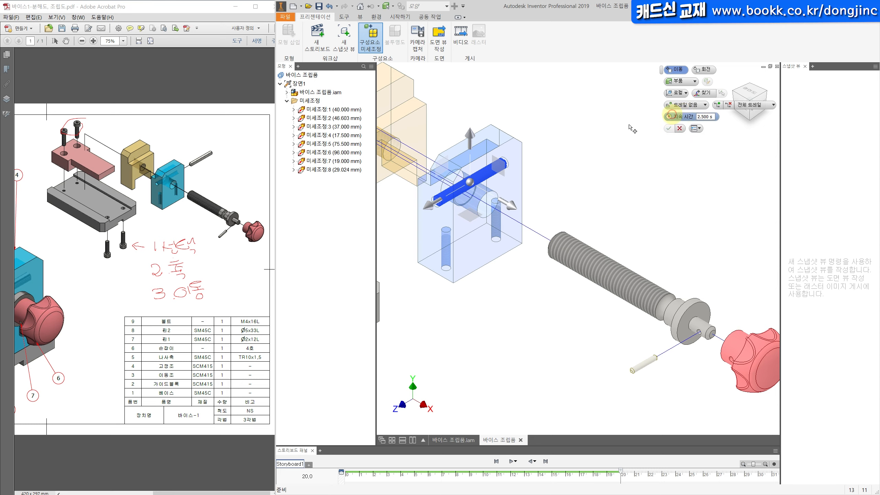
pyautogui.moveTo(433, 205); pyautogui.dragTo(591, 167)
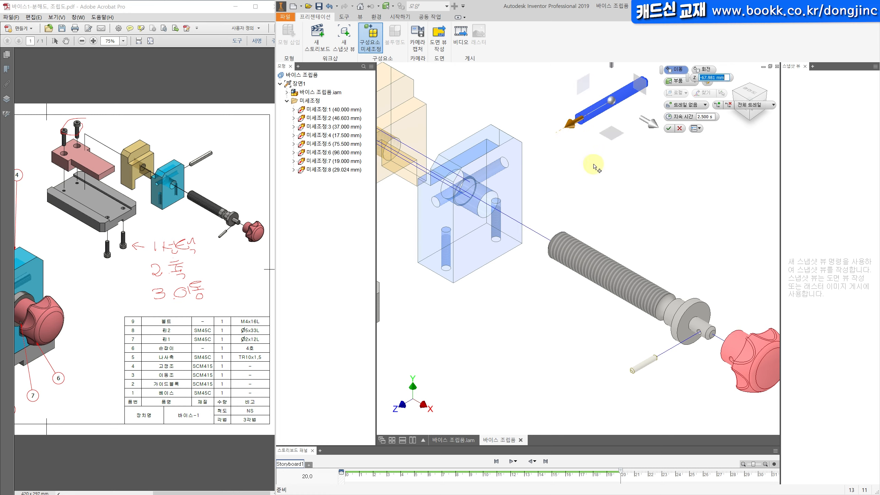
pyautogui.press('Escape')
# Step: Tweak the long pin 57.468 mm along its own axis out of the blue fixed jaw, with its trail, and apply it
pyautogui.click(371, 39)
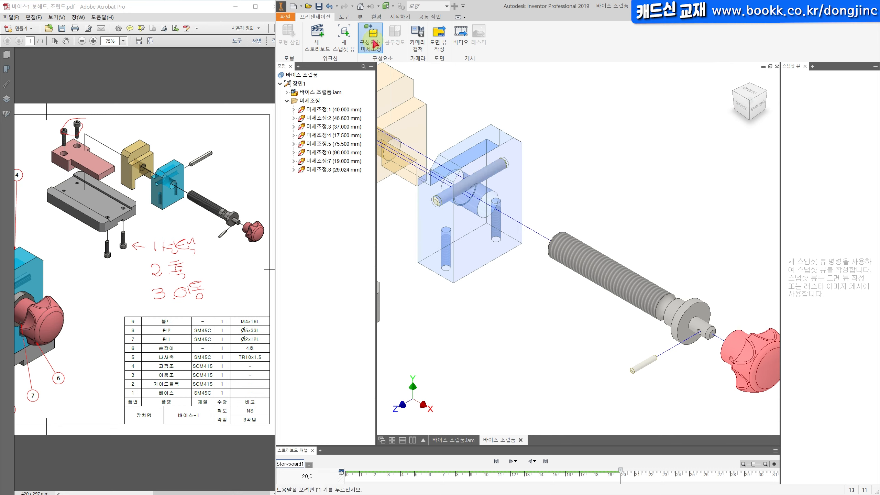
pyautogui.click(433, 197)
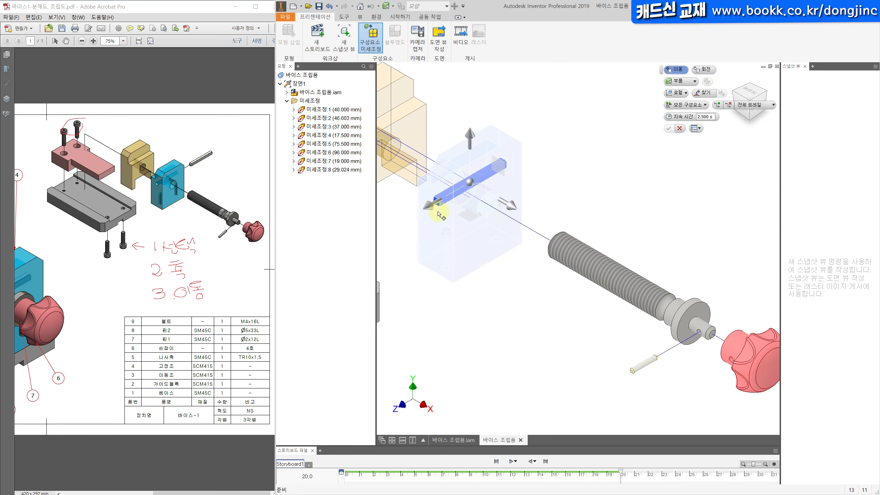
pyautogui.moveTo(430, 207); pyautogui.dragTo(553, 146)
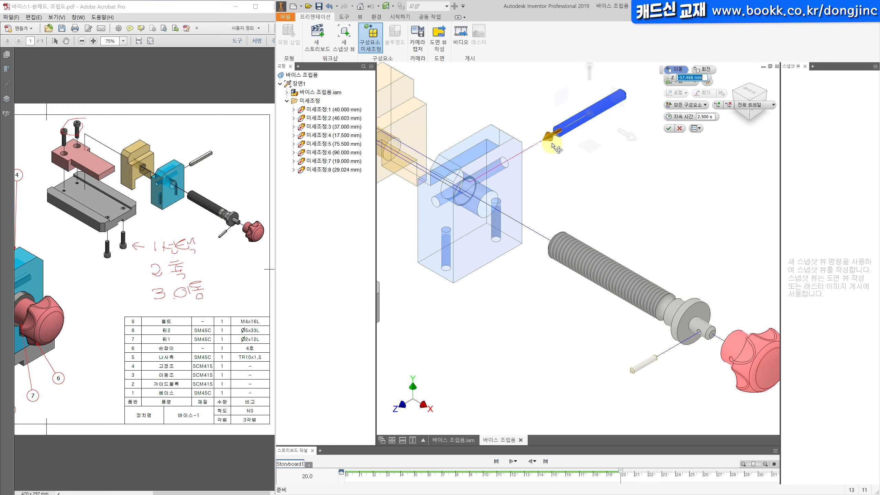
pyautogui.click(669, 129)
pyautogui.scroll(-5, 645, 166)
pyautogui.moveTo(655, 154); pyautogui.dragTo(649, 168, button='middle')
pyautogui.scroll(3, 645, 188)
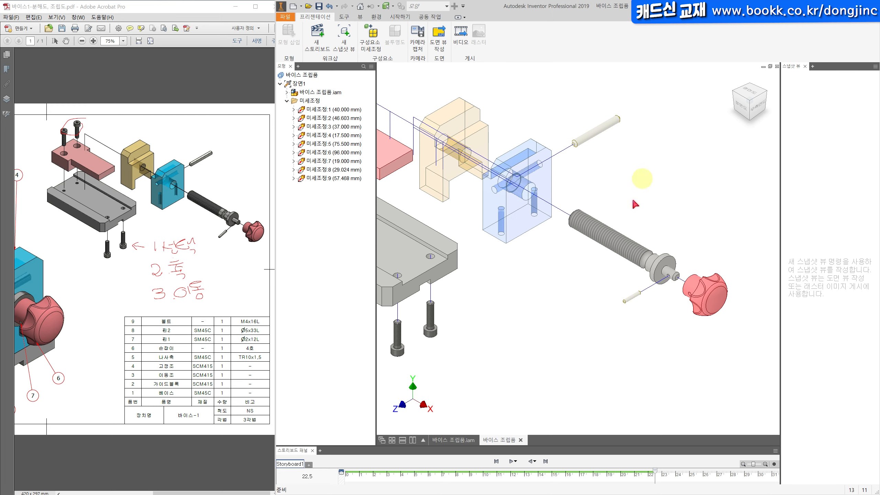
# Step: Open the vise assembly 바이스 조립품.iam that the presentation scene refers to
pyautogui.scroll(-3, 501, 262)
pyautogui.moveTo(499, 274); pyautogui.dragTo(574, 296, button='middle')
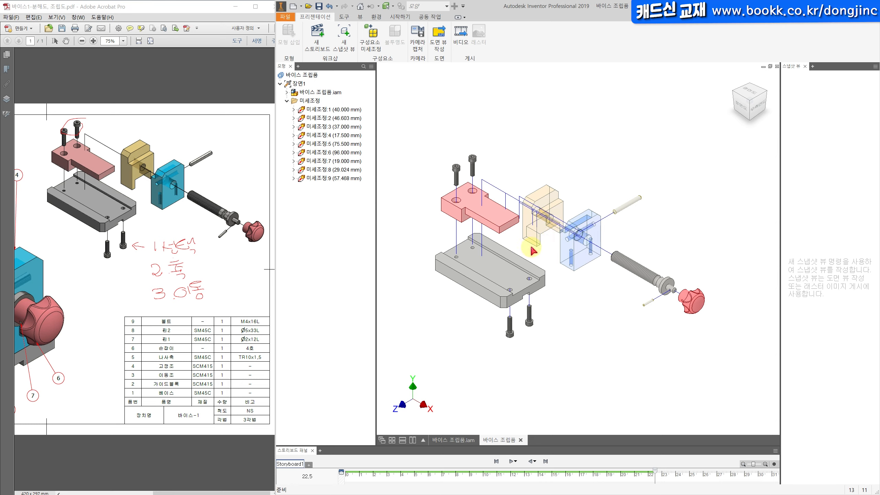
pyautogui.click(470, 444)
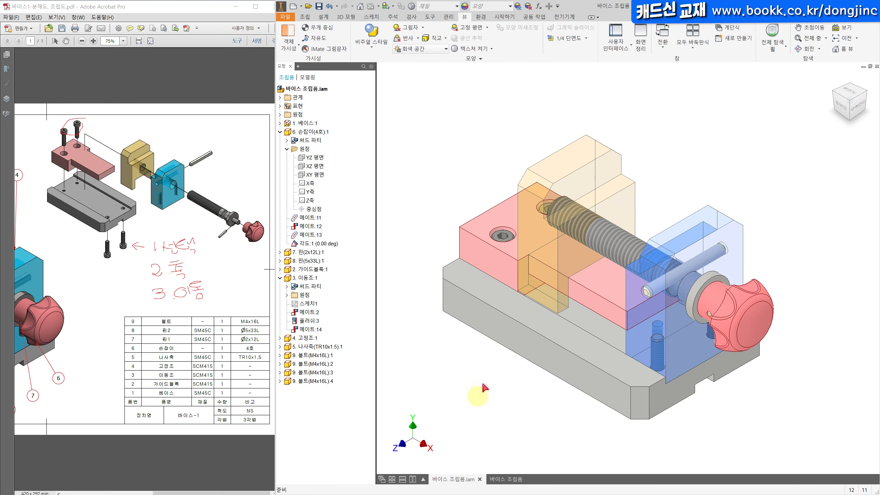
pyautogui.click(502, 478)
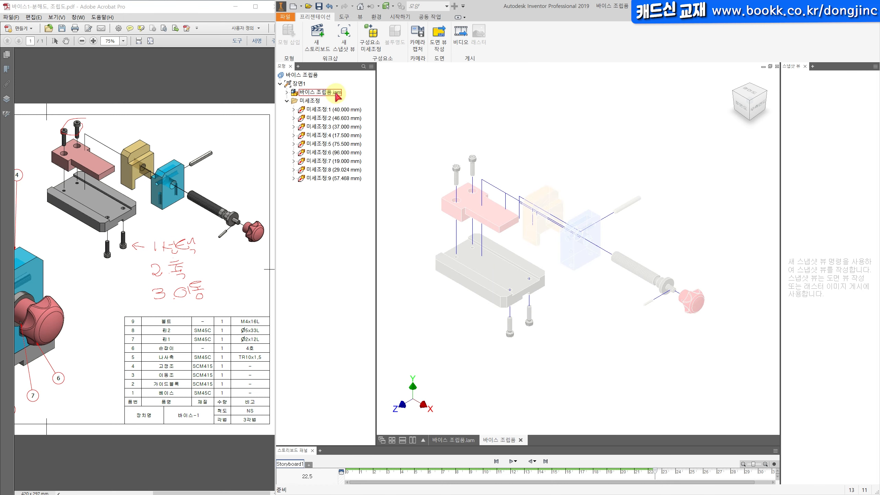
pyautogui.rightClick(337, 97)
pyautogui.click(348, 110)
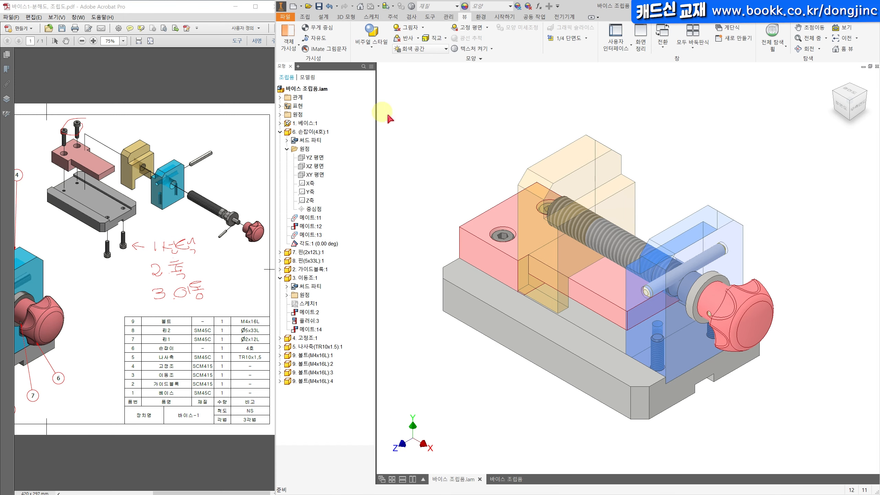
# Step: Suppress the red handle's angle constraint in the assembly and turn the handle about the screw axis
pyautogui.click(725, 321)
pyautogui.rightClick(318, 243)
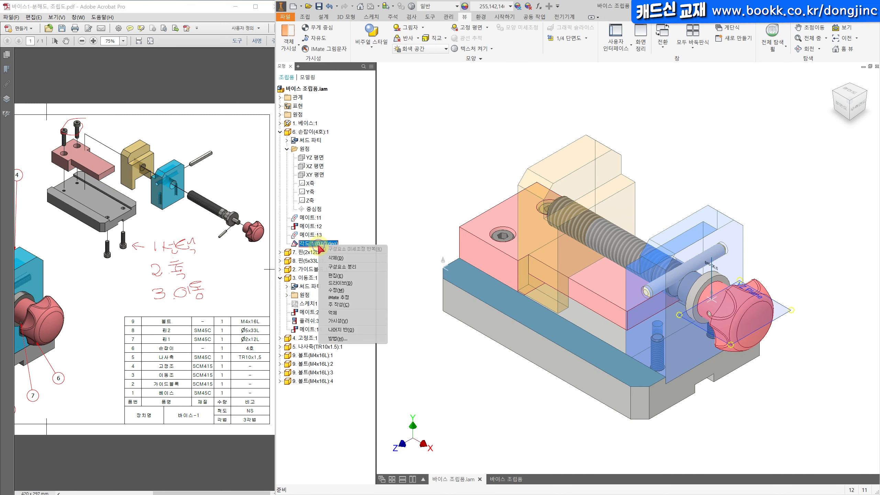
pyautogui.click(360, 313)
pyautogui.moveTo(740, 315); pyautogui.dragTo(776, 295)
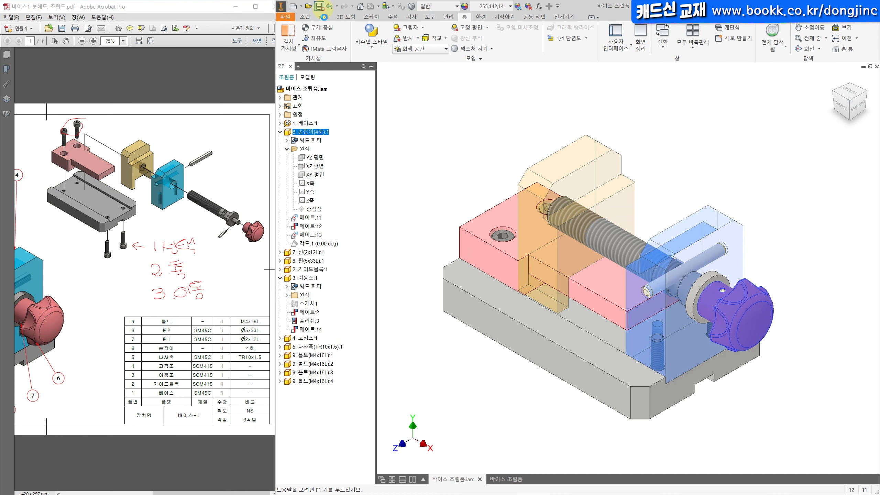
# Step: Switch back to the presentation and examine how the exploded handle and small pin are oriented
pyautogui.click(503, 480)
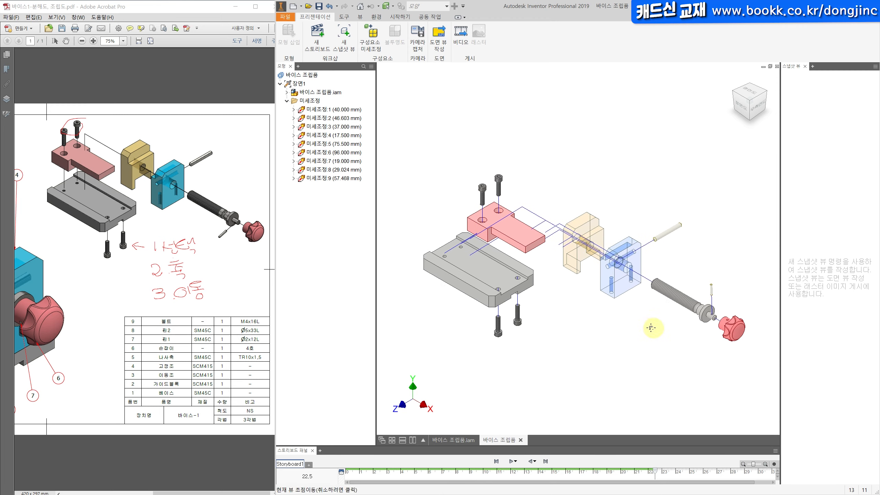
pyautogui.scroll(5, 652, 328)
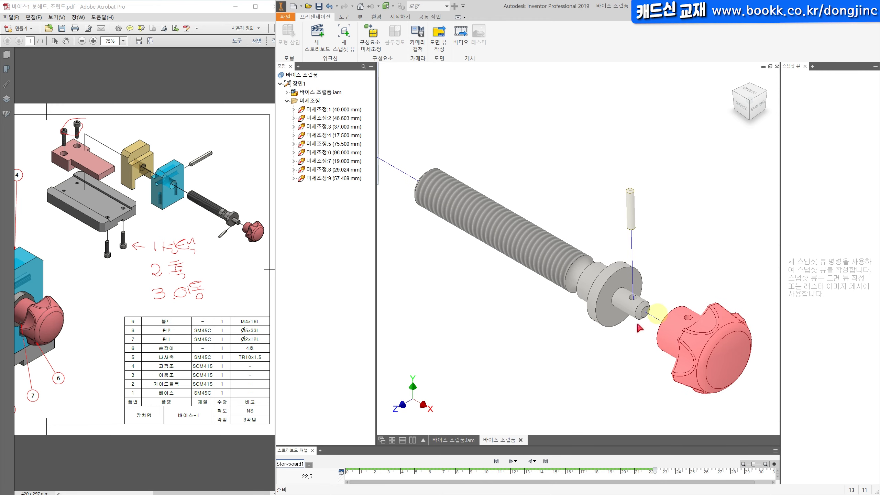
pyautogui.scroll(-5, 521, 338)
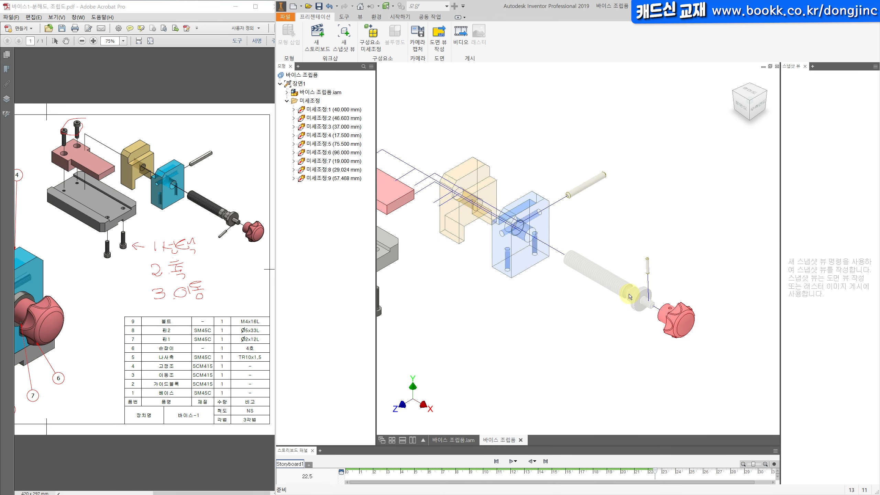
# Step: Turn the handle in the assembly, unsuppress its angle constraint and return to the presentation
pyautogui.click(454, 440)
pyautogui.click(721, 311)
pyautogui.moveTo(720, 312); pyautogui.dragTo(724, 318)
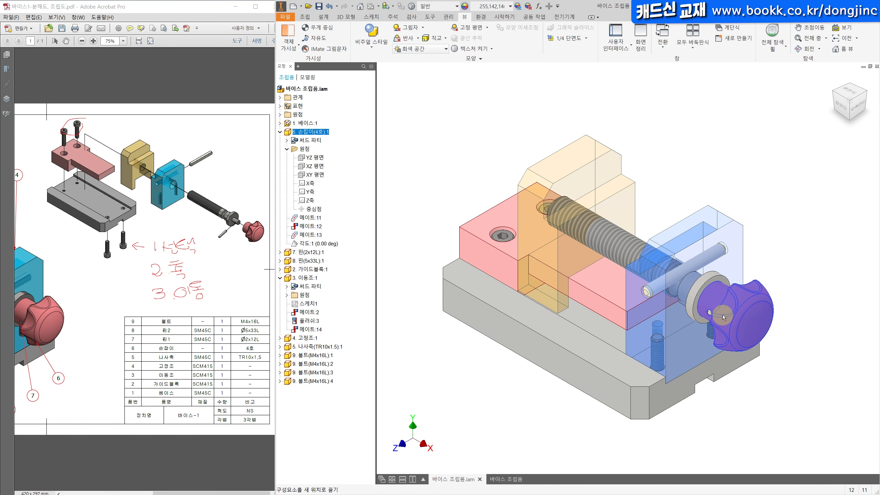
pyautogui.click(318, 243)
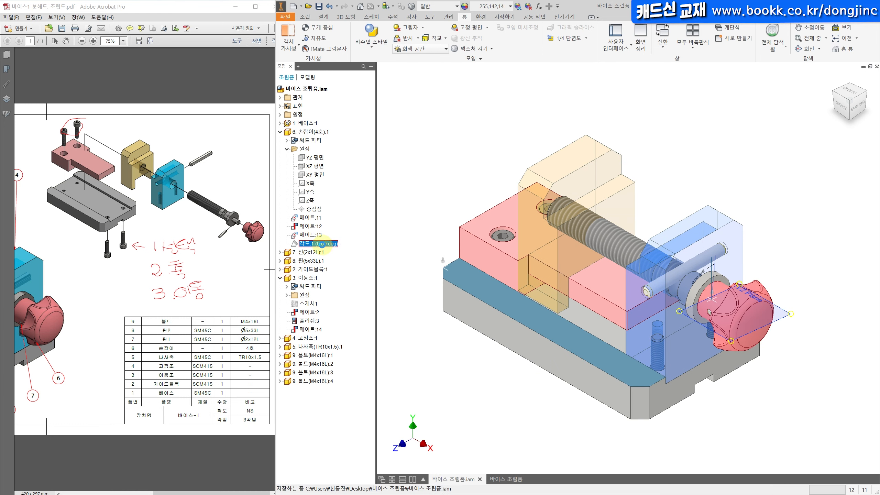
pyautogui.rightClick(322, 244)
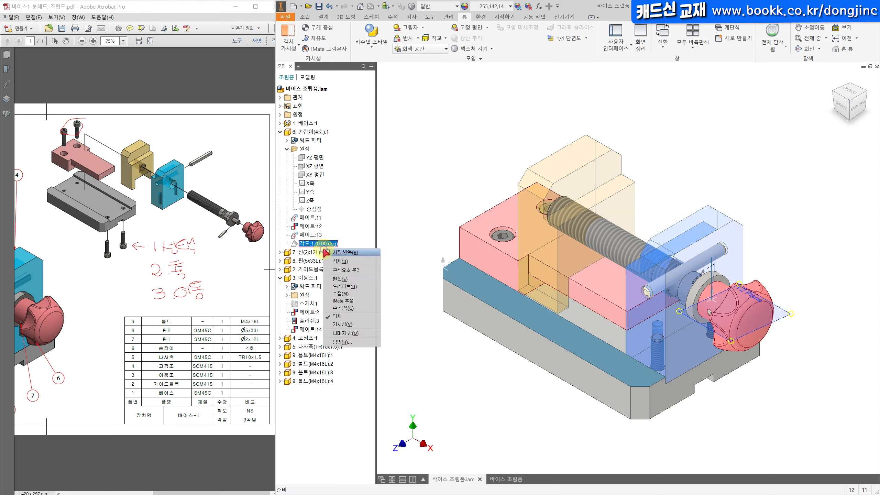
pyautogui.click(353, 317)
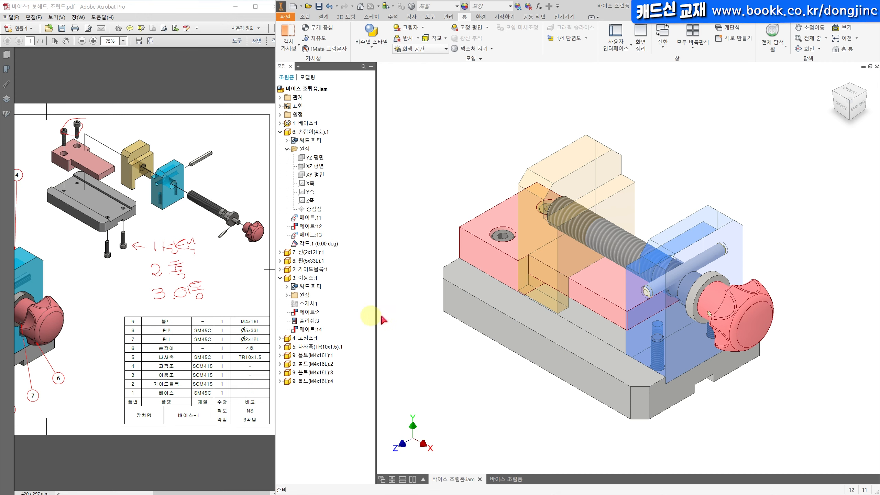
pyautogui.click(505, 479)
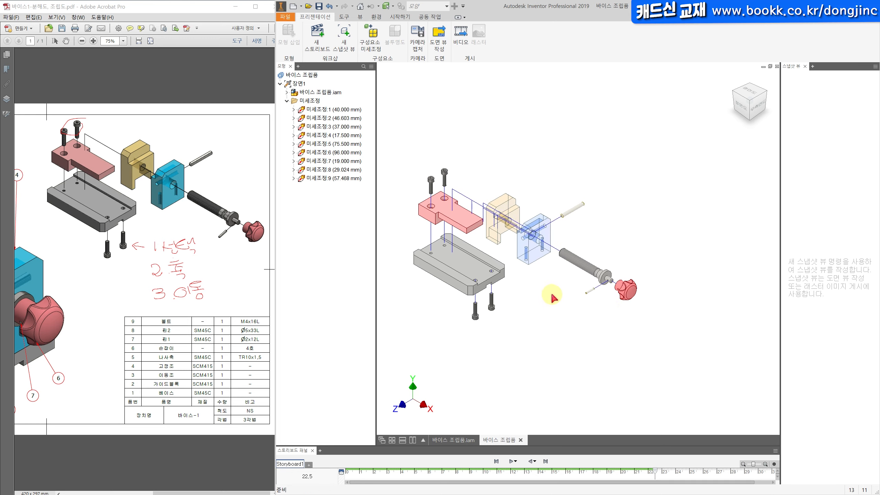
# Step: Hide the two superfluous vertical trail segments between the red guide block and the tan jaw, one current segment each
pyautogui.moveTo(537, 252); pyautogui.dragTo(569, 307, button='middle')
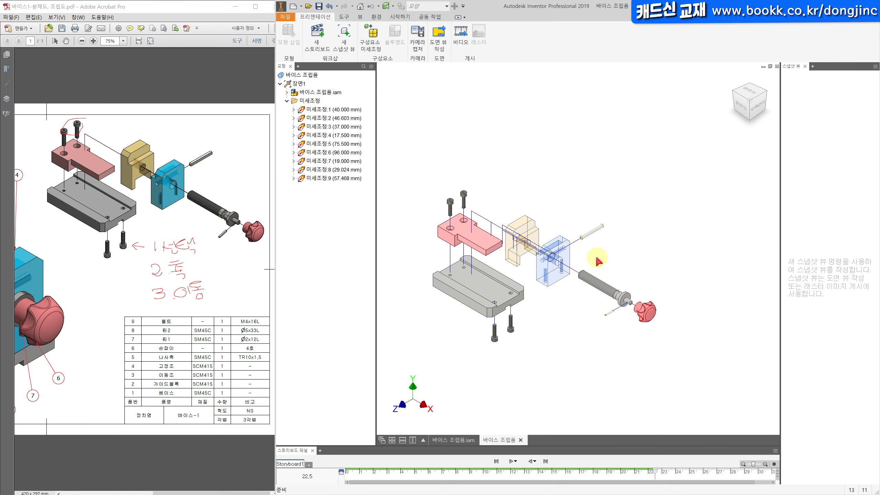
pyautogui.scroll(5, 610, 252)
pyautogui.moveTo(641, 250); pyautogui.dragTo(648, 247, button='middle')
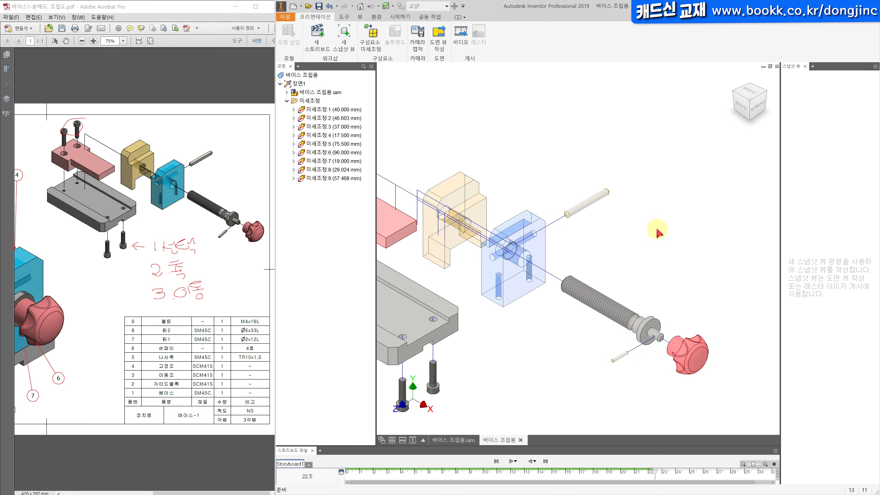
pyautogui.scroll(-3, 658, 233)
pyautogui.scroll(5, 633, 247)
pyautogui.scroll(-2, 500, 244)
pyautogui.moveTo(501, 243); pyautogui.dragTo(593, 253, button='middle')
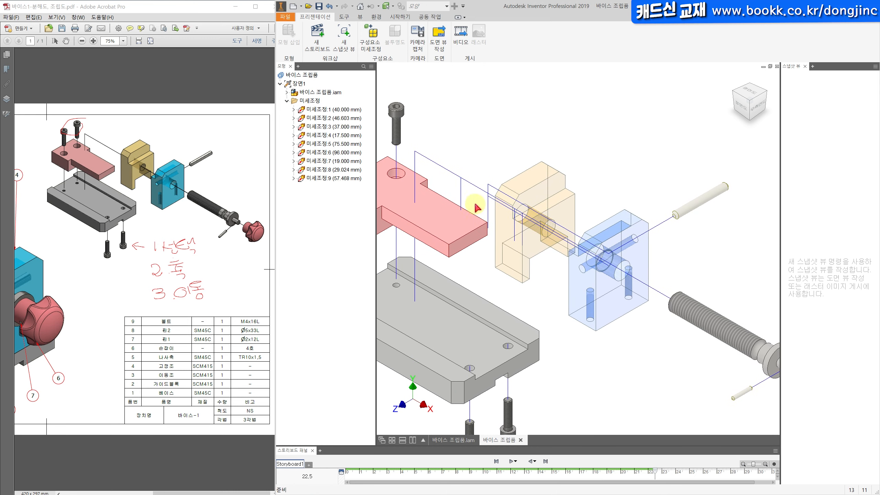
pyautogui.rightClick(461, 185)
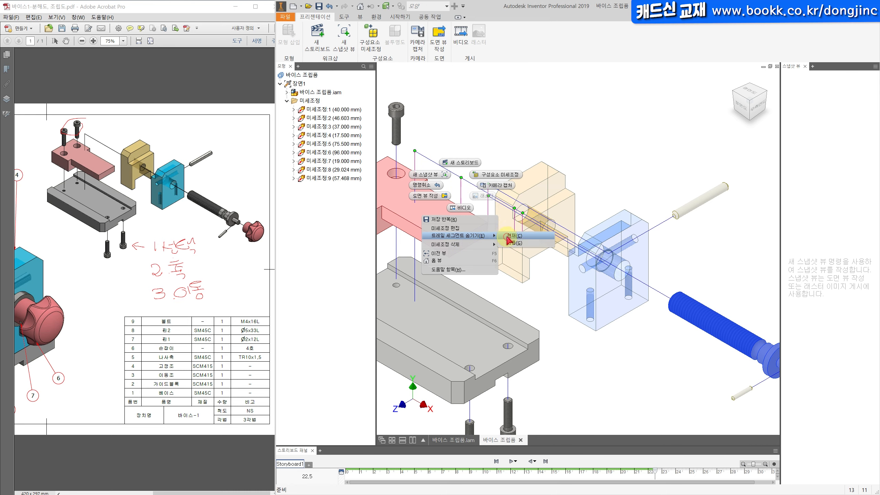
pyautogui.click(510, 237)
pyautogui.rightClick(489, 207)
pyautogui.moveTo(505, 266)
pyautogui.click(536, 266)
# Step: Hide the leftover overlapping trail segments running through the tan jaw to the blue jaw, one current segment at a time
pyautogui.scroll(3, 494, 206)
pyautogui.rightClick(483, 197)
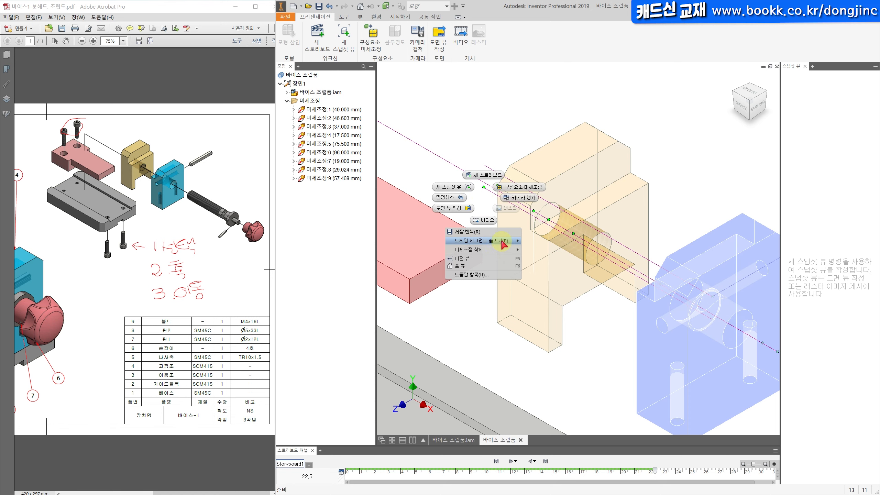
pyautogui.moveTo(504, 242)
pyautogui.click(530, 243)
pyautogui.click(482, 188)
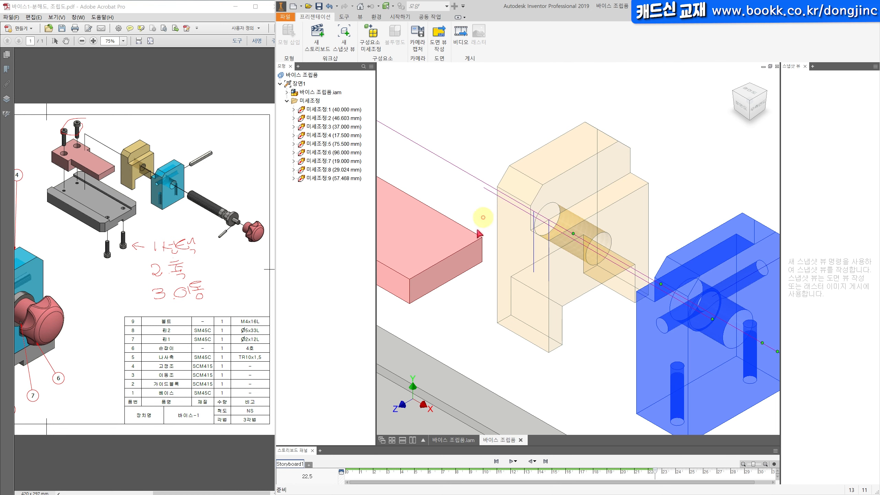
pyautogui.keyDown('shift'); pyautogui.moveTo(503, 277); pyautogui.dragTo(523, 276, button='middle'); pyautogui.keyUp('shift')
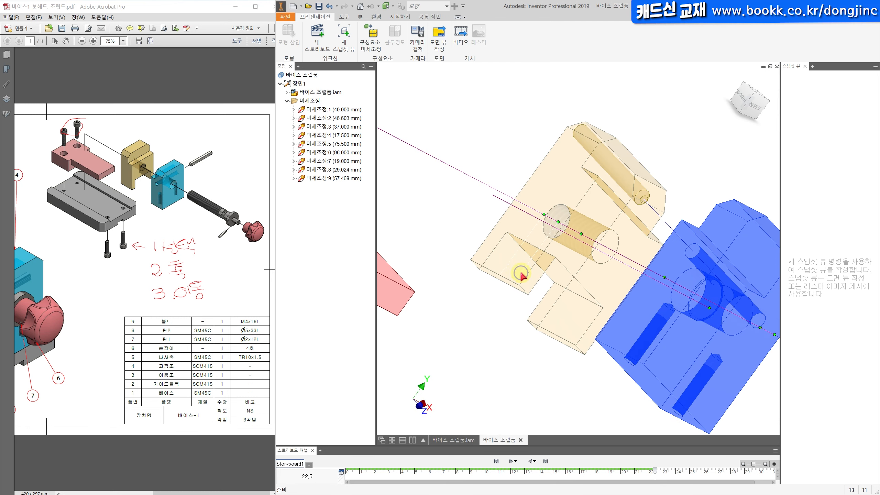
pyautogui.rightClick(522, 275)
pyautogui.moveTo(534, 325)
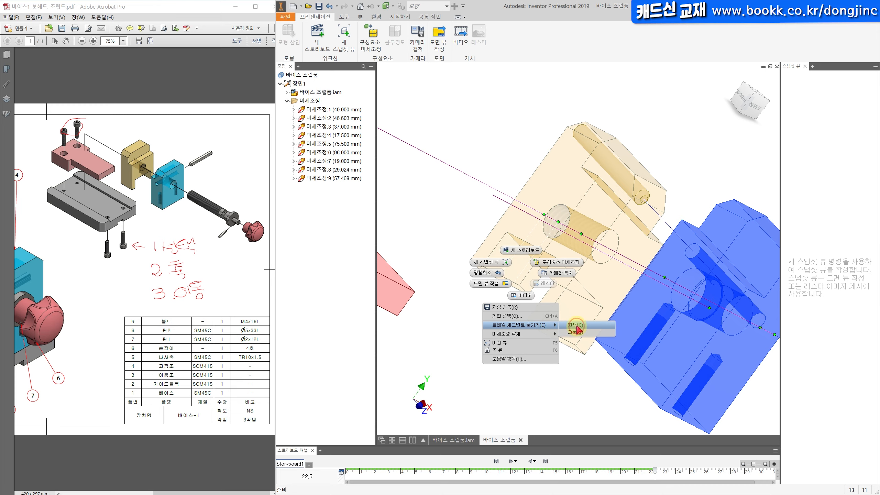
pyautogui.click(576, 326)
pyautogui.keyDown('shift'); pyautogui.moveTo(575, 324); pyautogui.dragTo(521, 306, button='middle'); pyautogui.keyUp('shift')
pyautogui.scroll(-3, 575, 288)
pyautogui.moveTo(732, 83); pyautogui.dragTo(733, 81)
pyautogui.click(734, 79)
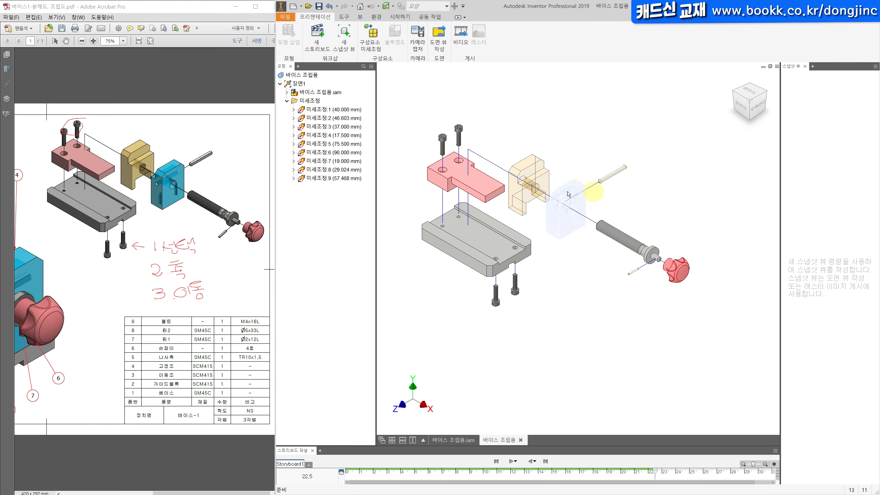
# Step: Return to the home view and enlarge the storyboard area to show the tweak timeline of every component
pyautogui.moveTo(560, 255); pyautogui.dragTo(590, 282, button='middle')
pyautogui.press('F6')
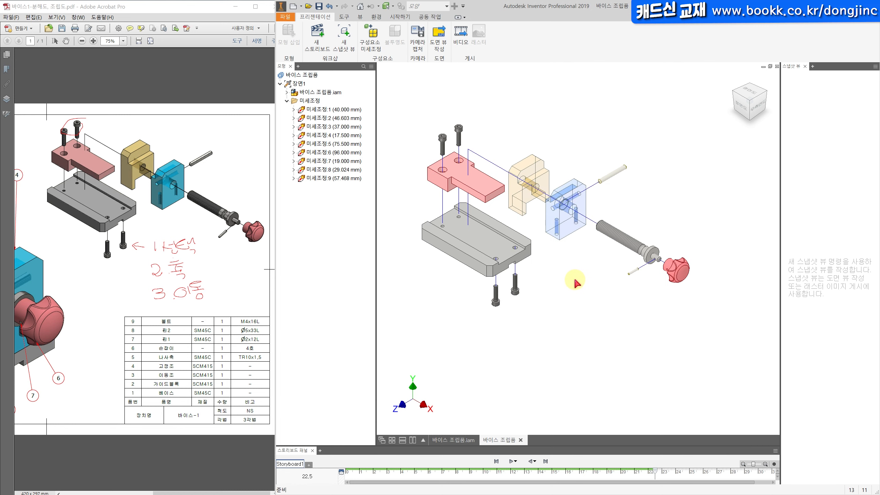
pyautogui.moveTo(589, 446); pyautogui.dragTo(581, 330)
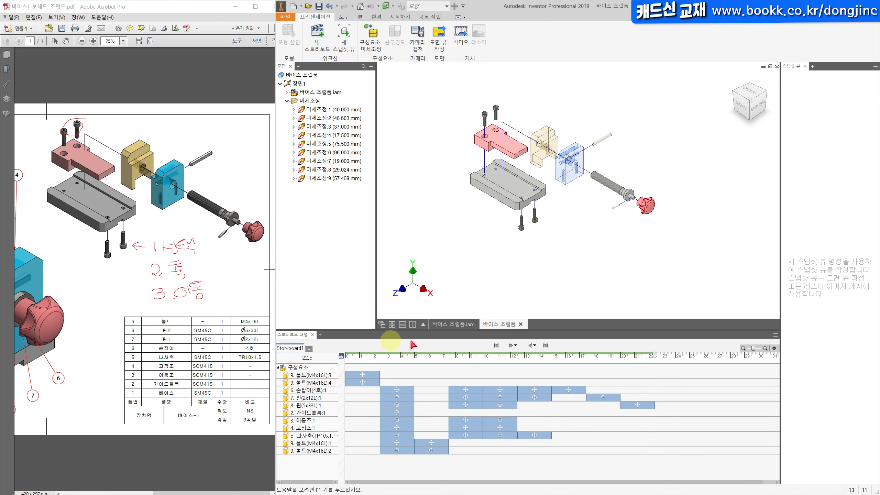
# Step: Move the storyboard playhead back to 0 seconds, the start of the tweak timeline
pyautogui.moveTo(471, 329)
pyautogui.mouseDown()
pyautogui.moveTo(469, 354)
pyautogui.moveTo(474, 327)
pyautogui.moveTo(475, 335)
pyautogui.mouseUp()
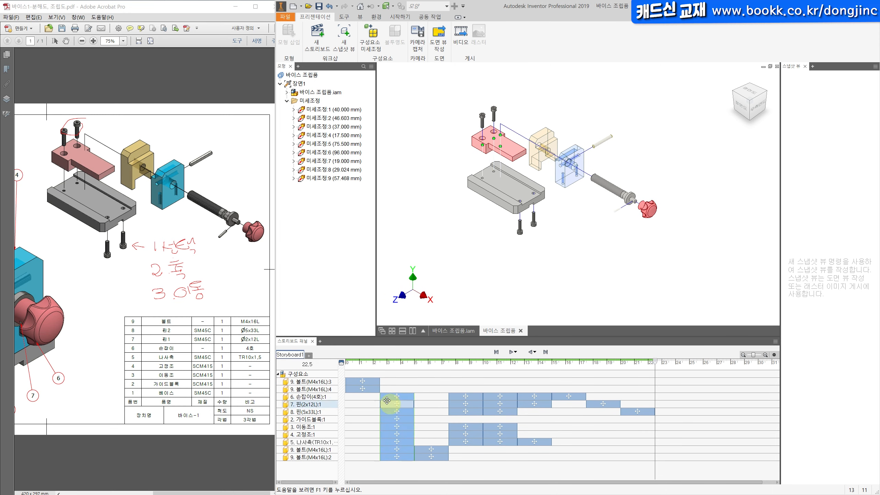
pyautogui.click(349, 380)
pyautogui.click(408, 410)
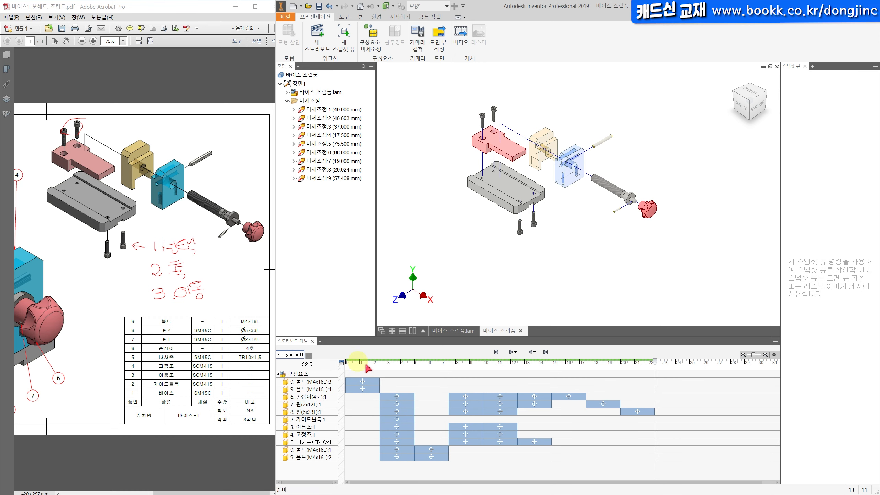
pyautogui.moveTo(657, 364); pyautogui.dragTo(304, 365)
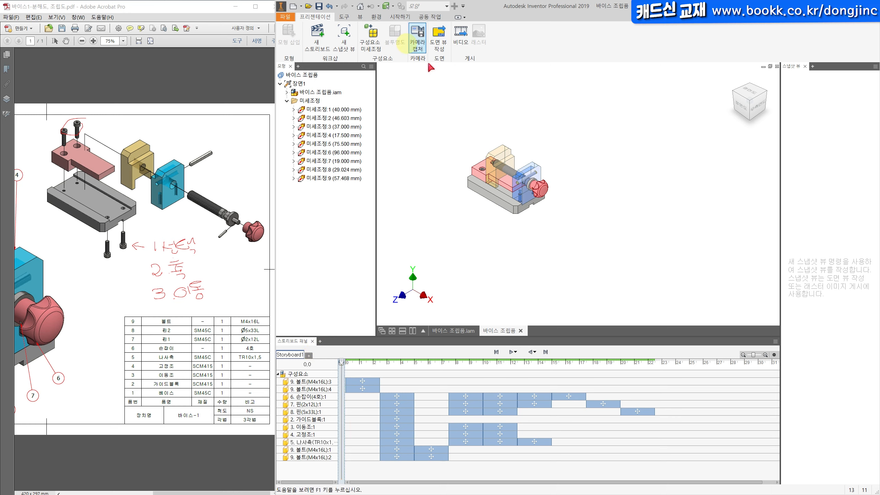
# Step: Review the video publishing settings of the current storyboard, including file format, file name and resolution
pyautogui.click(462, 41)
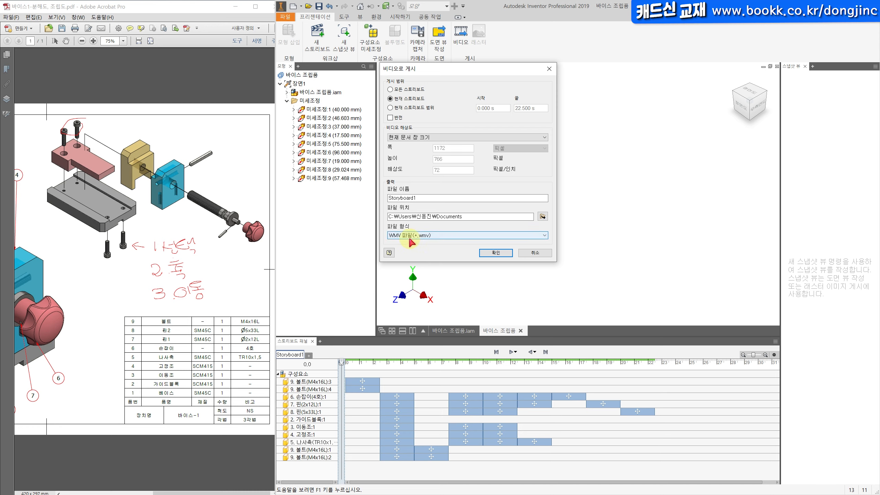
pyautogui.click(428, 236)
pyautogui.click(424, 239)
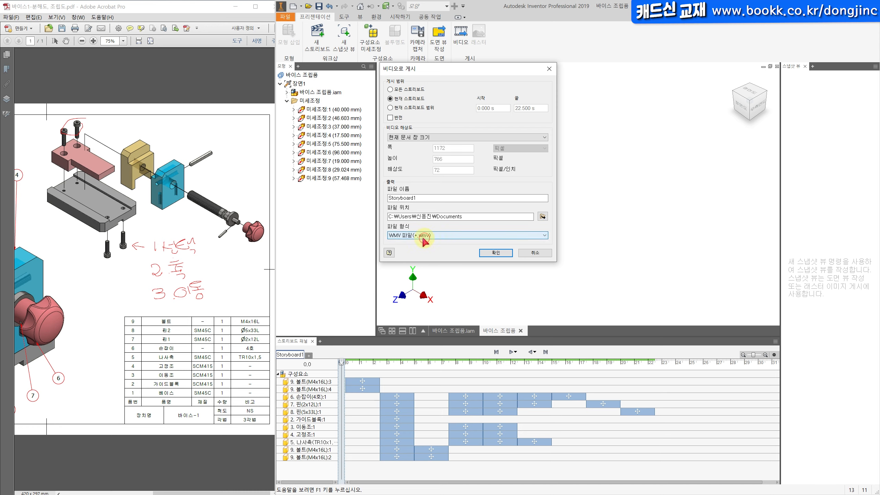
pyautogui.click(402, 198)
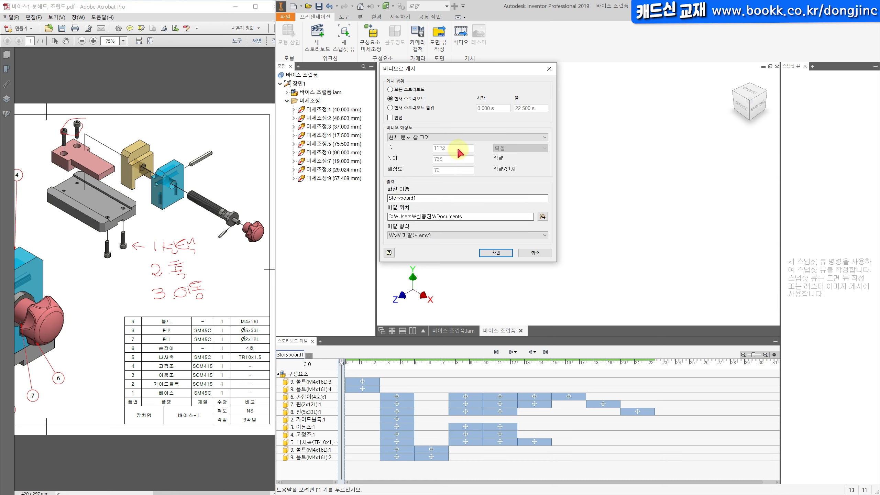
pyautogui.click(441, 140)
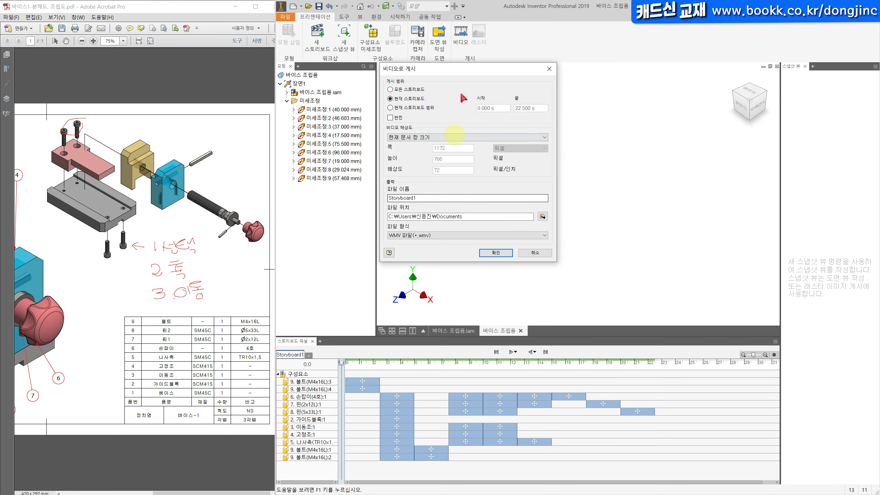
pyautogui.moveTo(460, 73); pyautogui.dragTo(214, 66)
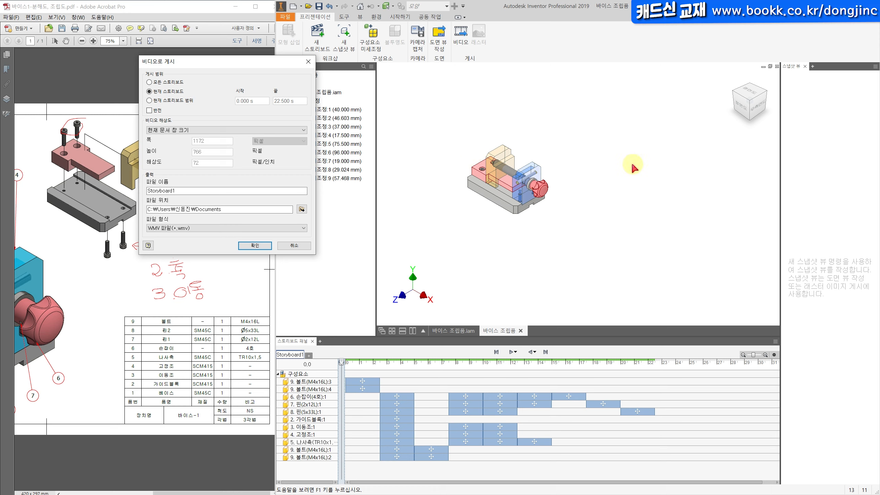
pyautogui.click(264, 248)
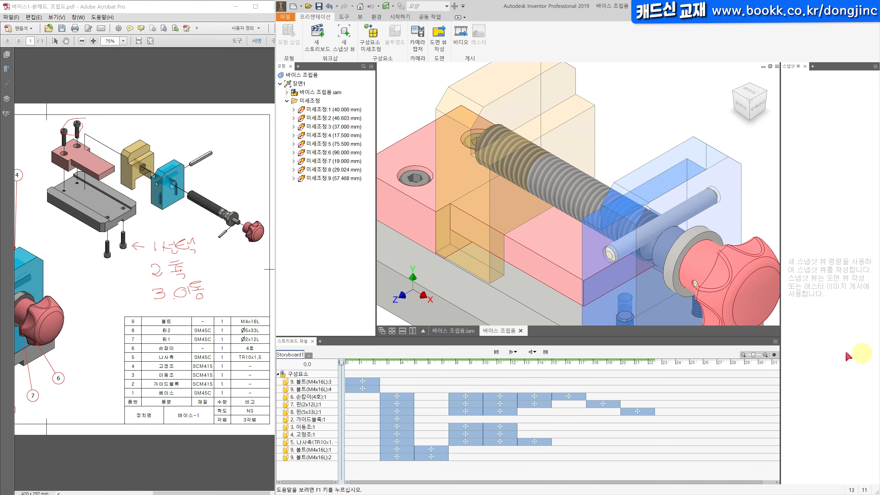
# Step: Enlarge the graphics area around the assembled vise and publish the current storyboard as a WMV video named Storyboard1
pyautogui.moveTo(709, 336); pyautogui.dragTo(700, 385)
pyautogui.moveTo(632, 162); pyautogui.dragTo(635, 146, button='middle')
pyautogui.scroll(1, 632, 148)
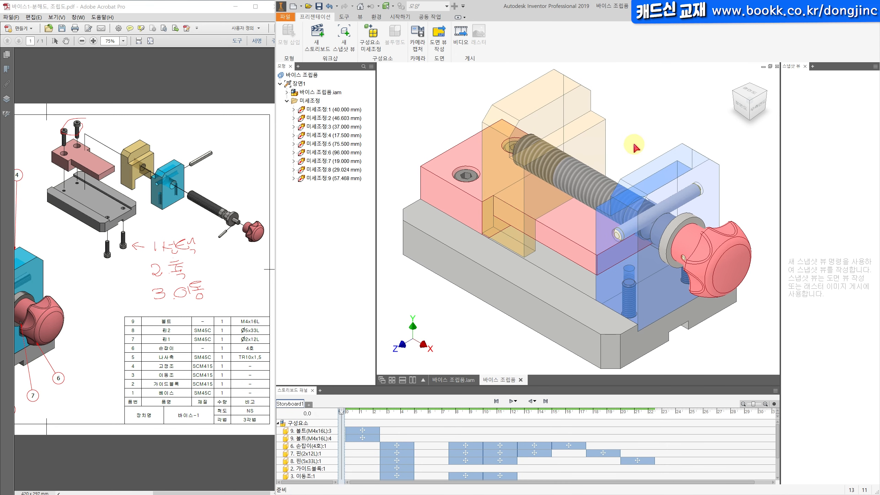
pyautogui.click(460, 35)
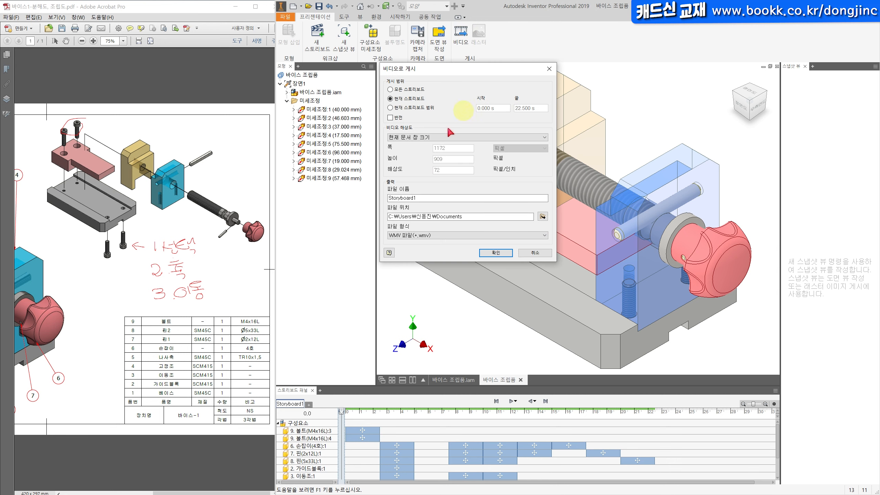
pyautogui.click(442, 139)
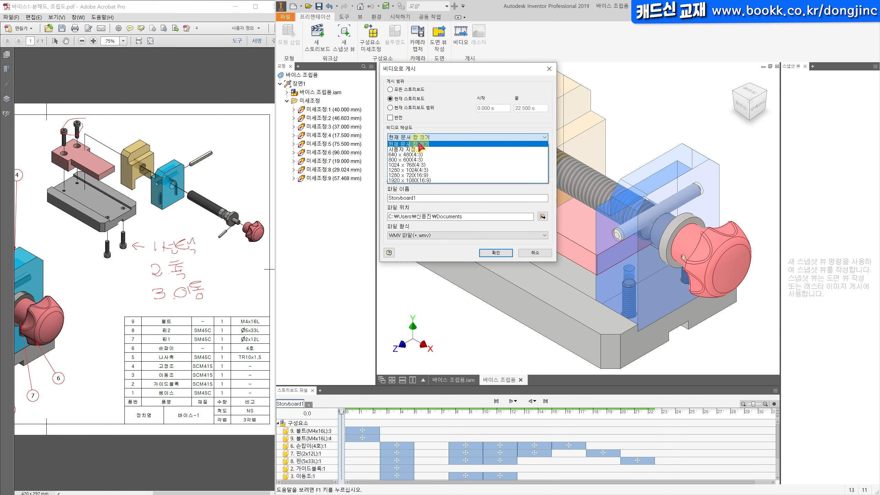
pyautogui.click(431, 181)
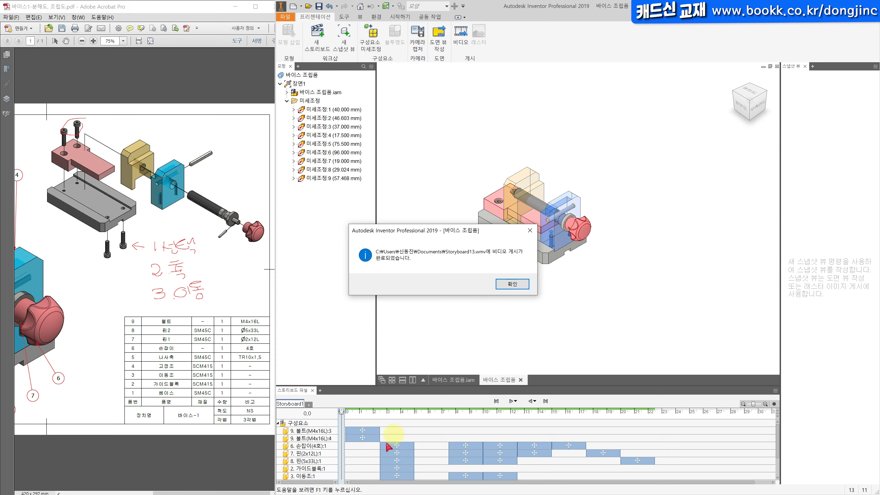
pyautogui.click(514, 282)
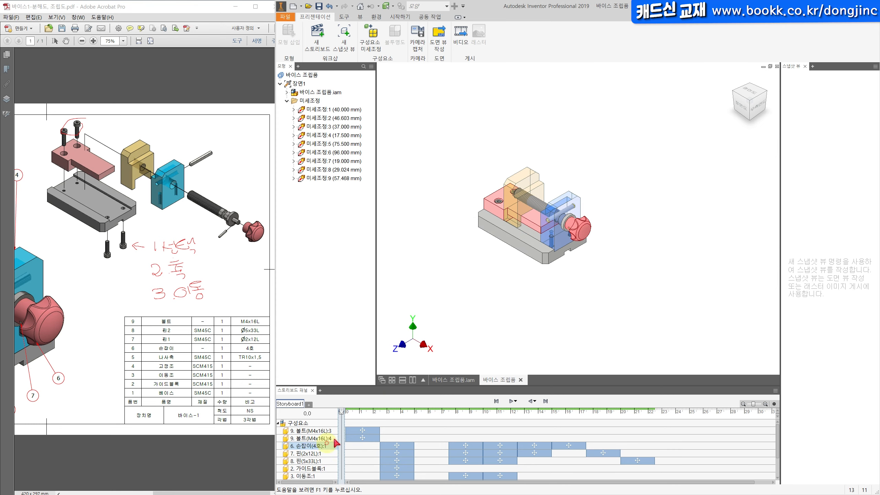
# Step: Try shifting the tweak of bolt 볼트(M4x16L):3 along the storyboard timeline and move it back
pyautogui.moveTo(354, 430); pyautogui.dragTo(357, 430)
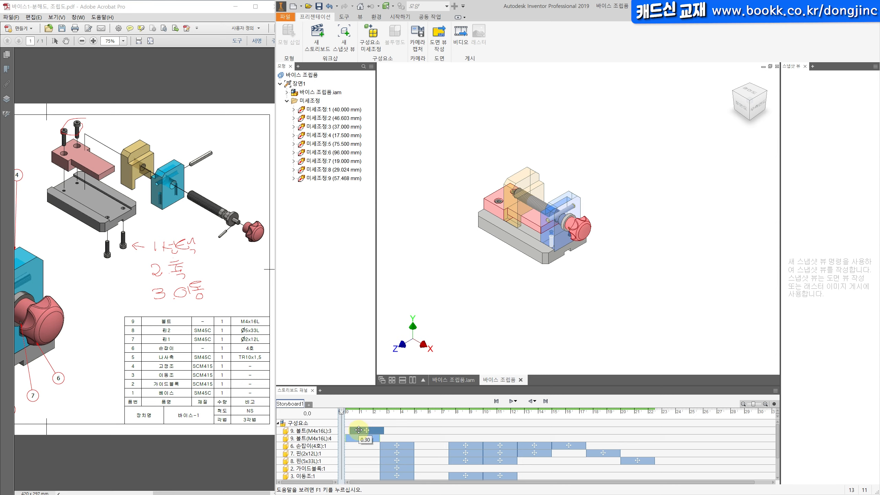
pyautogui.moveTo(359, 430); pyautogui.dragTo(368, 429)
pyautogui.click(369, 430)
pyautogui.moveTo(365, 429); pyautogui.dragTo(353, 430)
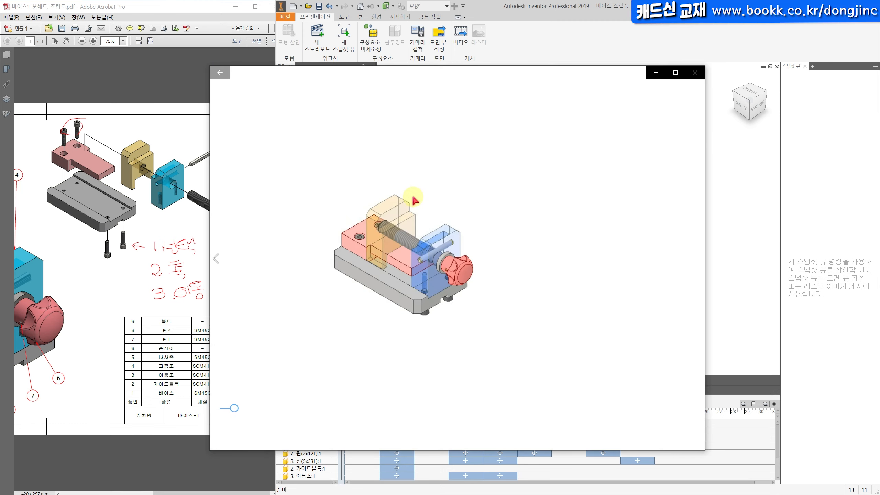
# Step: Watch the published disassembly video in full screen and leave the player
pyautogui.doubleClick(414, 200)
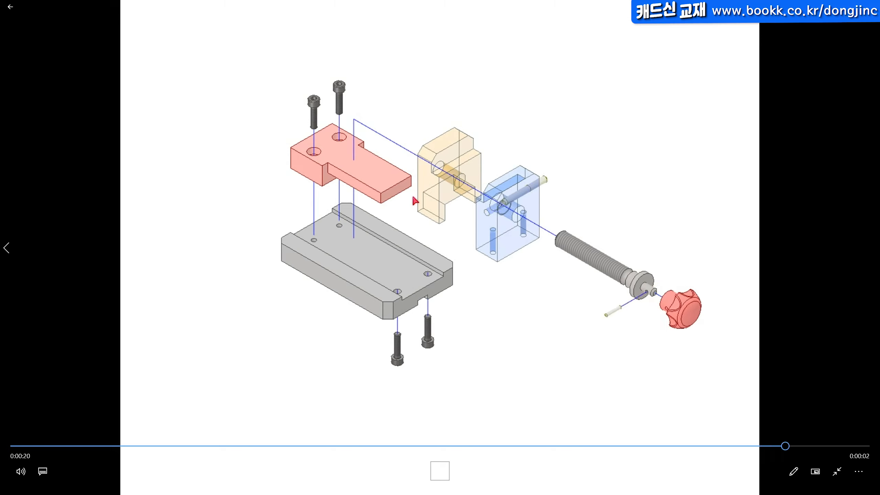
pyautogui.press('Escape')
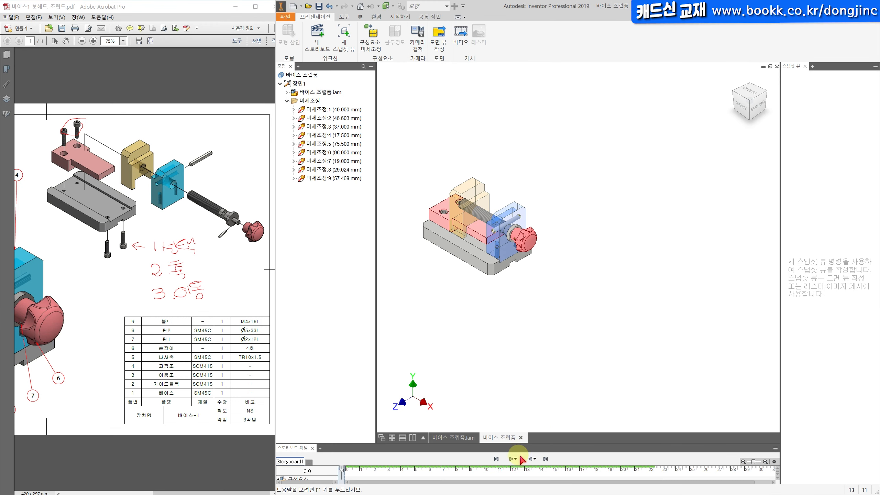
# Step: Jump to the end of the storyboard and create a new snapshot view of the fully exploded vise
pyautogui.click(545, 460)
pyautogui.scroll(-1, 604, 306)
pyautogui.scroll(1, 591, 308)
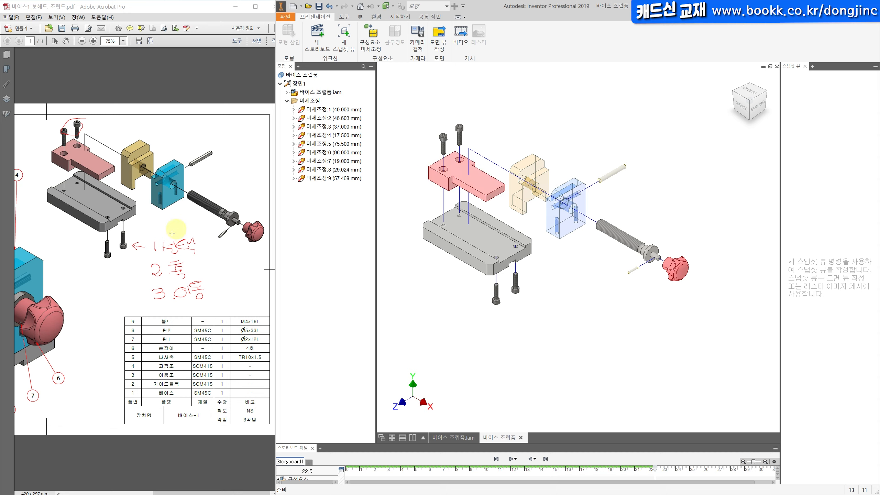
pyautogui.click(118, 306)
pyautogui.click(514, 134)
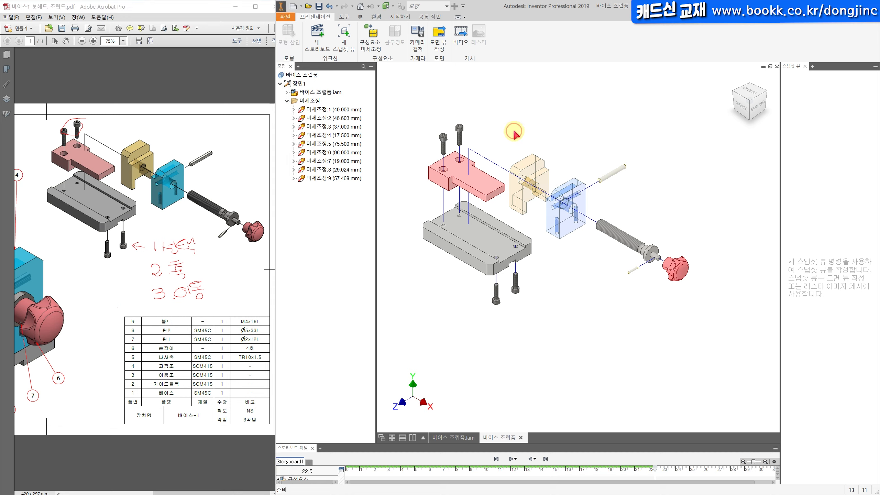
pyautogui.click(346, 32)
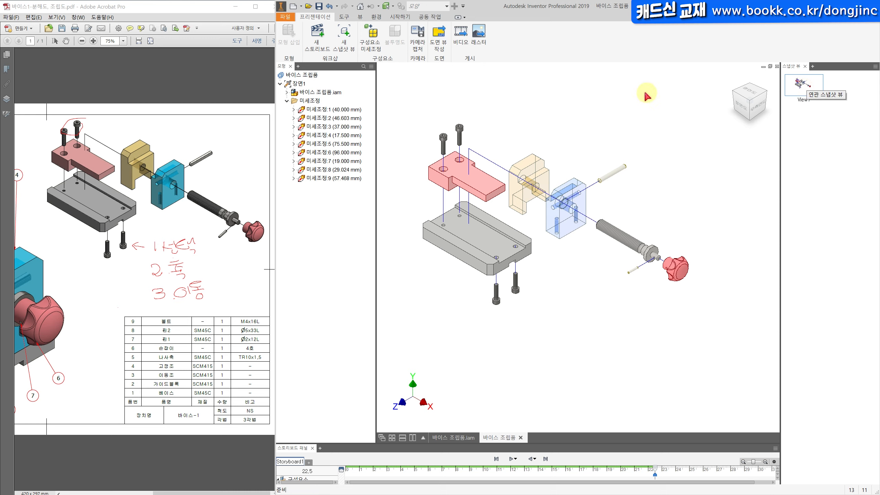
# Step: Save the presentation as 바이스 분해용 in the 바이스 조립용 folder, including all dependent files
pyautogui.click(318, 10)
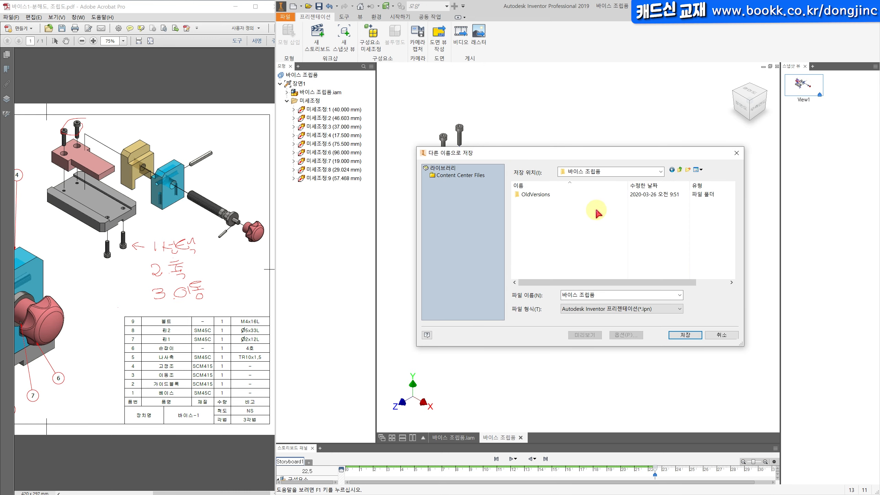
pyautogui.click(622, 296)
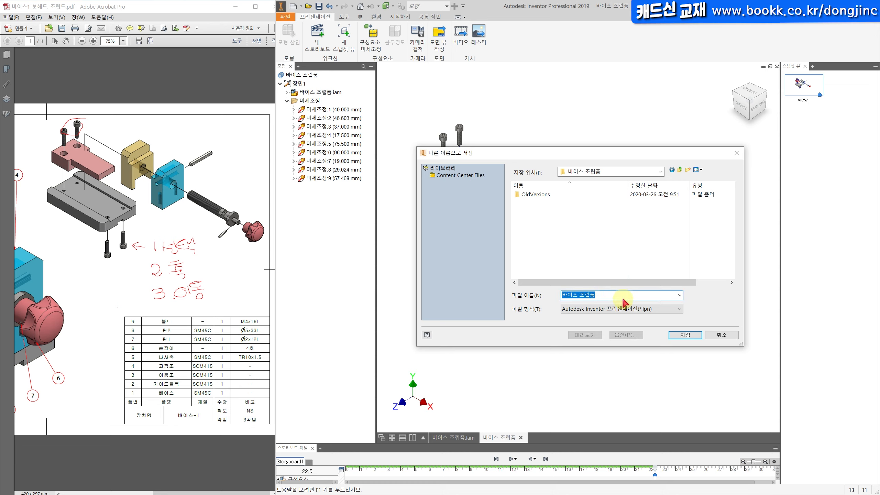
pyautogui.write('바이스 qn')
pyautogui.press('BackSpace')
pyautogui.press('BackSpace')
pyautogui.write('분해')
pyautogui.click(690, 335)
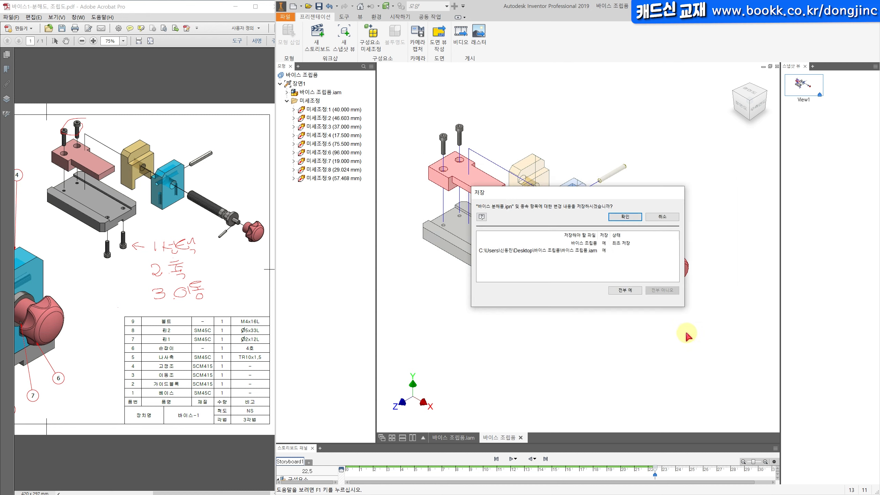
pyautogui.click(624, 291)
pyautogui.click(627, 217)
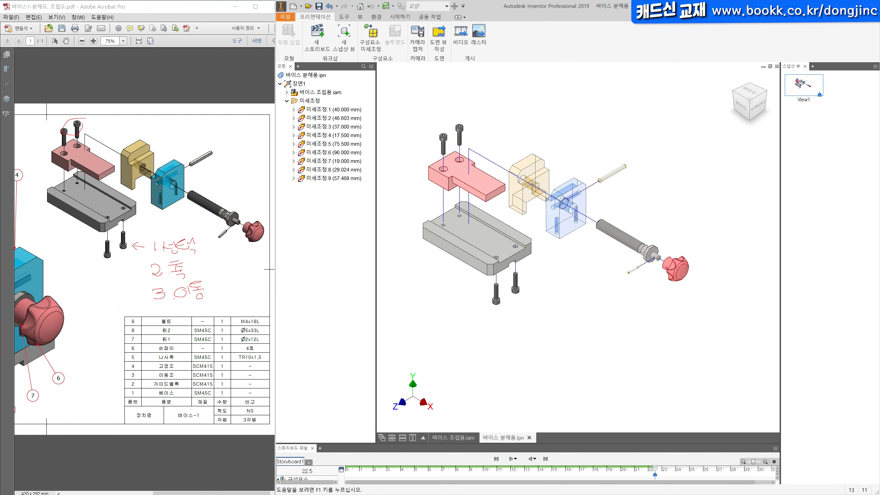
# Step: Switch to File Explorer, check the 바이스 분해용 and 바이스 조립용 files in the project folder, and return to Inventor
pyautogui.hotkey('alt', 'Tab')
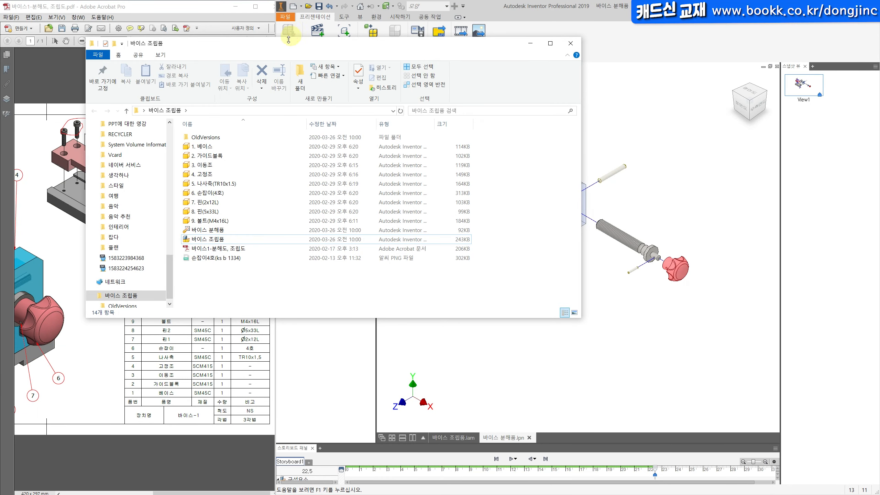
pyautogui.moveTo(284, 48); pyautogui.dragTo(288, 78)
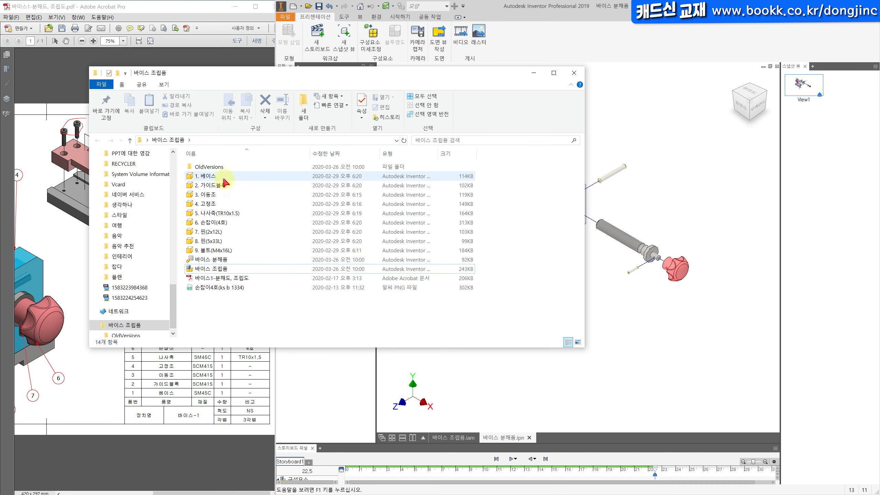
pyautogui.click(233, 270)
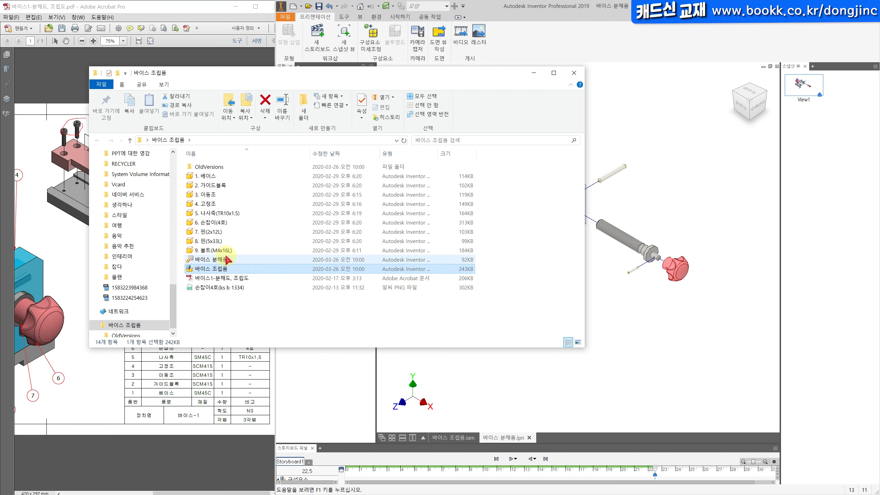
pyautogui.click(226, 261)
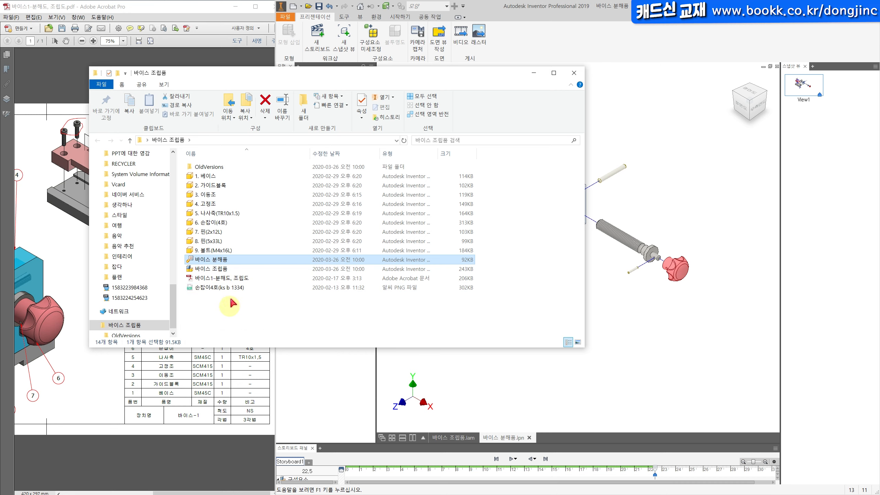
pyautogui.click(686, 396)
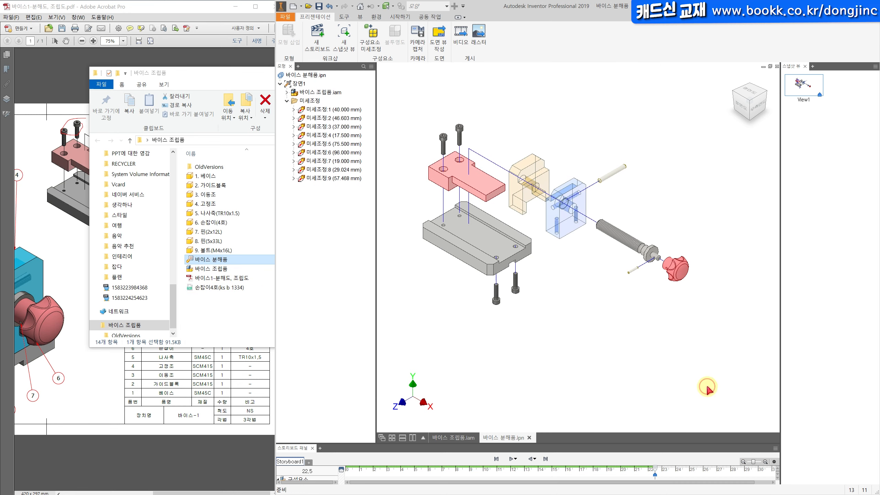
# Step: Close the presentation and the vise assembly, and create a new drawing from the Standard.idw template
pyautogui.click(529, 438)
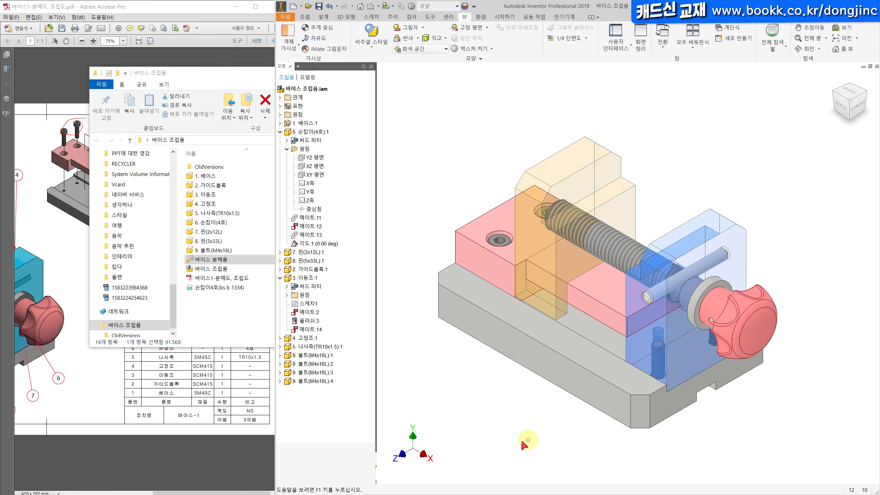
pyautogui.click(877, 67)
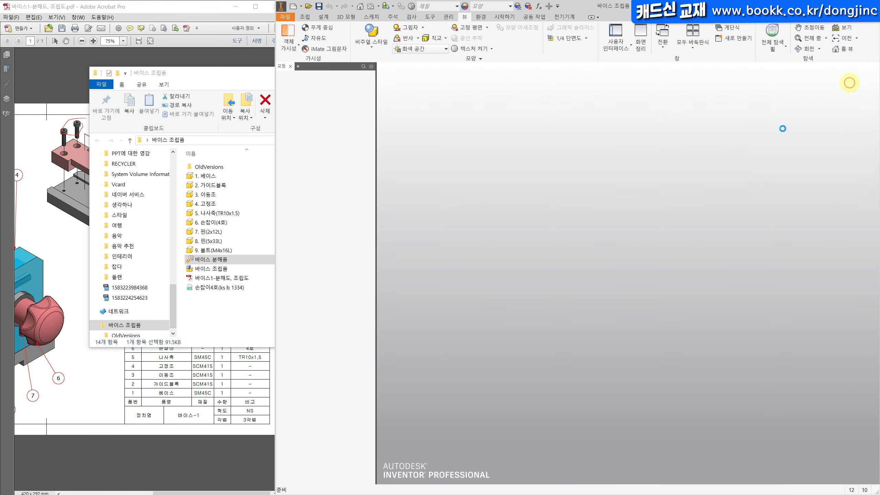
pyautogui.click(296, 35)
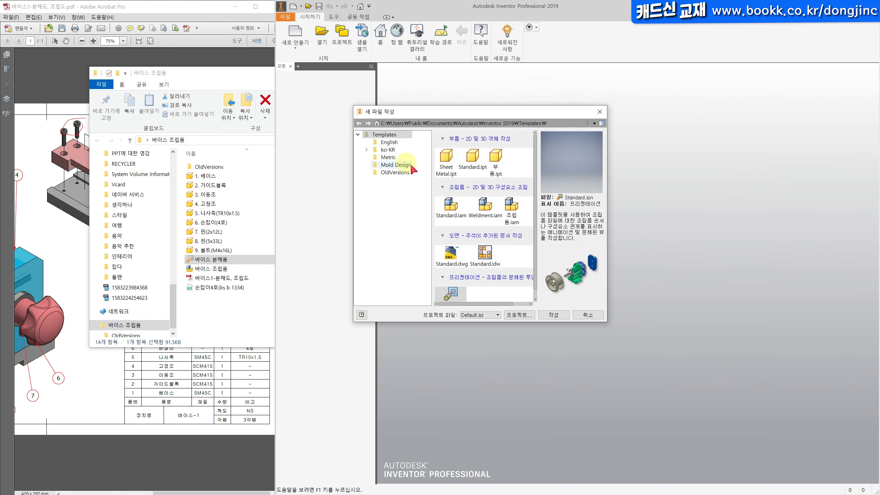
pyautogui.click(485, 255)
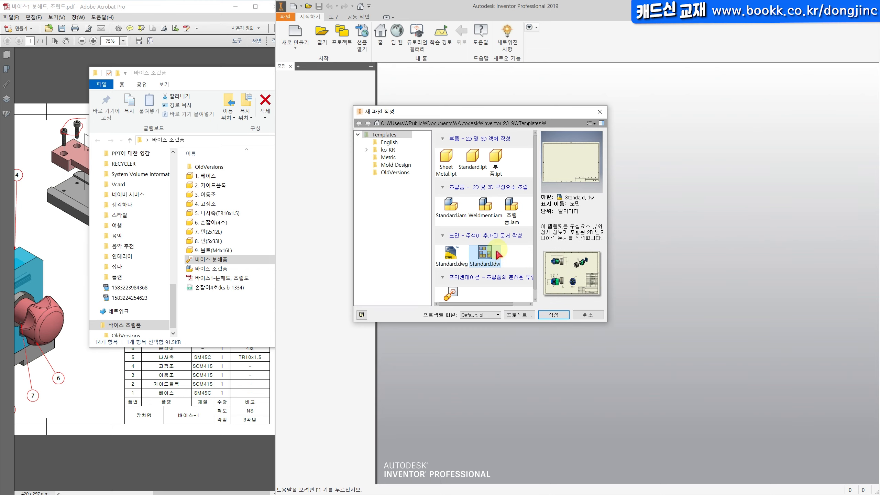
pyautogui.click(554, 315)
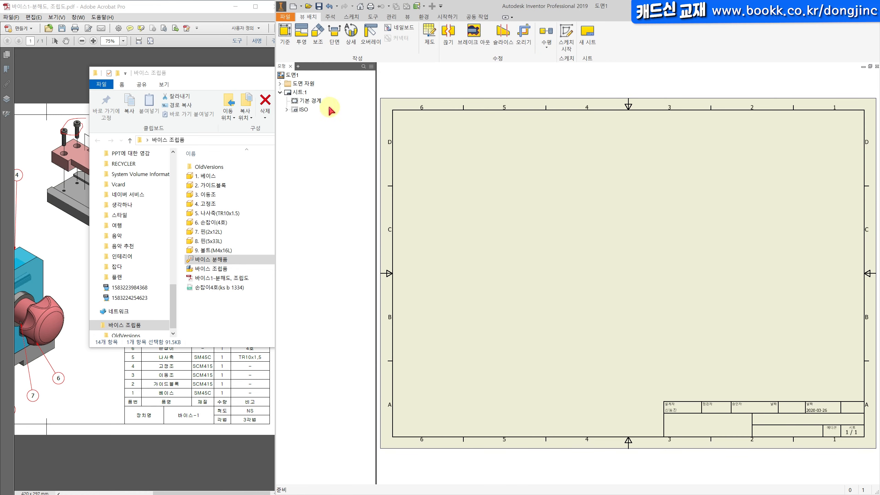
# Step: Delete the default border and the ISO title block from sheet 1
pyautogui.click(313, 101)
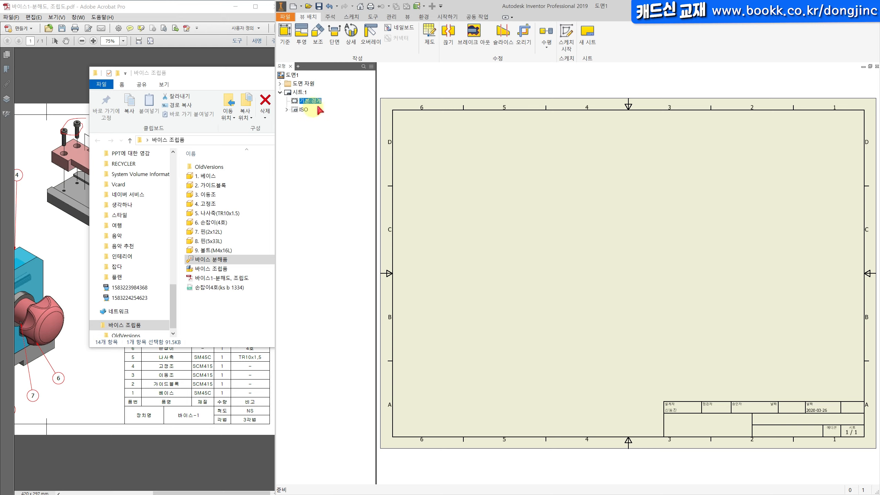
pyautogui.press('Delete')
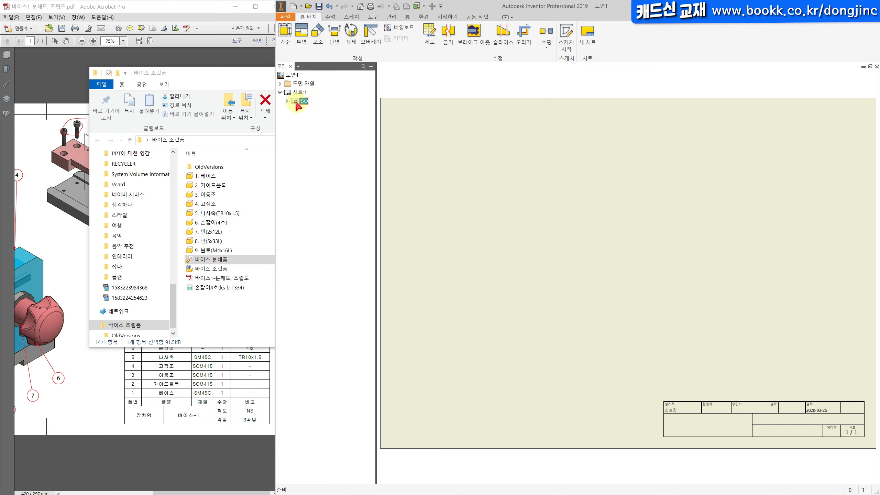
pyautogui.press('Delete')
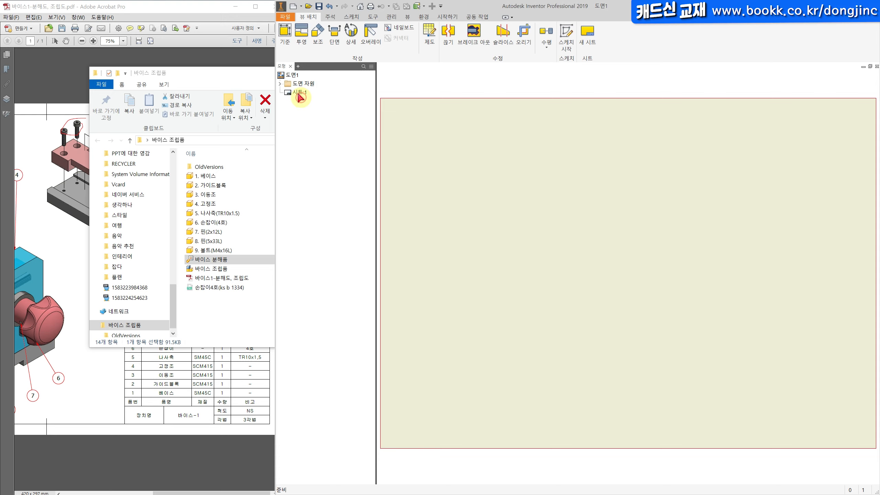
# Step: Expand the drawing resources and edit sheet 1 to use the A3 size
pyautogui.click(280, 83)
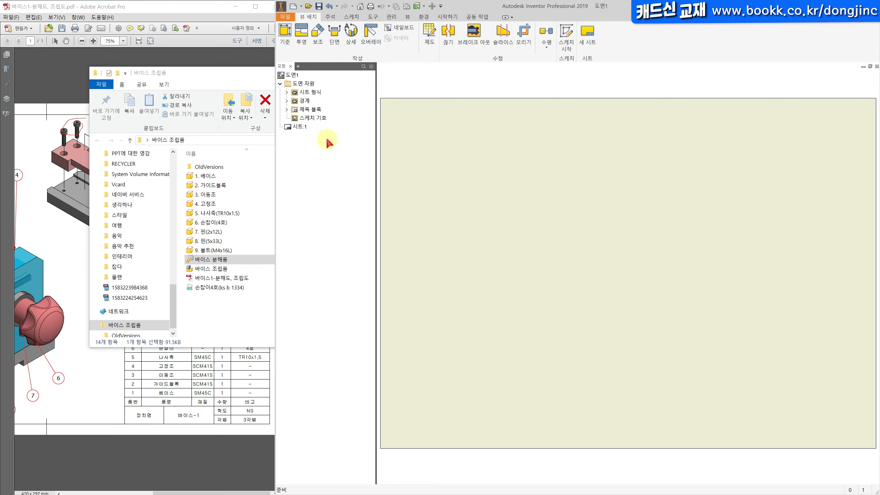
pyautogui.rightClick(305, 128)
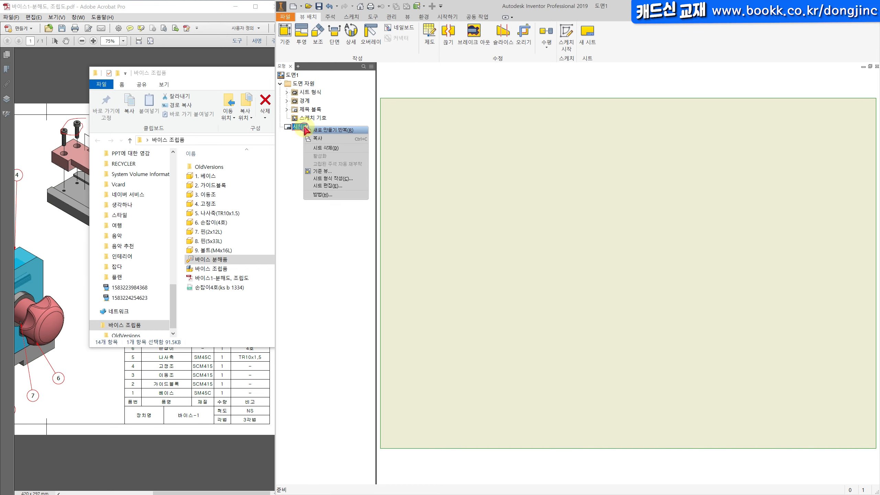
pyautogui.click(343, 187)
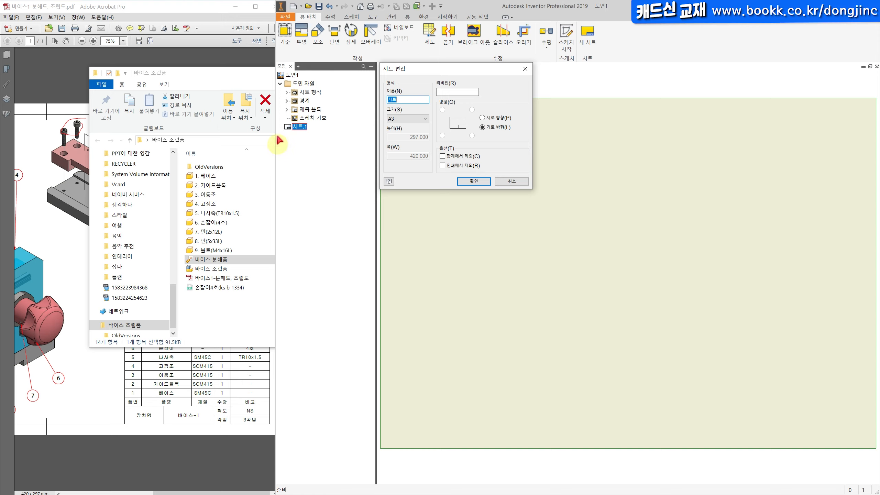
pyautogui.click(420, 119)
pyautogui.click(398, 122)
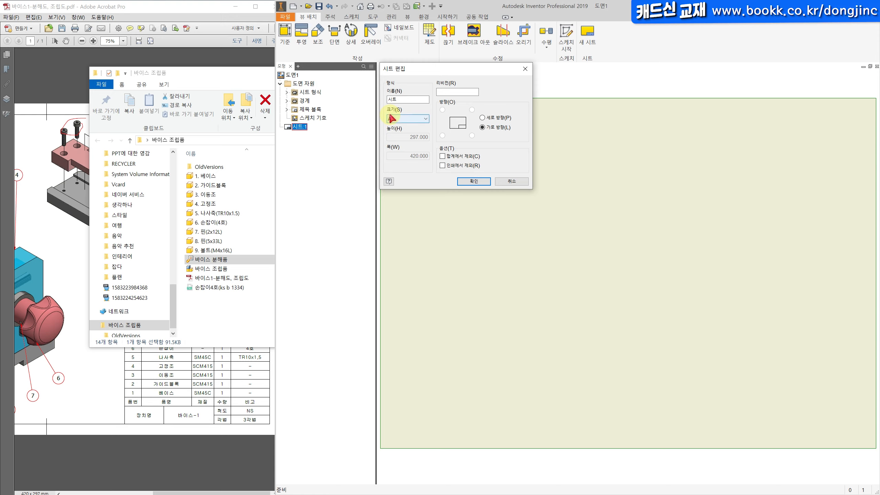
pyautogui.click(481, 182)
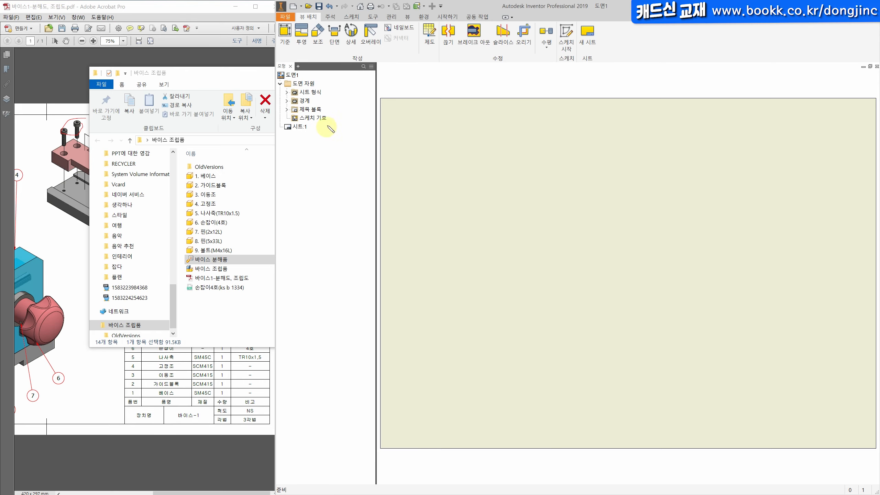
pyautogui.moveTo(336, 137); pyautogui.dragTo(381, 138)
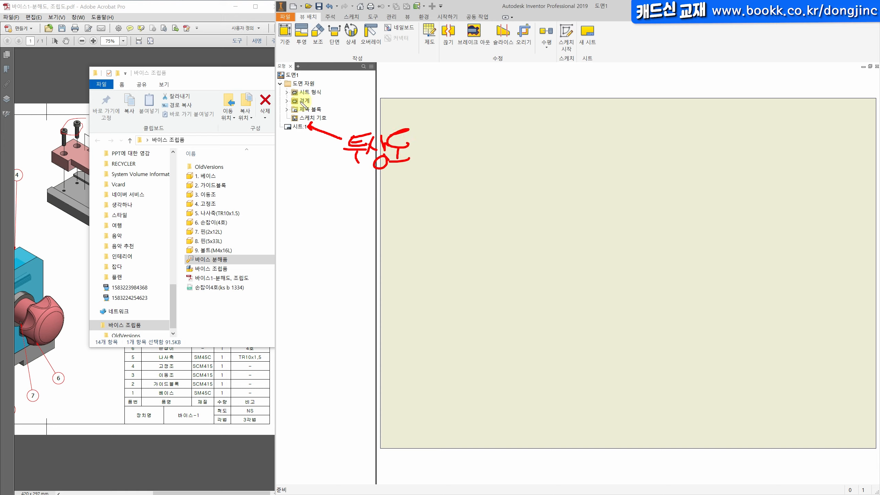
pyautogui.moveTo(316, 102)
pyautogui.mouseDown()
pyautogui.moveTo(383, 90)
pyautogui.moveTo(383, 112)
pyautogui.moveTo(411, 89)
pyautogui.moveTo(422, 99)
pyautogui.moveTo(438, 90)
pyautogui.moveTo(441, 111)
pyautogui.mouseUp()
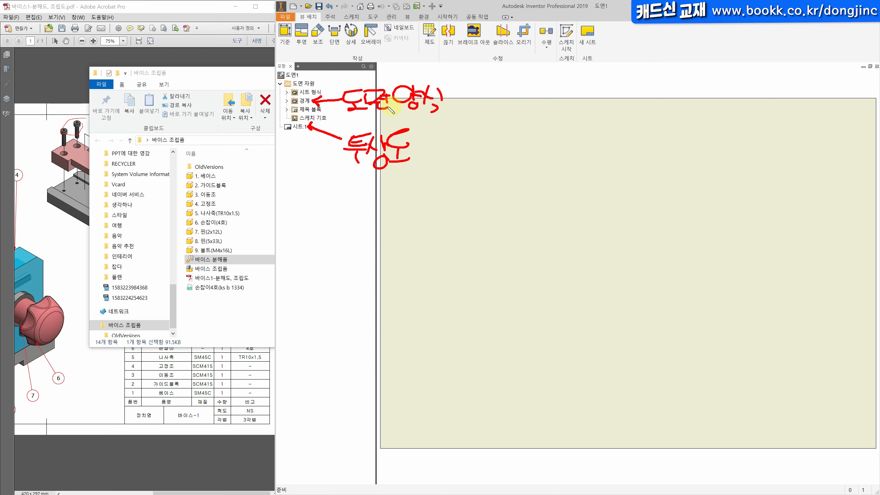
pyautogui.moveTo(309, 104)
pyautogui.mouseDown()
pyautogui.moveTo(295, 97)
pyautogui.moveTo(286, 104)
pyautogui.moveTo(312, 102)
pyautogui.mouseUp()
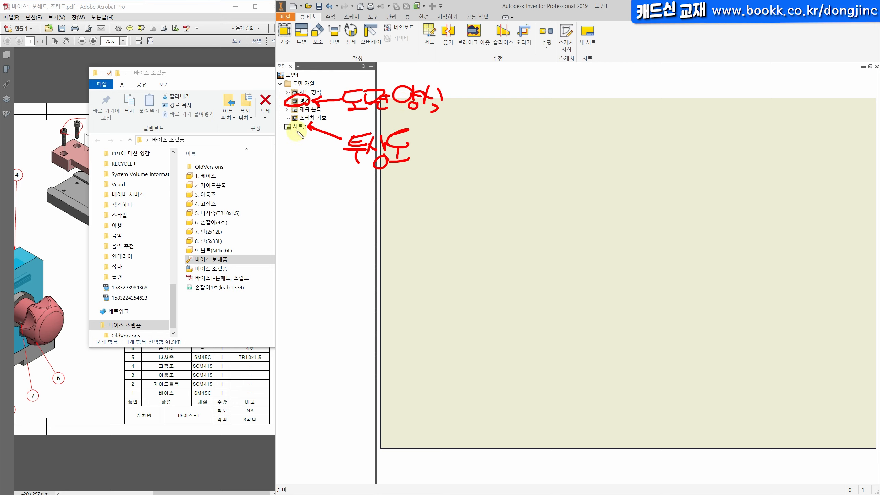
pyautogui.moveTo(303, 133)
pyautogui.mouseDown()
pyautogui.moveTo(290, 137)
pyautogui.moveTo(308, 129)
pyautogui.moveTo(299, 135)
pyautogui.mouseUp()
pyautogui.press('Escape')
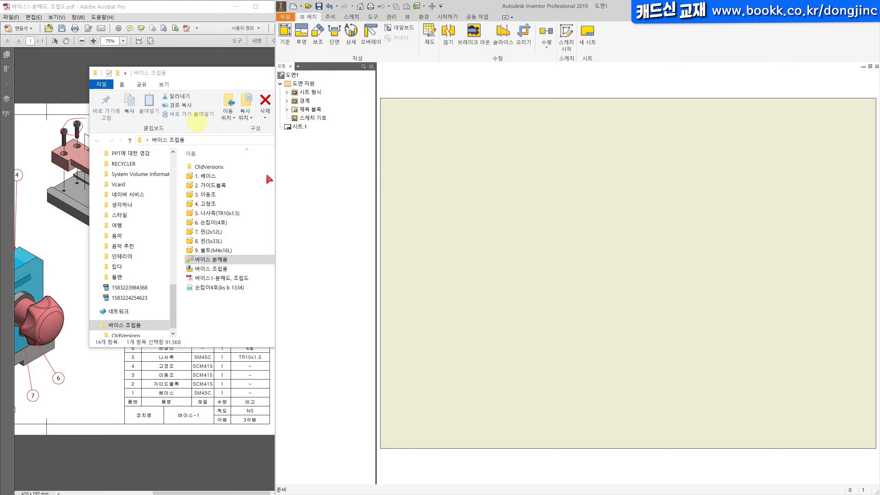
# Step: Expand the borders in the drawing resources and start defining a new border
pyautogui.click(287, 101)
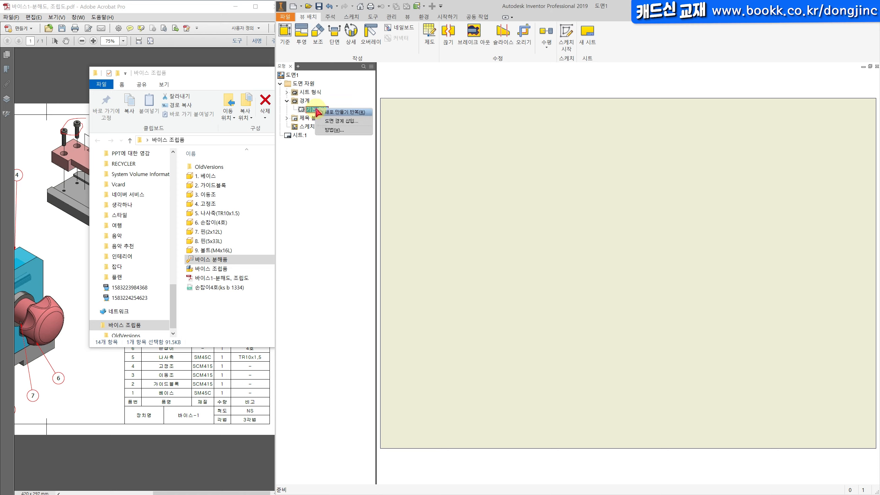
pyautogui.click(305, 101)
pyautogui.rightClick(306, 102)
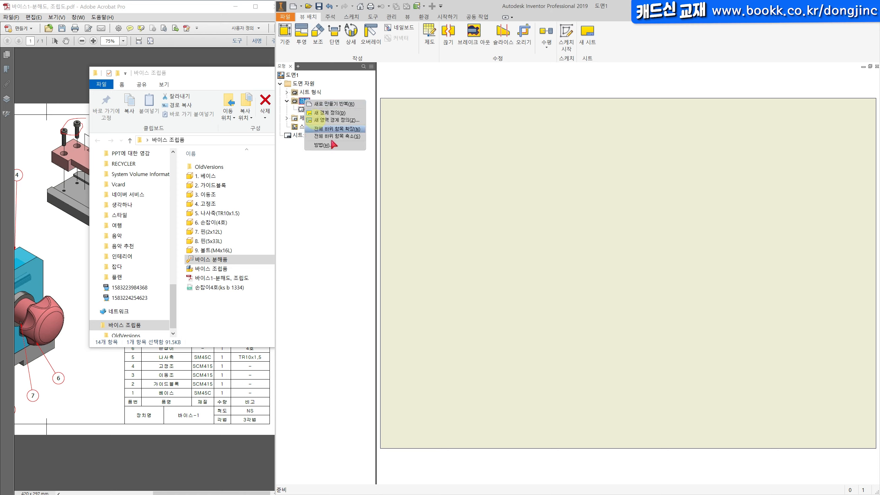
pyautogui.click(344, 115)
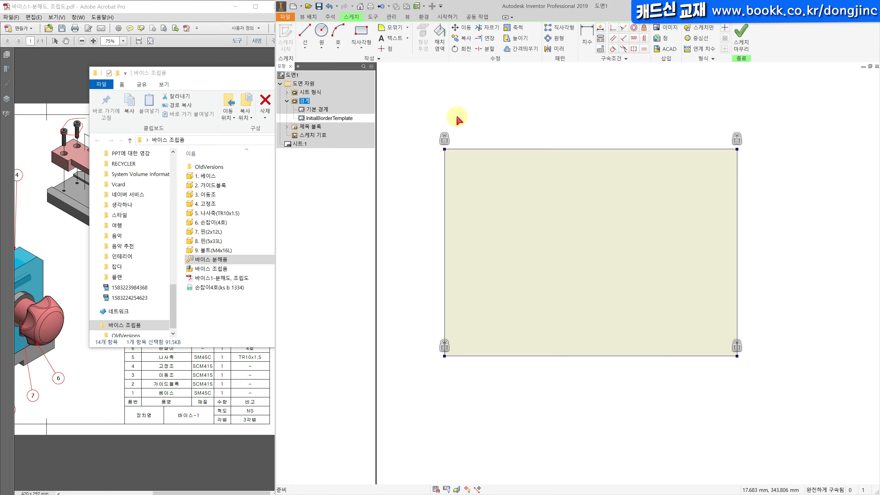
# Step: Draw a rectangle along the sheet outline from its lower-left corner to its upper-right corner
pyautogui.click(361, 32)
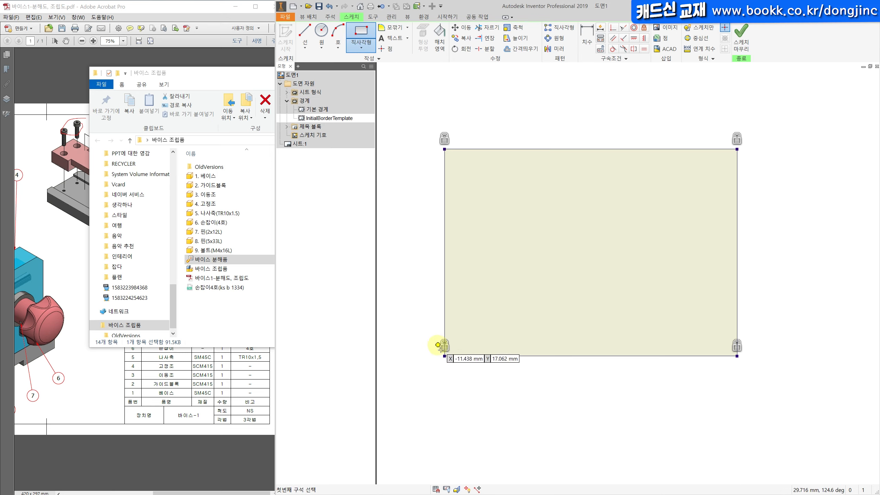
pyautogui.click(445, 356)
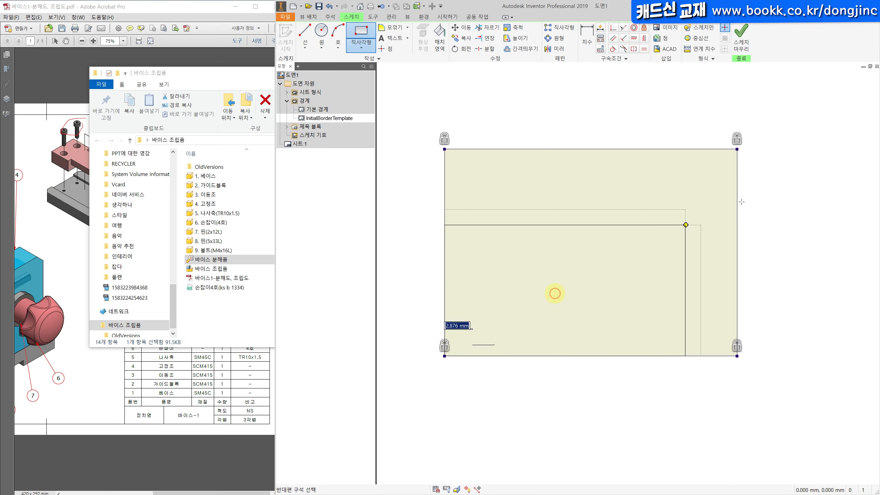
pyautogui.click(738, 149)
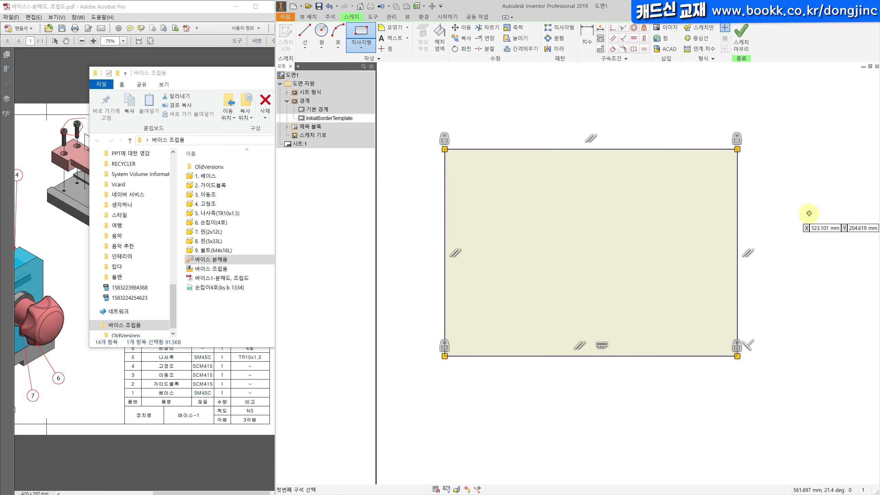
pyautogui.press('Escape')
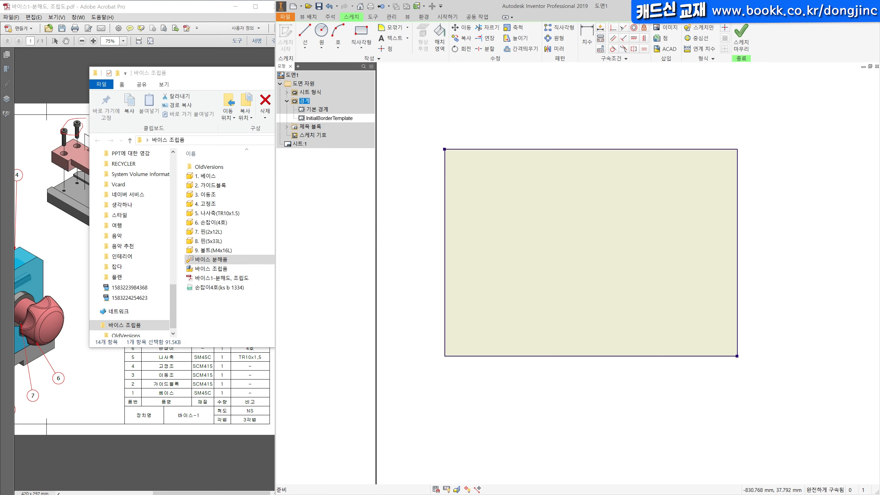
# Step: Bring up the 도면양식.pdf reference in Acrobat and fit its window beside the Inventor drawing
pyautogui.moveTo(1, 97); pyautogui.dragTo(32, 118)
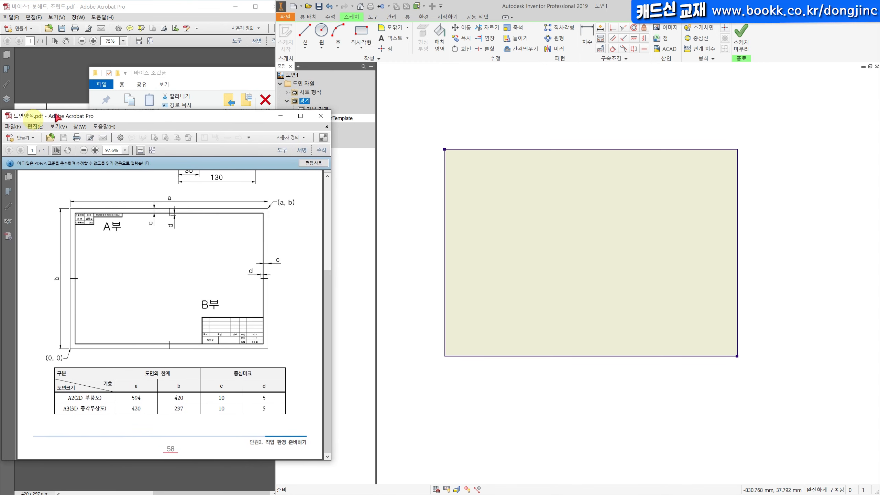
pyautogui.doubleClick(116, 112)
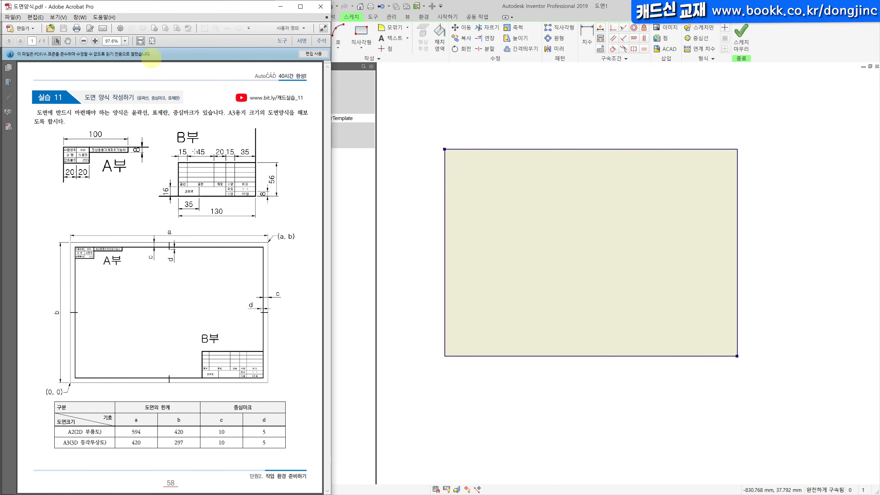
pyautogui.moveTo(333, 315); pyautogui.dragTo(282, 322)
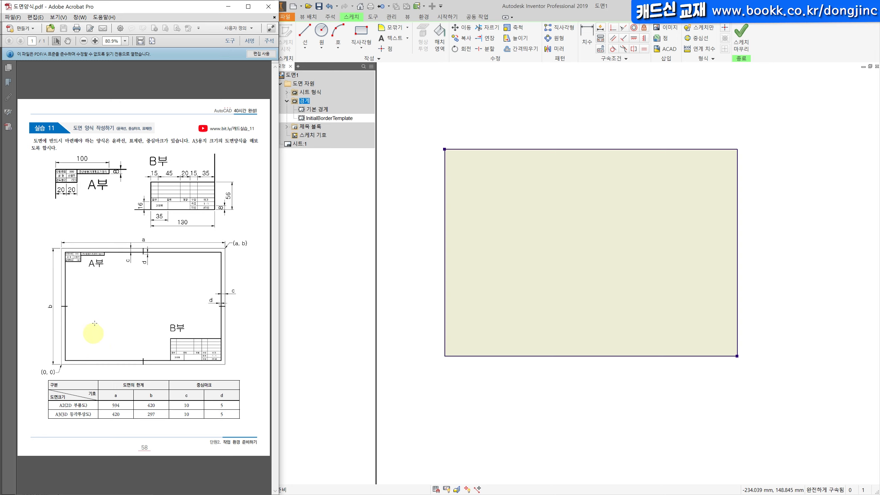
# Step: Return to the Inventor border sketch and offset the outline rectangle inward
pyautogui.click(553, 229)
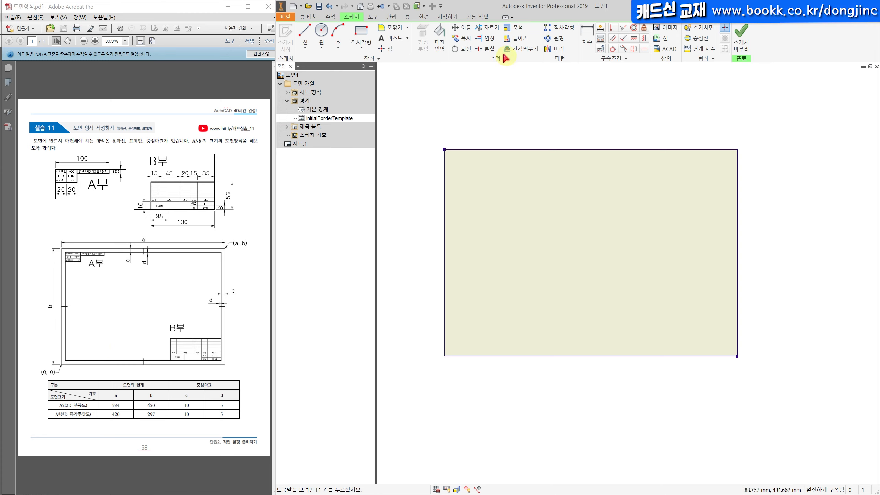
pyautogui.click(521, 48)
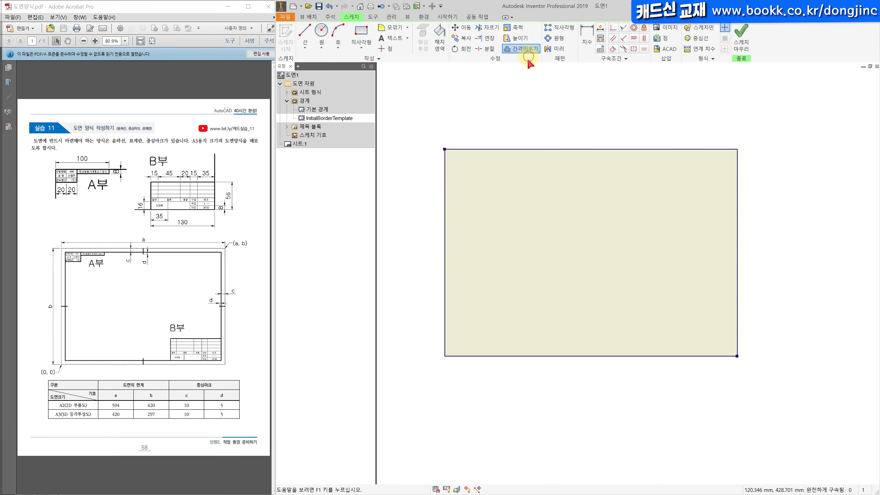
pyautogui.click(520, 151)
pyautogui.click(519, 168)
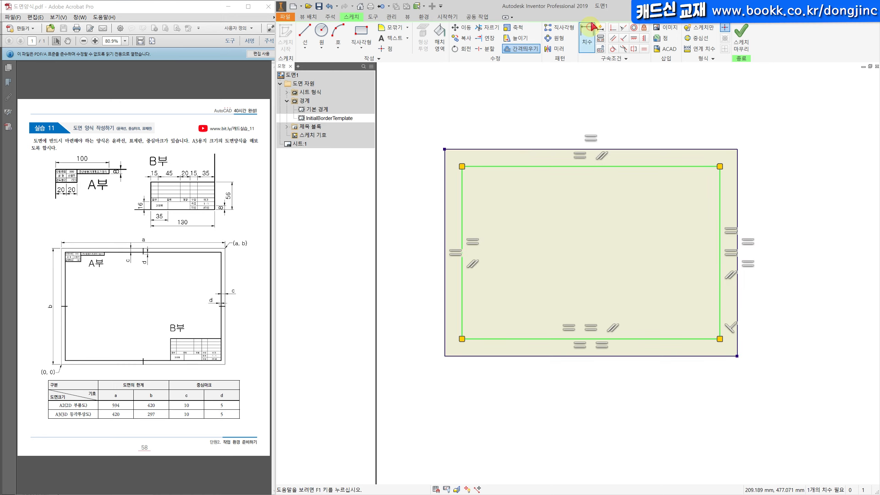
# Step: Dimension the distance between the top lines of the inner and outer rectangles as 10 mm
pyautogui.click(585, 35)
pyautogui.click(516, 166)
pyautogui.click(520, 150)
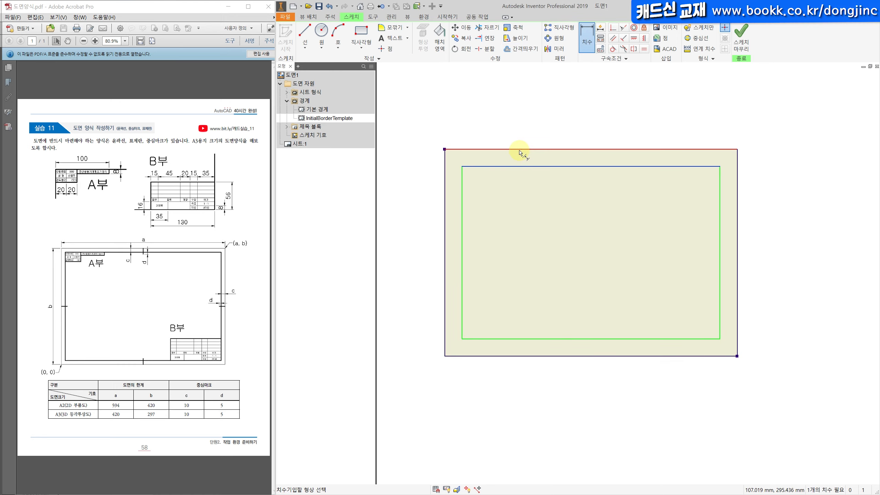
pyautogui.click(519, 128)
pyautogui.write('10')
pyautogui.press('Return')
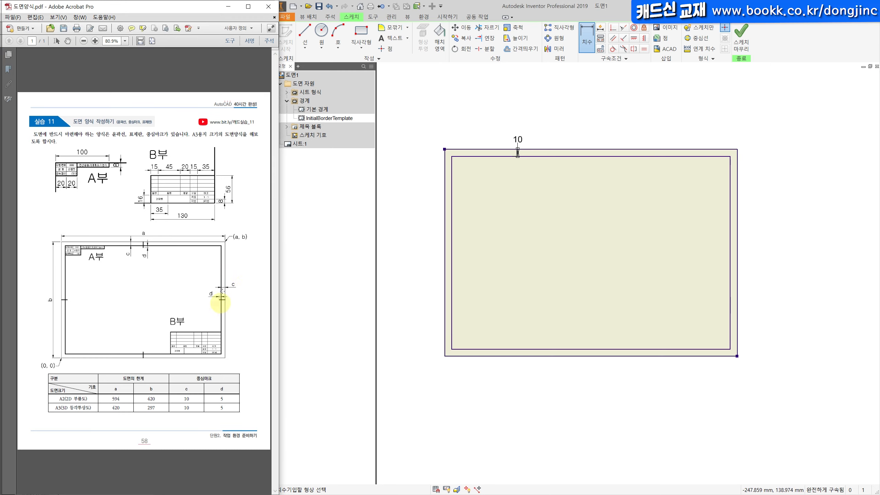
pyautogui.moveTo(237, 282)
pyautogui.mouseDown()
pyautogui.moveTo(222, 280)
pyautogui.moveTo(235, 280)
pyautogui.mouseUp()
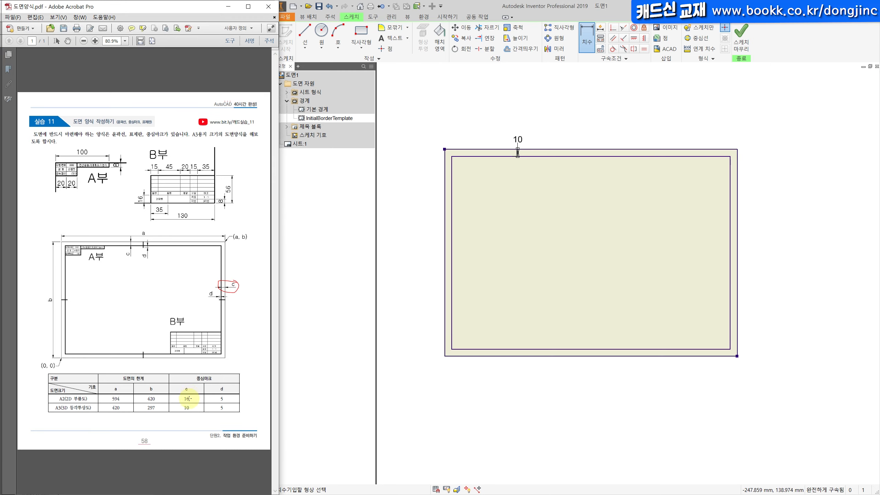
pyautogui.moveTo(189, 402)
pyautogui.mouseDown()
pyautogui.moveTo(180, 408)
pyautogui.moveTo(191, 405)
pyautogui.mouseUp()
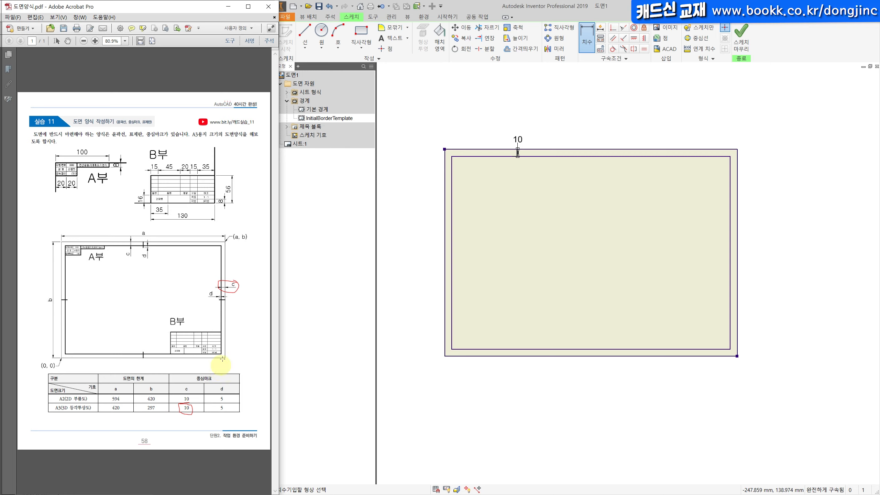
pyautogui.moveTo(221, 299)
pyautogui.mouseDown()
pyautogui.moveTo(218, 311)
pyautogui.moveTo(207, 288)
pyautogui.moveTo(237, 298)
pyautogui.moveTo(222, 314)
pyautogui.mouseUp()
pyautogui.moveTo(221, 409)
pyautogui.mouseDown()
pyautogui.moveTo(221, 395)
pyautogui.moveTo(219, 406)
pyautogui.moveTo(226, 403)
pyautogui.mouseUp()
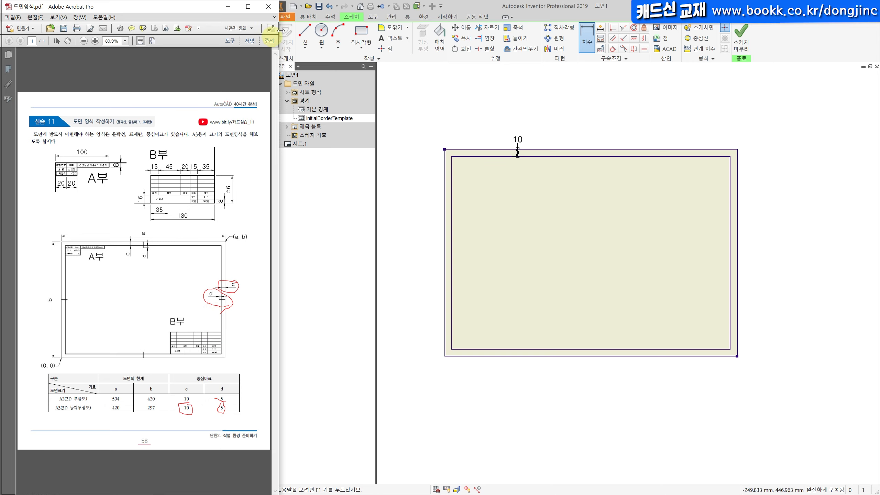
# Step: Draw a 15 mm vertical center mark line inward from the midpoint of the outer rectangle's top edge
pyautogui.click(305, 35)
pyautogui.click(590, 150)
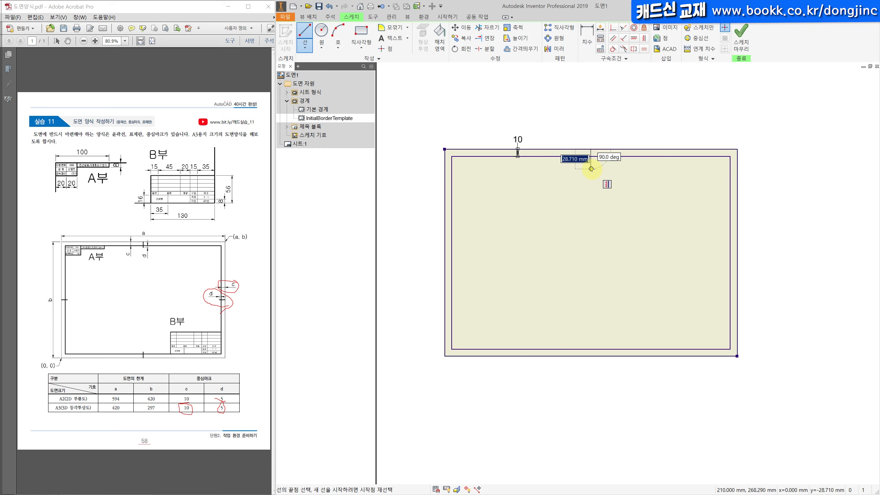
pyautogui.moveTo(590, 150); pyautogui.dragTo(622, 195)
pyautogui.press('Escape')
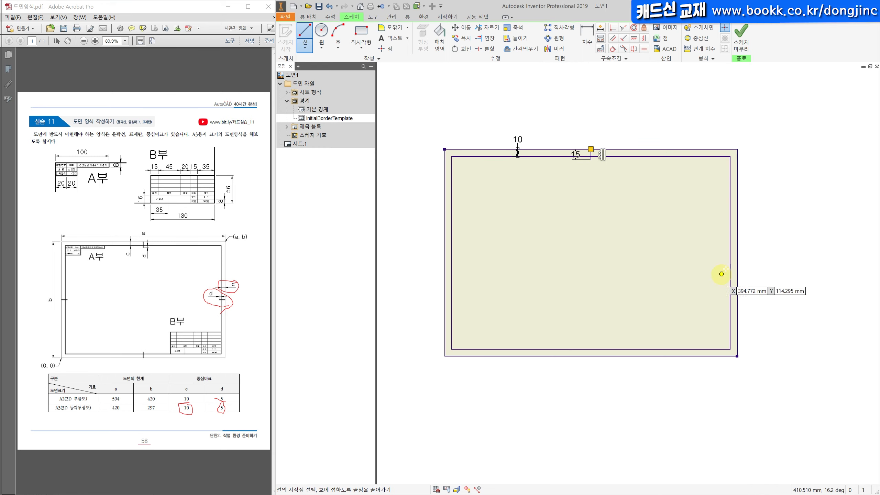
# Step: Draw a 15 mm horizontal center mark line inward from the midpoint of the outer rectangle's right edge
pyautogui.click(738, 252)
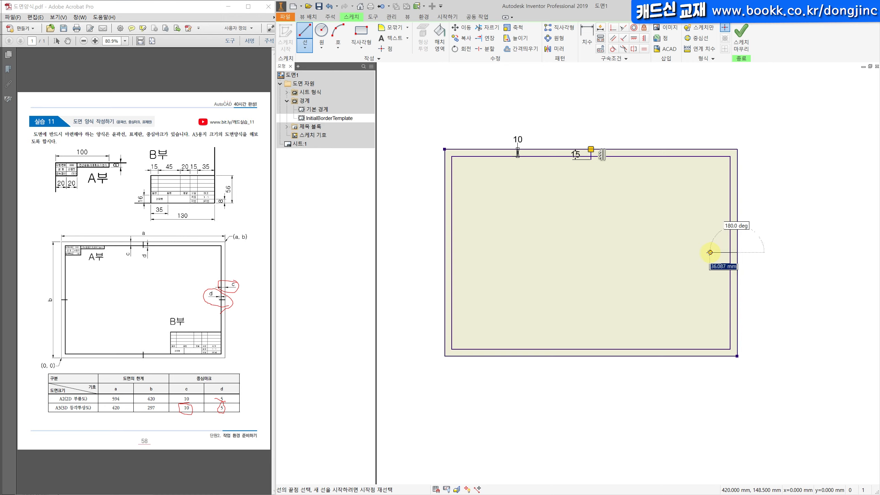
pyautogui.write('15')
pyautogui.press('Return')
pyautogui.press('Escape')
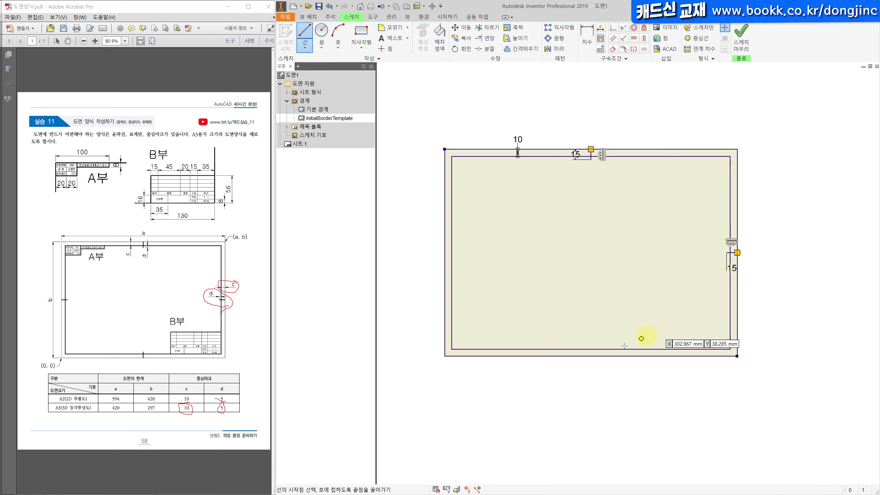
pyautogui.click(590, 354)
pyautogui.press('Escape')
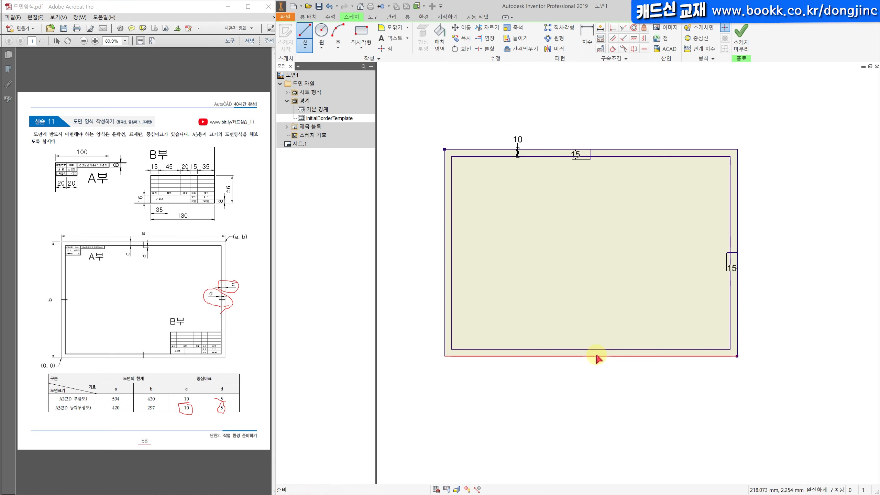
# Step: Draw a 15 mm vertical center mark line inward from the midpoint of the outer rectangle's bottom edge
pyautogui.click(591, 356)
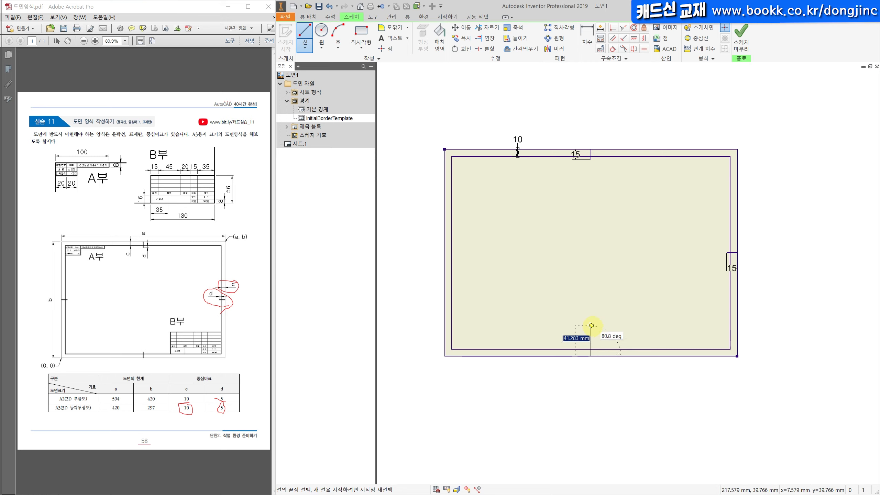
pyautogui.write('15')
pyautogui.press('Return')
pyautogui.press('Escape')
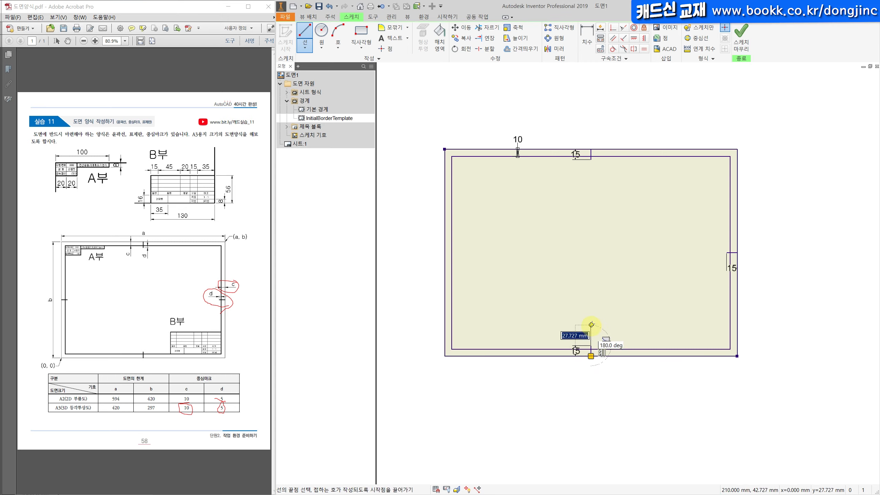
# Step: Draw a 15 mm horizontal center mark line inward from the midpoint of the outer rectangle's left edge
pyautogui.click(445, 253)
pyautogui.write('15')
pyautogui.press('Return')
pyautogui.press('Escape')
pyautogui.moveTo(639, 176); pyautogui.dragTo(617, 206, button='middle')
pyautogui.press('Escape')
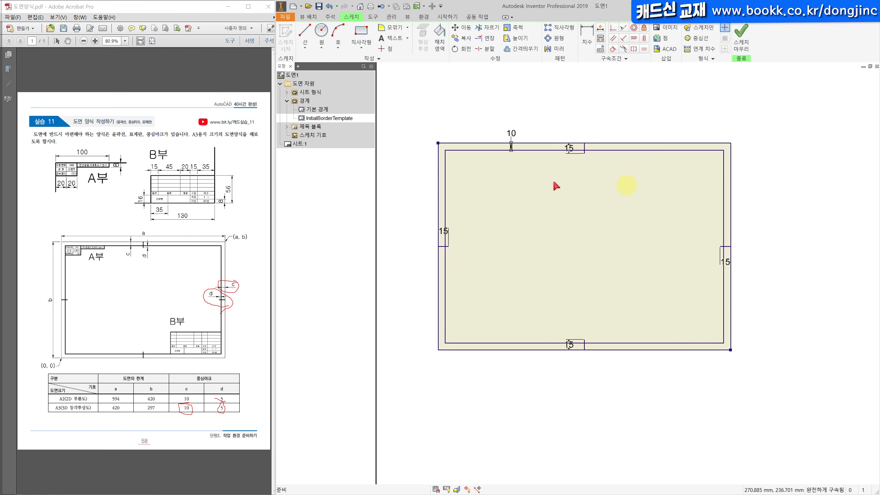
# Step: Finish the border sketch and save it under the name A3도면양식
pyautogui.click(749, 38)
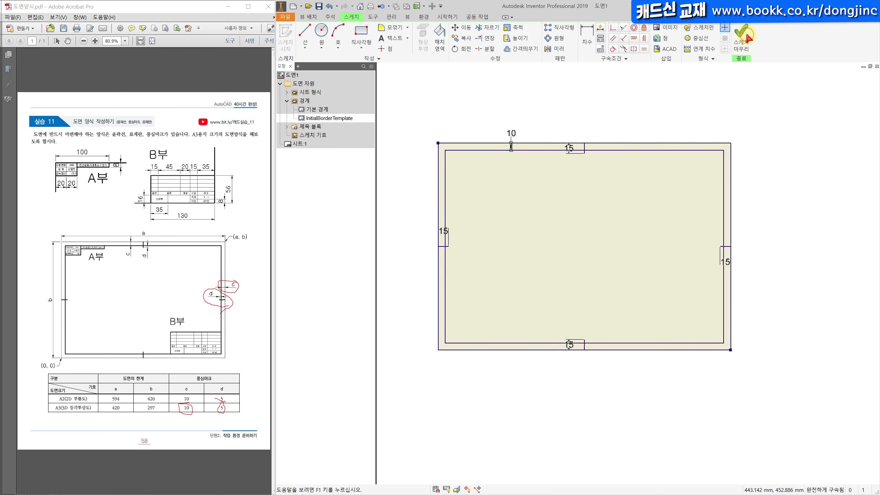
pyautogui.write('A3')
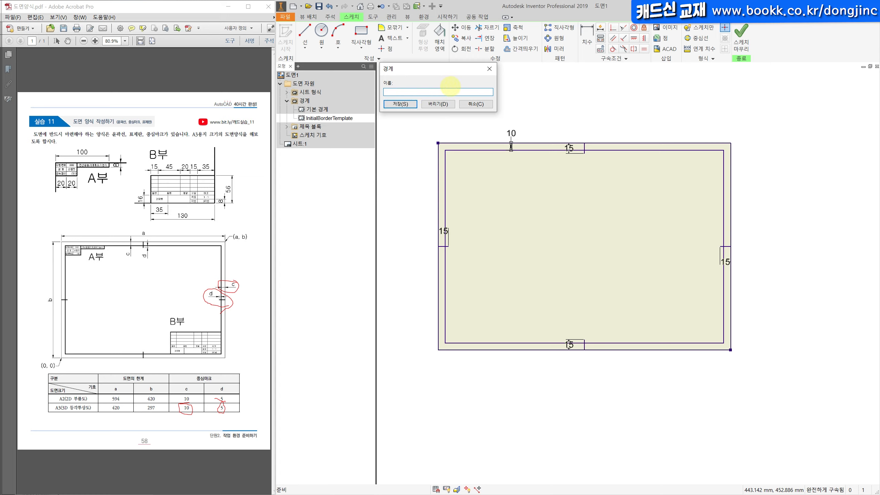
pyautogui.write('도면양식')
pyautogui.click(398, 105)
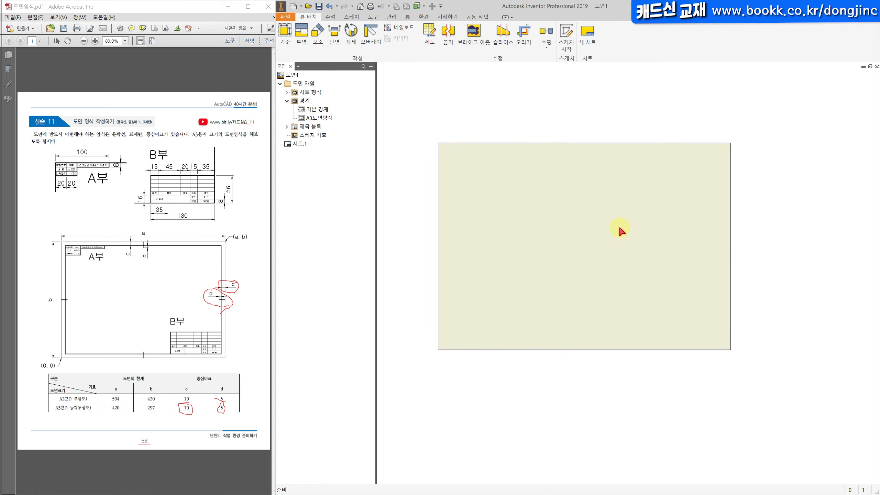
# Step: Insert the A3도면양식 border into sheet 1 and expand the sheet's contents in the model tree
pyautogui.doubleClick(321, 119)
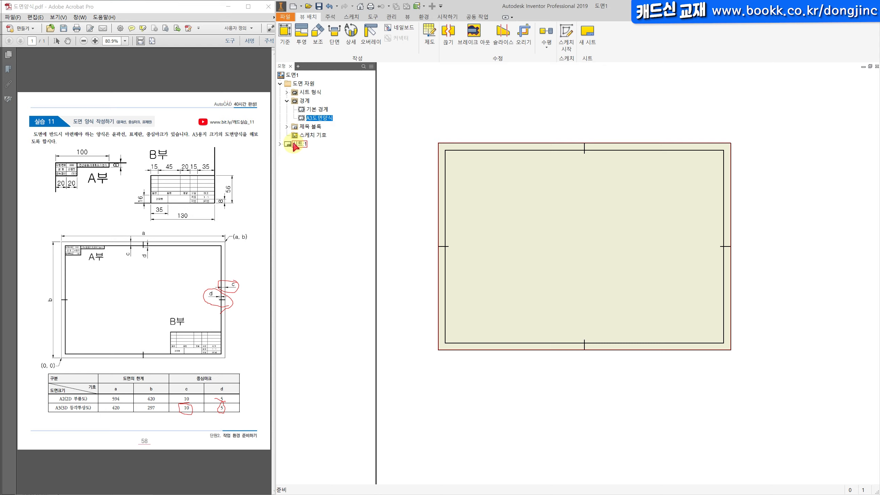
pyautogui.click(280, 143)
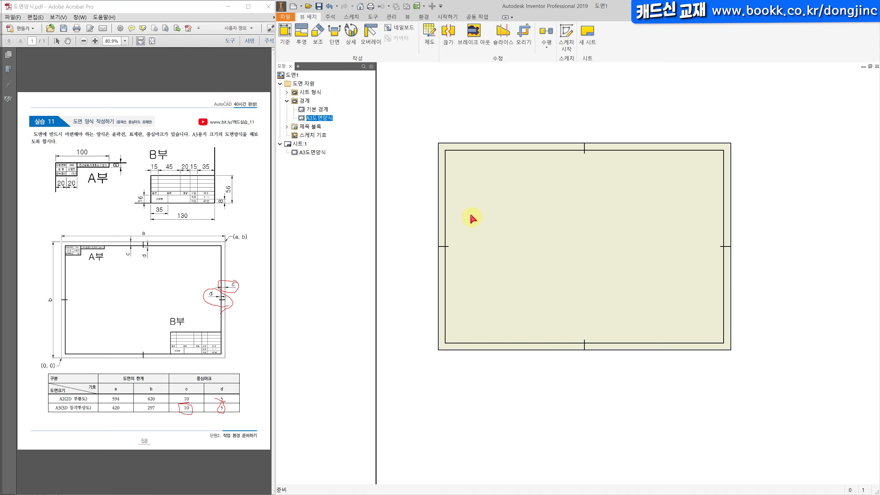
pyautogui.click(439, 209)
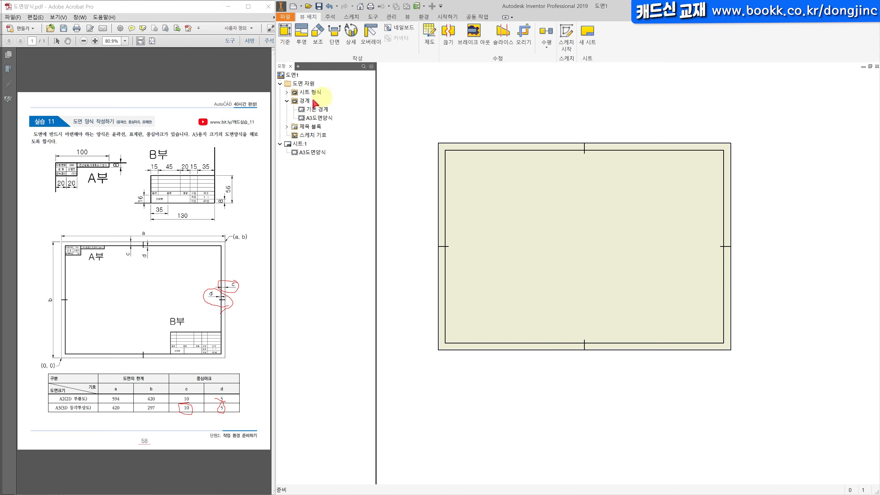
pyautogui.rightClick(325, 121)
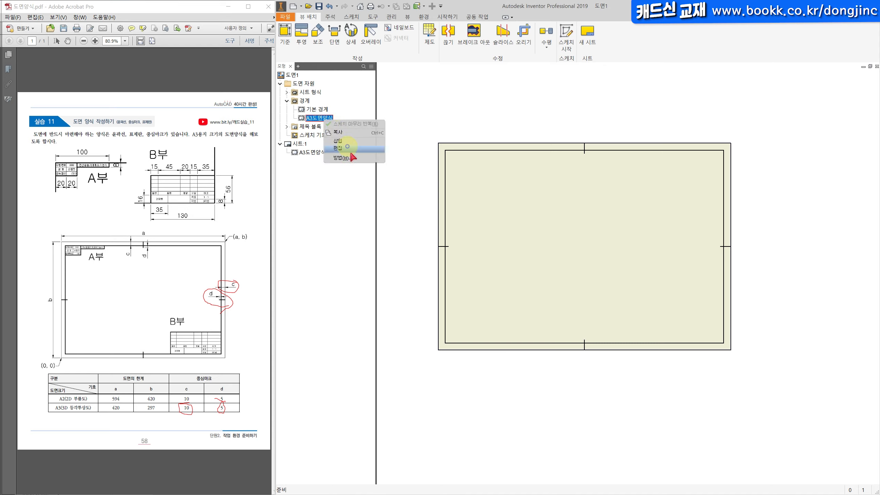
pyautogui.click(358, 150)
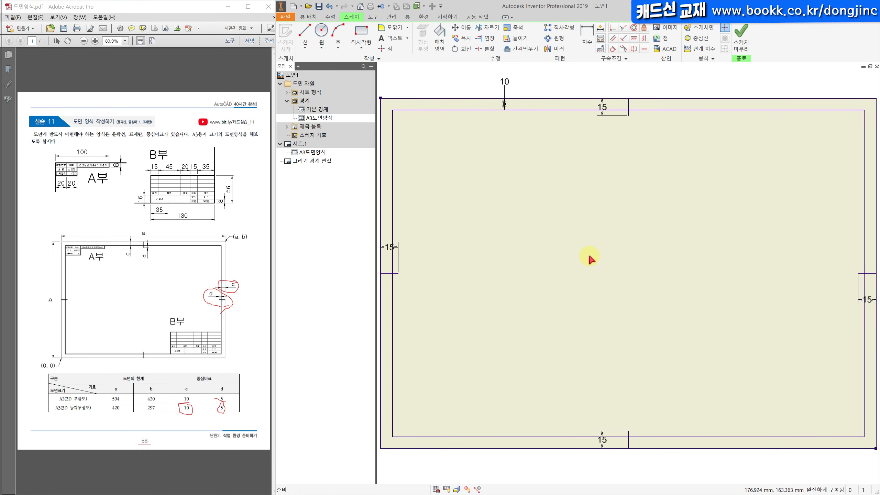
pyautogui.click(742, 38)
pyautogui.click(502, 260)
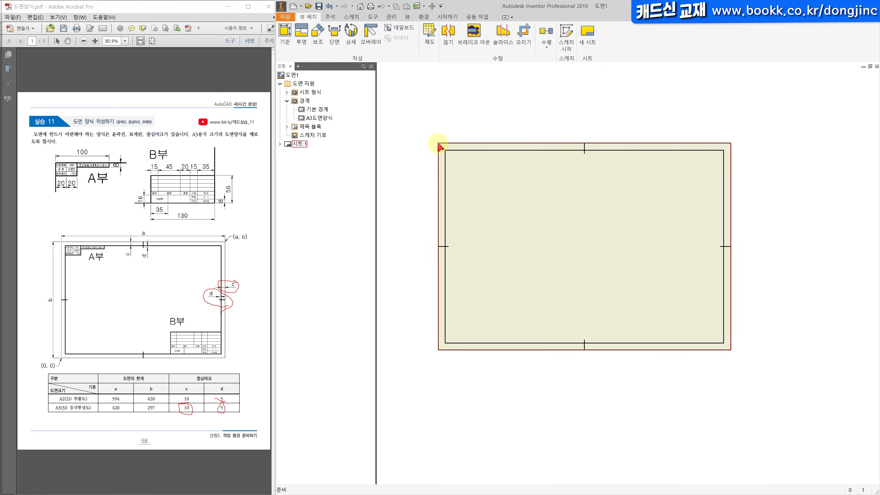
# Step: Edit the A3도면양식 border, set the outer rectangle's four edges to sketch-only, and save the changed border
pyautogui.rightClick(332, 121)
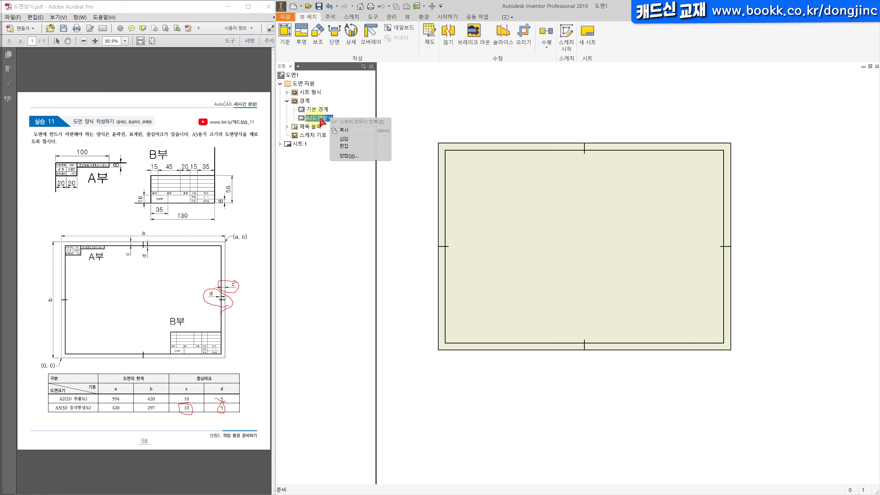
pyautogui.click(357, 147)
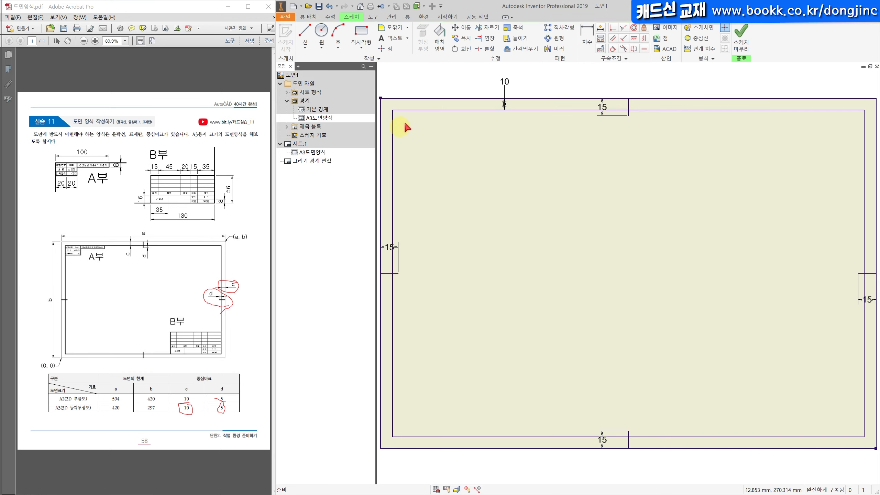
pyautogui.scroll(-3, 403, 134)
pyautogui.moveTo(428, 103); pyautogui.dragTo(391, 149)
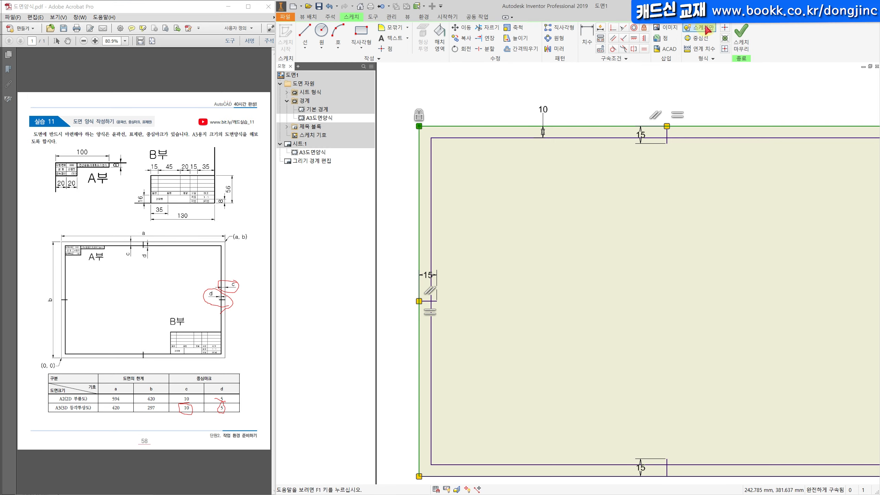
pyautogui.scroll(3, 732, 260)
pyautogui.moveTo(732, 260); pyautogui.dragTo(646, 225, button='middle')
pyautogui.moveTo(773, 369); pyautogui.dragTo(754, 343)
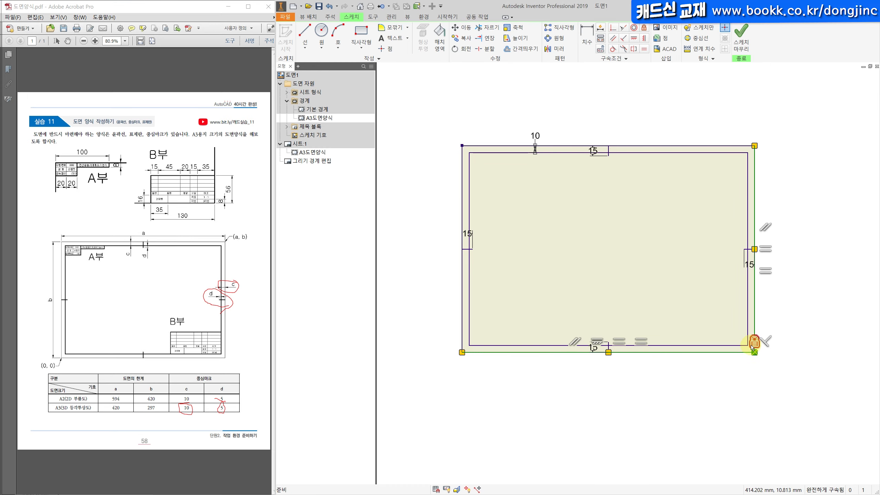
pyautogui.click(697, 30)
pyautogui.click(651, 93)
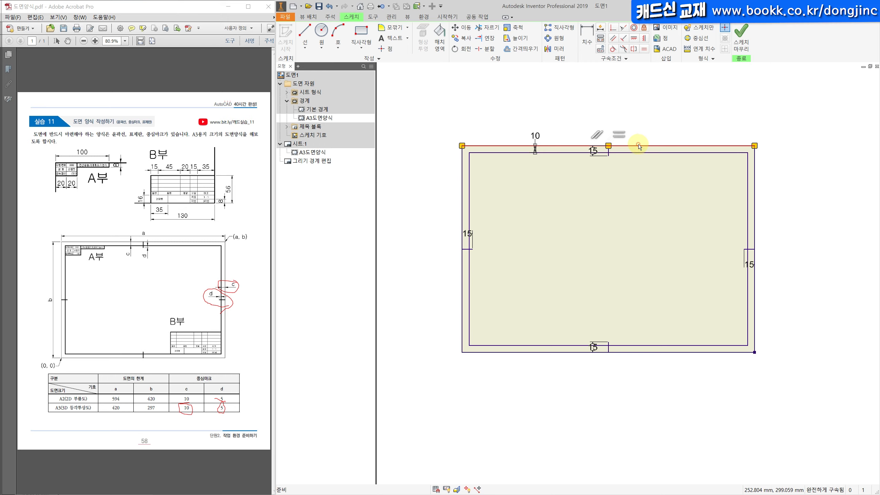
pyautogui.moveTo(466, 133); pyautogui.dragTo(452, 156)
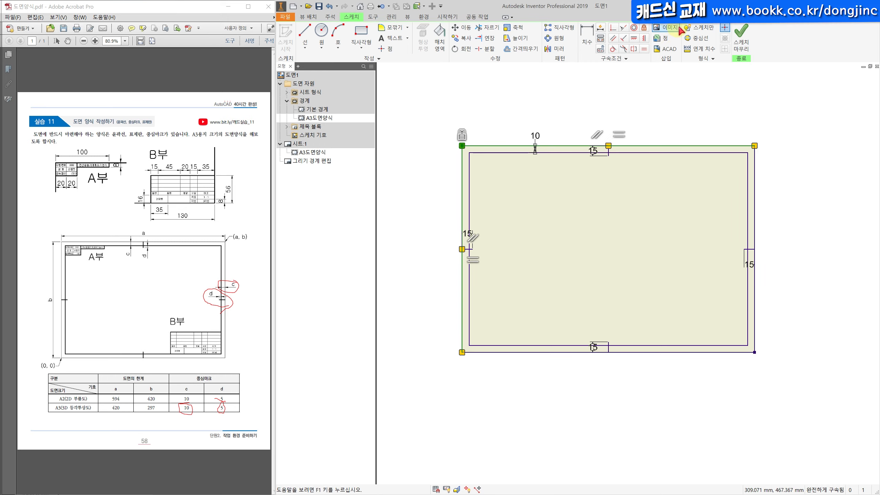
pyautogui.click(749, 32)
pyautogui.click(506, 260)
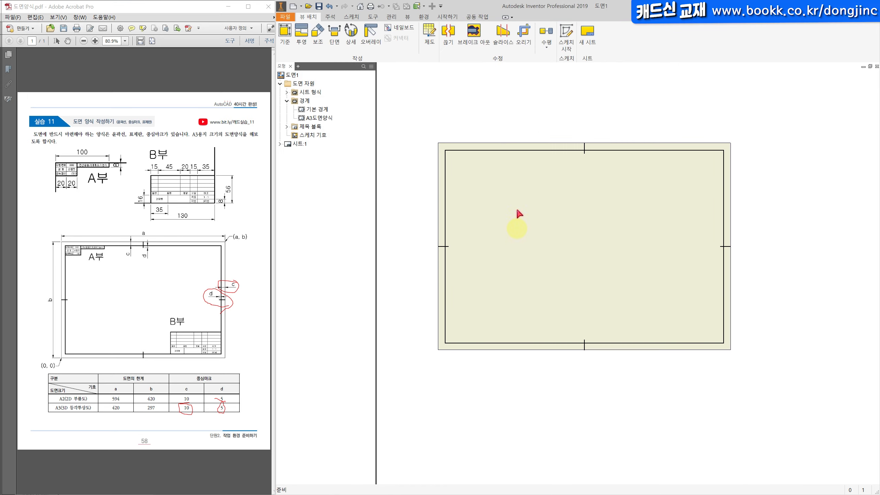
# Step: Open the A3도면양식 border for editing and enlarge the B부 title block detail in the PDF
pyautogui.scroll(5, 448, 148)
pyautogui.scroll(-6, 450, 180)
pyautogui.scroll(3, 478, 206)
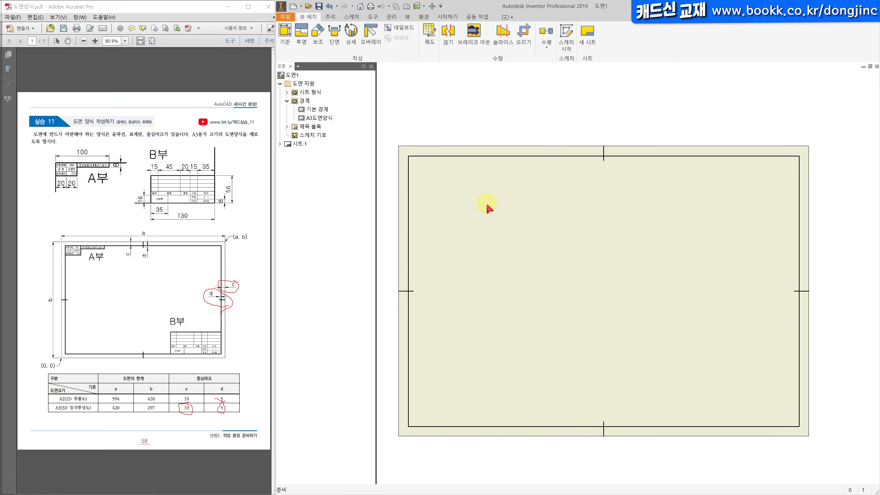
pyautogui.rightClick(312, 117)
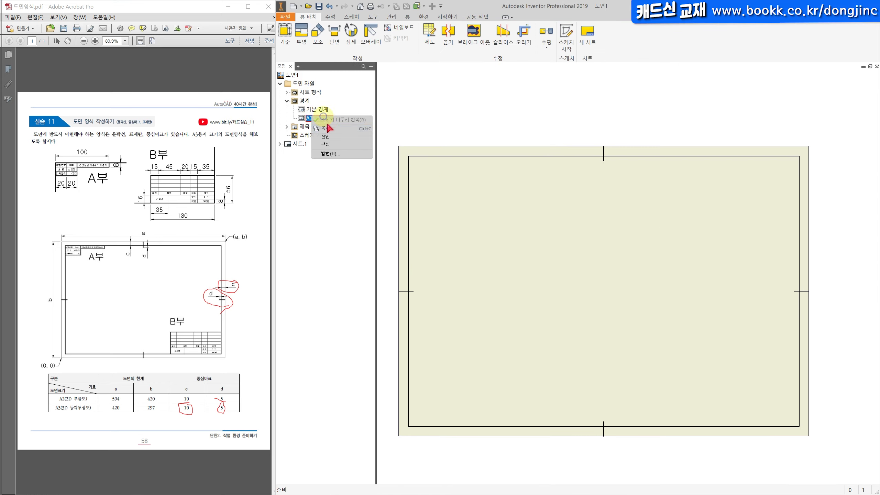
pyautogui.click(331, 149)
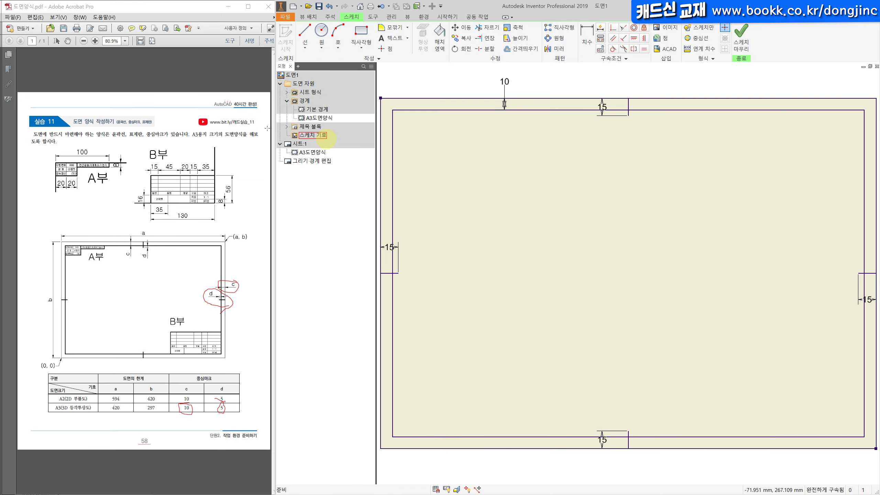
pyautogui.click(305, 39)
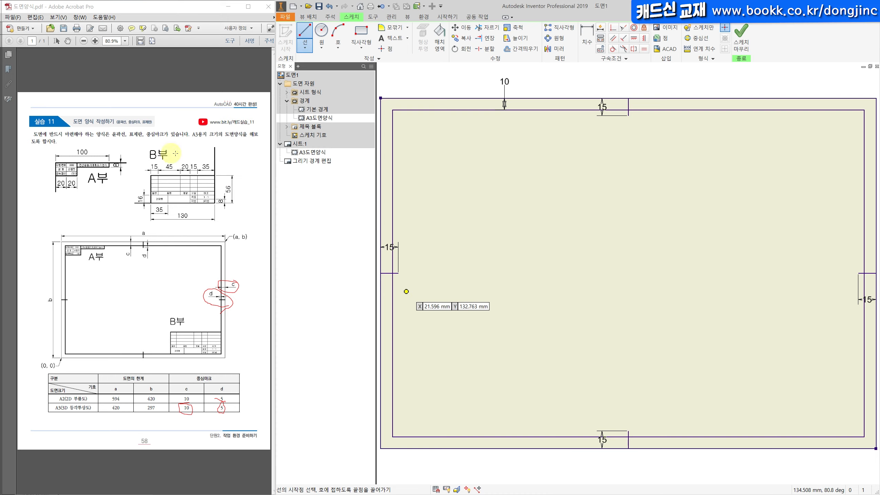
pyautogui.click(236, 212)
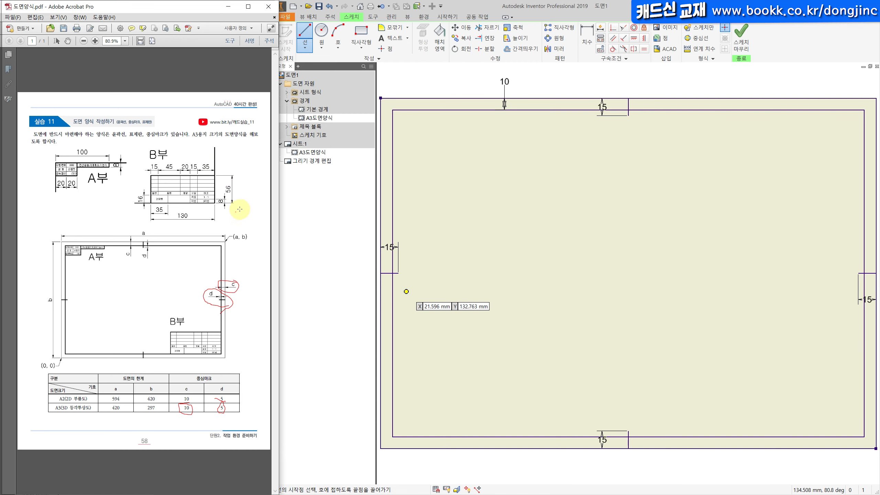
pyautogui.keyDown('ctrl'); pyautogui.scroll(3, 238, 209); pyautogui.keyUp('ctrl')
# Step: Draw the title block outline in the inner border's lower-right corner, with a horizontal line across its lower part
pyautogui.click(610, 290)
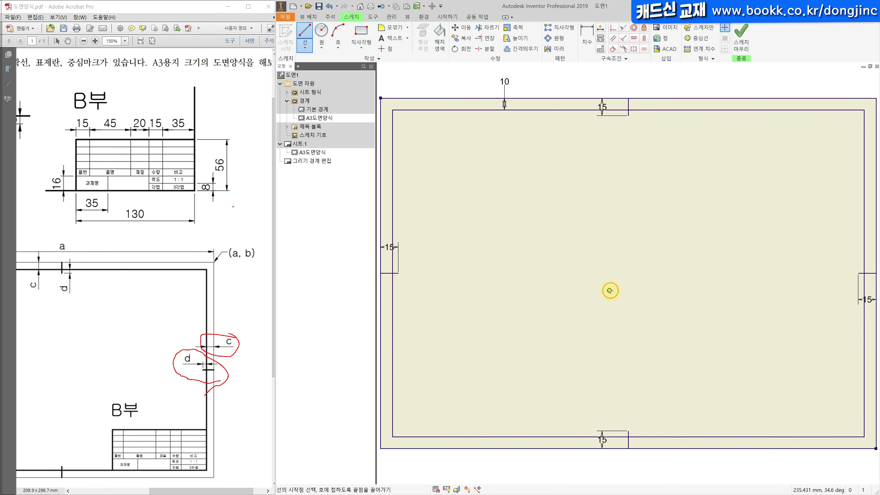
pyautogui.moveTo(631, 307); pyautogui.dragTo(451, 233, button='middle')
pyautogui.scroll(3, 567, 291)
pyautogui.press('Escape')
pyautogui.moveTo(662, 349); pyautogui.dragTo(564, 297, button='middle')
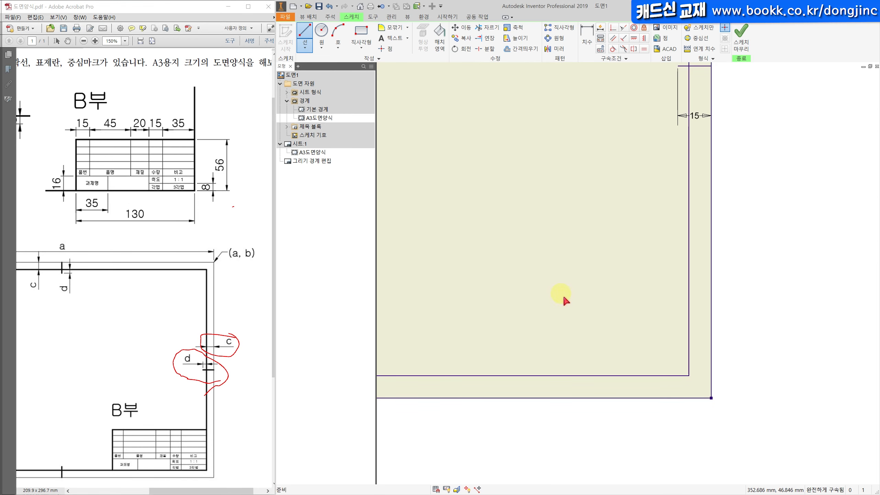
pyautogui.click(305, 35)
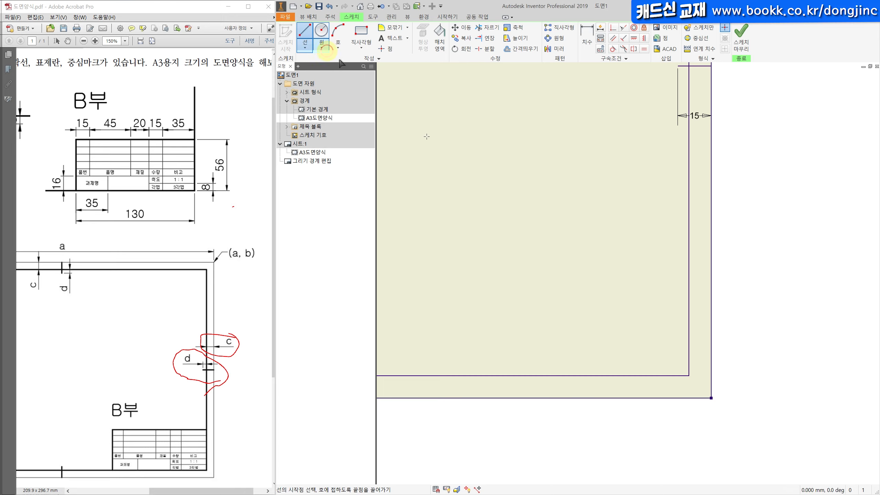
pyautogui.click(689, 283)
pyautogui.click(491, 284)
pyautogui.click(491, 376)
pyautogui.doubleClick(689, 359)
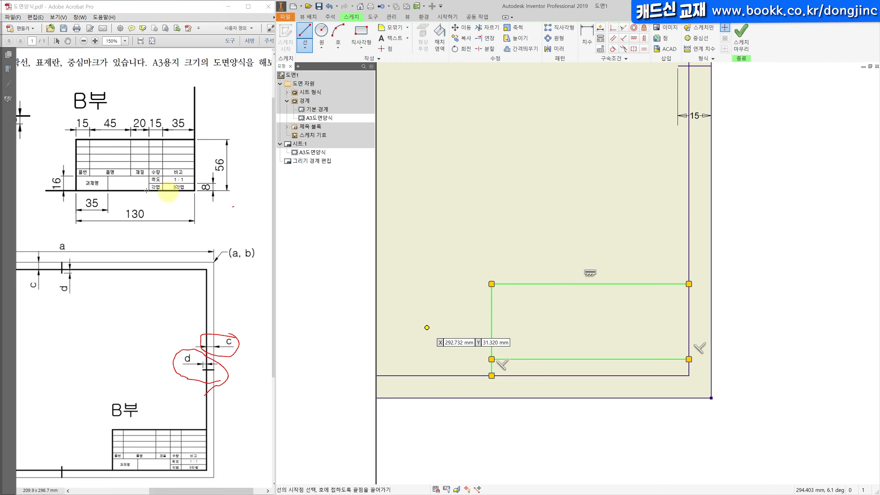
# Step: Draw two vertical divider lines inside the title block and a horizontal line from the right divider to the inner border
pyautogui.click(530, 284)
pyautogui.doubleClick(530, 359)
pyautogui.click(630, 360)
pyautogui.doubleClick(631, 285)
pyautogui.click(631, 322)
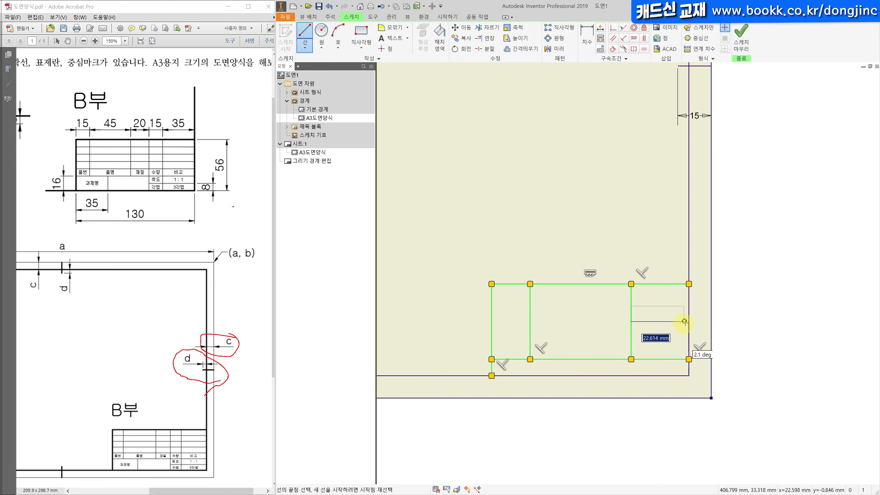
pyautogui.click(688, 322)
pyautogui.press('Escape')
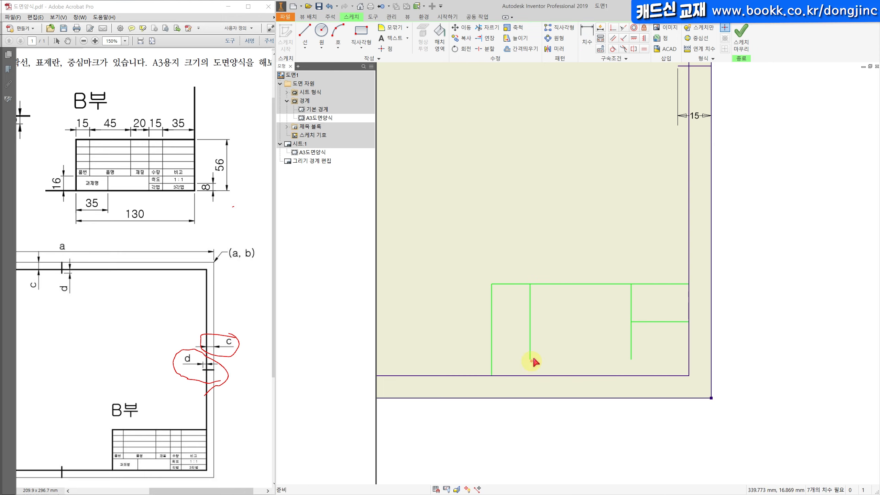
# Step: Dimension the title block's height as 16 mm and its width as 130 mm
pyautogui.press('d')
pyautogui.click(491, 333)
pyautogui.click(465, 345)
pyautogui.write('16')
pyautogui.press('Return')
pyautogui.click(571, 340)
pyautogui.click(621, 298)
pyautogui.write('130')
pyautogui.press('Return')
pyautogui.press('Escape')
# Step: Move the dividers into the title block and replace the short horizontal line with one from the left divider to the inner border
pyautogui.moveTo(631, 361); pyautogui.dragTo(572, 359)
pyautogui.moveTo(572, 321); pyautogui.dragTo(576, 354)
pyautogui.click(586, 354)
pyautogui.press('Delete')
pyautogui.click(305, 32)
pyautogui.click(530, 358)
pyautogui.click(689, 358)
pyautogui.press('Escape')
# Step: Draw a full-height vertical divider near the title block's left end and dimension the leftmost cell as 35 mm wide
pyautogui.press('l')
pyautogui.click(433, 340)
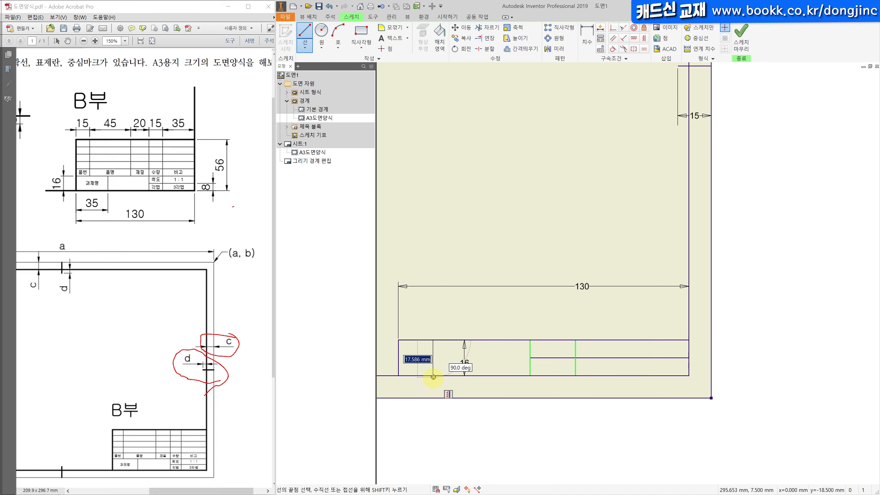
pyautogui.click(433, 376)
pyautogui.press('Escape')
pyautogui.click(587, 37)
pyautogui.click(430, 358)
pyautogui.click(391, 360)
pyautogui.click(417, 322)
pyautogui.write('35')
pyautogui.press('Return')
# Step: Dimension the split cells at the title block's right end as 15 mm and 35 mm wide
pyautogui.click(559, 362)
pyautogui.click(558, 312)
pyautogui.write('15')
pyautogui.press('Return')
pyautogui.click(576, 354)
pyautogui.click(716, 329)
pyautogui.click(636, 316)
pyautogui.write('35')
pyautogui.press('Return')
# Step: Move the 16 mm height dimension outside the title block, beside its left edge
pyautogui.moveTo(552, 279); pyautogui.dragTo(576, 269, button='middle')
pyautogui.press('Escape')
pyautogui.moveTo(490, 357); pyautogui.dragTo(397, 341)
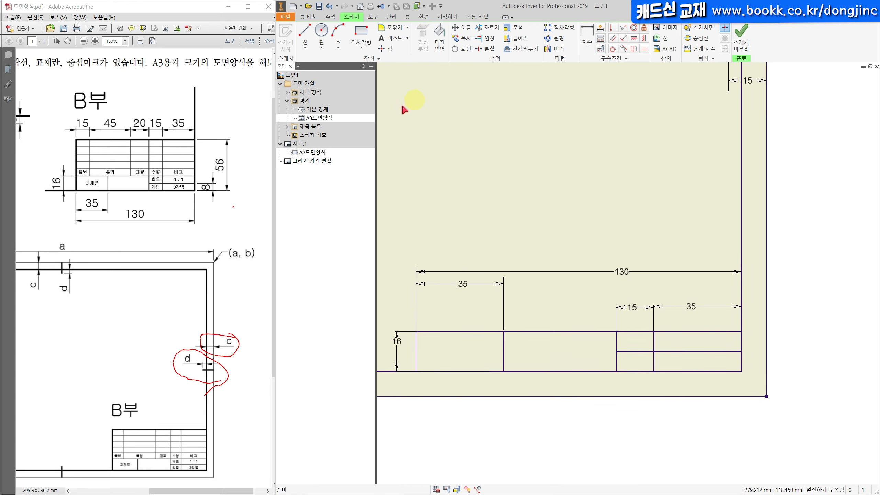
# Step: Add the text 장치명 inside the title block's leftmost cell
pyautogui.click(398, 41)
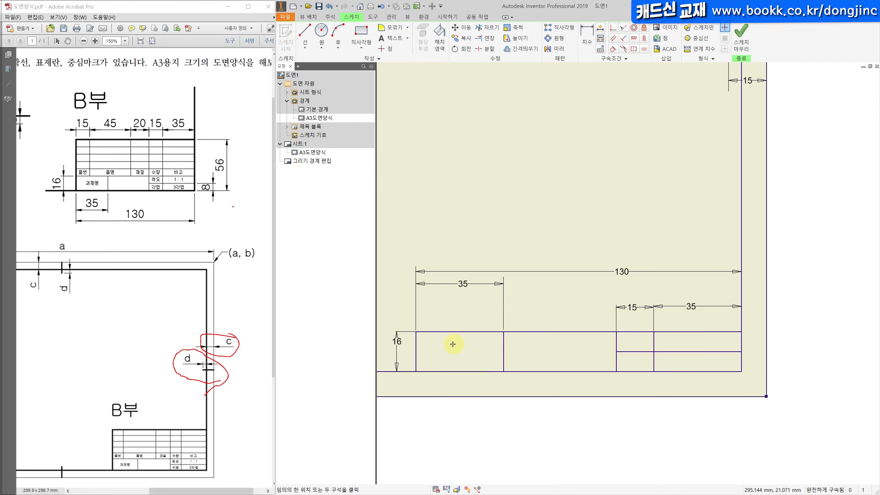
pyautogui.click(451, 325)
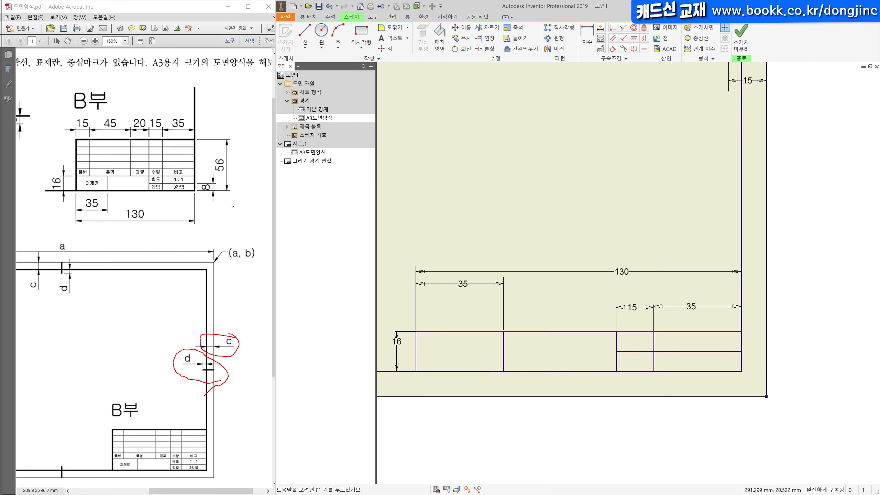
pyautogui.moveTo(232, 115); pyautogui.dragTo(530, 93)
pyautogui.click(532, 198)
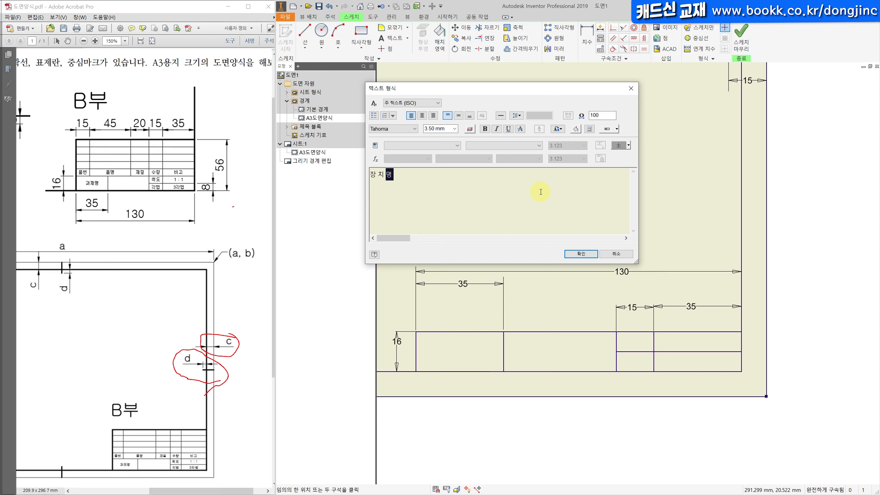
pyautogui.click(387, 175)
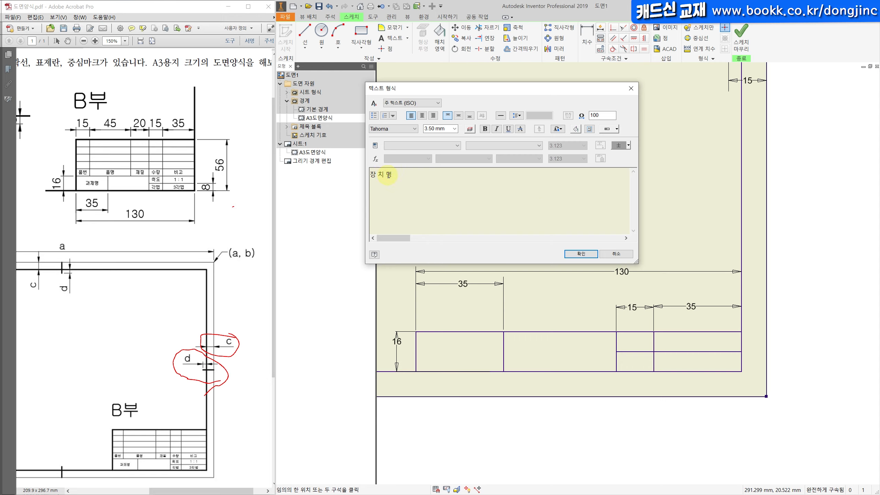
pyautogui.click(580, 253)
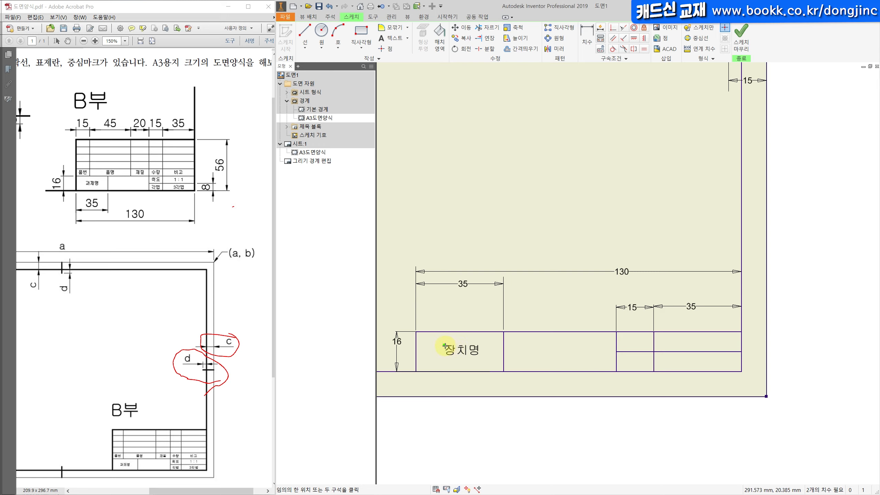
pyautogui.press('Escape')
# Step: Format the 장치명 text with horizontal center and vertical middle justification and the 굴림 font
pyautogui.click(467, 352)
pyautogui.doubleClick(471, 350)
pyautogui.hotkey('ctrl', 'a')
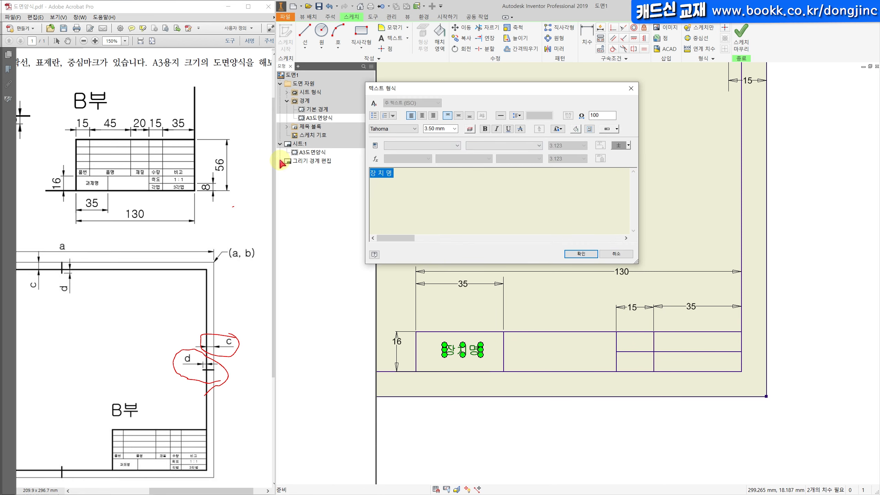
pyautogui.click(423, 120)
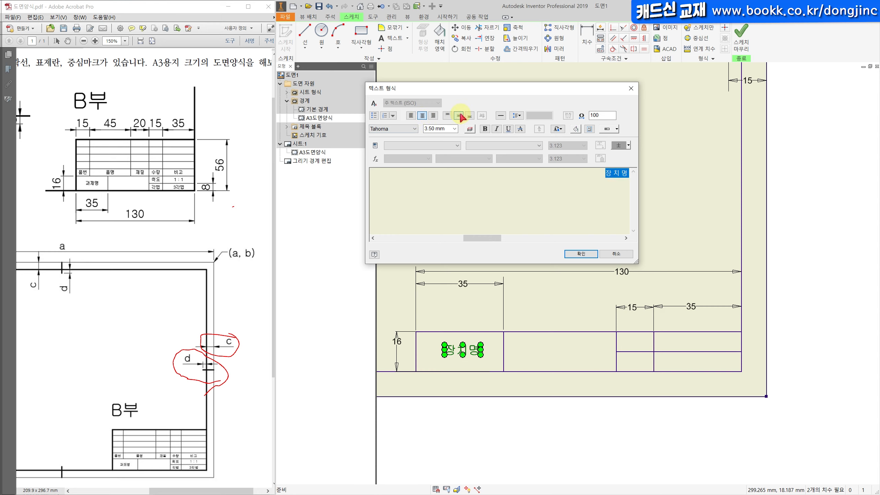
pyautogui.click(415, 128)
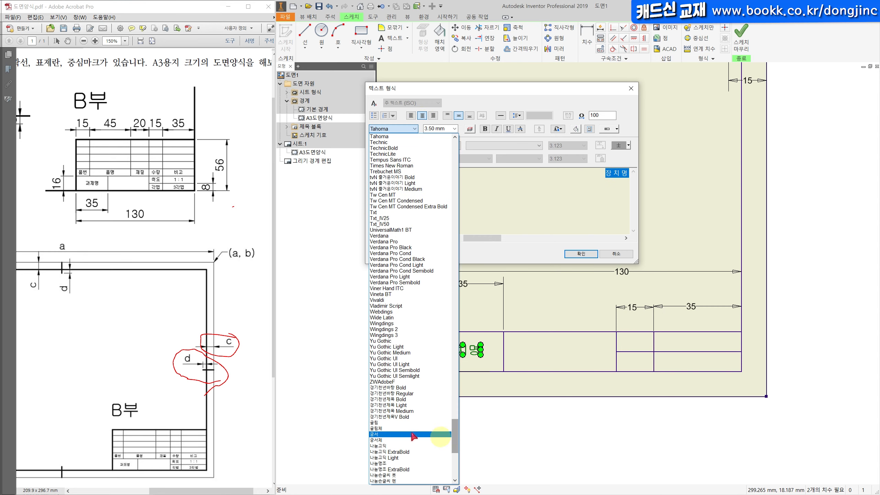
pyautogui.click(394, 423)
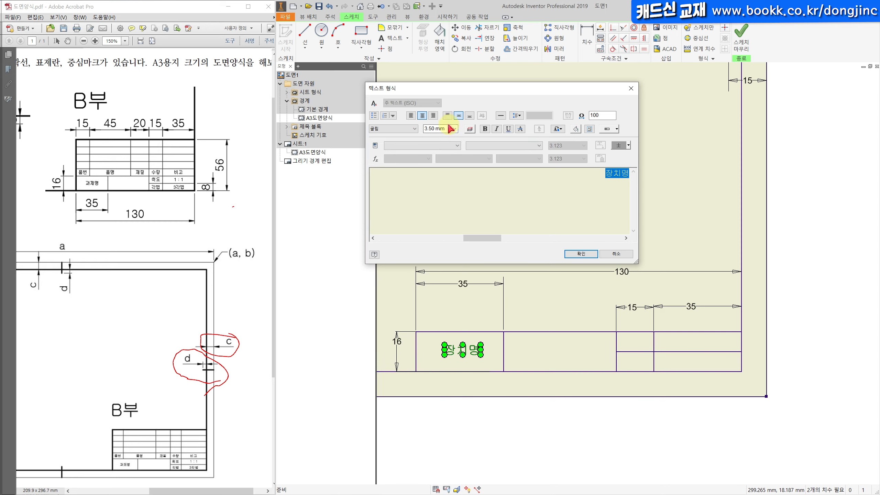
pyautogui.click(580, 254)
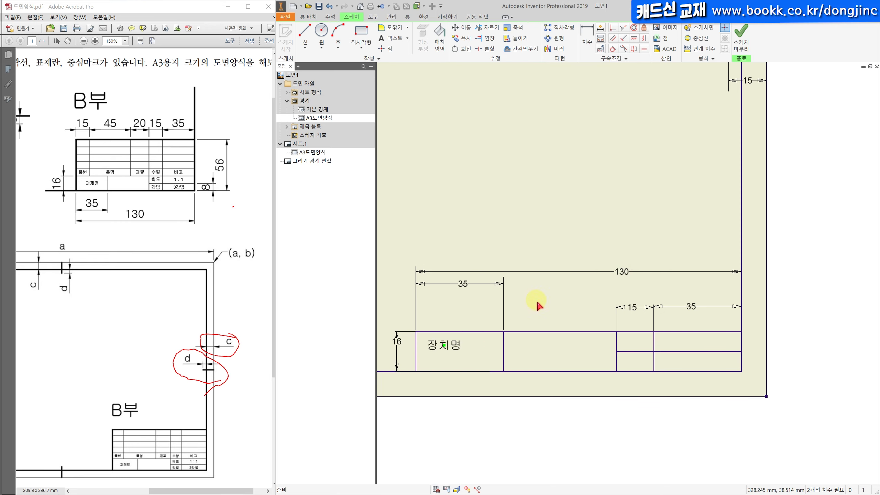
pyautogui.click(391, 39)
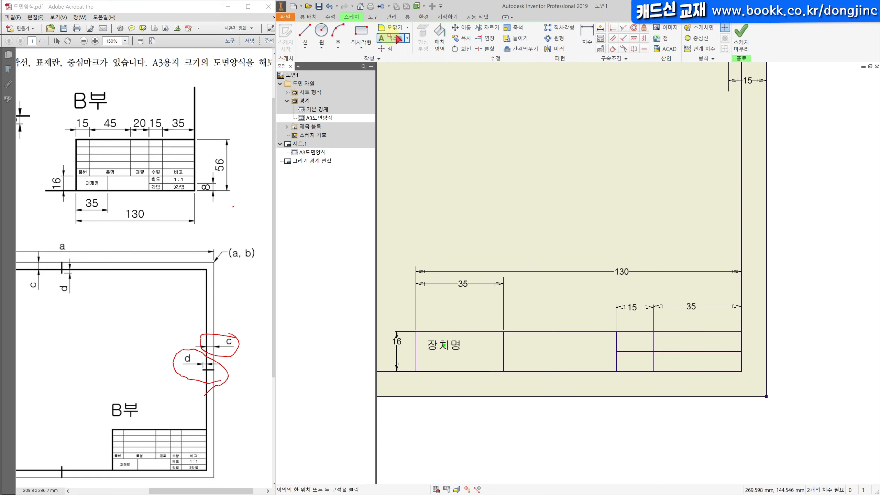
pyautogui.click(533, 340)
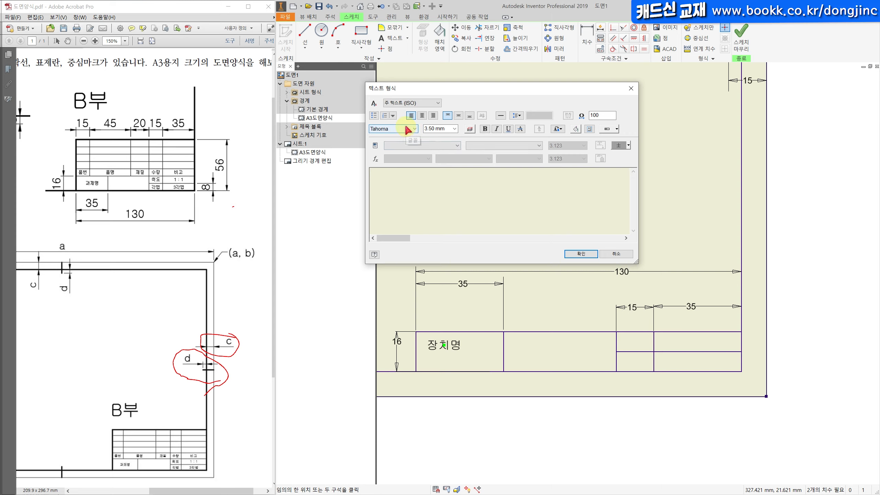
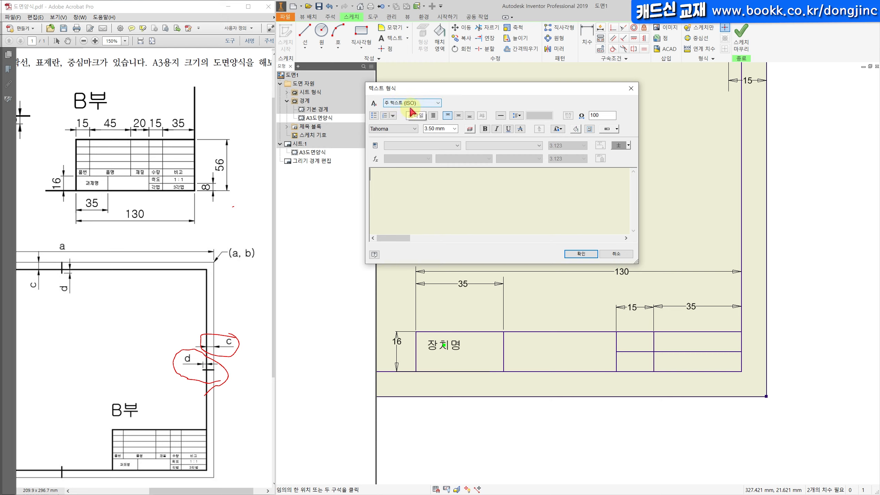
pyautogui.press('Escape')
pyautogui.press('Escape')
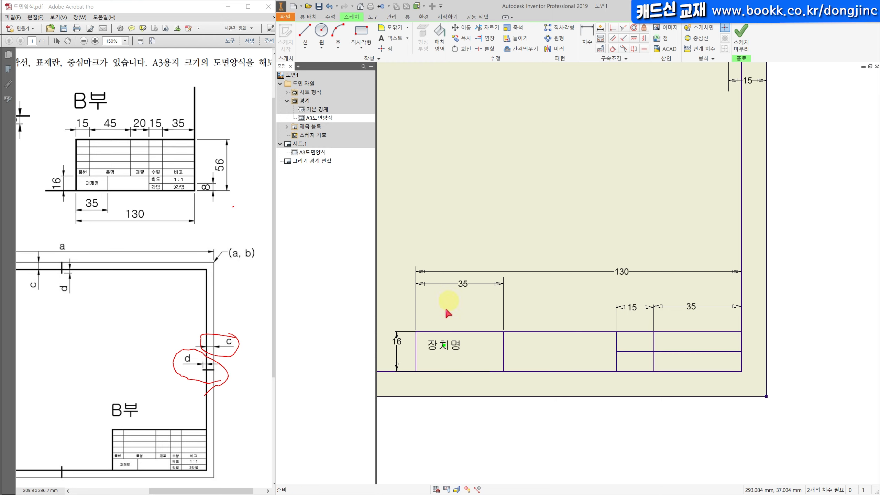
# Step: Open the text style of the 장치명 label for editing
pyautogui.rightClick(456, 345)
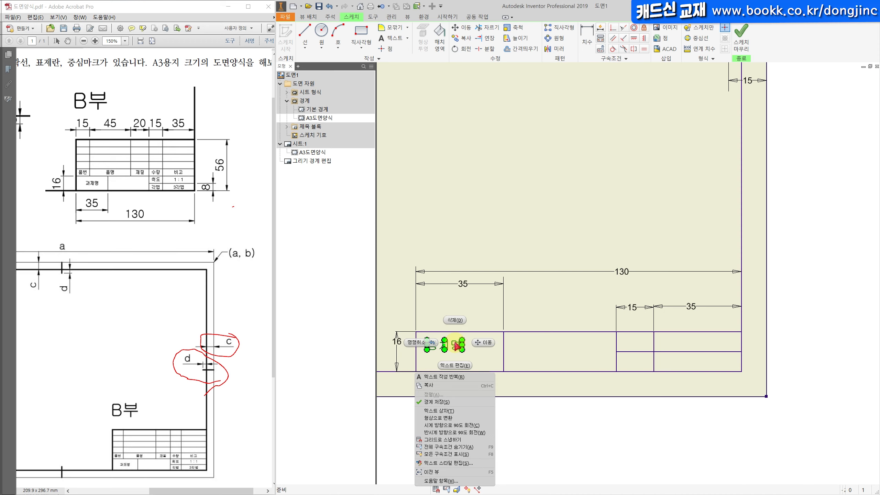
pyautogui.click(452, 464)
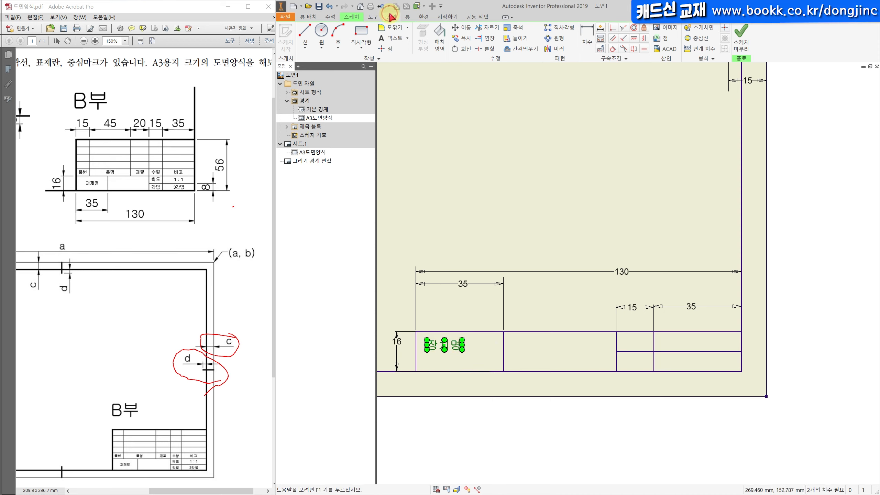
# Step: In the style editor, set the 주 텍스트 (ISO) text style's justification to centre horizontally and middle vertically
pyautogui.click(392, 17)
pyautogui.click(416, 42)
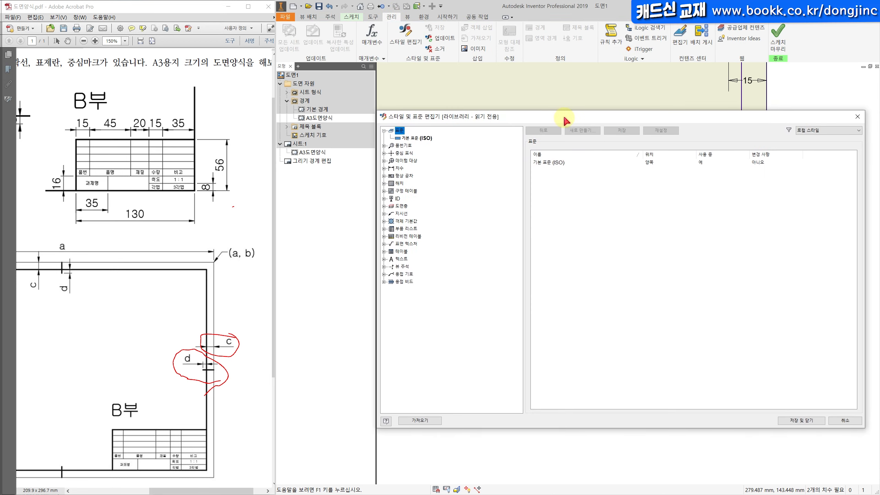
pyautogui.moveTo(566, 119); pyautogui.dragTo(617, 120)
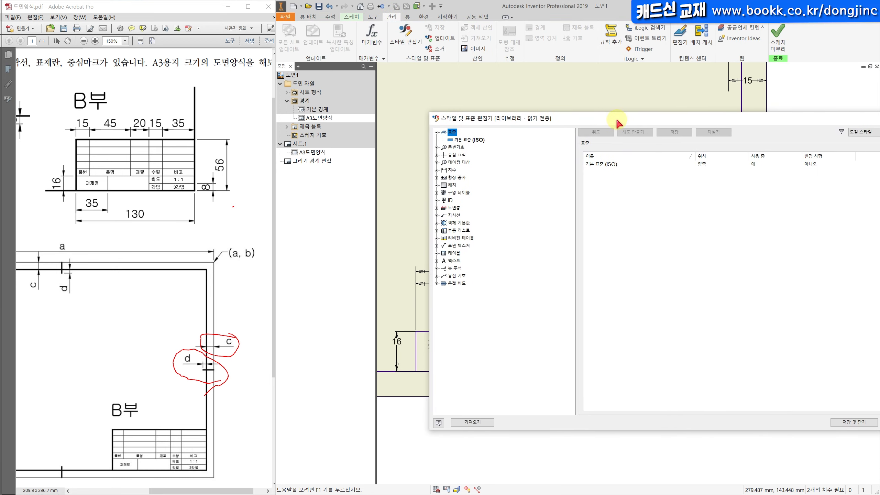
pyautogui.click(437, 261)
pyautogui.click(454, 262)
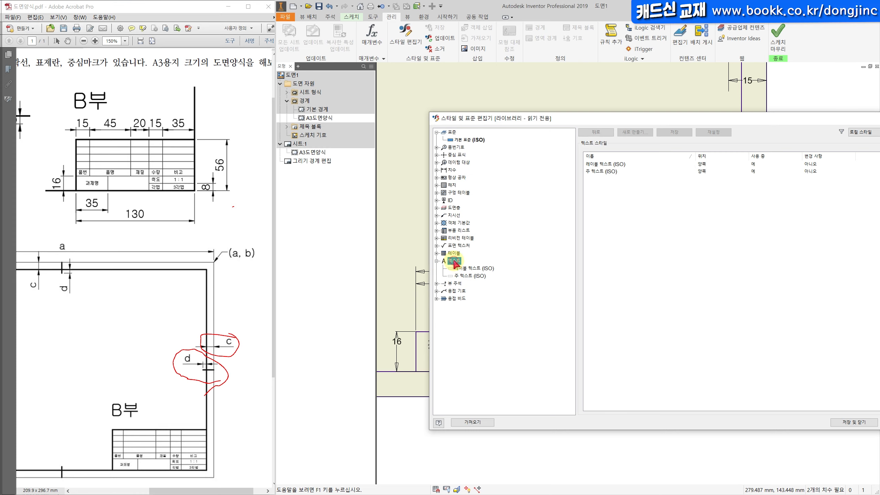
pyautogui.click(468, 276)
pyautogui.click(612, 229)
pyautogui.click(652, 228)
# Step: Set the 주 텍스트 (ISO) style's font to 굴림 and save the style changes
pyautogui.click(717, 272)
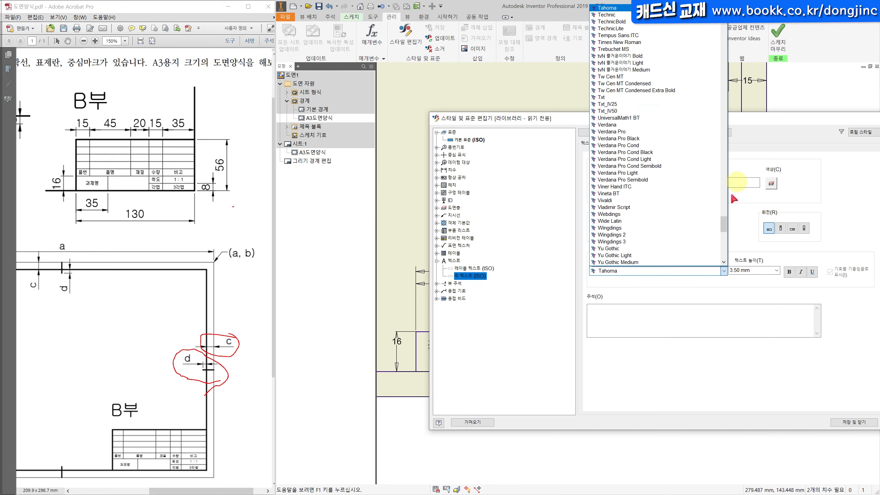
pyautogui.scroll(-2, 722, 222)
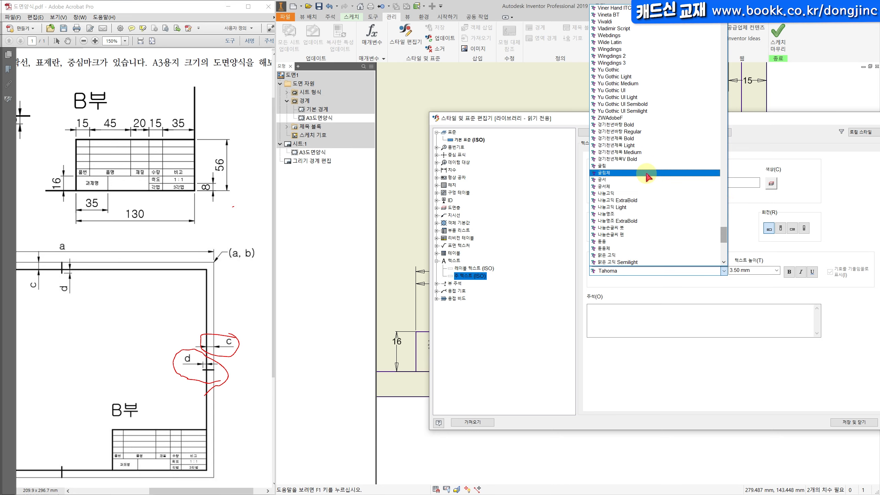
pyautogui.click(647, 172)
pyautogui.click(774, 327)
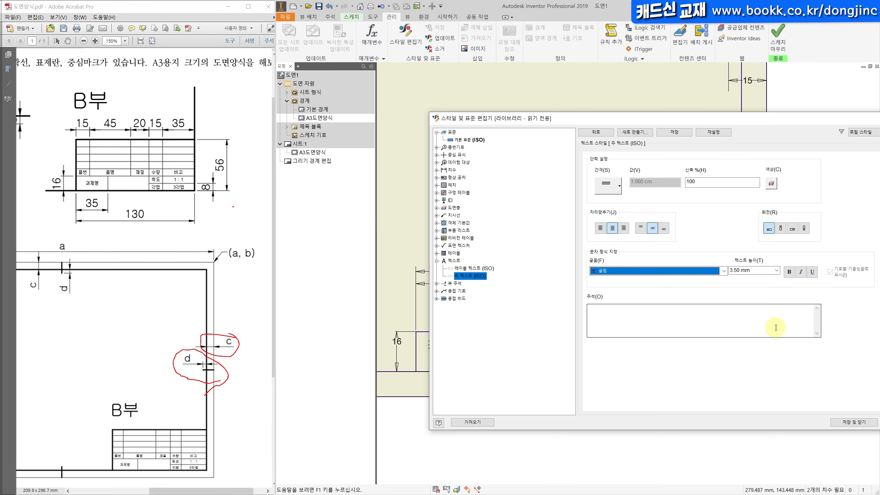
pyautogui.click(847, 423)
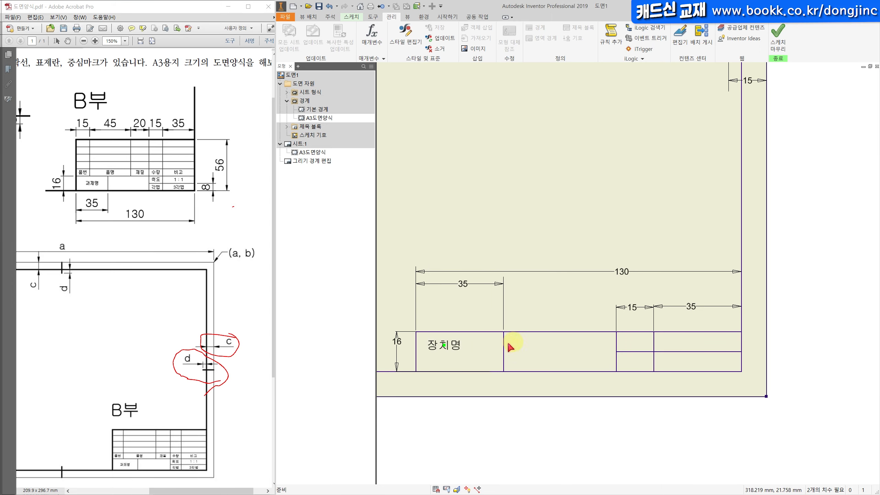
# Step: Add the sketch text 바이스 in the title block cell beside 장치명
pyautogui.click(351, 16)
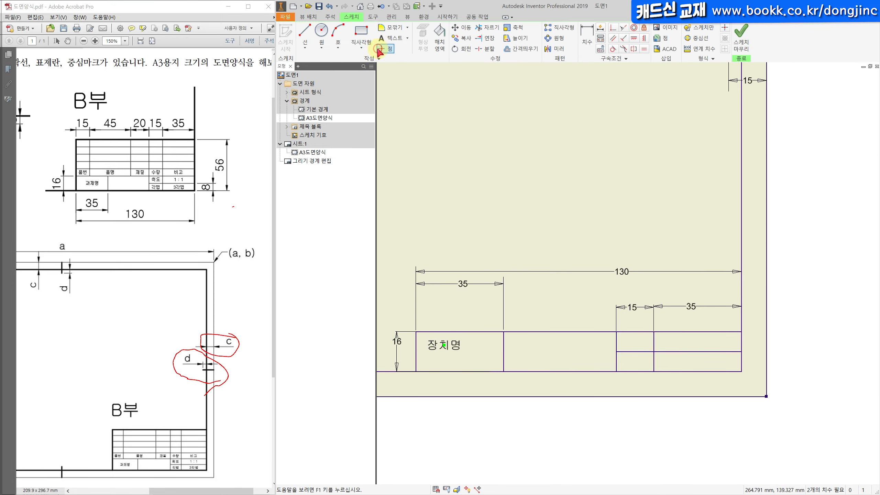
pyautogui.click(399, 39)
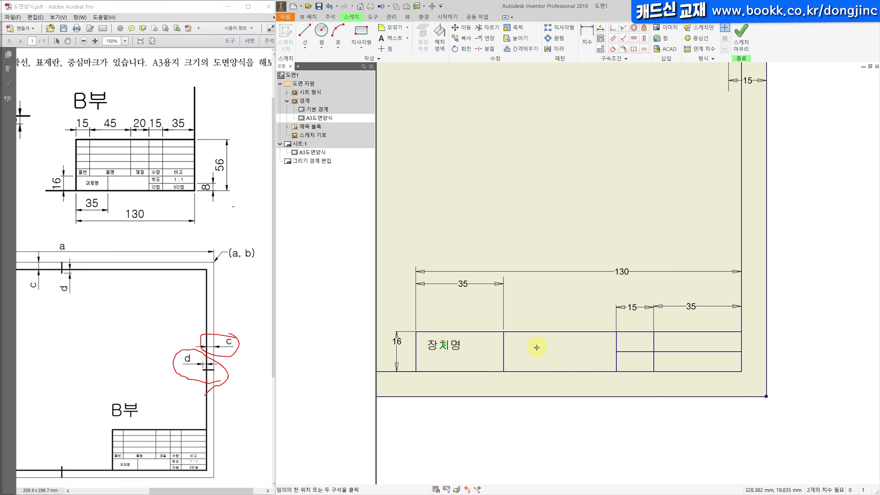
pyautogui.click(580, 340)
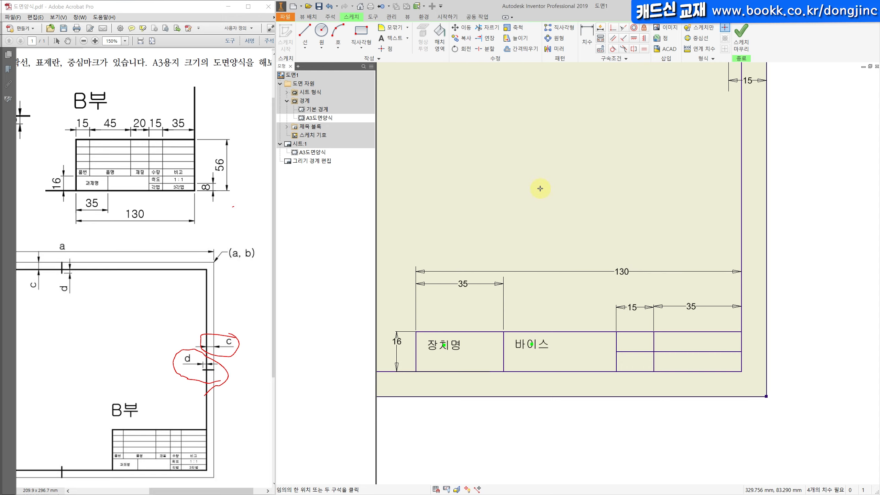
# Step: Add the texts 척도 and 각법 in the upper and lower cells of the 15 mm column
pyautogui.click(676, 320)
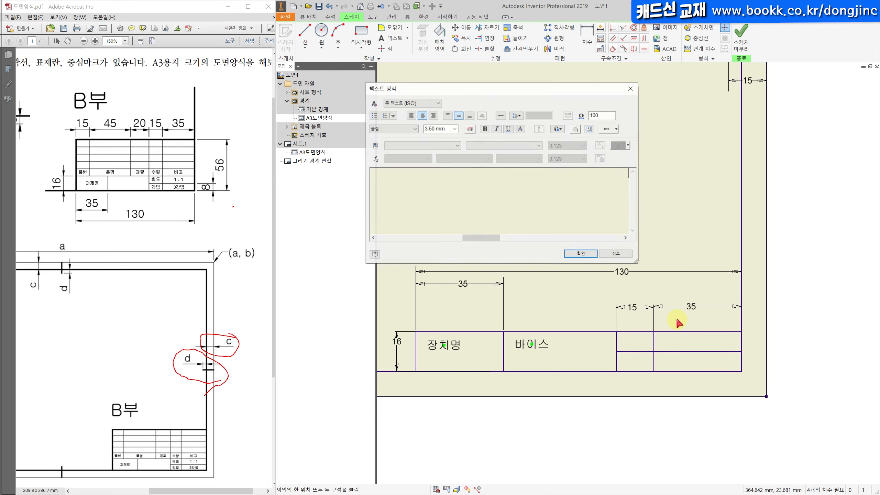
pyautogui.press('Return')
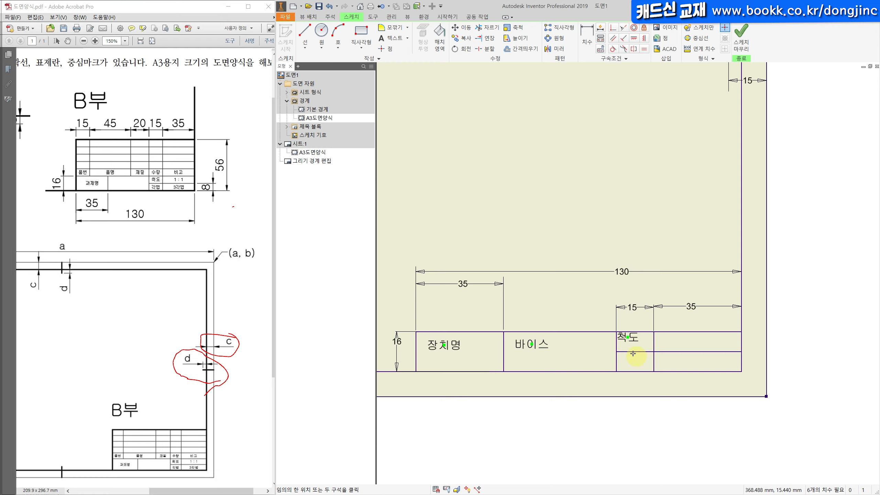
pyautogui.click(618, 357)
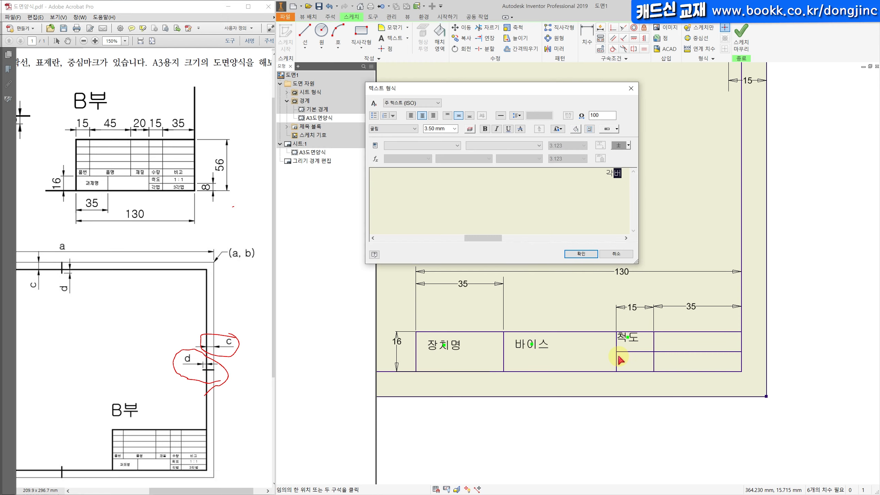
pyautogui.press('Return')
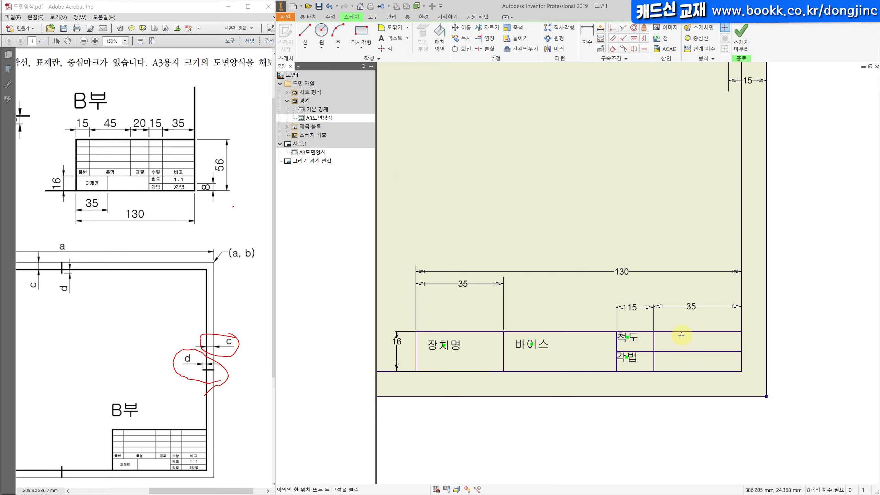
# Step: Add the texts NS and 3각법 in the upper and lower cells of the 35 mm column beside 척도 and 각법
pyautogui.click(660, 336)
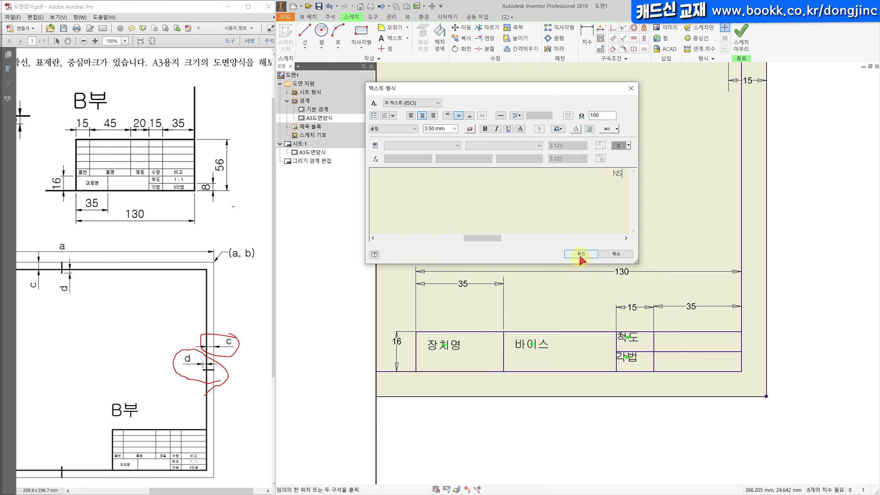
pyautogui.click(582, 254)
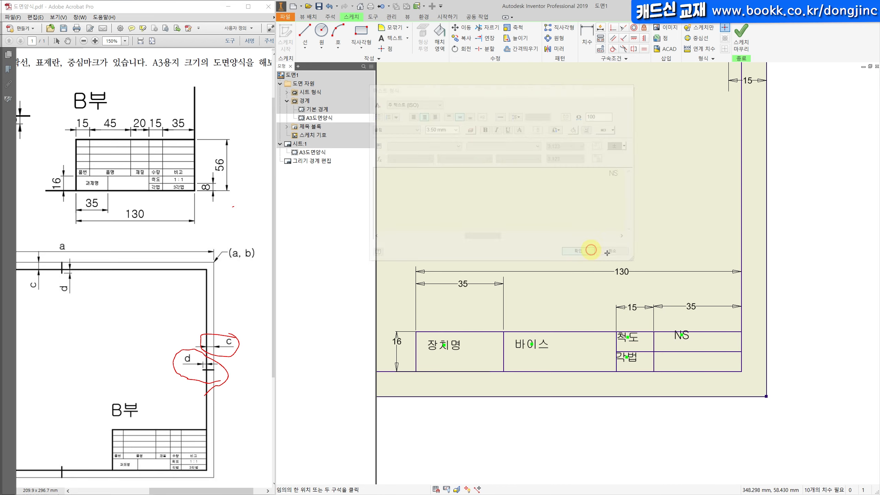
pyautogui.click(722, 351)
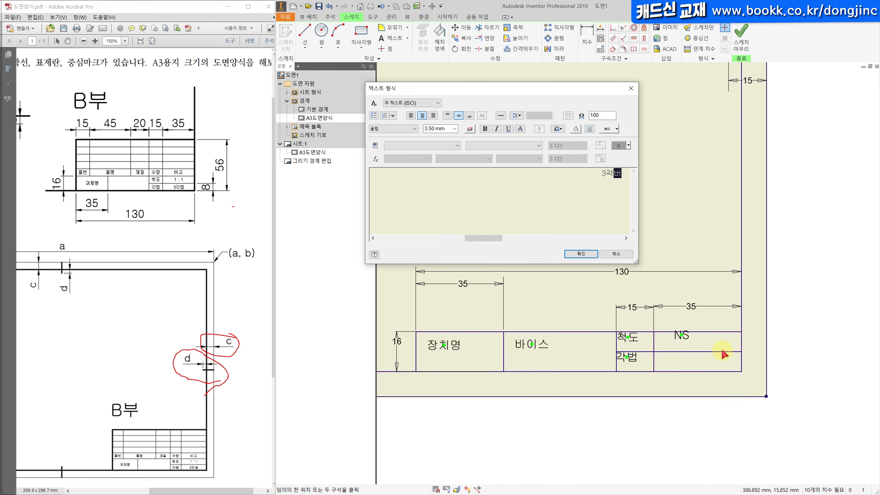
pyautogui.press('Return')
pyautogui.press('Escape')
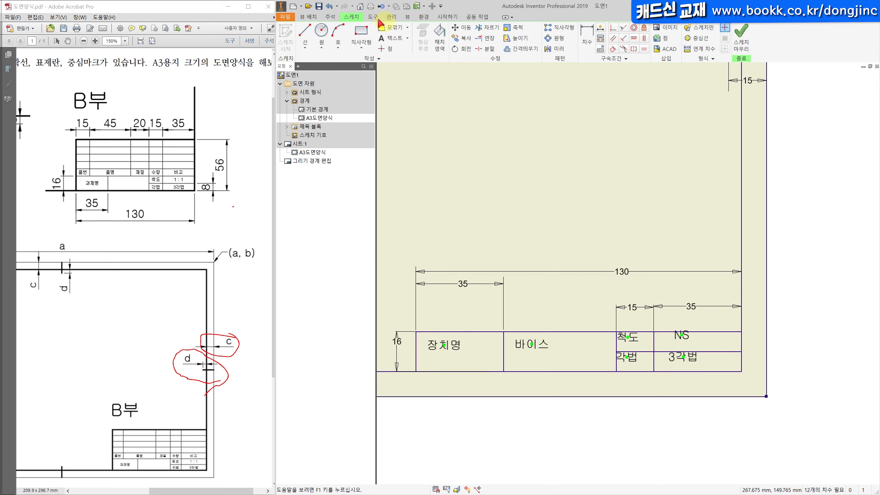
# Step: Align the 바이스 and 장치명 texts with the midpoint of the divider between their cells using Horizontal constraints
pyautogui.click(636, 38)
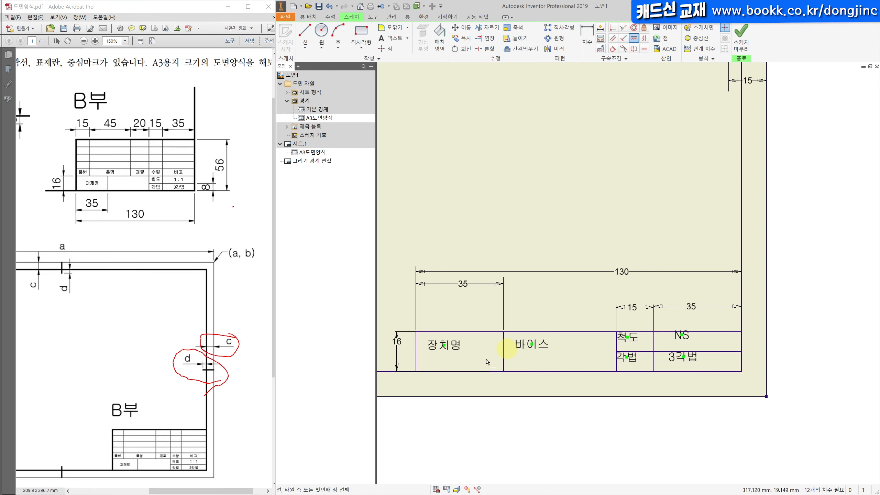
pyautogui.click(504, 352)
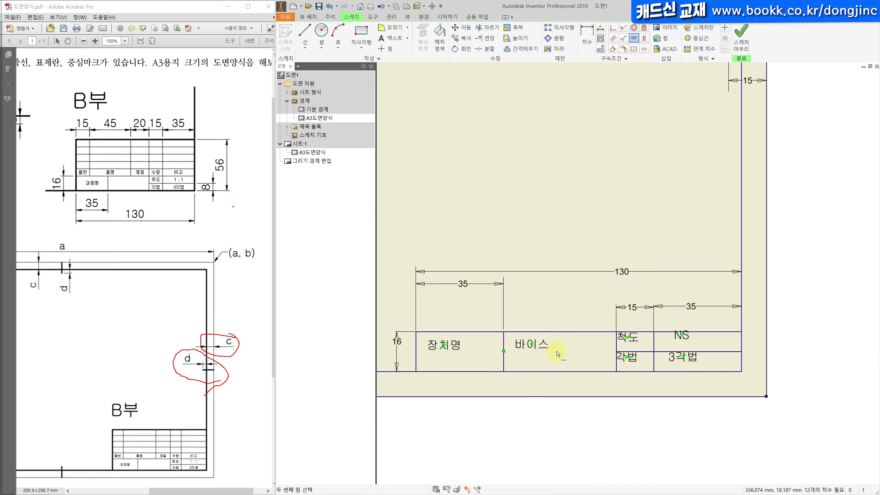
pyautogui.click(532, 344)
pyautogui.click(504, 352)
pyautogui.click(444, 345)
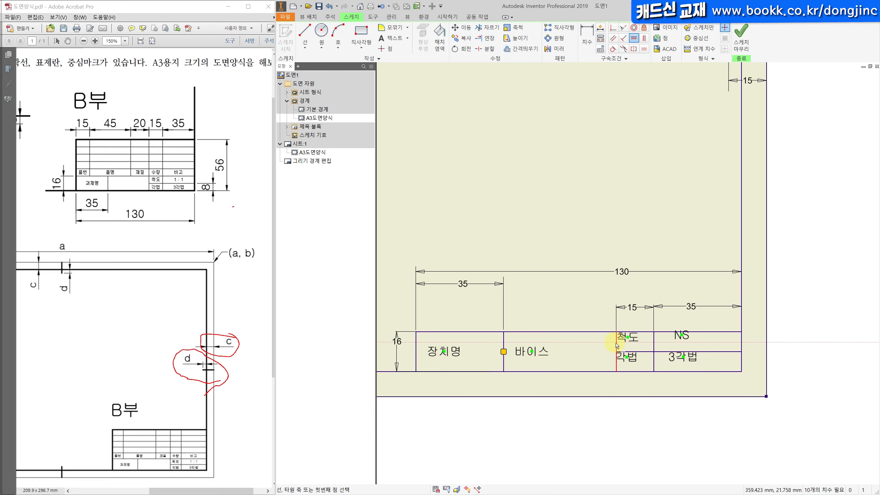
pyautogui.press('Escape')
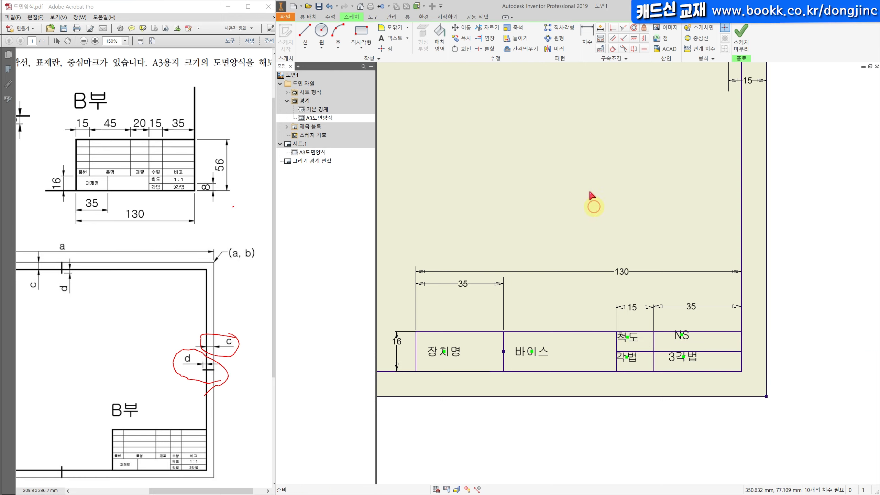
# Step: Split the title block lines around the 척도 and 각법 cells at their intersections
pyautogui.click(485, 48)
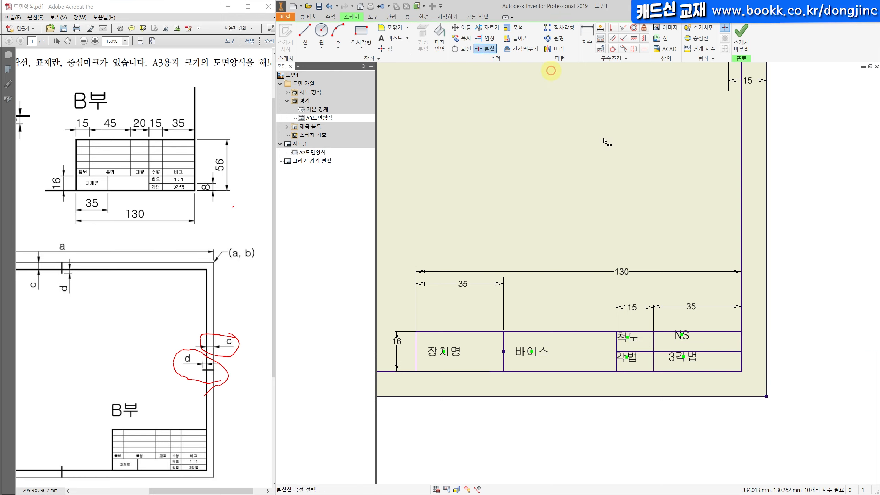
pyautogui.click(616, 352)
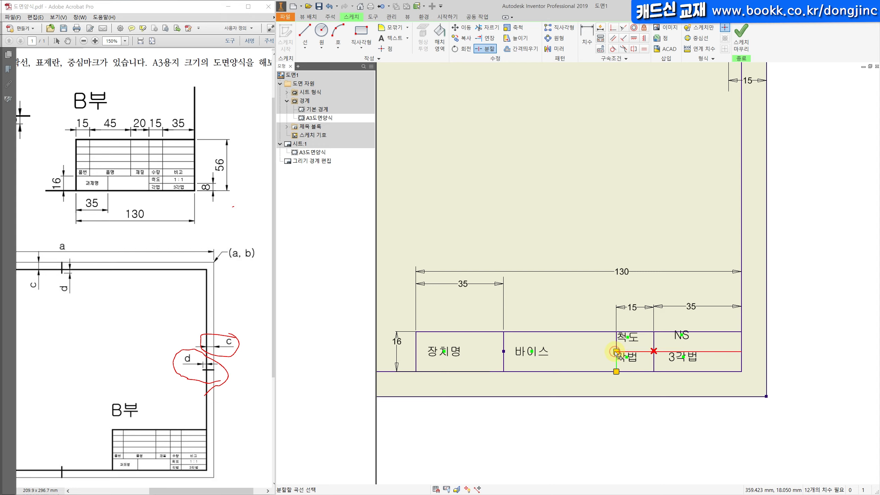
pyautogui.click(654, 332)
pyautogui.click(616, 332)
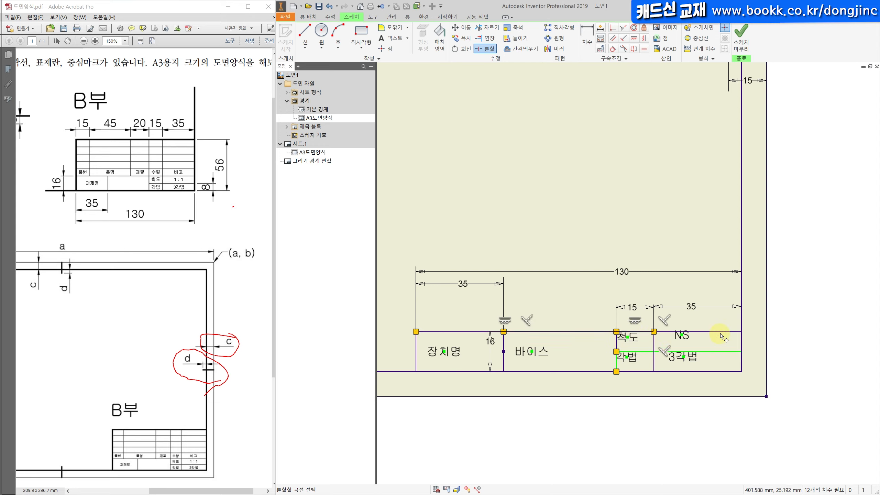
pyautogui.click(654, 352)
pyautogui.press('Escape')
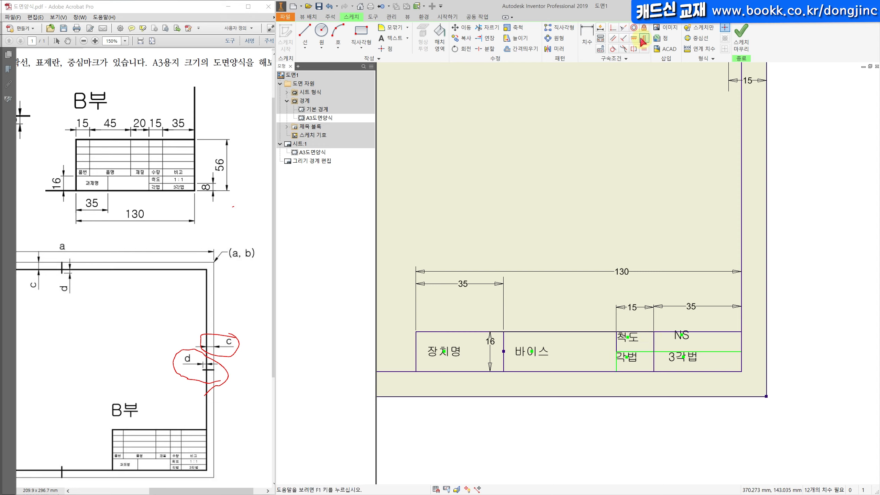
# Step: Dimension the height from the bottom border to the line between the NS and 3각법 rows as 8 mm
pyautogui.press('d')
pyautogui.click(727, 351)
pyautogui.click(727, 371)
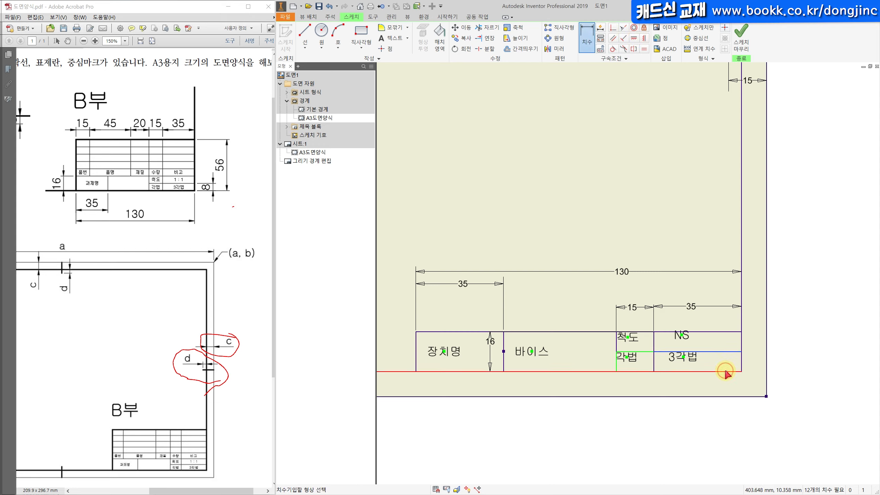
pyautogui.click(761, 356)
pyautogui.press('Return')
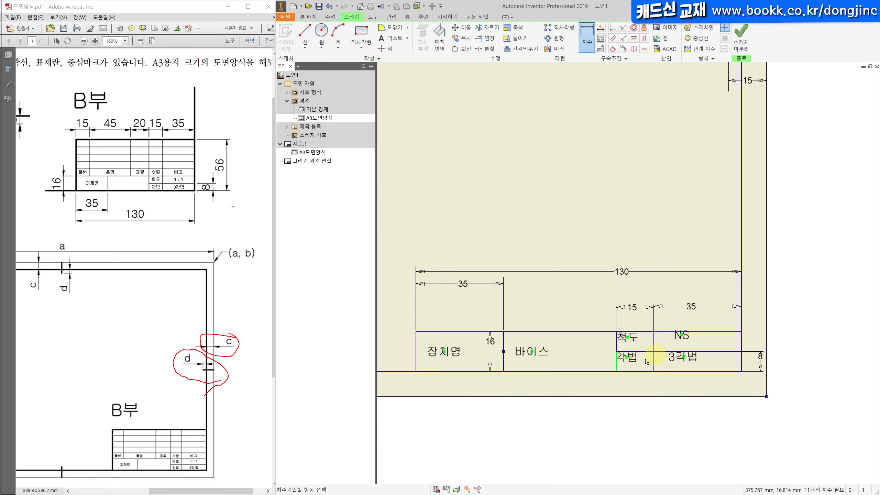
# Step: Make the upper and lower segments of the divider beside 척도 and 각법 collinear
pyautogui.click(626, 29)
pyautogui.click(619, 337)
pyautogui.click(620, 358)
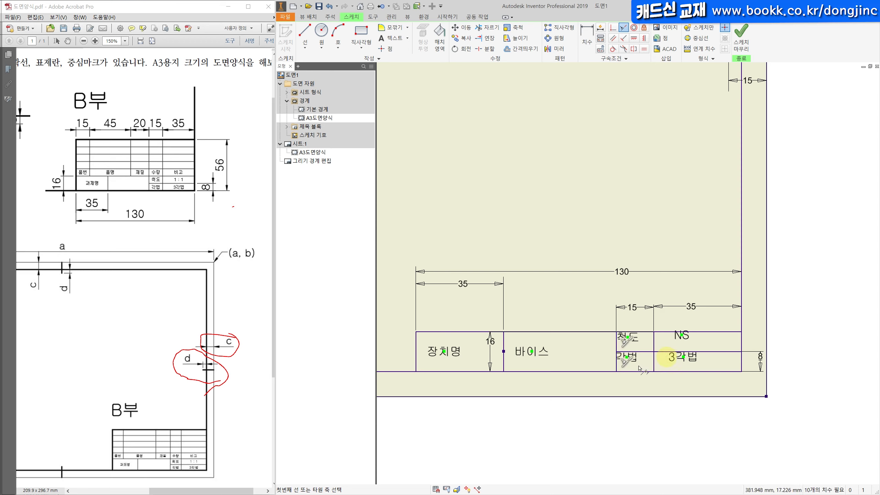
pyautogui.press('Escape')
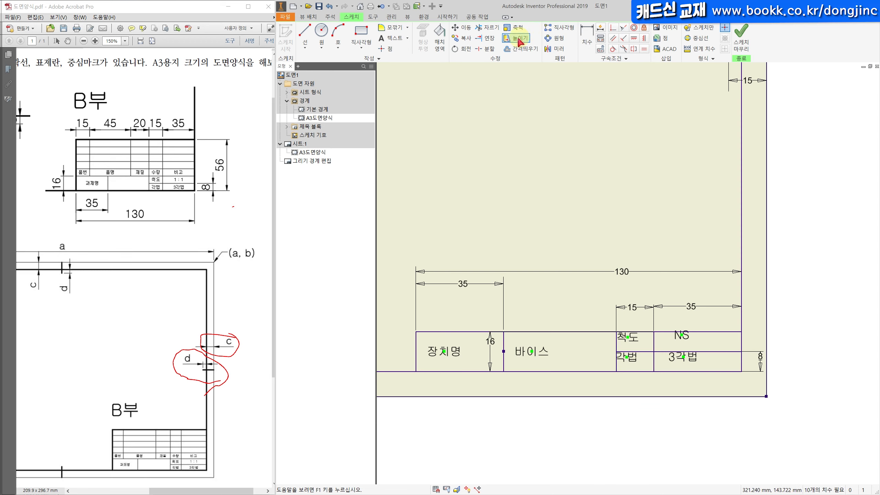
# Step: Split the title block's top edge at the divider between the 장치명 and 바이스 cells
pyautogui.click(484, 50)
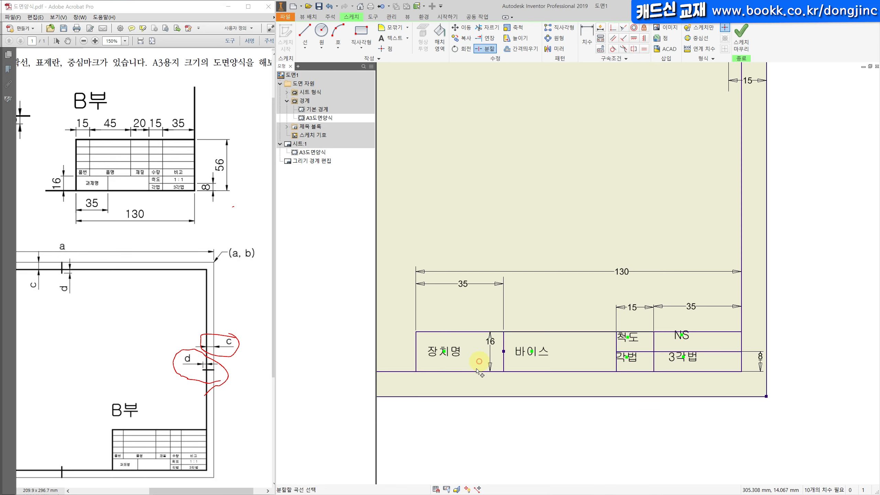
pyautogui.click(504, 332)
pyautogui.press('Escape')
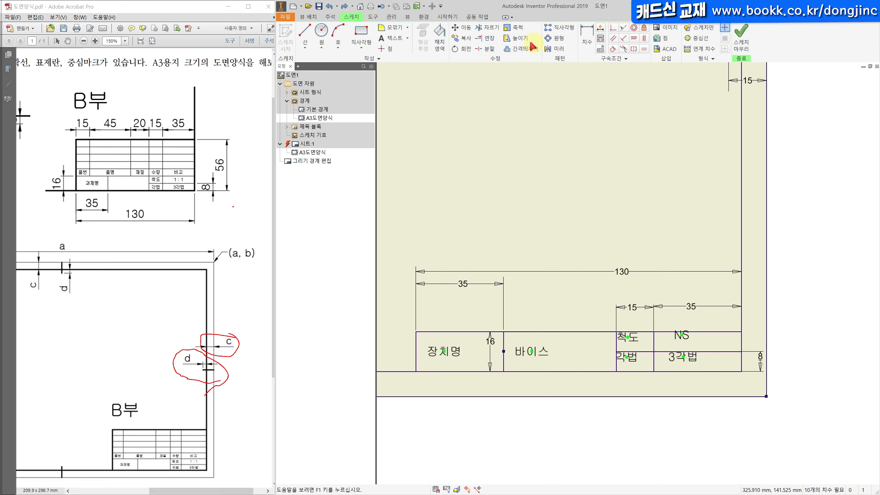
pyautogui.click(487, 49)
pyautogui.click(499, 332)
# Step: Vertically align the centre points of the 장치명 and 바이스 texts with the midpoints of their cells' top edges
pyautogui.click(645, 38)
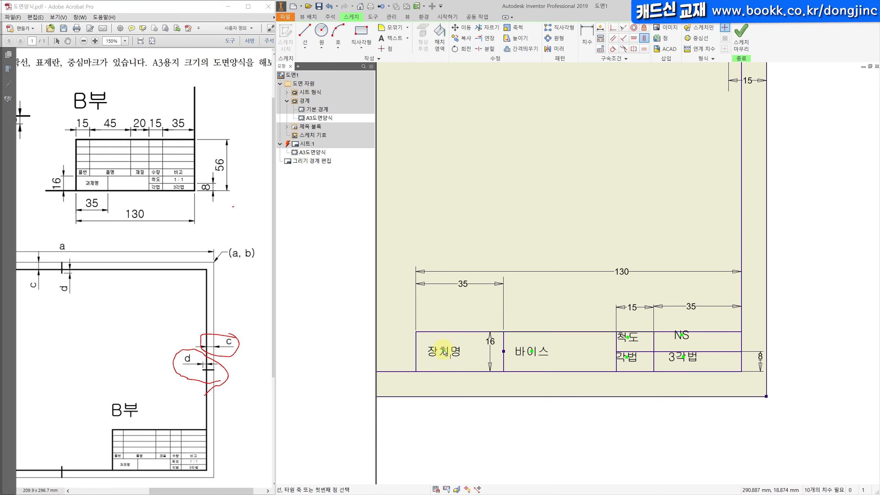
pyautogui.click(443, 353)
pyautogui.click(459, 332)
pyautogui.click(532, 351)
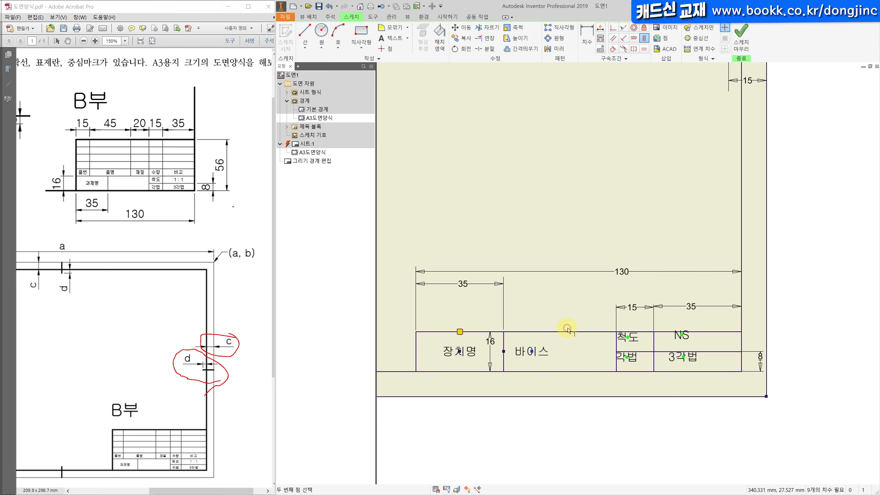
pyautogui.click(561, 332)
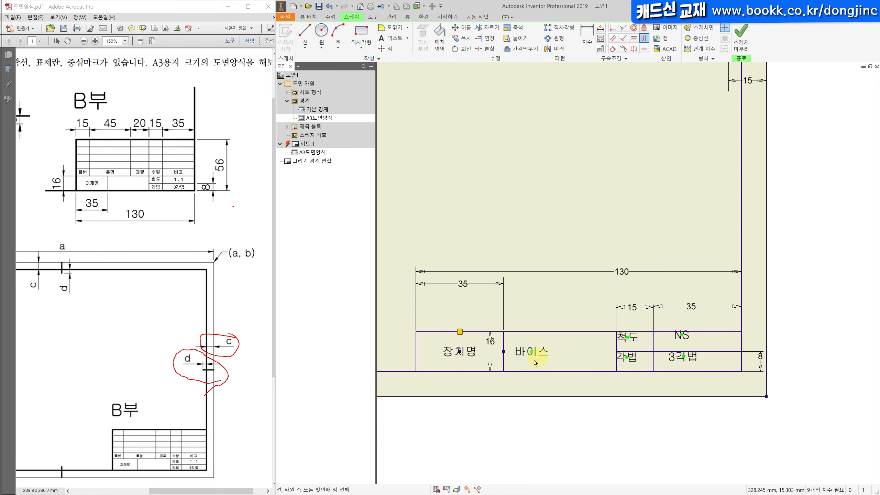
pyautogui.click(560, 332)
# Step: Vertically align the 척도, NS, 3각법 and 각법 texts with the midpoints of the title block's top edge above their columns
pyautogui.click(628, 337)
pyautogui.click(635, 331)
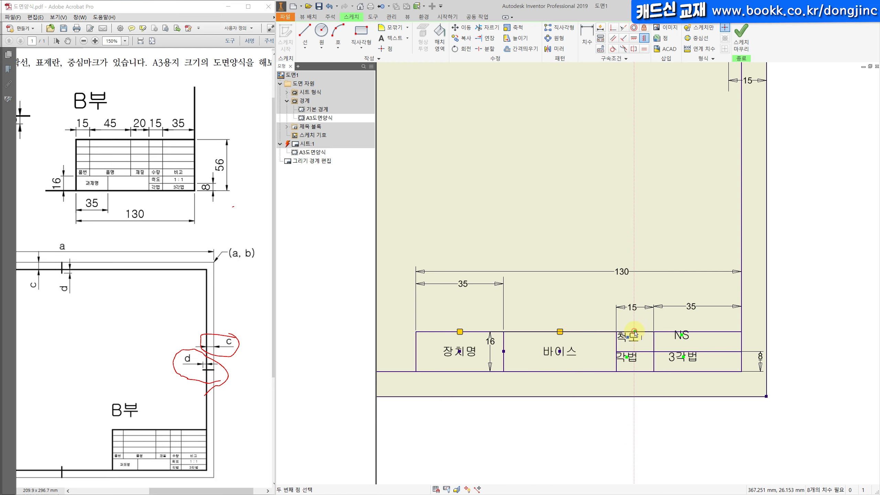
pyautogui.click(682, 335)
pyautogui.click(698, 332)
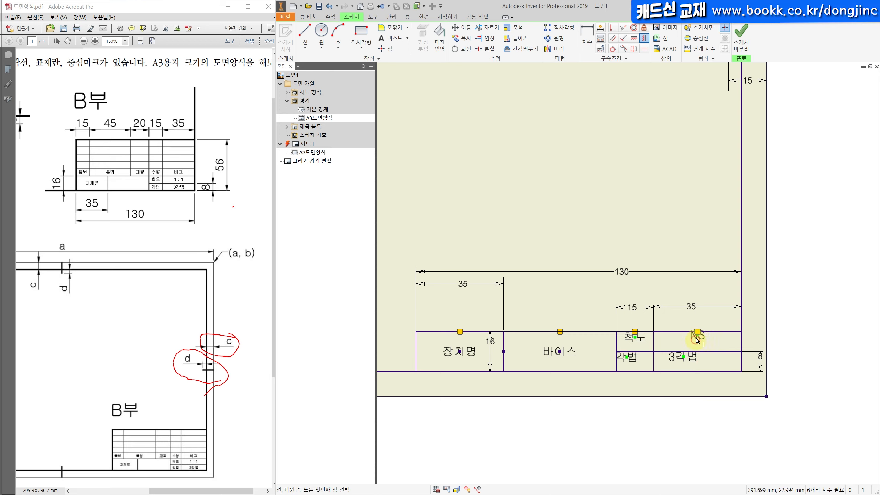
pyautogui.click(683, 357)
pyautogui.click(698, 332)
pyautogui.click(626, 357)
pyautogui.click(635, 332)
# Step: Horizontally align 척도 and 각법 with the midpoints of their cells' side edges, and align NS and 3각법 with those texts
pyautogui.click(634, 38)
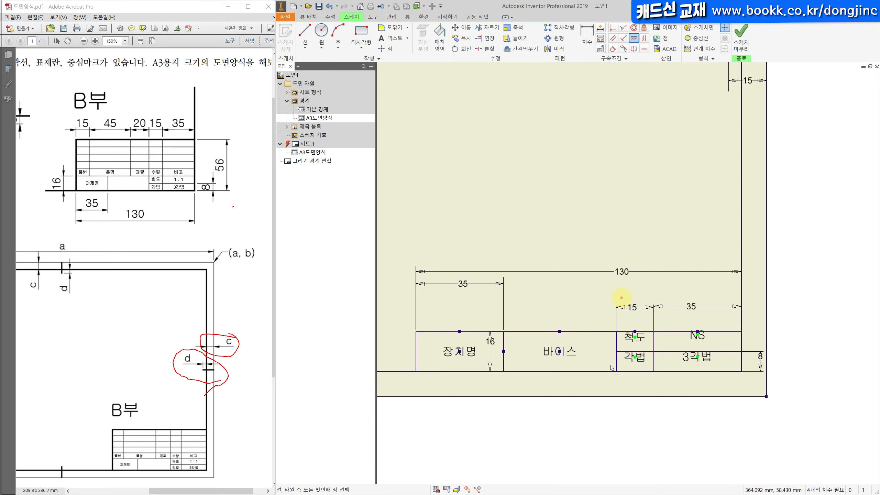
pyautogui.click(635, 336)
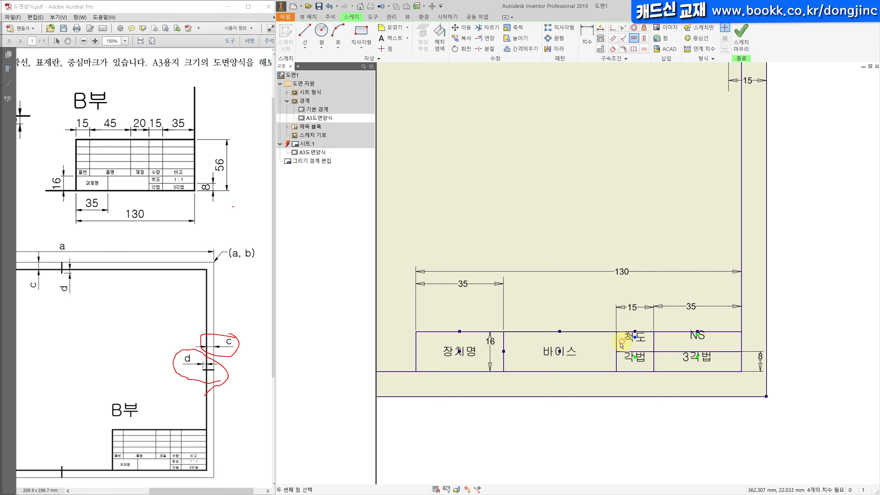
pyautogui.click(617, 341)
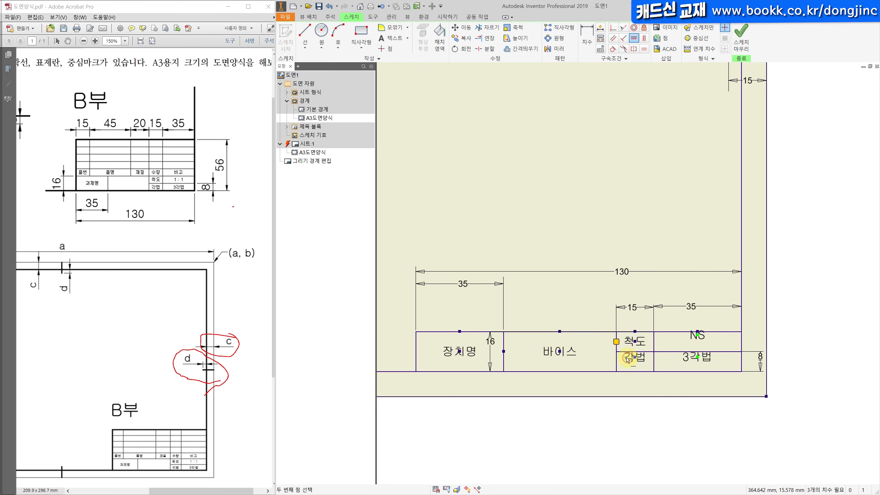
pyautogui.click(616, 361)
pyautogui.click(698, 356)
pyautogui.click(634, 361)
pyautogui.click(635, 342)
pyautogui.click(698, 332)
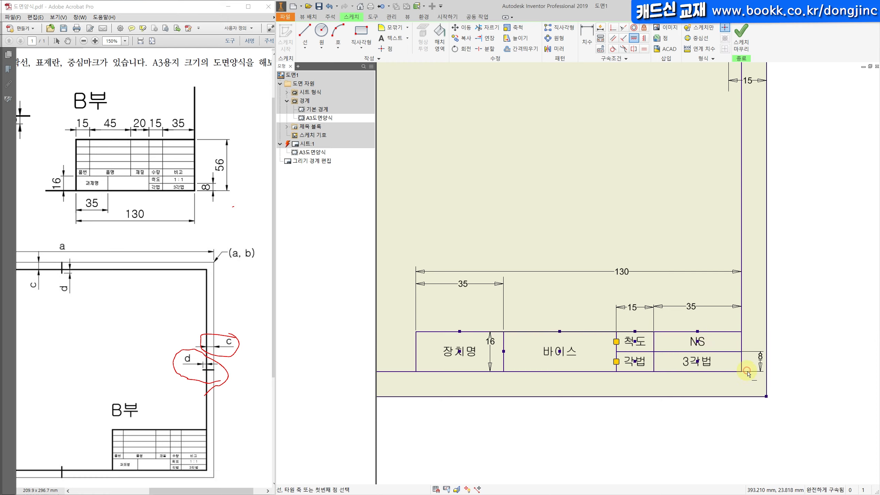
pyautogui.press('Escape')
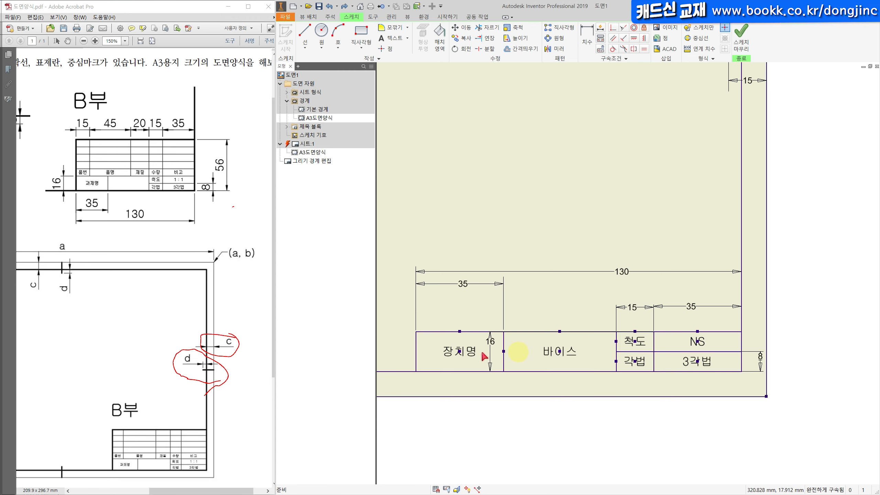
# Step: Bring up the 바이스1-분해도, 조립도.pdf reference drawing in Acrobat in place of the drawing-form PDF
pyautogui.click(230, 12)
pyautogui.click(93, 399)
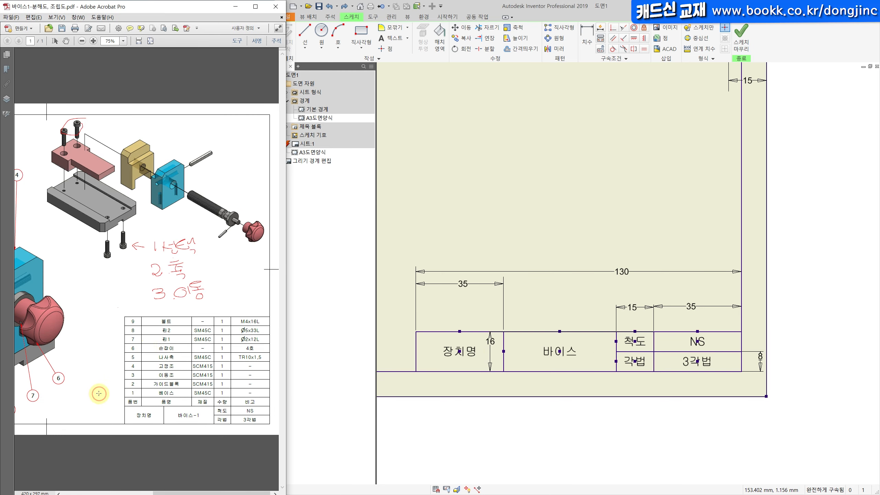
# Step: Return to Inventor, finish the border sketch and save the edits to A3도면양식
pyautogui.click(559, 177)
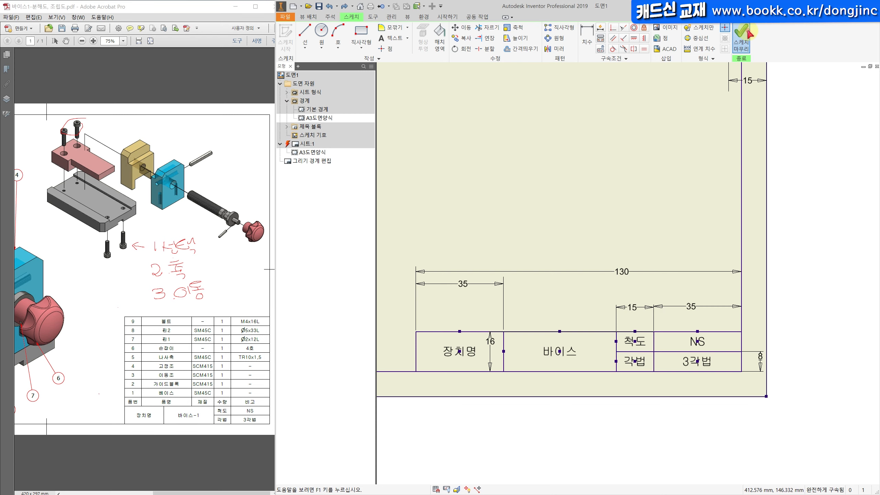
pyautogui.click(741, 38)
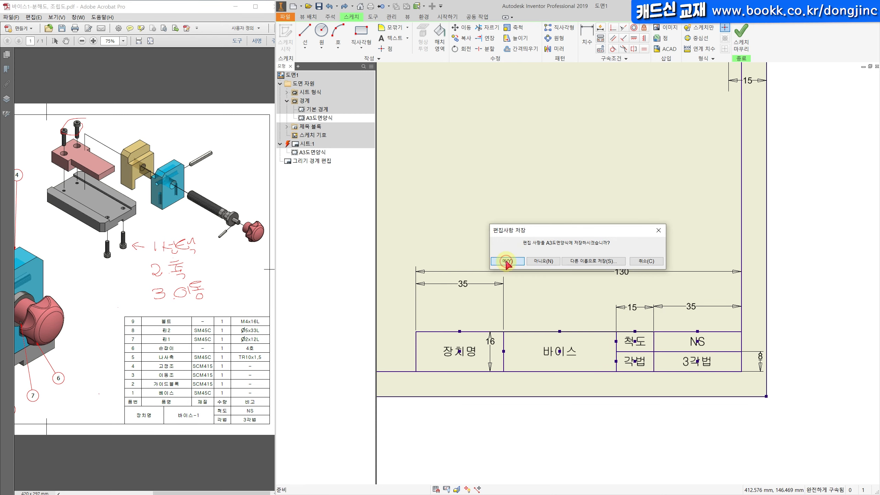
pyautogui.click(502, 262)
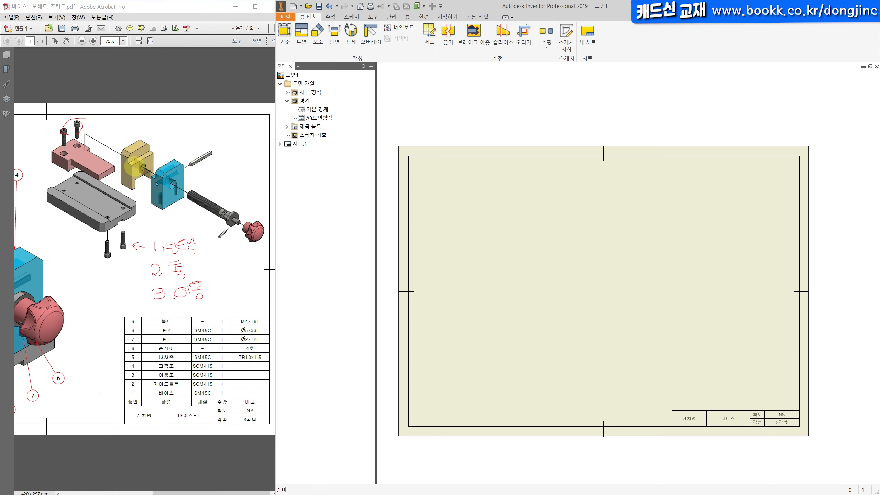
# Step: Examine the whole vise assembly sheet in the reference PDF, including its views, balloons and parts list
pyautogui.click(86, 285)
pyautogui.keyDown('ctrl'); pyautogui.scroll(-2, 91, 286); pyautogui.keyUp('ctrl')
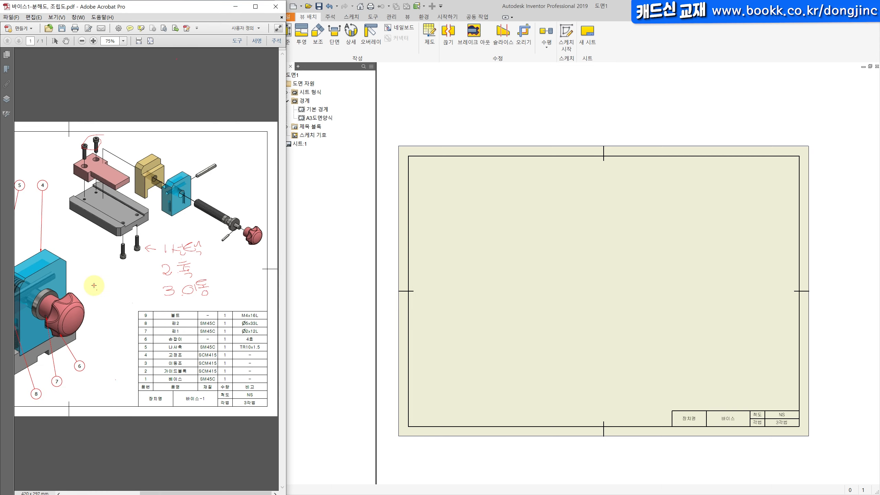
pyautogui.keyDown('ctrl'); pyautogui.scroll(-1, 97, 286); pyautogui.keyUp('ctrl')
pyautogui.click(547, 259)
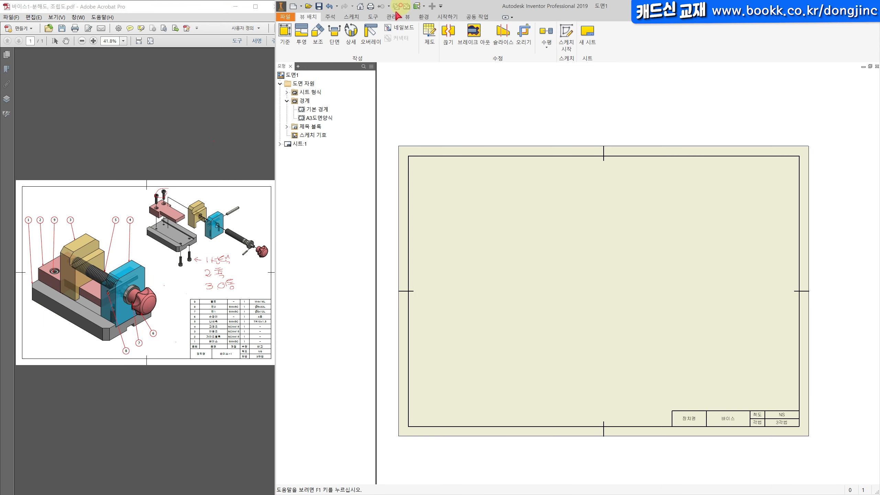
pyautogui.click(285, 35)
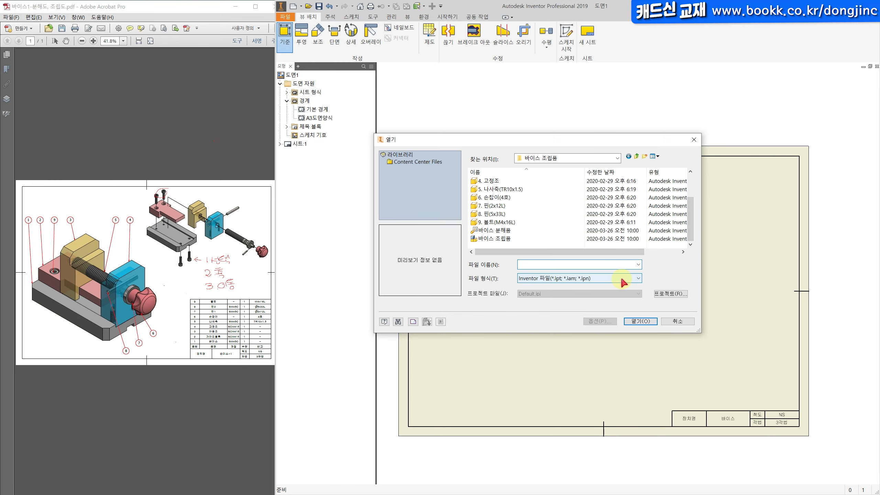
pyautogui.click(499, 239)
pyautogui.click(636, 323)
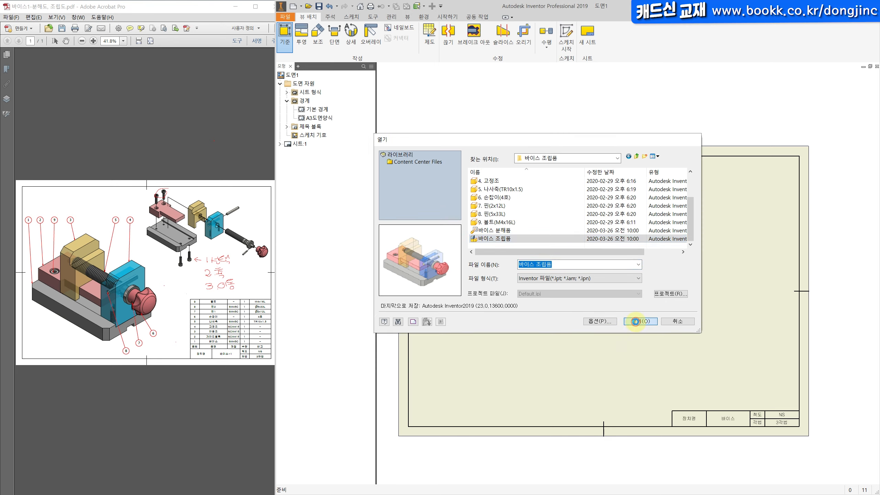
pyautogui.moveTo(558, 150); pyautogui.dragTo(408, 154)
pyautogui.click(733, 300)
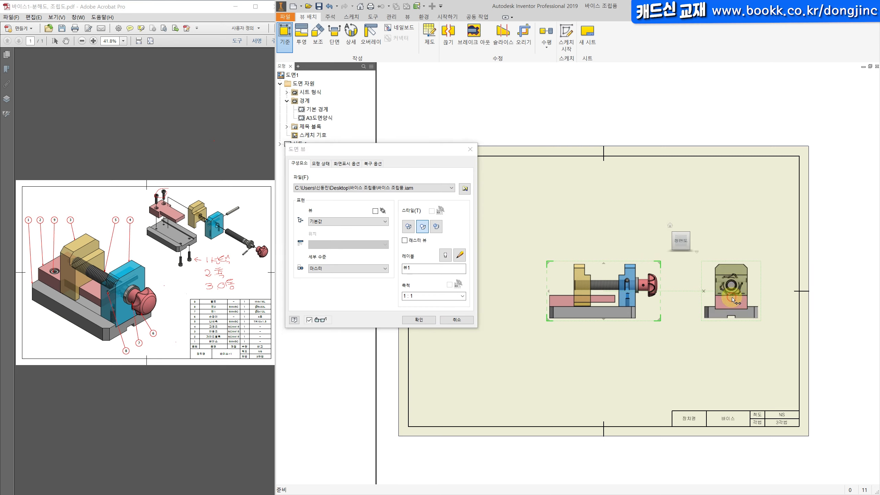
pyautogui.click(589, 218)
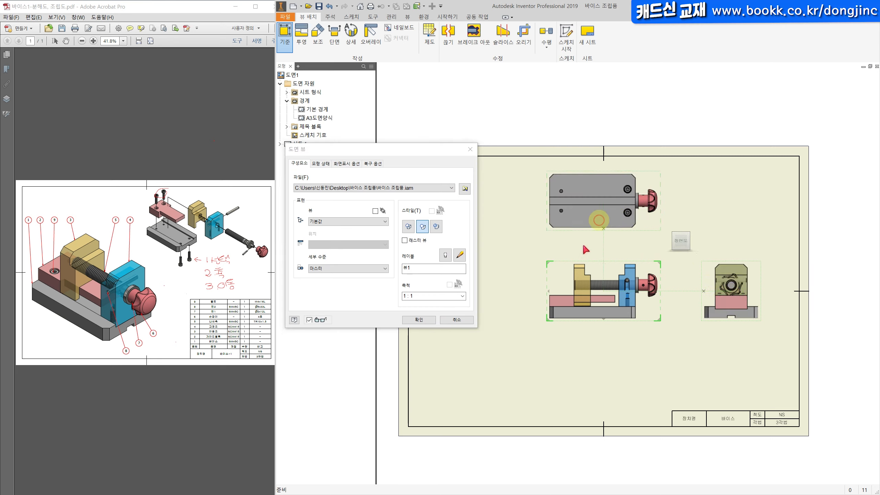
pyautogui.click(500, 302)
pyautogui.click(605, 371)
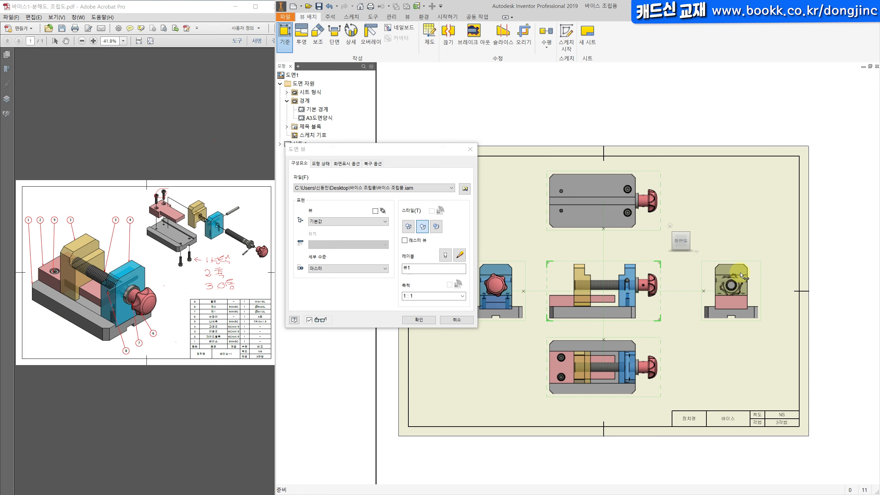
pyautogui.click(457, 320)
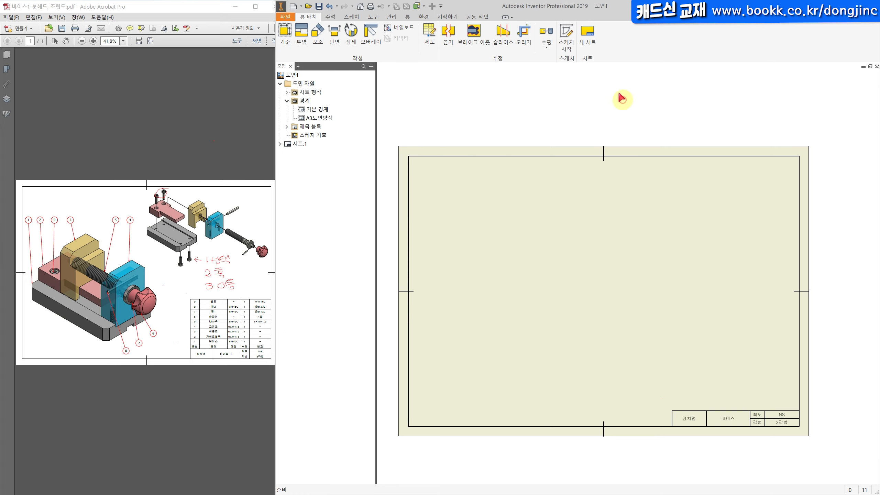
# Step: Set the projection type of the 기본 표준 (ISO) drawing standard to third angle (삼각법) and save the style
pyautogui.click(398, 18)
pyautogui.click(410, 47)
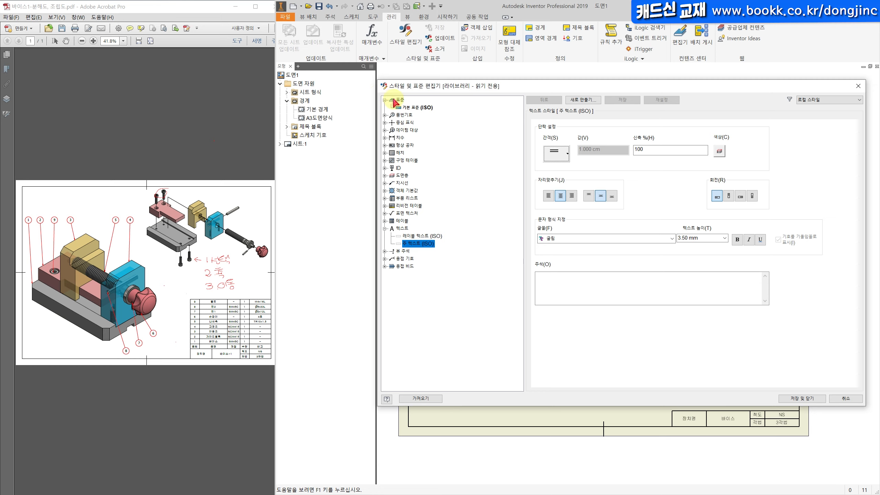
pyautogui.click(397, 100)
pyautogui.click(421, 108)
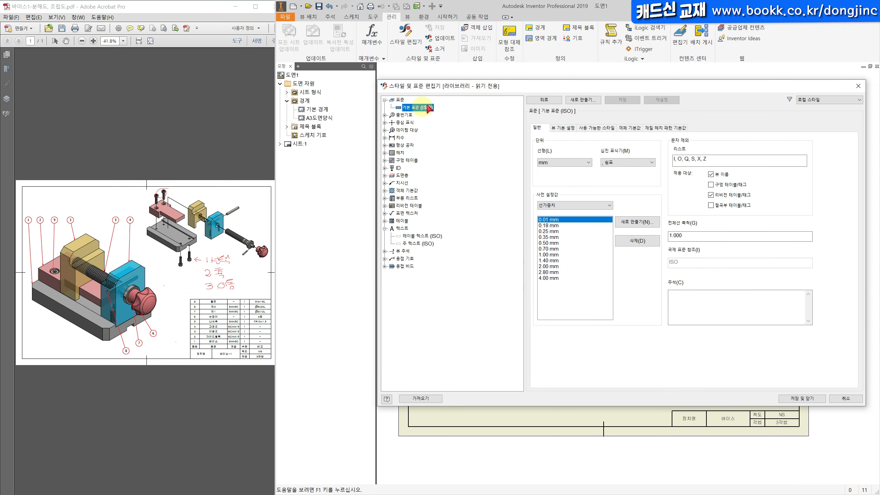
pyautogui.click(573, 128)
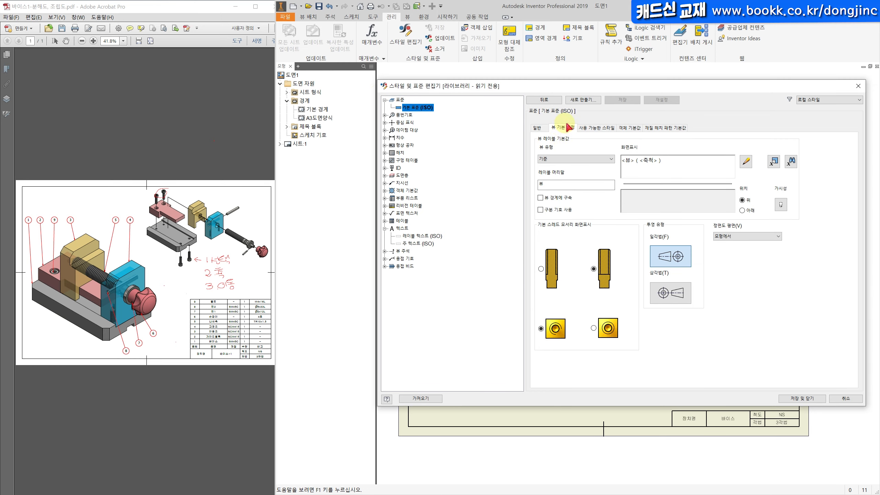
pyautogui.click(675, 294)
pyautogui.click(802, 398)
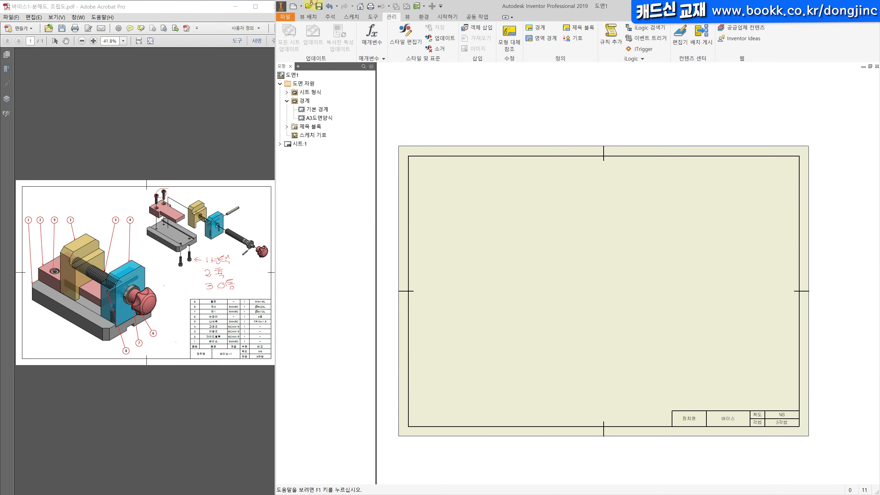
# Step: Start a base view on the A3 sheet using the 바이스 조립품 assembly file
pyautogui.click(308, 16)
pyautogui.click(289, 34)
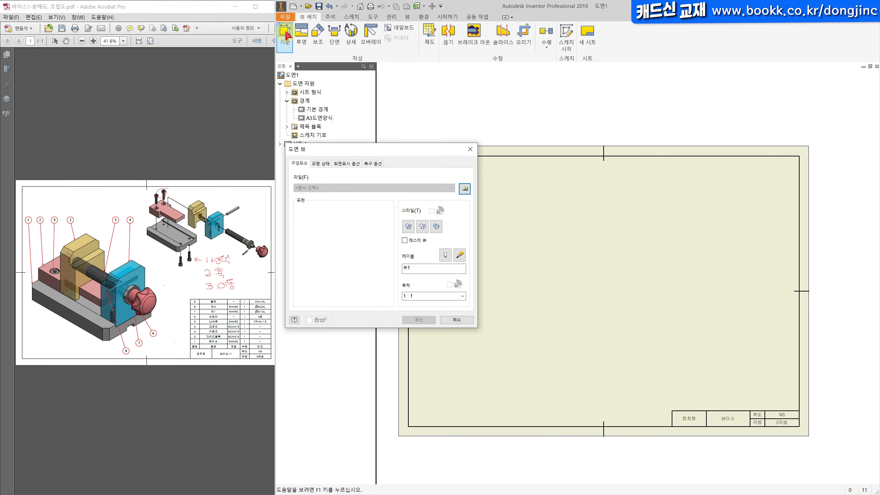
pyautogui.click(464, 189)
pyautogui.click(464, 189)
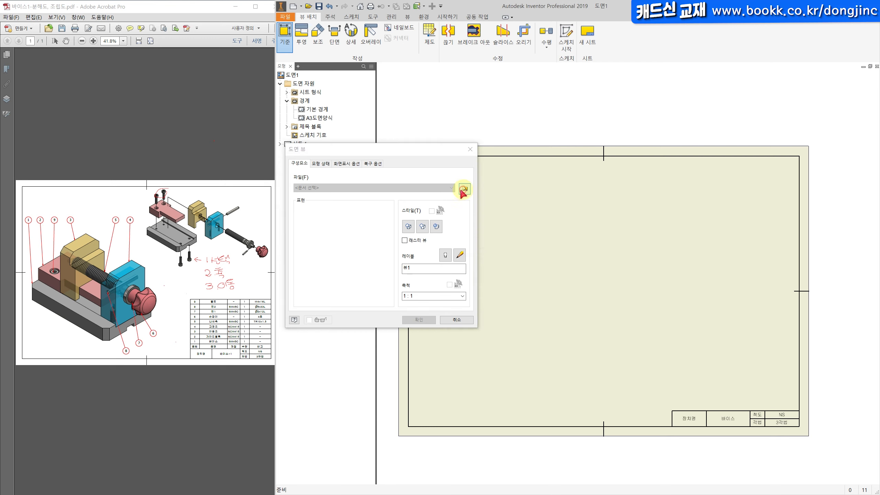
pyautogui.moveTo(536, 203); pyautogui.dragTo(537, 223)
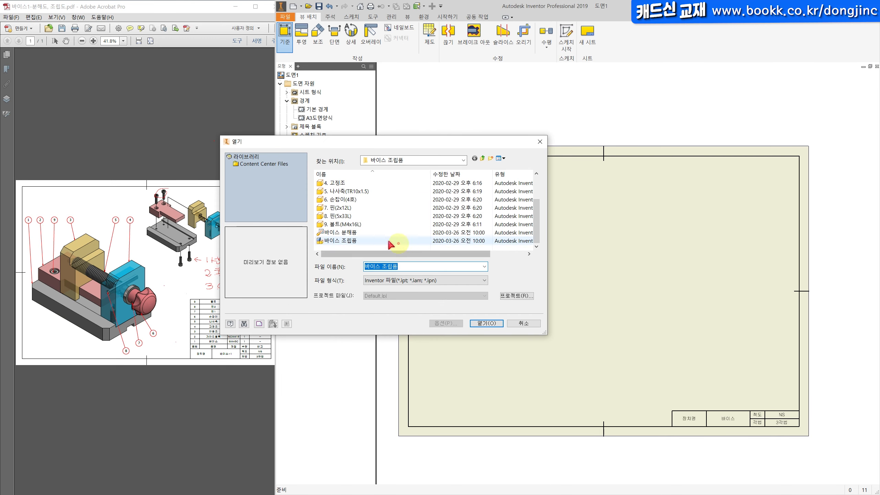
pyautogui.click(348, 242)
pyautogui.click(485, 324)
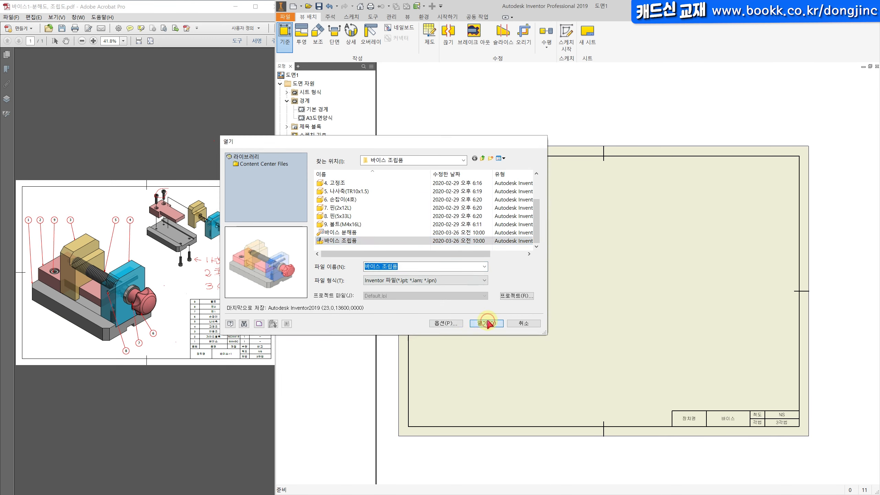
# Step: Orient the vise base view to the isometric home direction, make it shaded and create it on the sheet
pyautogui.moveTo(668, 241)
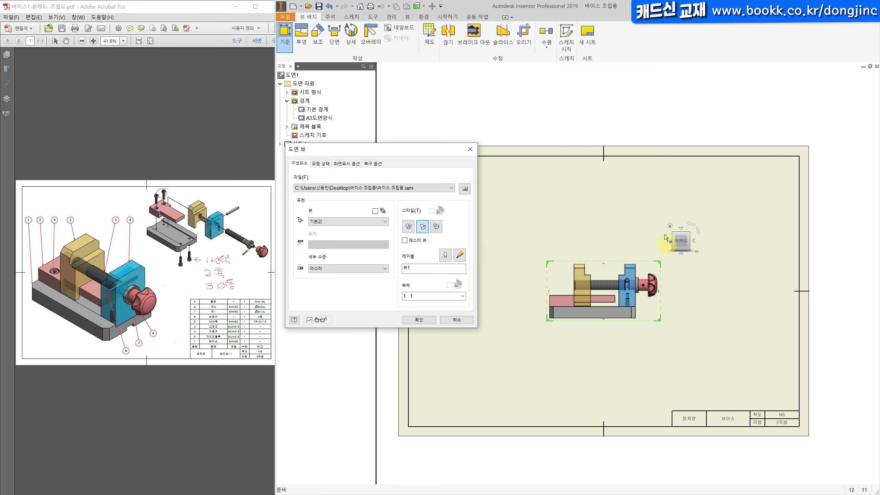
pyautogui.click(670, 227)
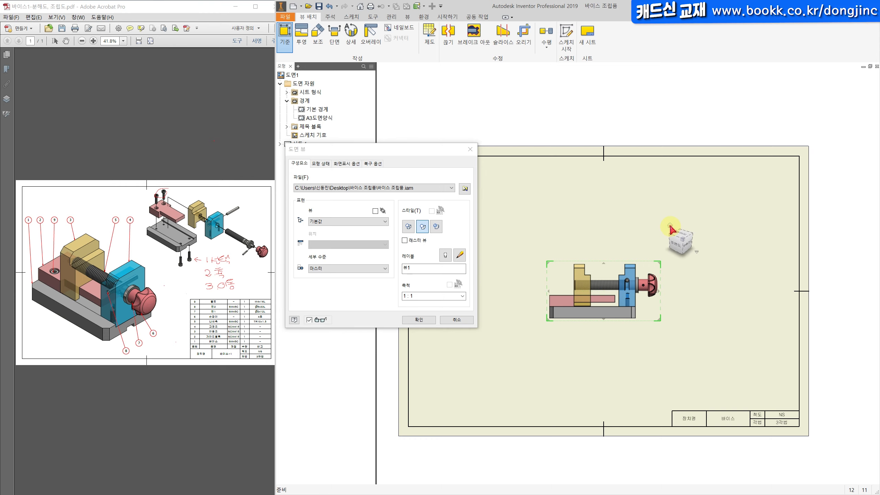
pyautogui.scroll(3, 635, 295)
pyautogui.scroll(-3, 604, 285)
pyautogui.moveTo(605, 285)
pyautogui.mouseDown(button='middle')
pyautogui.moveTo(647, 278)
pyautogui.moveTo(590, 292)
pyautogui.mouseUp(button='middle')
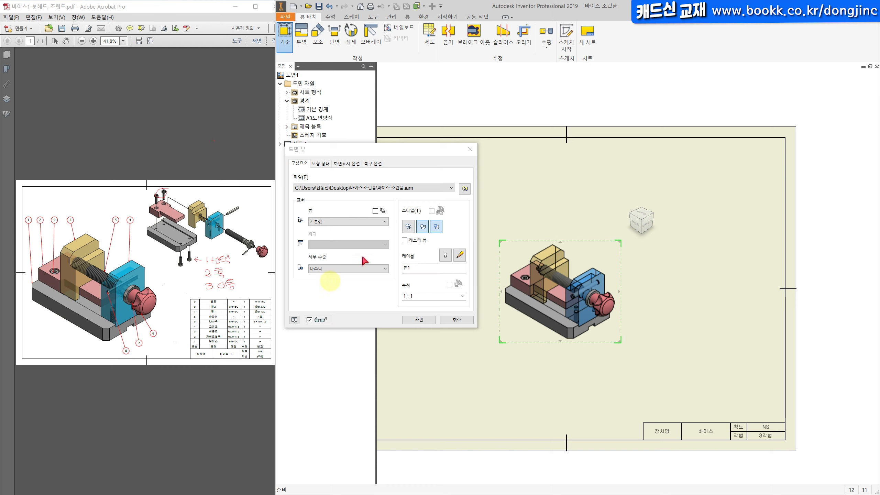
pyautogui.click(415, 320)
pyautogui.moveTo(495, 317)
pyautogui.mouseDown(button='middle')
pyautogui.moveTo(405, 284)
pyautogui.moveTo(475, 289)
pyautogui.mouseUp(button='middle')
pyautogui.click(557, 343)
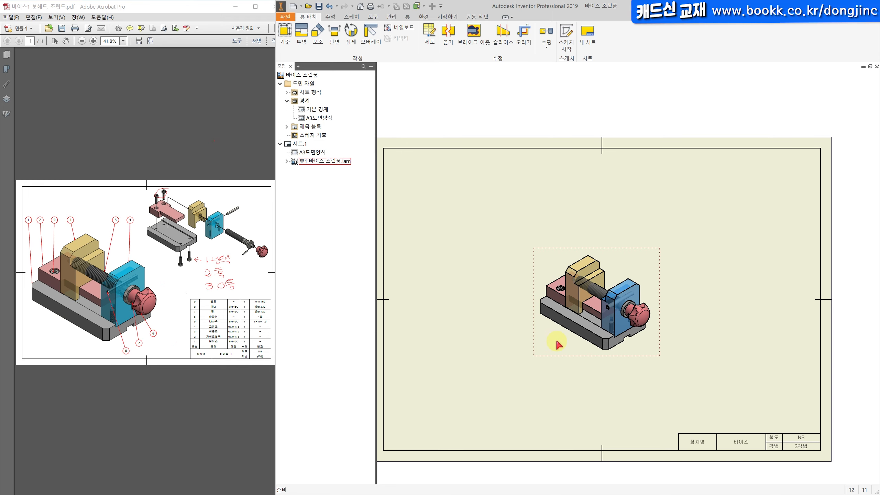
pyautogui.scroll(3, 561, 333)
pyautogui.scroll(-3, 568, 362)
pyautogui.scroll(1, 568, 361)
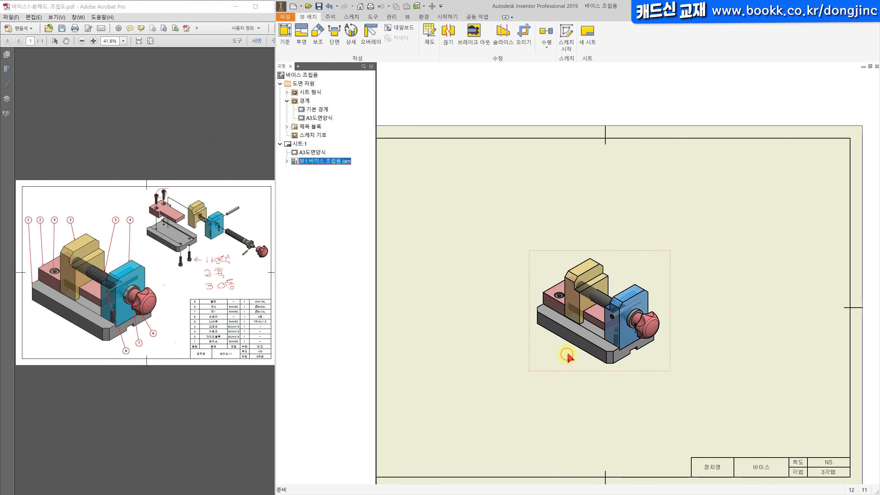
# Step: Try displaying the isometric vise assembly view as unshaded linework with hidden lines shown
pyautogui.doubleClick(567, 356)
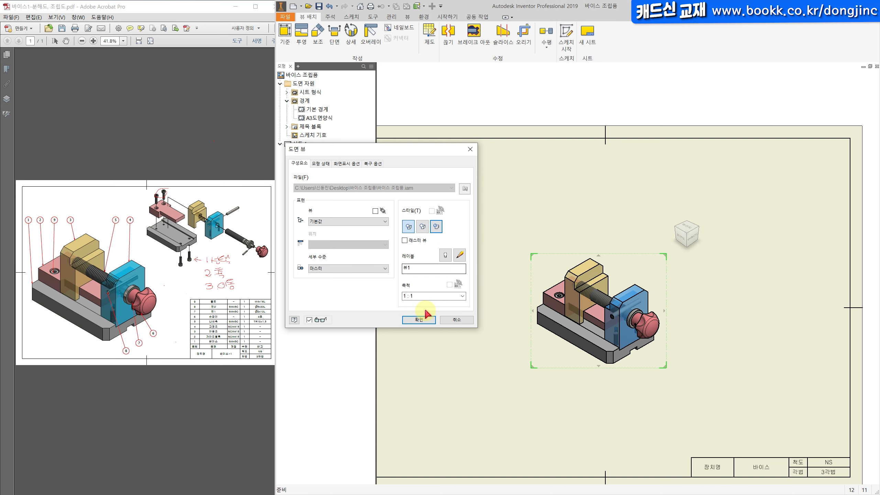
pyautogui.click(419, 319)
pyautogui.scroll(3, 599, 338)
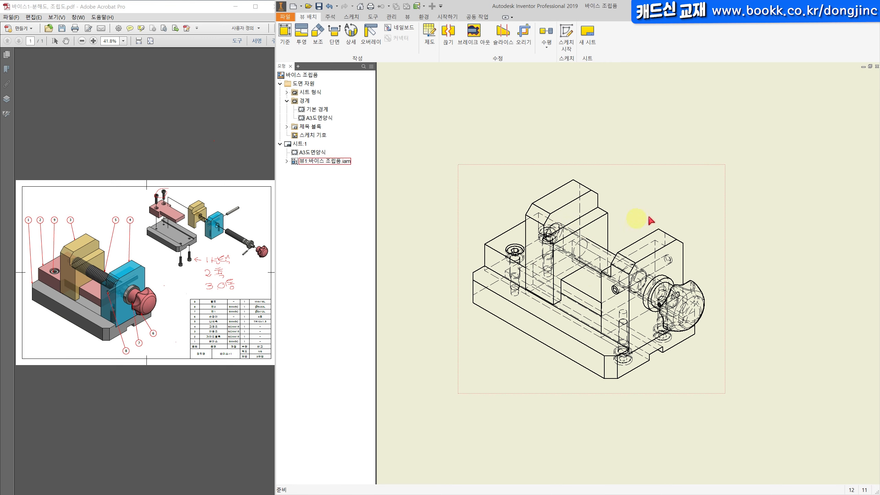
pyautogui.scroll(-3, 600, 302)
# Step: Set the vise assembly view's style to shaded with hidden lines removed
pyautogui.doubleClick(536, 345)
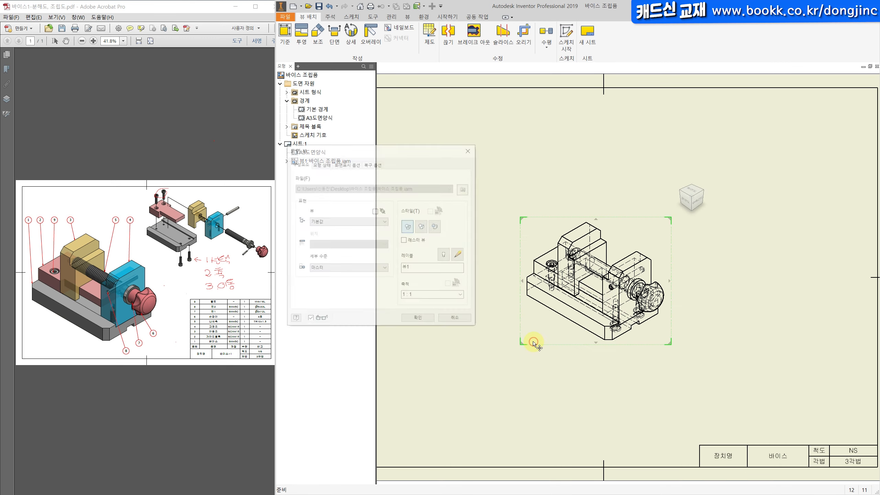
pyautogui.click(424, 227)
pyautogui.click(416, 320)
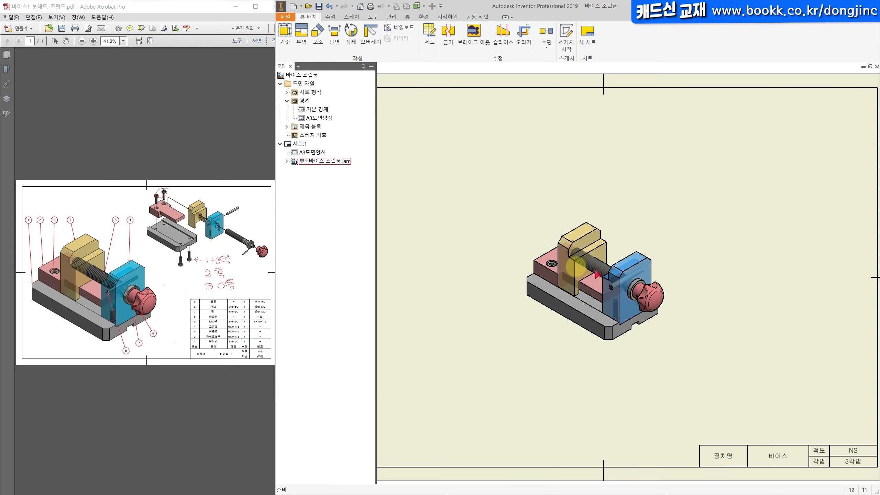
# Step: Enable the display of thread features (스레드 피쳐) in the vise assembly view
pyautogui.doubleClick(563, 337)
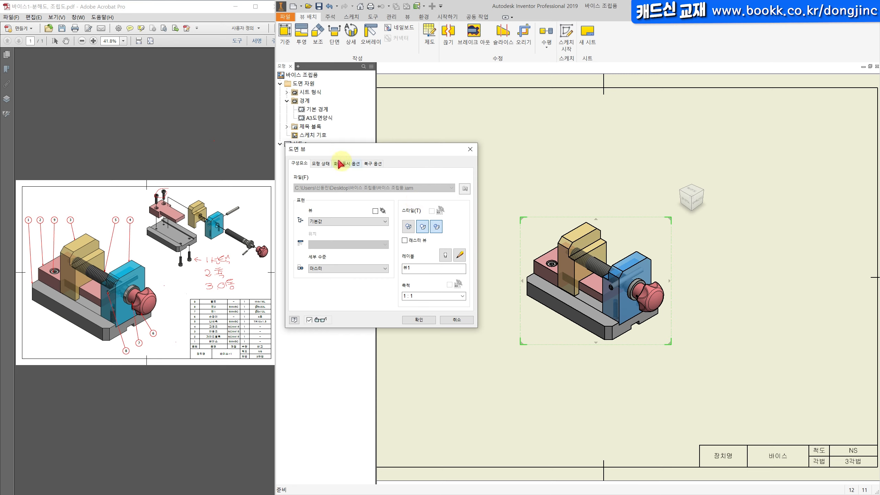
pyautogui.click(353, 166)
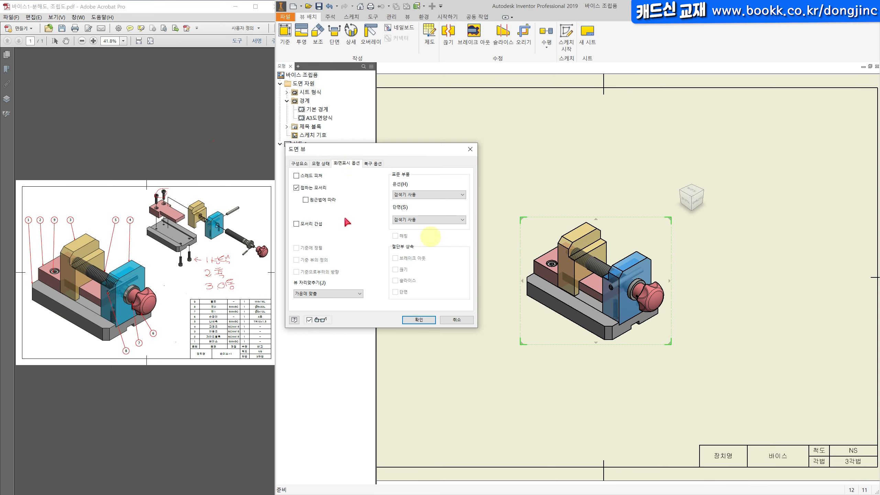
pyautogui.click(311, 175)
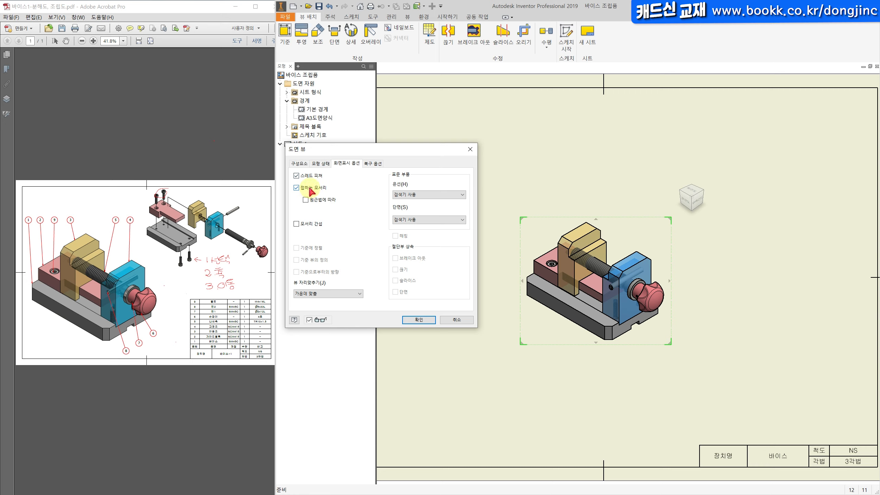
pyautogui.click(416, 319)
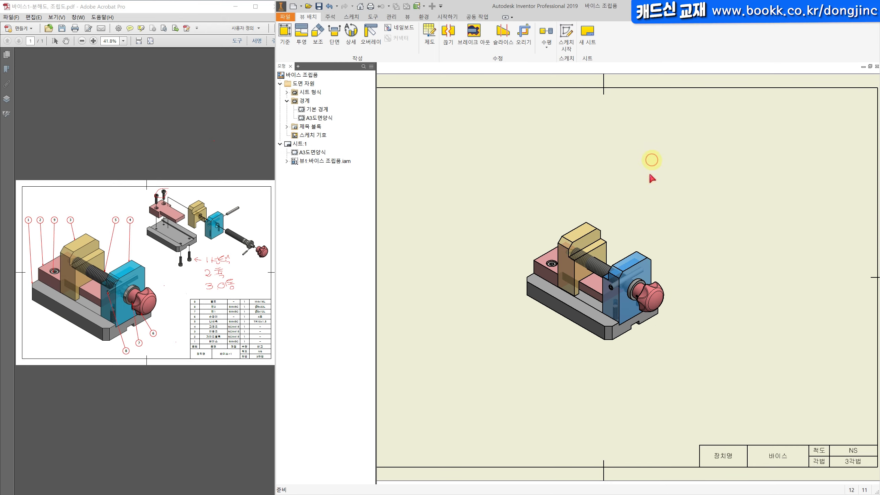
# Step: Set the vise assembly view's scale to 2:1 and reposition the view in the lower-left area of the sheet
pyautogui.scroll(-5, 653, 179)
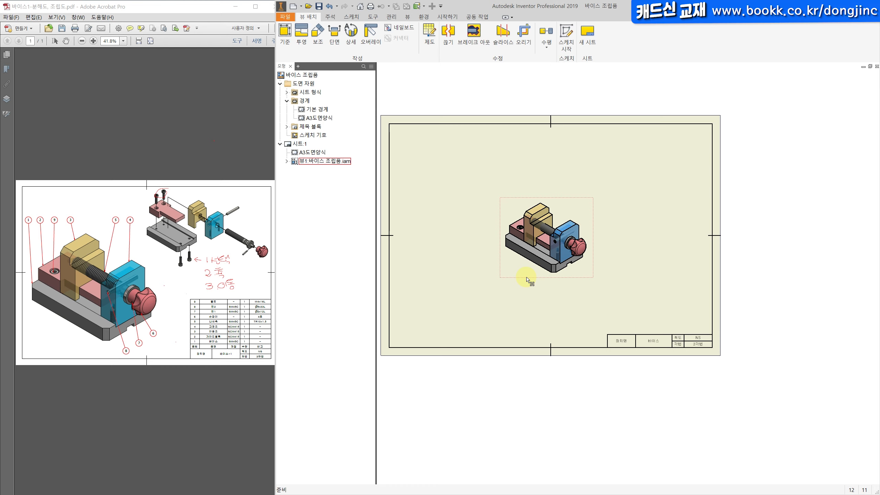
pyautogui.doubleClick(527, 279)
pyautogui.click(434, 296)
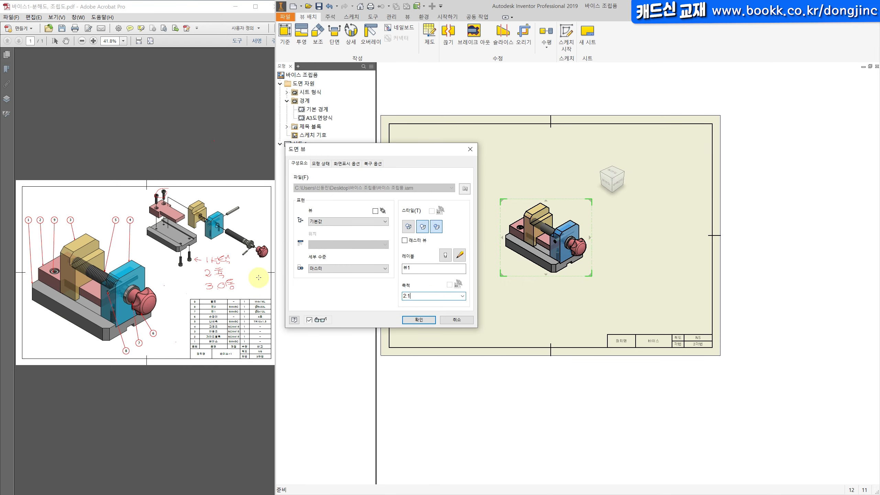
pyautogui.press('Return')
pyautogui.moveTo(495, 313)
pyautogui.mouseDown()
pyautogui.moveTo(444, 321)
pyautogui.moveTo(466, 328)
pyautogui.mouseUp()
pyautogui.click(655, 307)
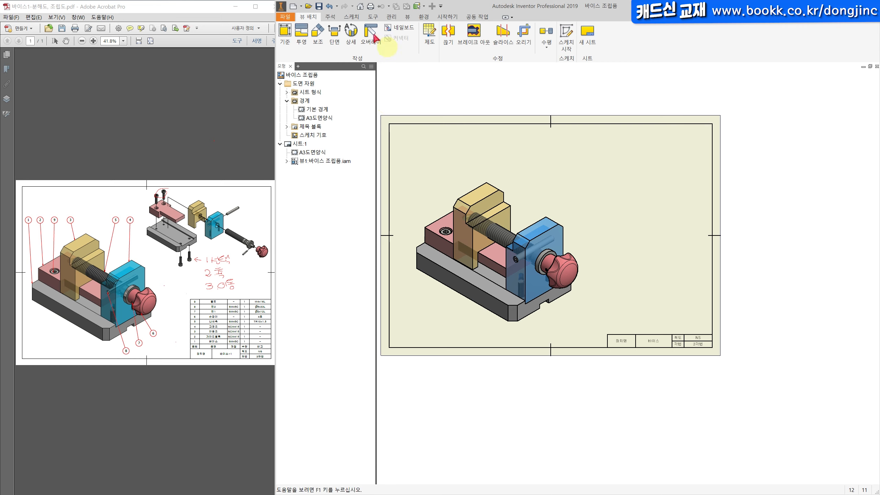
# Step: Start a base view from the 바이스 분해용.ipn presentation file and orient it to the isometric home direction
pyautogui.click(284, 37)
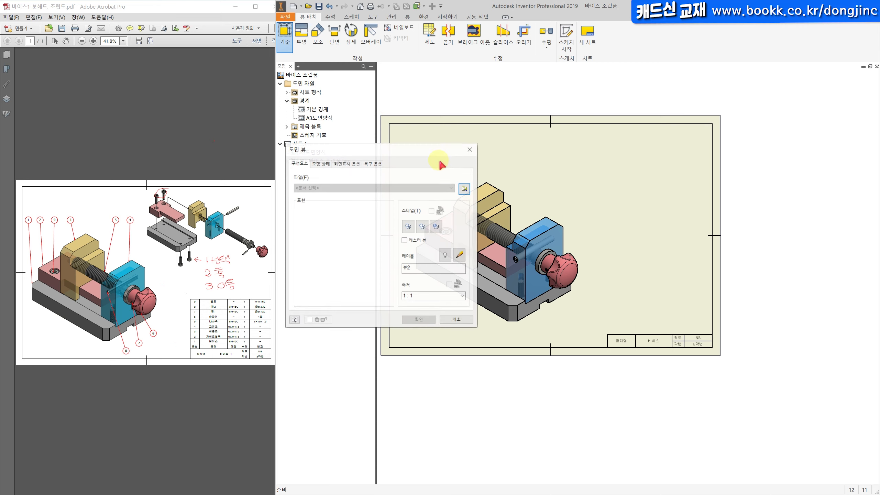
pyautogui.click(461, 190)
pyautogui.click(385, 216)
pyautogui.scroll(-2, 385, 220)
pyautogui.doubleClick(343, 232)
pyautogui.click(603, 154)
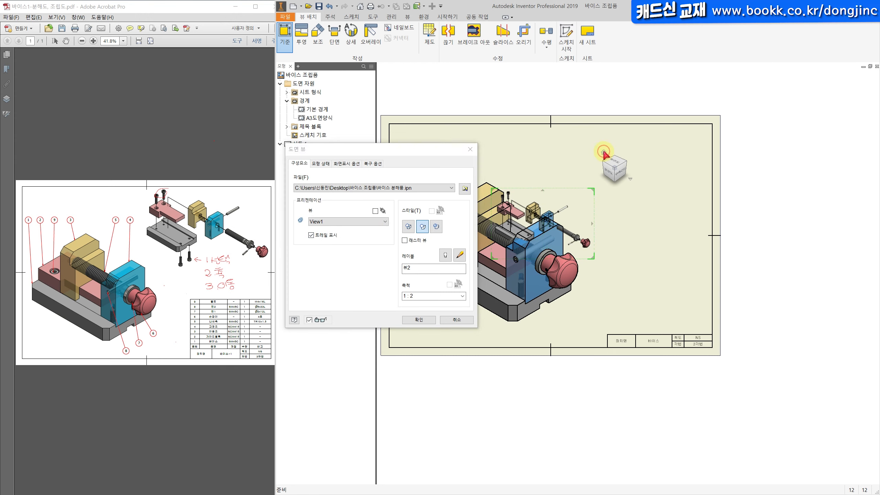
# Step: Create the exploded view from View1, shaded with hidden lines removed, and place it in the sheet's upper-right area
pyautogui.click(367, 224)
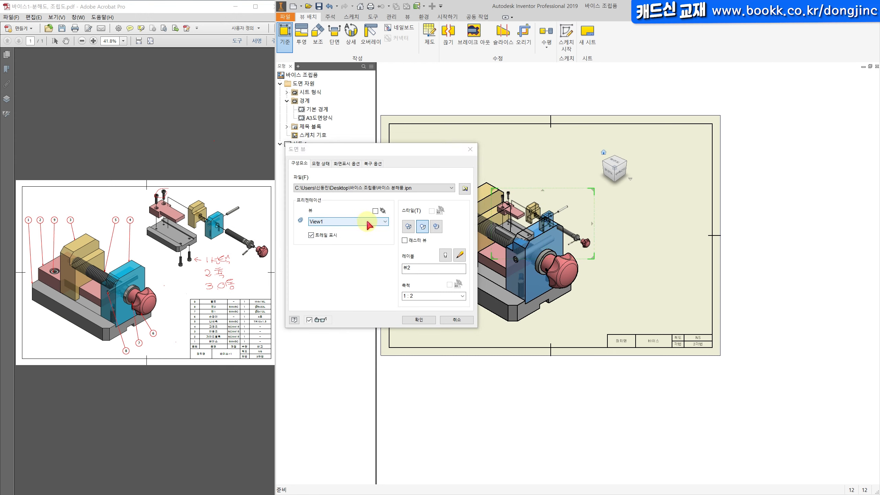
pyautogui.click(311, 221)
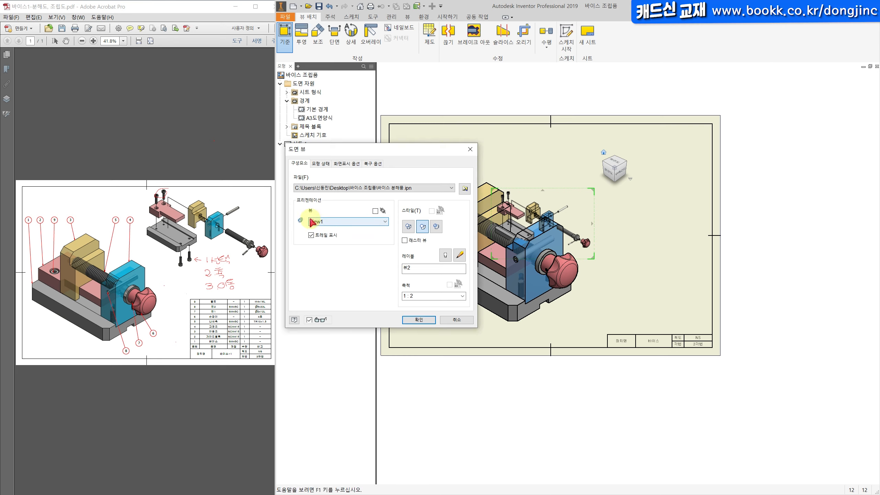
pyautogui.click(423, 227)
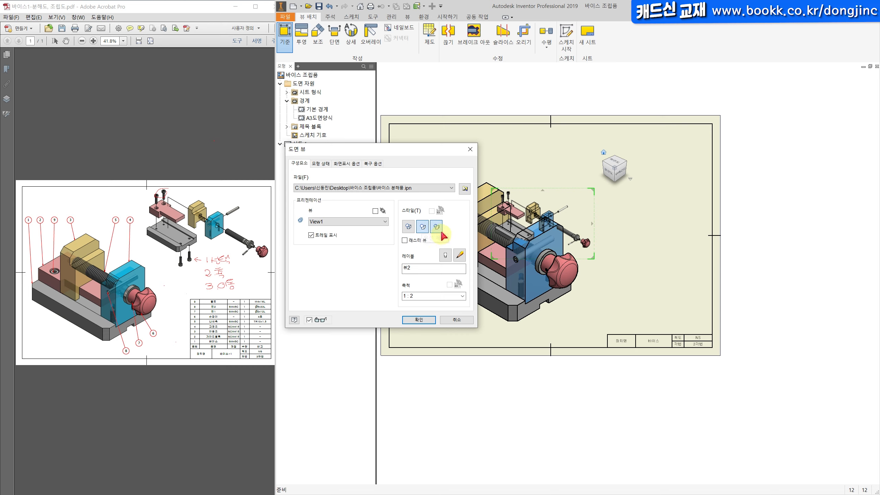
pyautogui.click(343, 164)
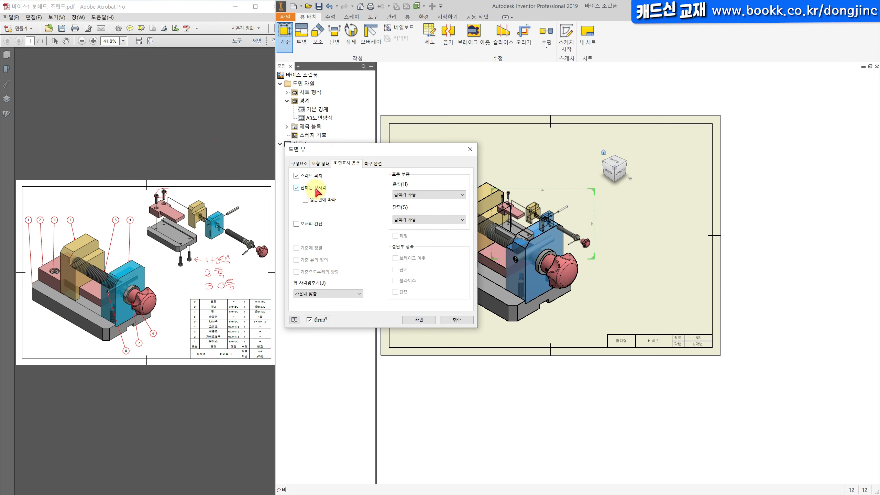
pyautogui.click(420, 321)
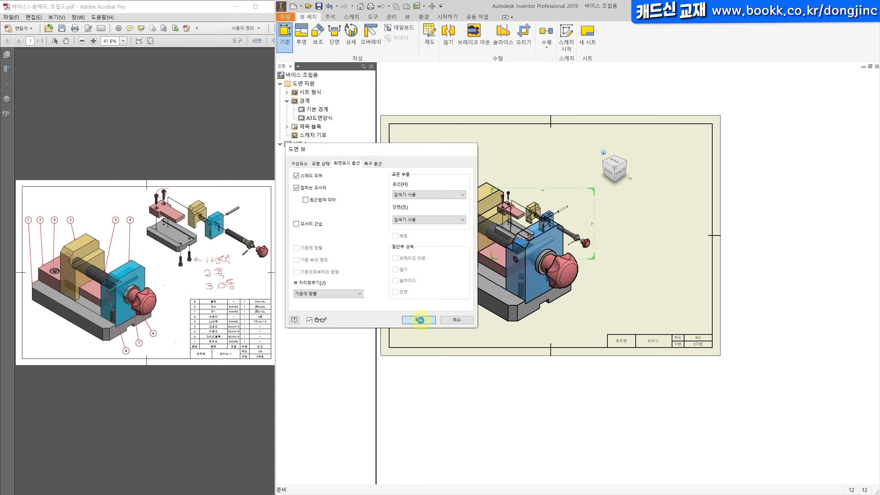
pyautogui.moveTo(593, 203); pyautogui.dragTo(694, 173)
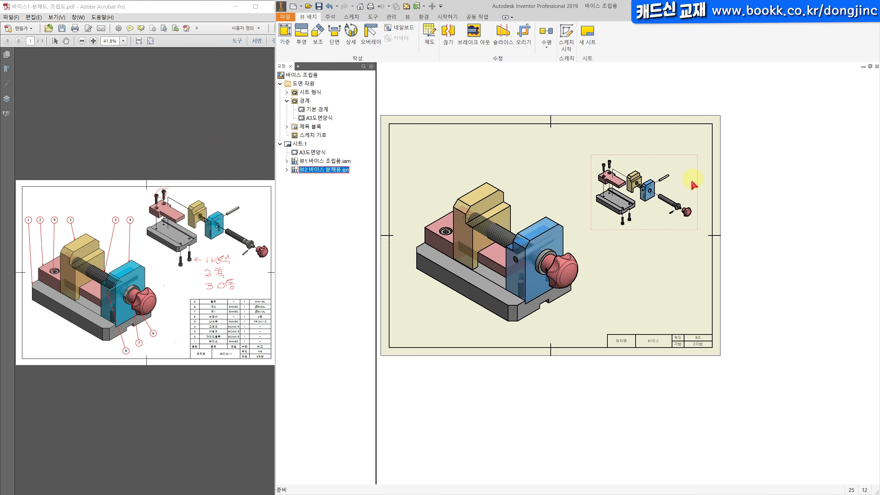
# Step: Set the exploded view's scale to 1:1
pyautogui.doubleClick(690, 186)
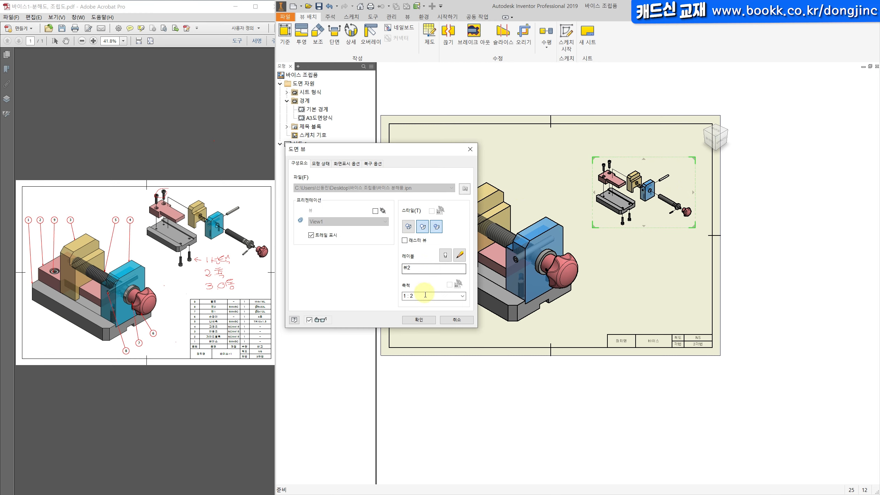
pyautogui.write('1')
pyautogui.press('Return')
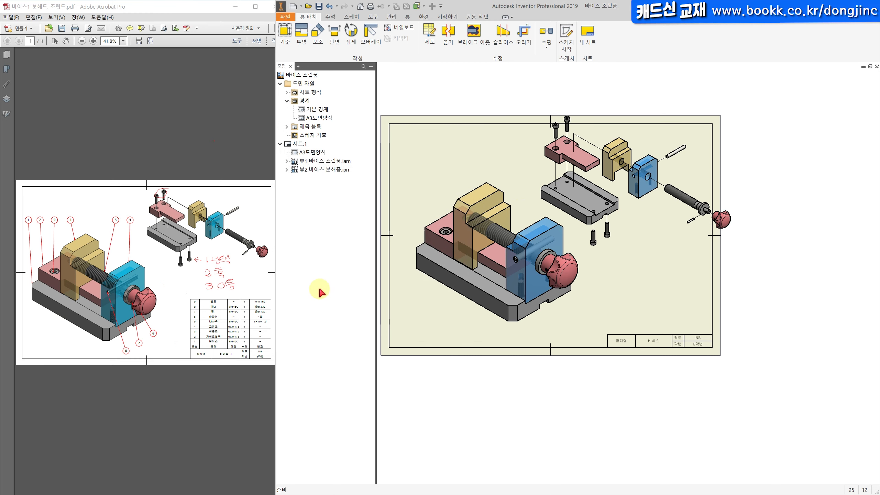
# Step: Shift the vise assembly view slightly down and left and move the exploded view left, inside the border
pyautogui.click(468, 329)
pyautogui.moveTo(468, 327); pyautogui.dragTo(460, 332)
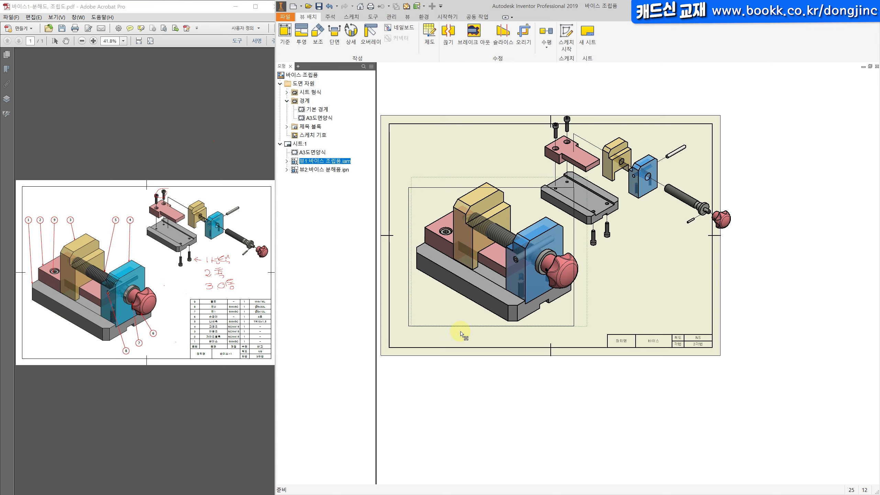
pyautogui.moveTo(650, 250); pyautogui.dragTo(632, 250)
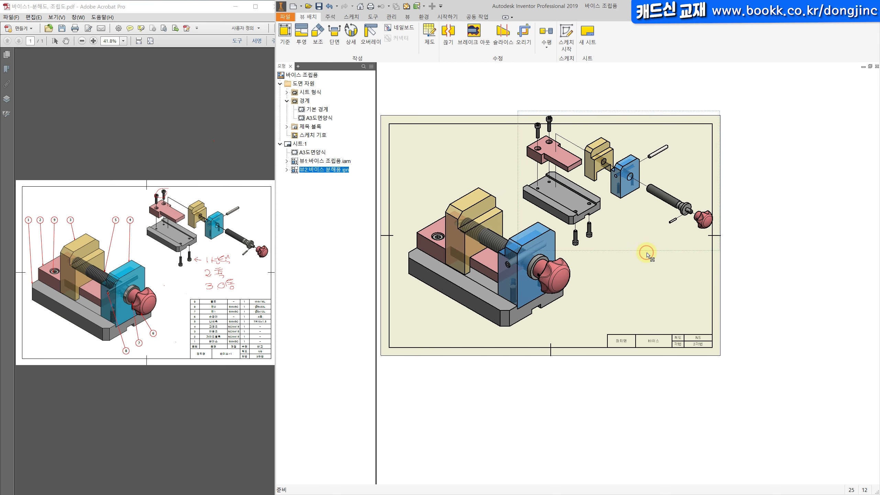
# Step: Reduce the exploded view's scale below 1:1
pyautogui.doubleClick(645, 246)
pyautogui.doubleClick(412, 295)
pyautogui.click(413, 296)
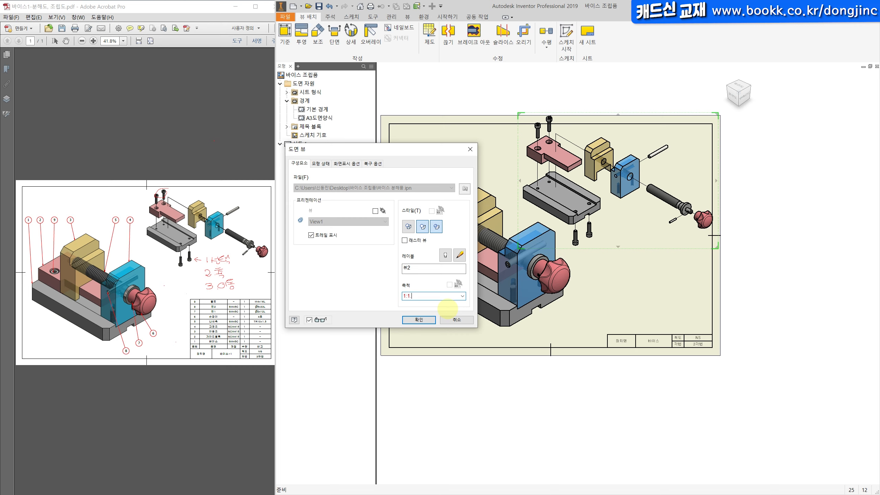
pyautogui.press('Return')
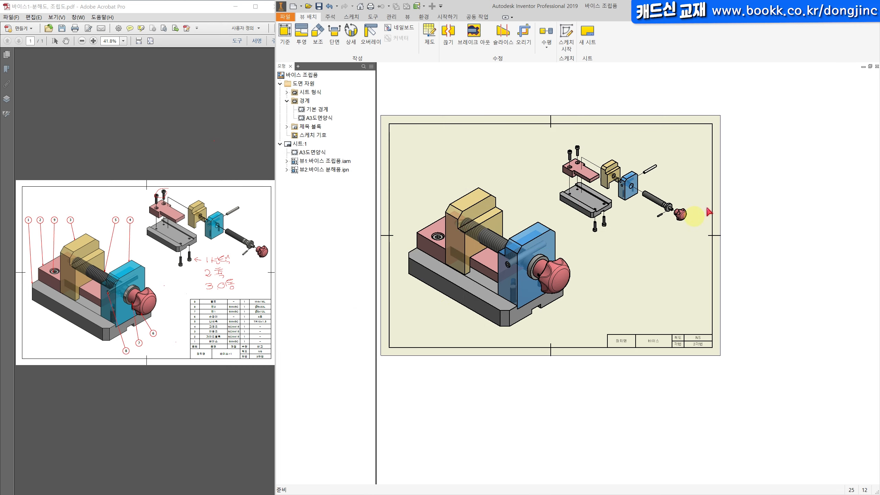
# Step: Move the exploded view slightly up and right and set its scale to 1:1.3
pyautogui.moveTo(678, 237)
pyautogui.mouseDown()
pyautogui.moveTo(672, 231)
pyautogui.moveTo(684, 232)
pyautogui.mouseUp()
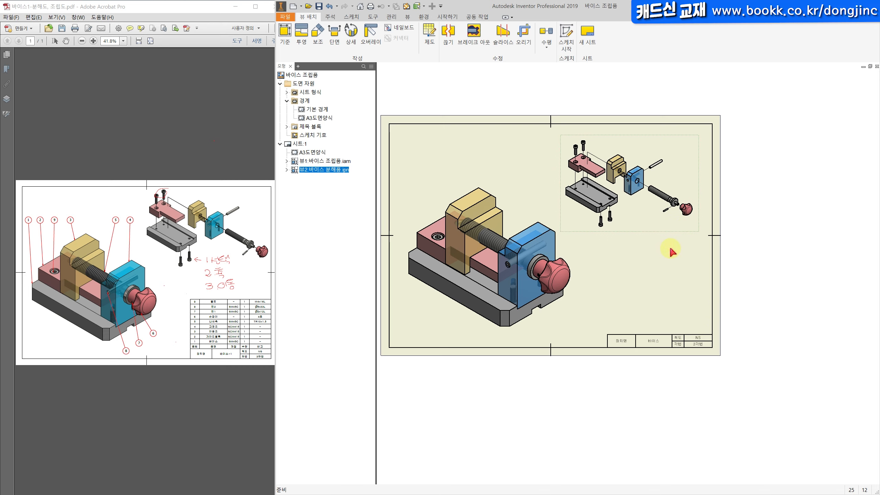
pyautogui.doubleClick(642, 231)
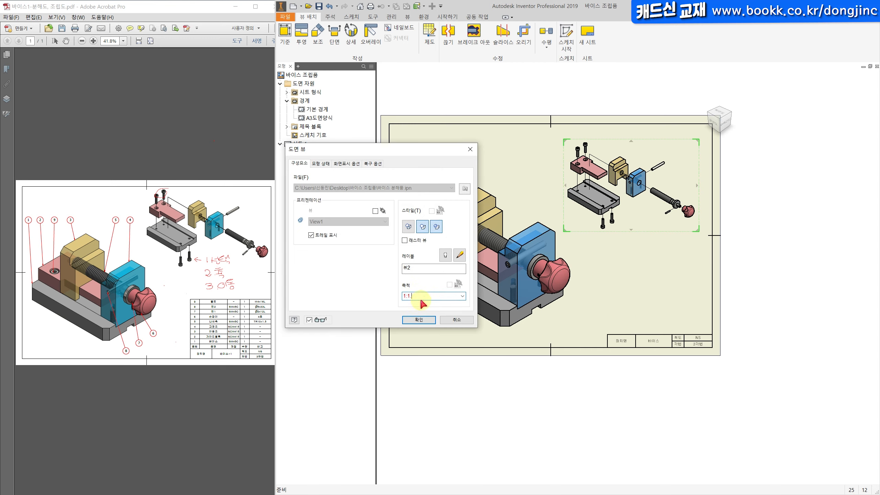
pyautogui.write('3')
pyautogui.press('Return')
# Step: Create a structured parts list from the vise assembly view and place it above the title block
pyautogui.moveTo(592, 270)
pyautogui.mouseDown(button='middle')
pyautogui.moveTo(601, 267)
pyautogui.moveTo(623, 302)
pyautogui.mouseUp(button='middle')
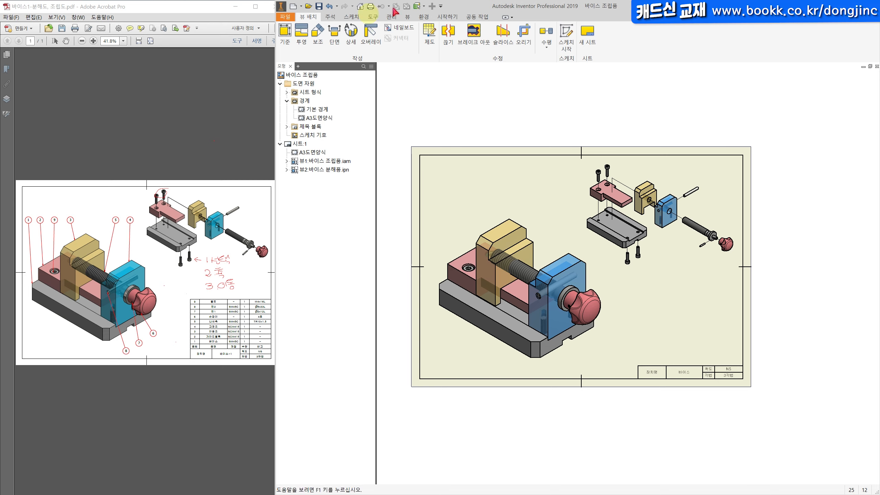
pyautogui.click(330, 17)
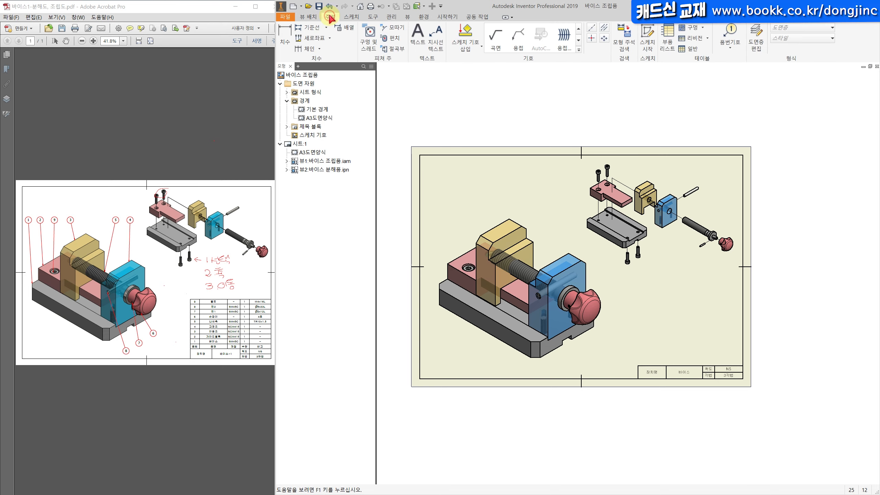
pyautogui.click(667, 38)
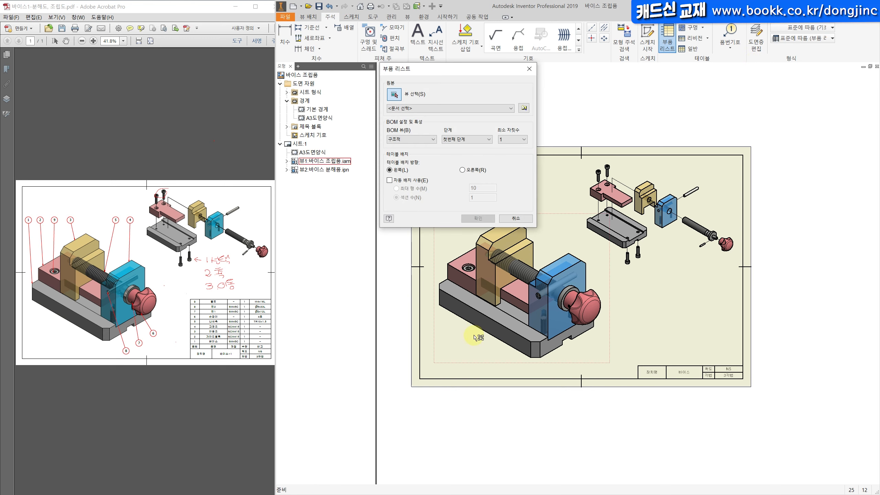
pyautogui.click(483, 346)
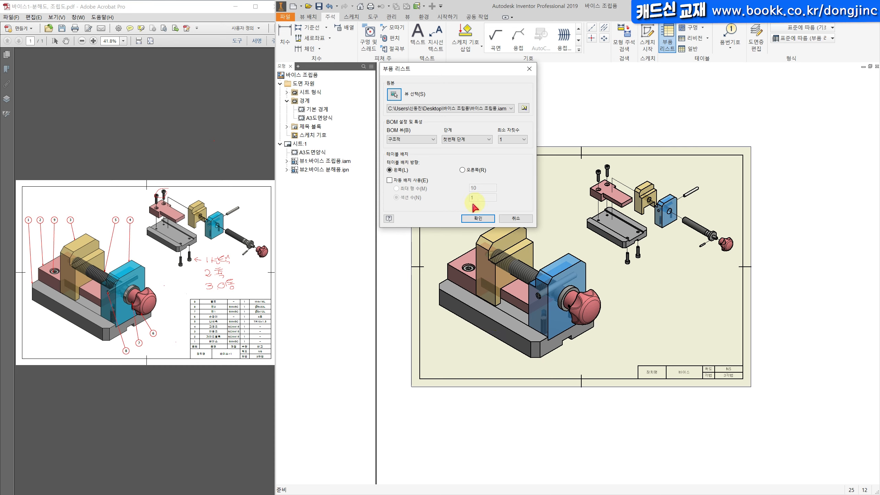
pyautogui.click(477, 218)
pyautogui.click(480, 179)
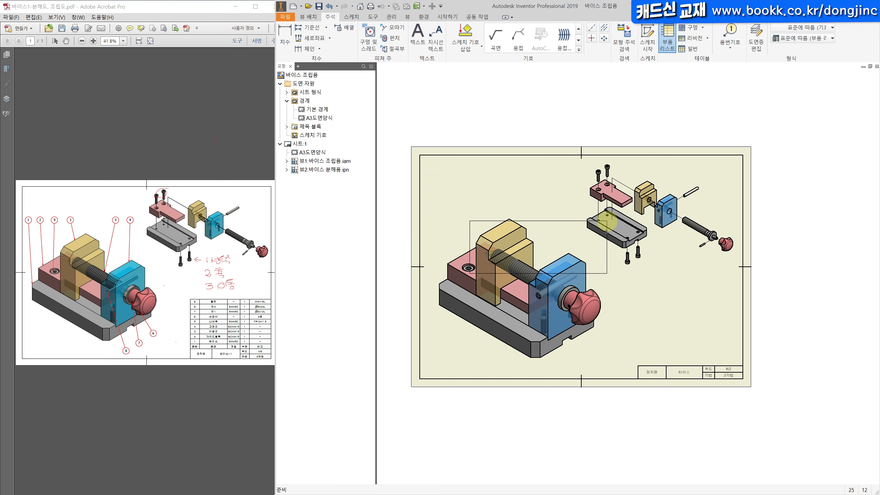
pyautogui.click(734, 305)
# Step: Switch to the reference PDF in Acrobat and examine its parts table above the title block
pyautogui.scroll(-3, 740, 362)
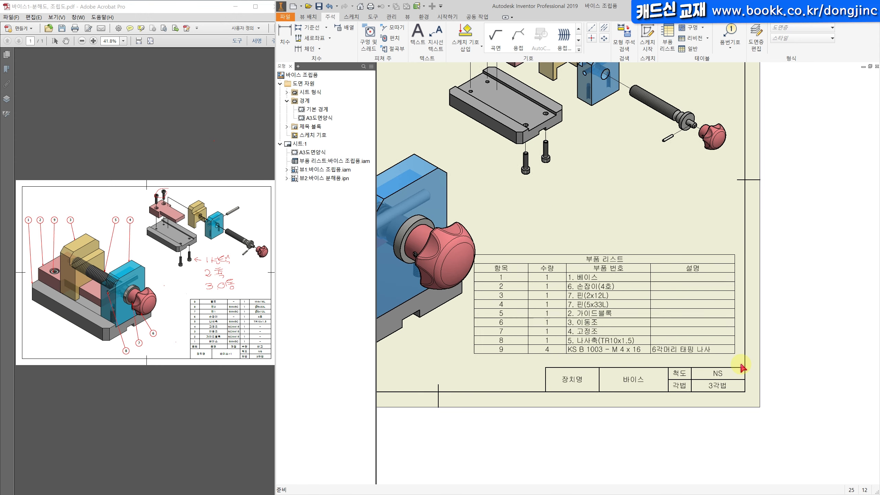
pyautogui.click(196, 440)
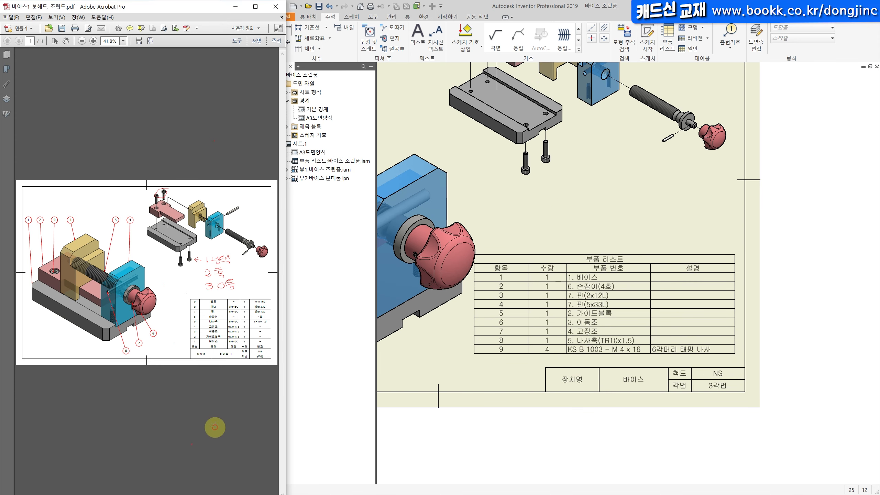
pyautogui.keyDown('ctrl'); pyautogui.scroll(1, 230, 416); pyautogui.keyUp('ctrl')
pyautogui.keyDown('ctrl'); pyautogui.scroll(3, 230, 416); pyautogui.keyUp('ctrl')
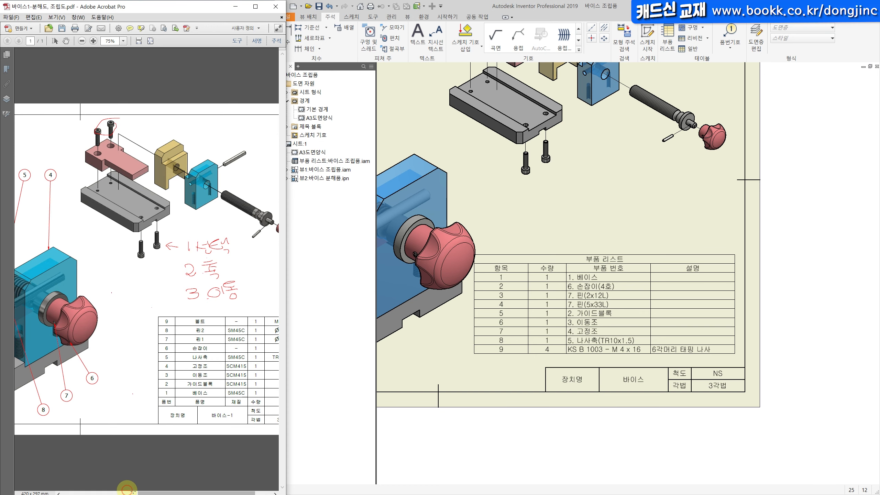
pyautogui.moveTo(167, 493); pyautogui.dragTo(189, 492)
pyautogui.keyDown('ctrl'); pyautogui.scroll(1, 235, 456); pyautogui.keyUp('ctrl')
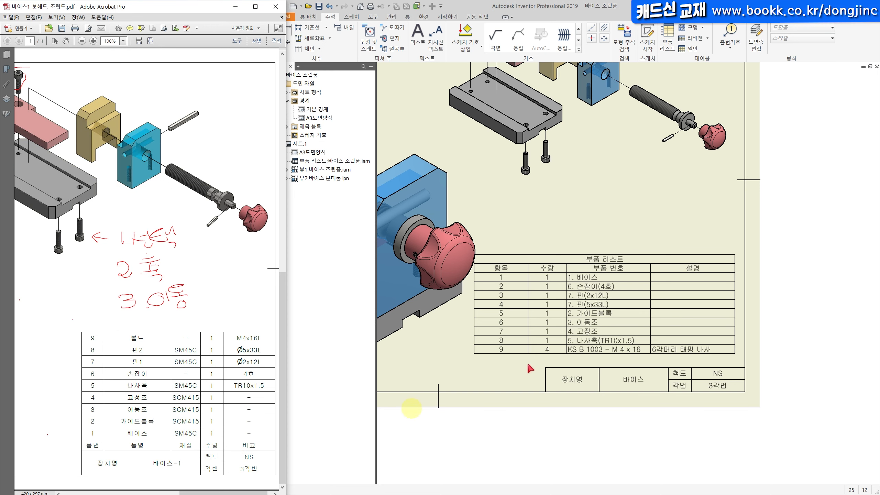
# Step: Switch back to Inventor, open the placed parts list for editing and retitle its 항목 column as 품번
pyautogui.click(588, 442)
pyautogui.click(641, 275)
pyautogui.click(576, 291)
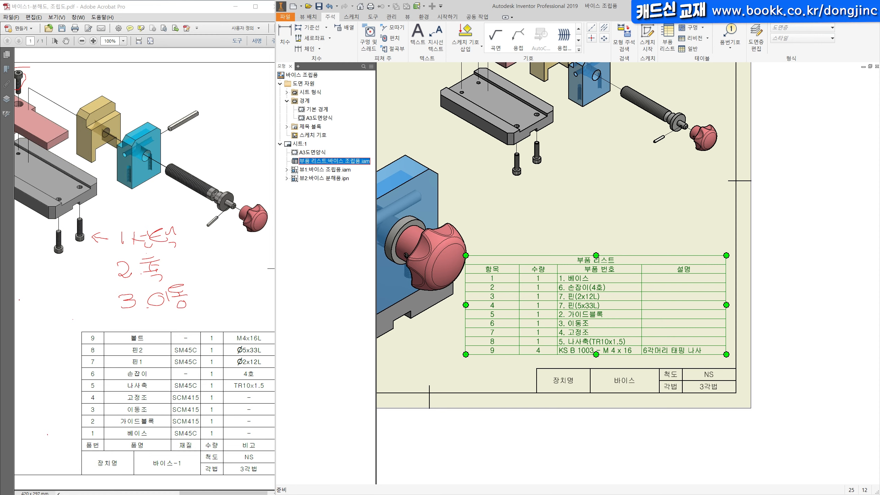
pyautogui.moveTo(210, 137)
pyautogui.mouseDown()
pyautogui.moveTo(446, 161)
pyautogui.moveTo(489, 141)
pyautogui.mouseUp()
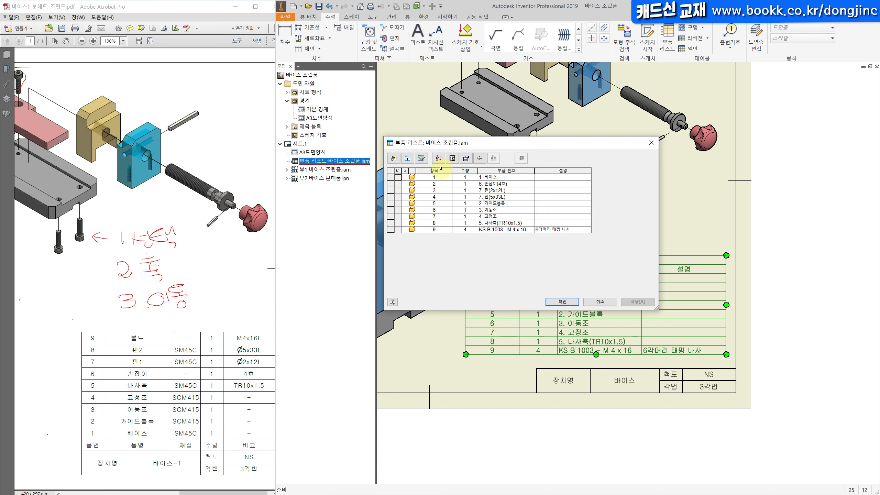
pyautogui.rightClick(441, 169)
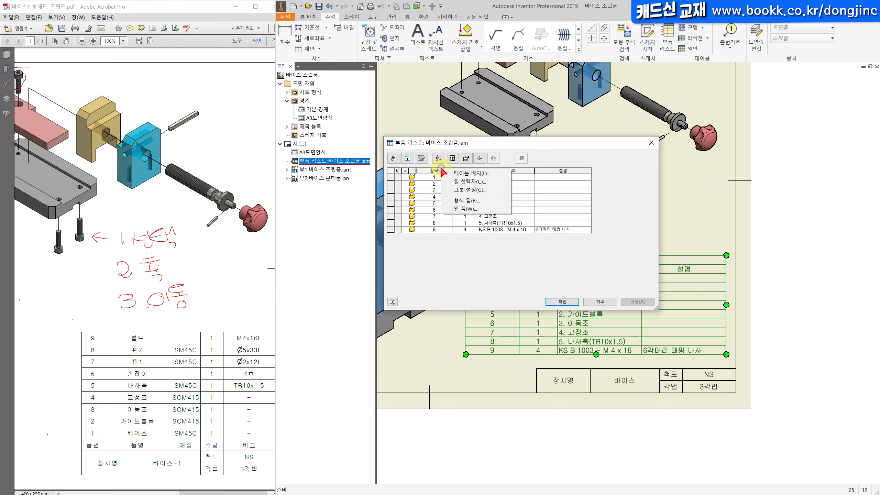
pyautogui.click(467, 200)
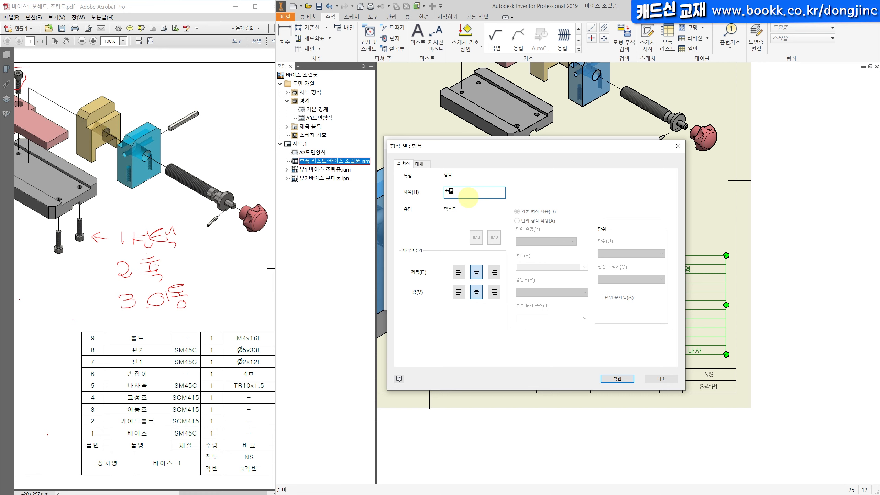
pyautogui.press('Return')
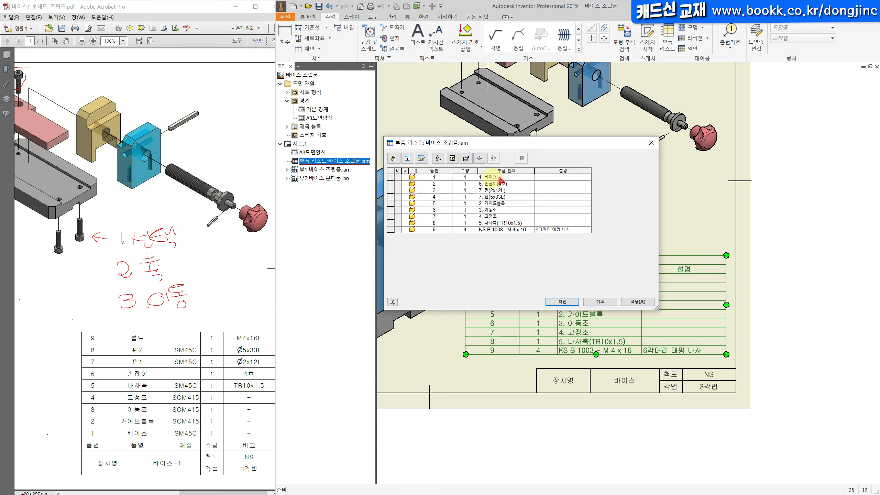
# Step: Retitle the parts list's 부품 번호 column as 품명 and its 설명 column as 비고
pyautogui.rightClick(509, 169)
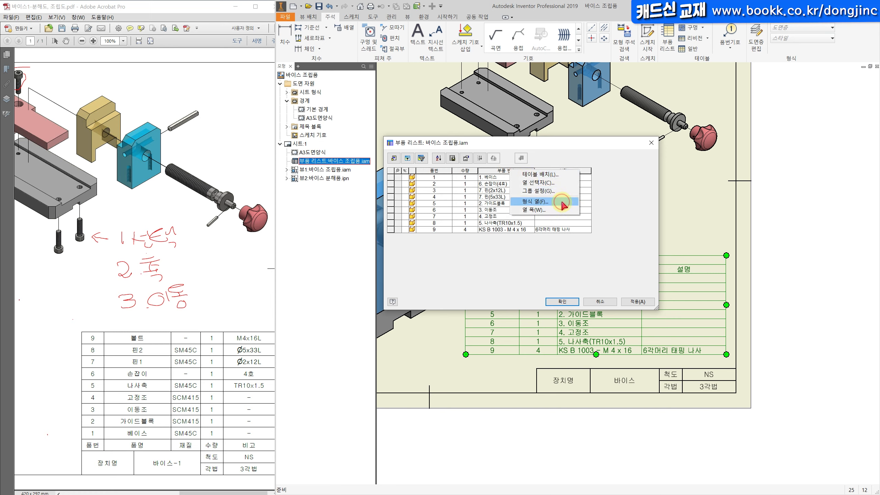
pyautogui.click(563, 203)
pyautogui.write('품명')
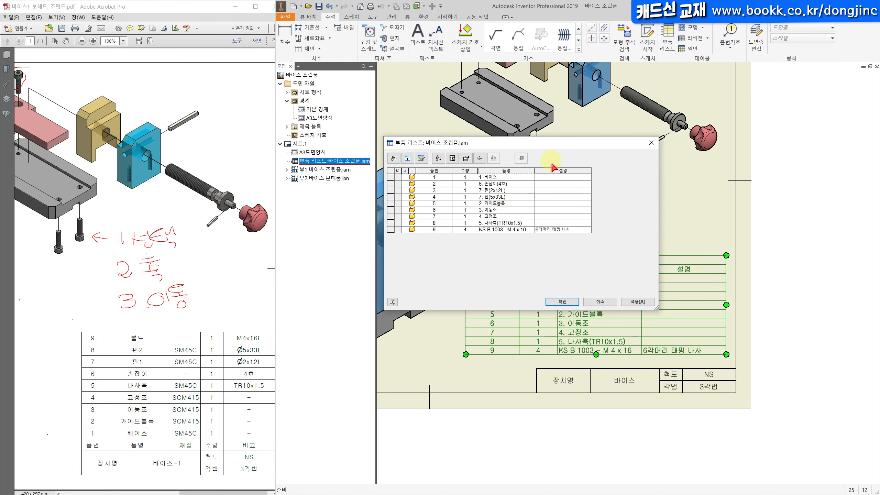
pyautogui.rightClick(555, 170)
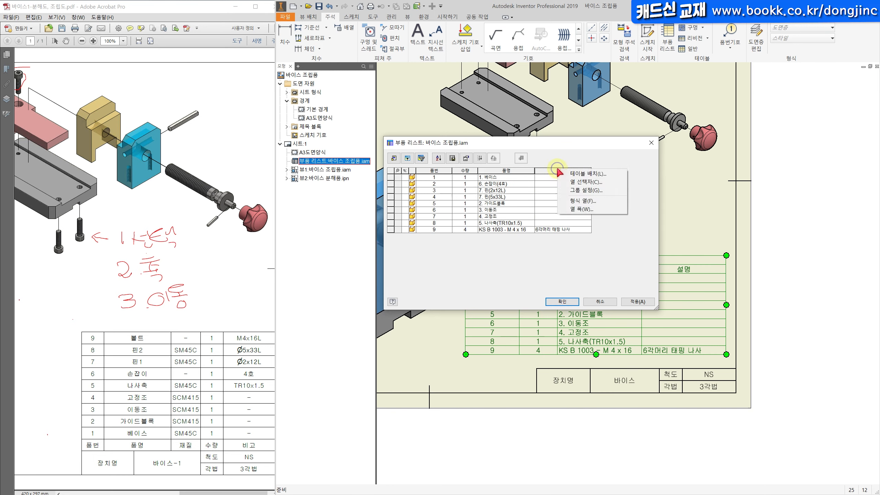
pyautogui.click(594, 202)
pyautogui.write('비고')
pyautogui.press('Return')
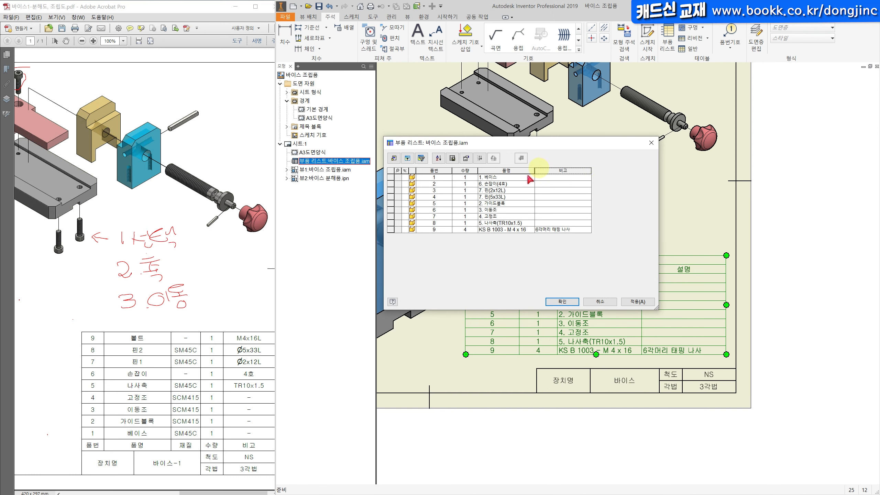
# Step: Add the 공급업자 property as a new parts list column and title it 재질
pyautogui.rightClick(570, 170)
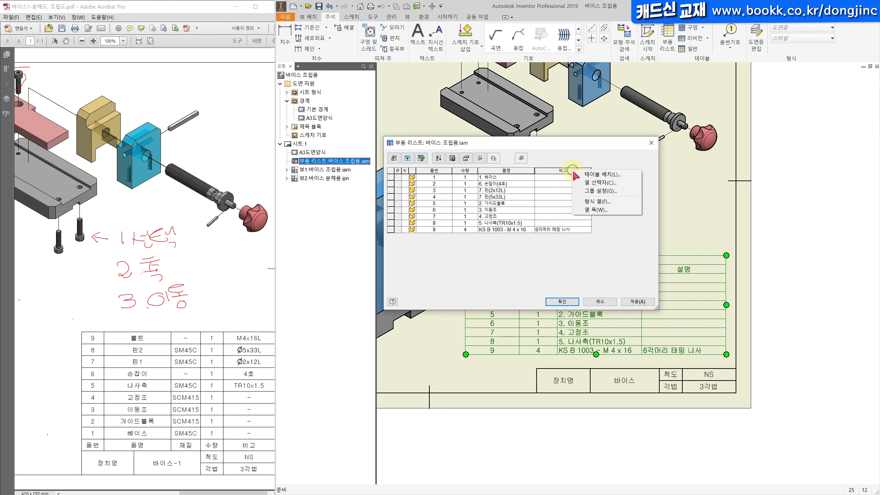
pyautogui.click(612, 182)
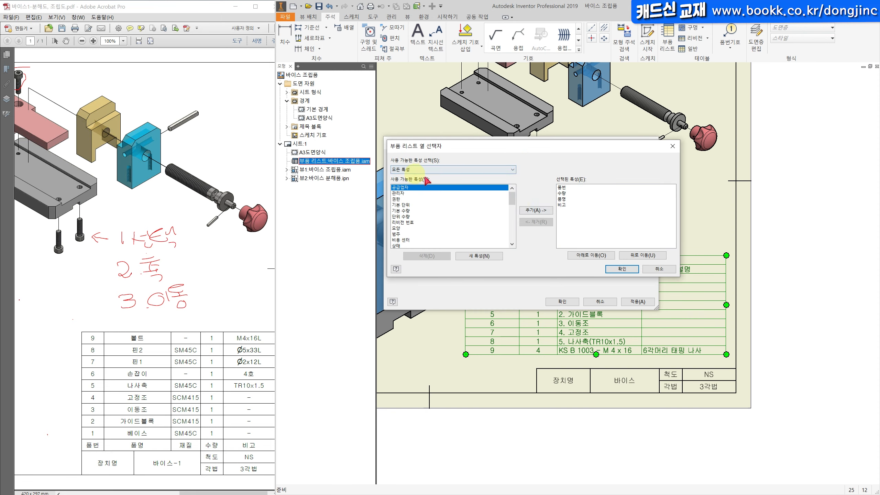
pyautogui.click(536, 210)
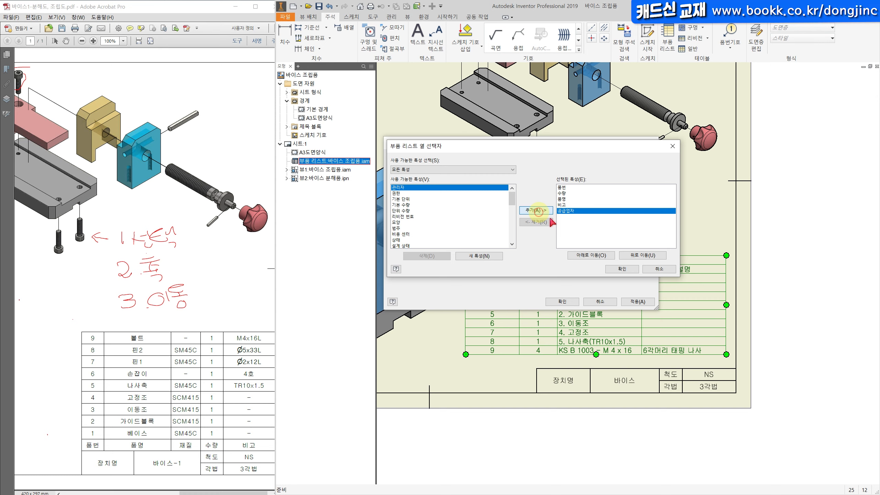
pyautogui.click(622, 269)
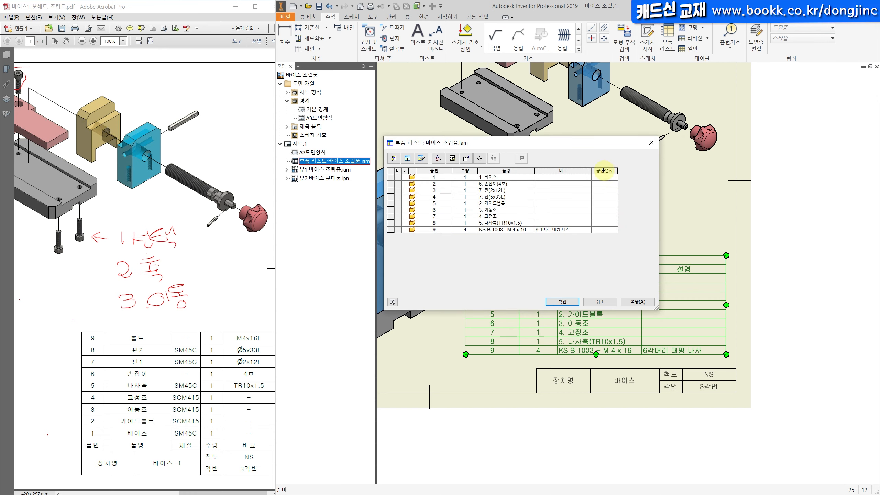
pyautogui.rightClick(604, 170)
pyautogui.click(620, 208)
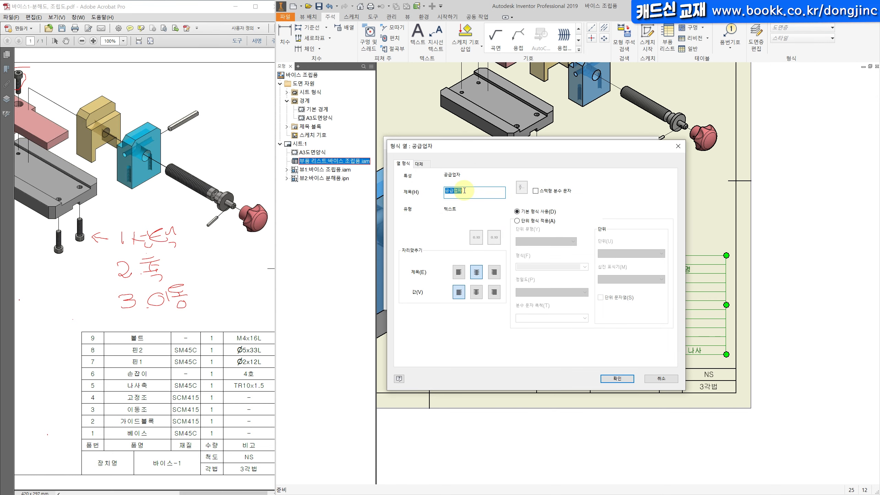
pyautogui.press('Return')
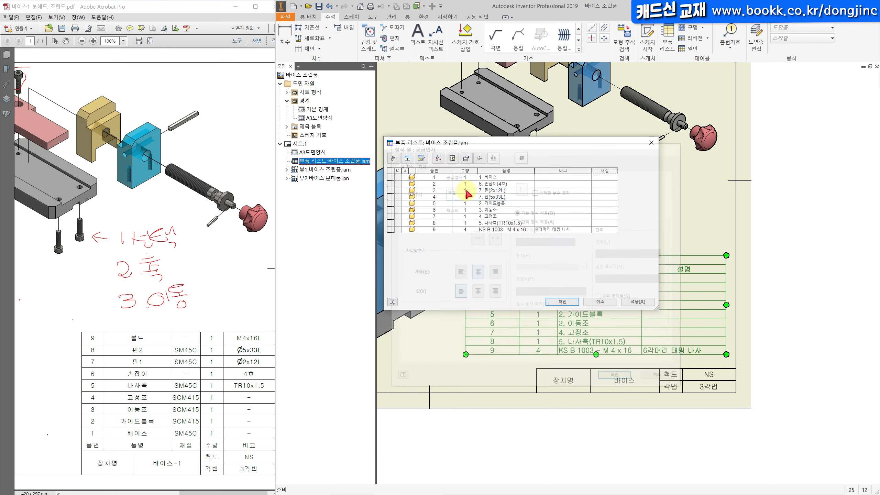
# Step: Center the values of the 재질 column in the parts list
pyautogui.rightClick(607, 170)
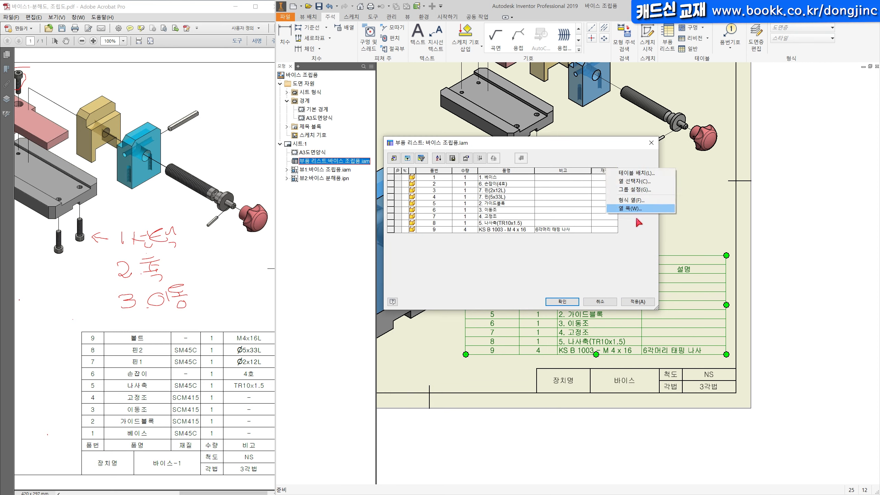
pyautogui.click(637, 207)
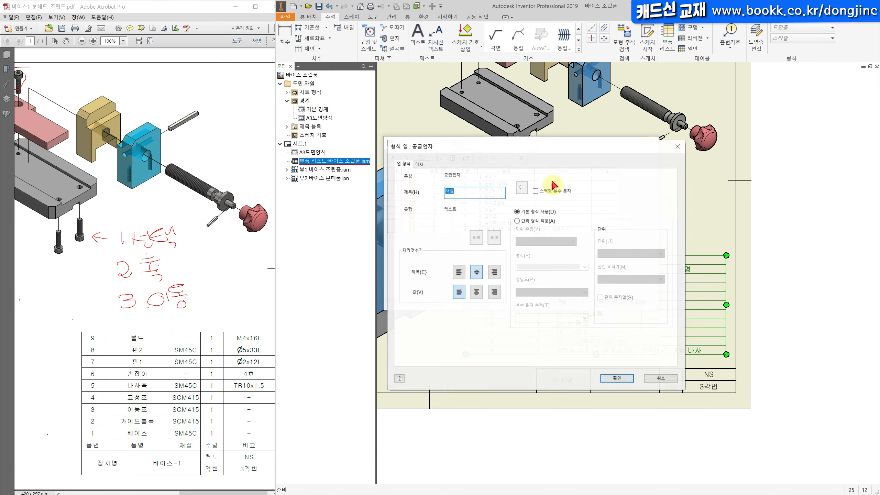
pyautogui.click(480, 292)
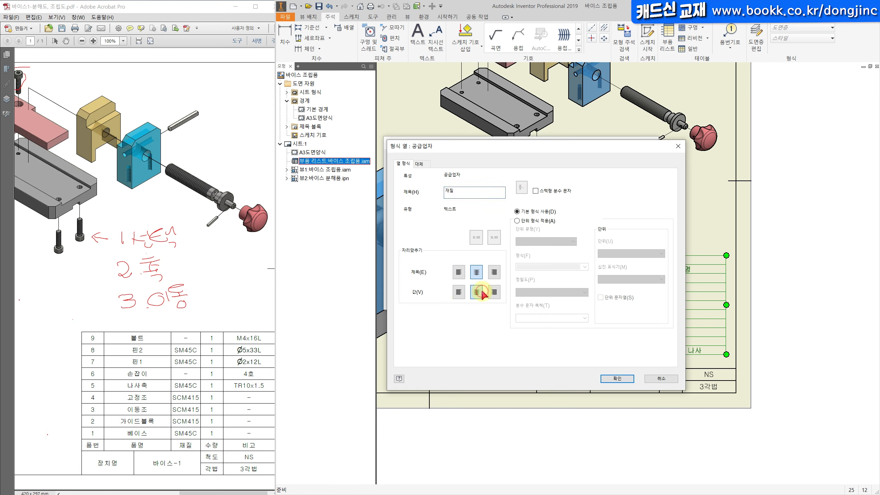
pyautogui.click(617, 379)
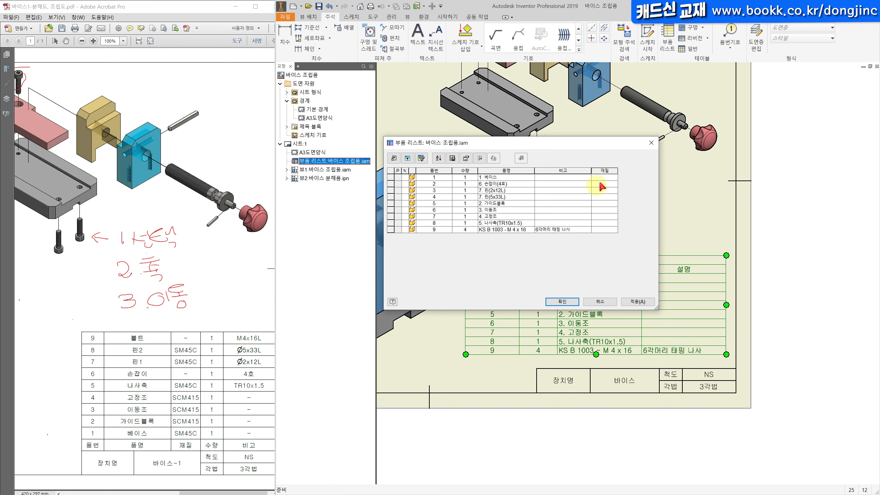
# Step: Reorder the parts list columns to 품번, 품명, 재질, 수량, 비고 and narrow the 품번 column
pyautogui.click(605, 170)
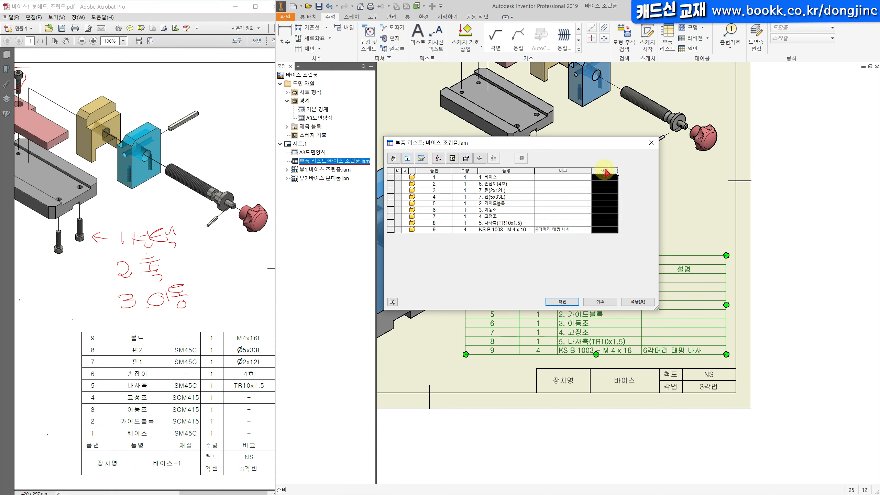
pyautogui.moveTo(604, 170); pyautogui.dragTo(549, 170)
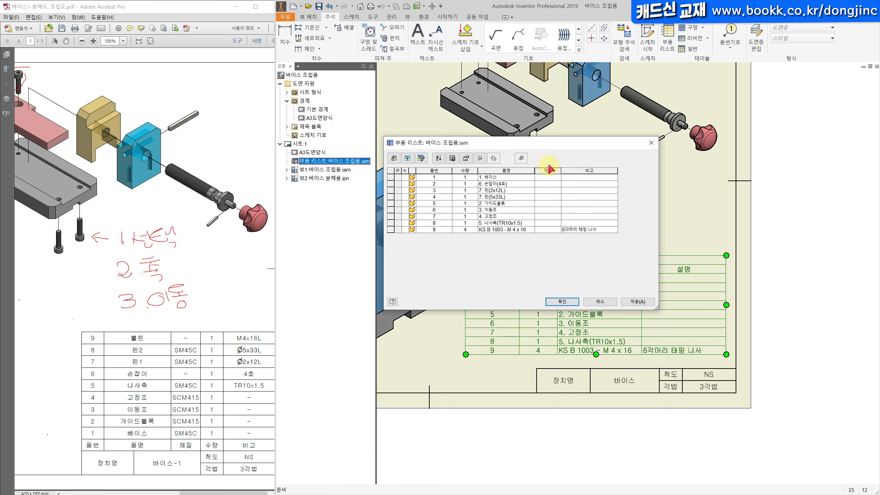
pyautogui.click(463, 171)
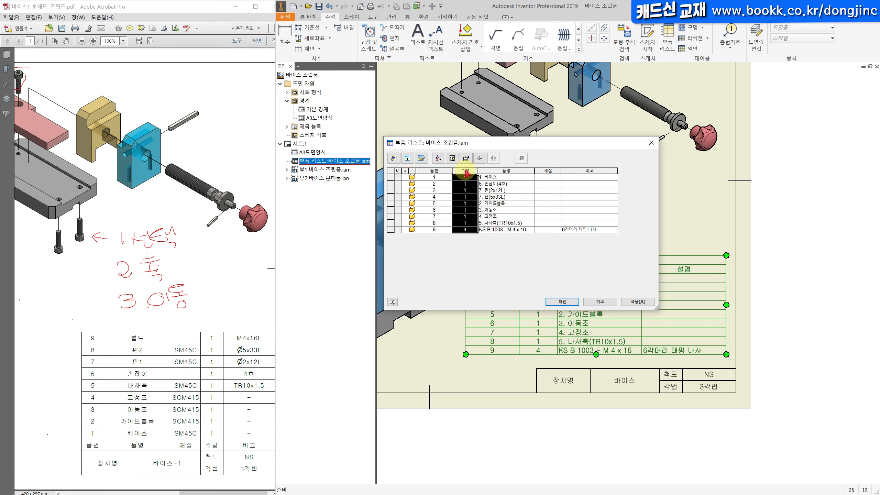
pyautogui.moveTo(466, 172); pyautogui.dragTo(567, 183)
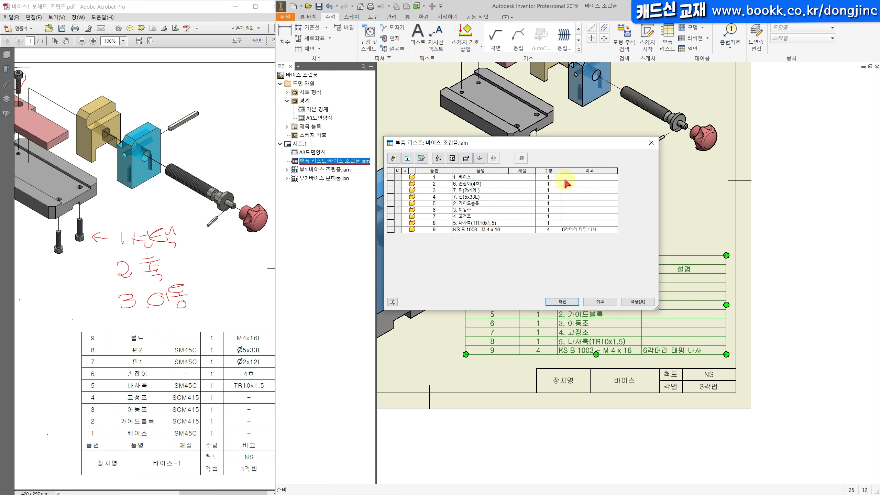
pyautogui.moveTo(452, 171); pyautogui.dragTo(434, 170)
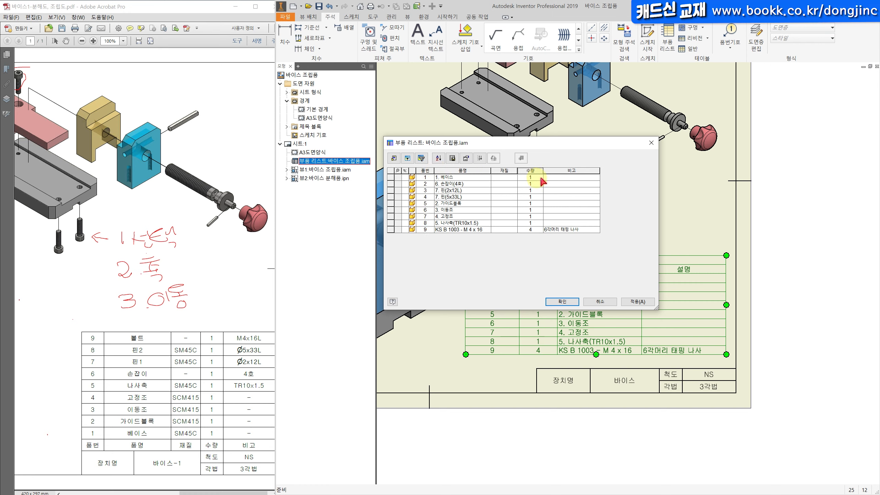
# Step: Center the values of the 품명 column and apply the parts list edits to the drawing
pyautogui.rightClick(466, 170)
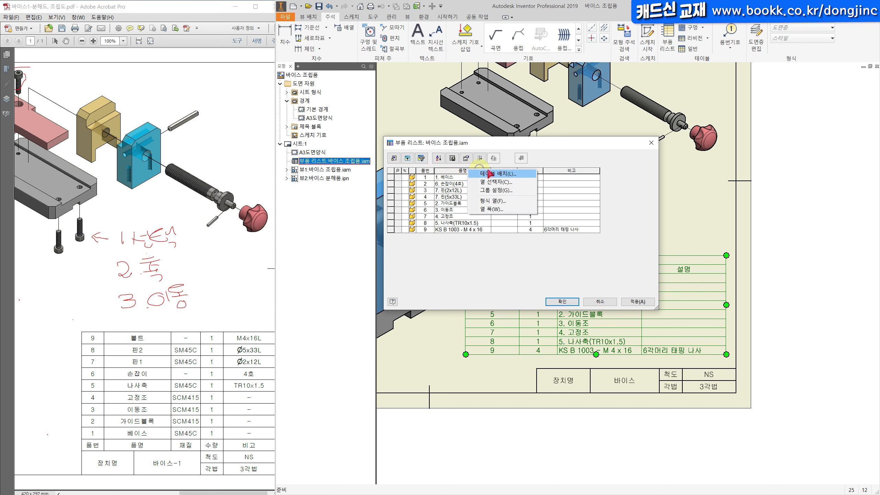
pyautogui.click(514, 201)
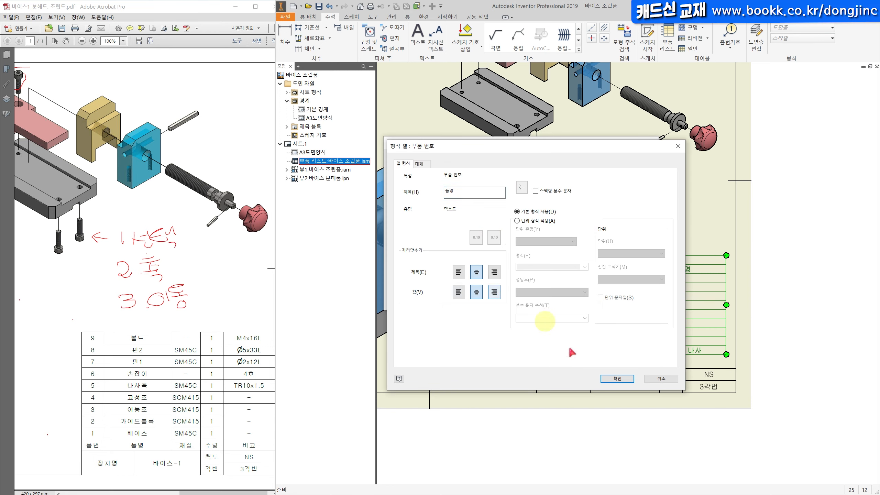
pyautogui.click(615, 379)
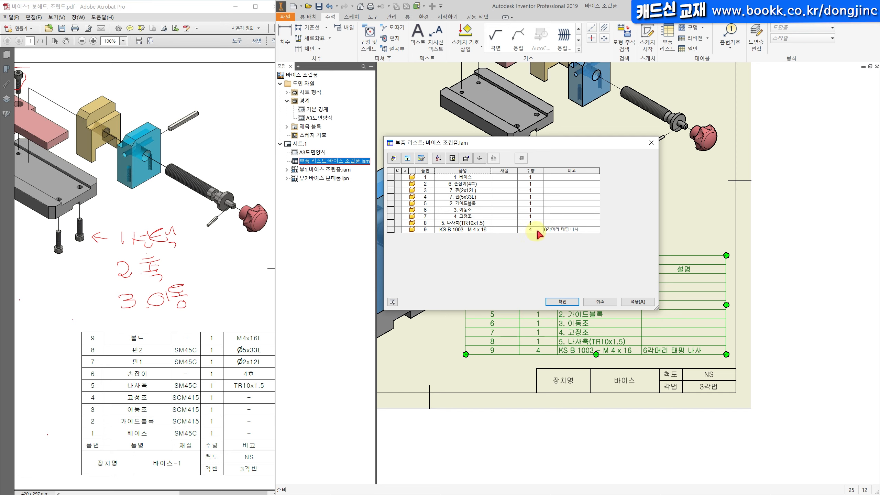
pyautogui.click(562, 302)
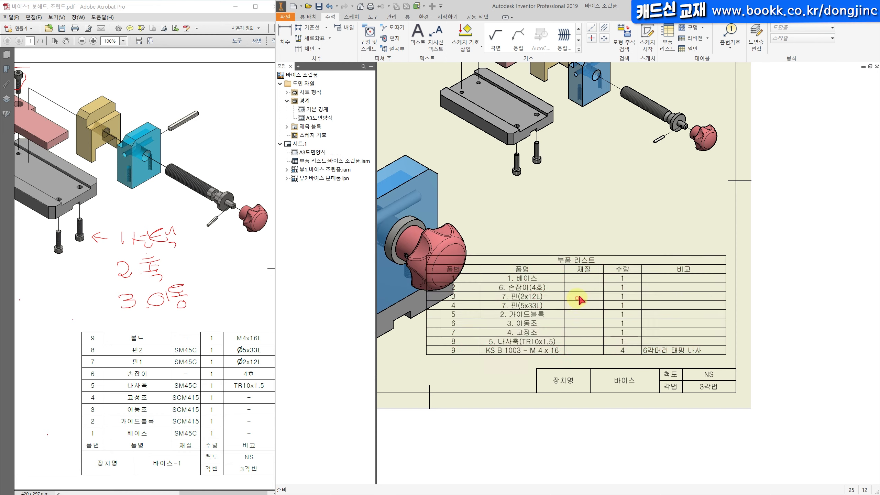
# Step: Narrow the parts list table and place it directly on top of the title block, flush with the border
pyautogui.click(429, 310)
pyautogui.moveTo(426, 305); pyautogui.dragTo(515, 310)
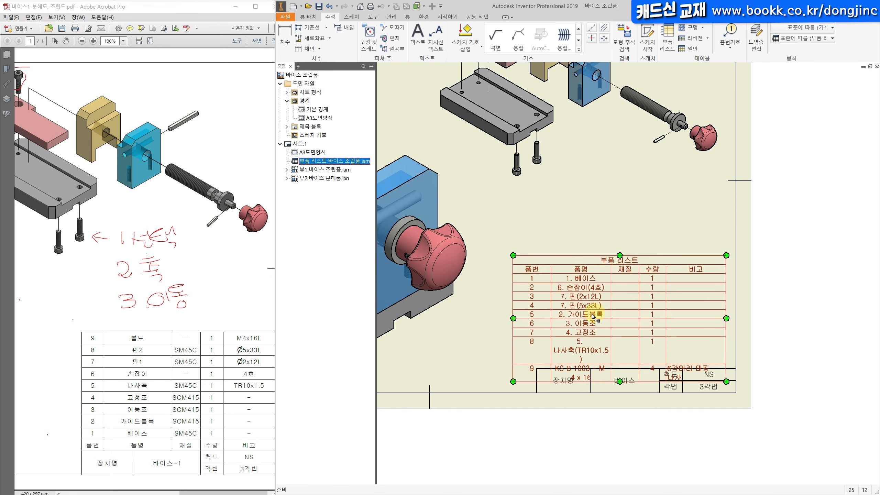
pyautogui.moveTo(596, 314); pyautogui.dragTo(597, 296)
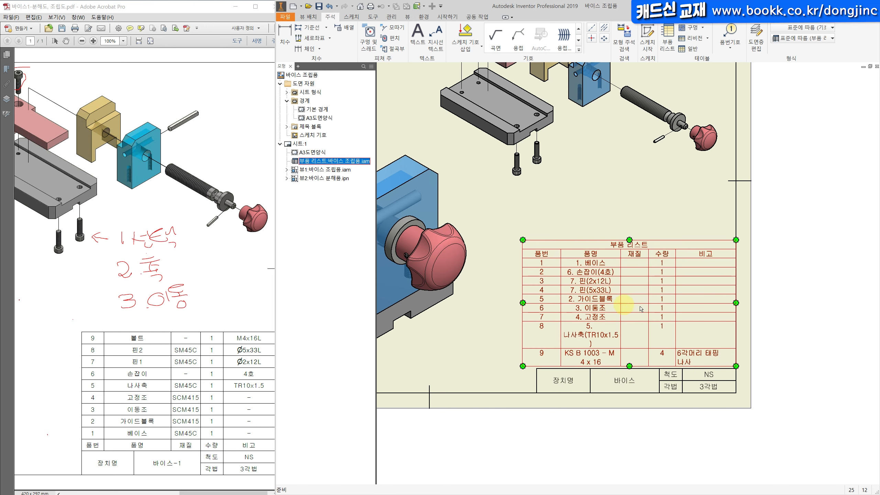
# Step: Remove the leading "1. " from the 베이스 entry in the parts list's 품명 column and apply the edit
pyautogui.doubleClick(600, 282)
pyautogui.moveTo(501, 143); pyautogui.dragTo(507, 82)
pyautogui.moveTo(475, 109); pyautogui.dragTo(484, 109)
pyautogui.click(454, 115)
pyautogui.press('Escape')
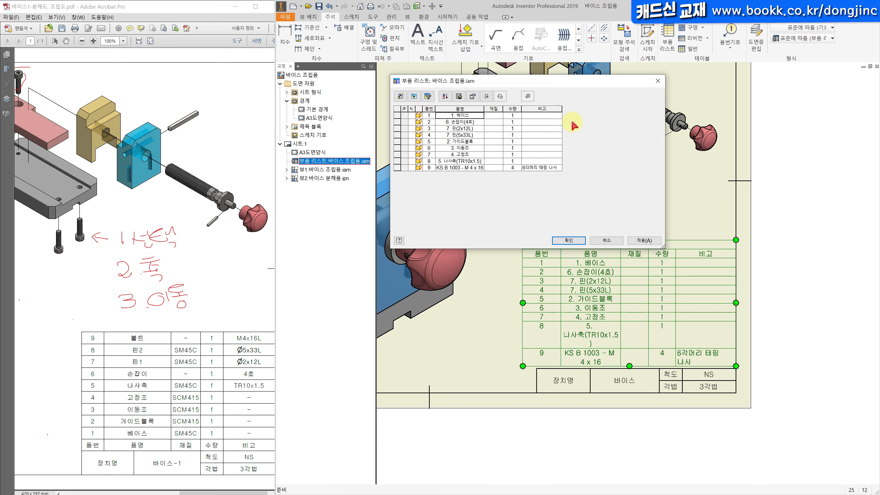
pyautogui.press('Home')
pyautogui.press('Return')
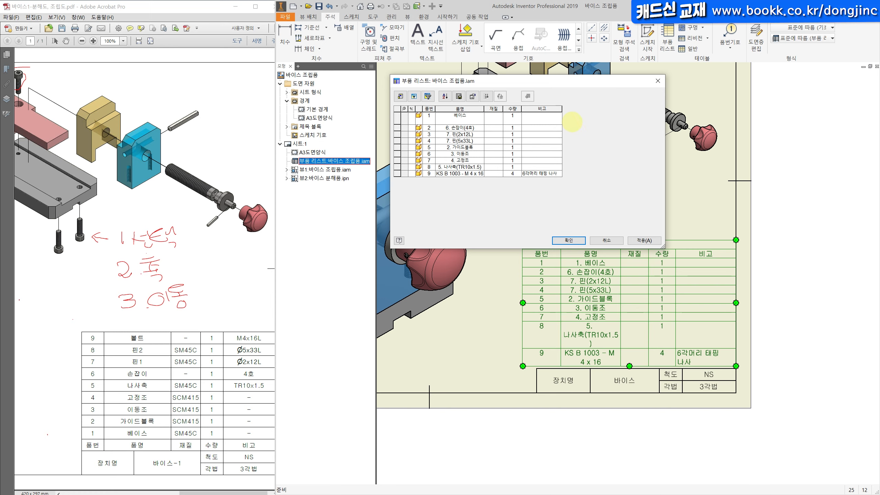
pyautogui.press('Down')
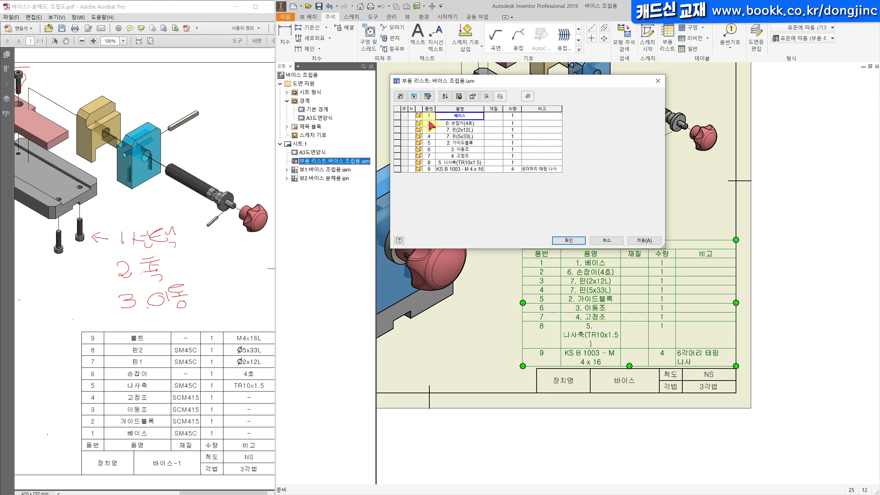
pyautogui.click(575, 241)
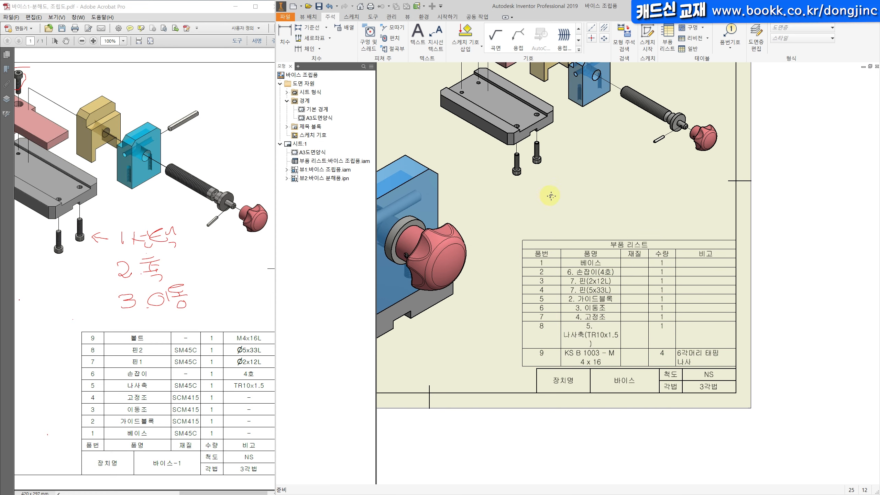
# Step: Place a balloon on the red handle in the shaded assembly view, just above and beside the knob
pyautogui.moveTo(550, 195); pyautogui.dragTo(635, 208, button='middle')
pyautogui.click(731, 30)
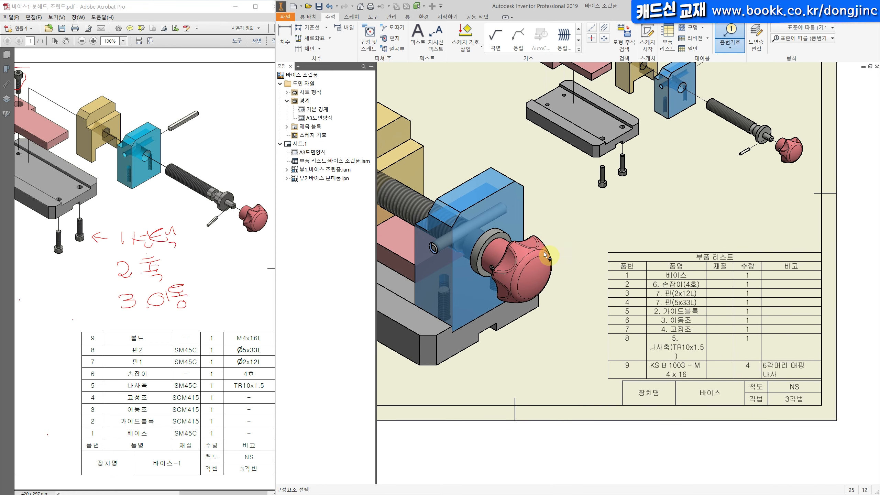
pyautogui.click(547, 231)
pyautogui.click(568, 212)
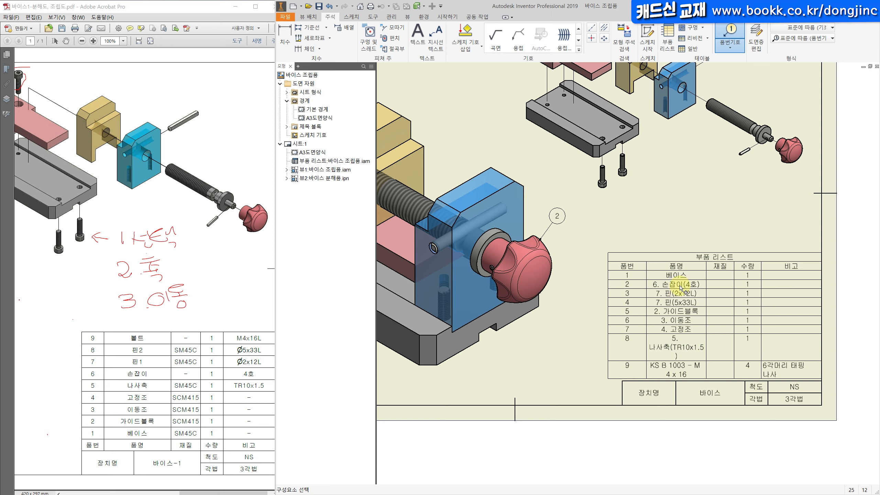
pyautogui.press('Escape')
# Step: Renumber 손잡이(4호) as 6 and 핀(2x12L) as 7 in the parts list and apply the changes
pyautogui.doubleClick(672, 272)
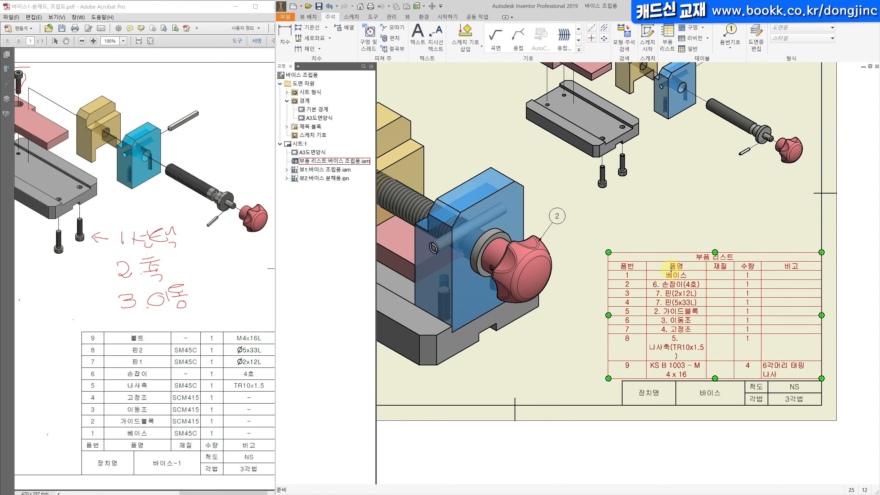
pyautogui.moveTo(531, 84)
pyautogui.mouseDown()
pyautogui.moveTo(472, 26)
pyautogui.moveTo(481, 27)
pyautogui.mouseUp()
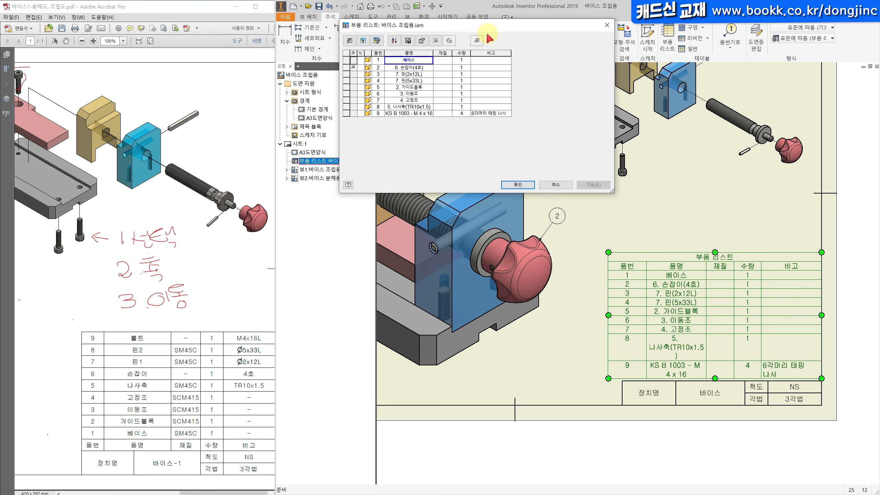
pyautogui.click(381, 69)
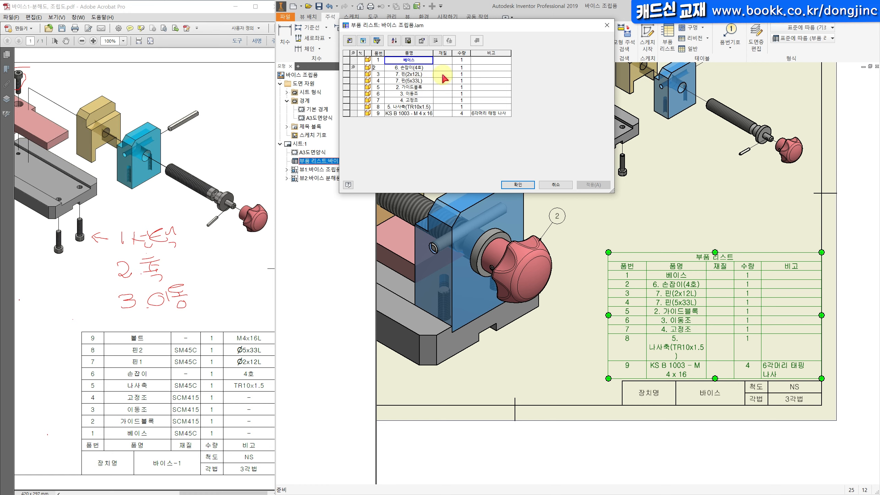
pyautogui.write('6')
pyautogui.press('Return')
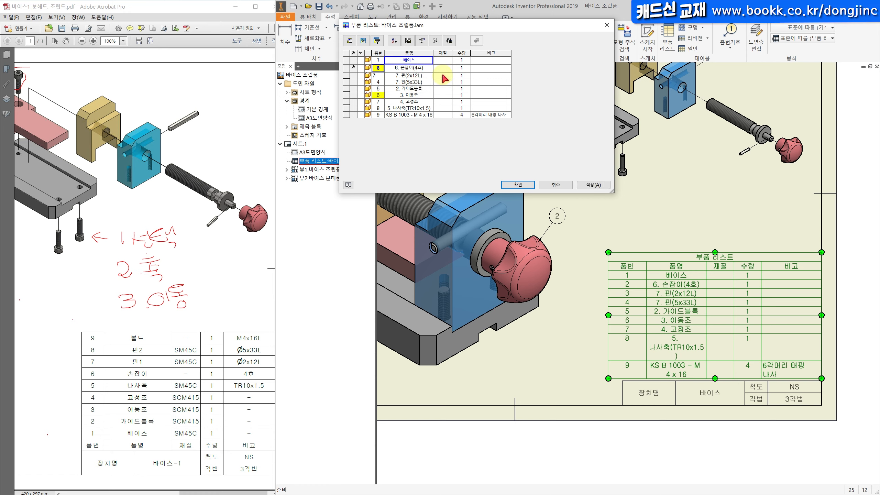
pyautogui.press('Return')
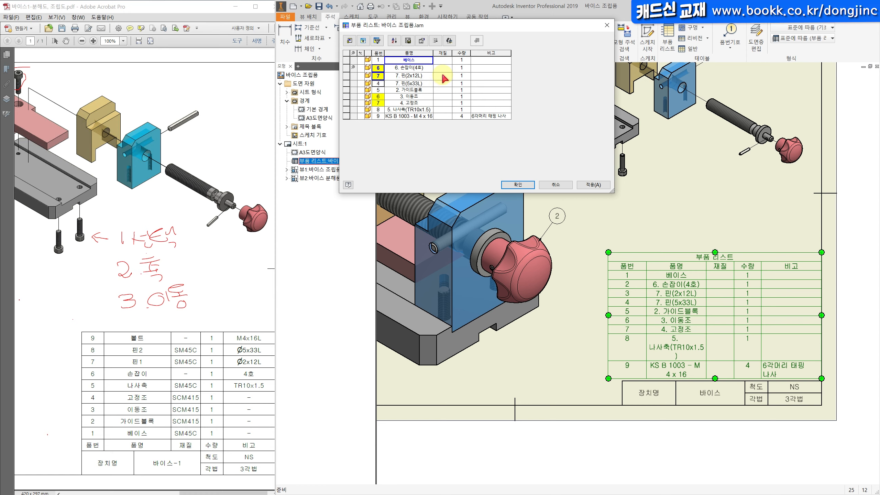
pyautogui.moveTo(502, 26); pyautogui.dragTo(543, 36)
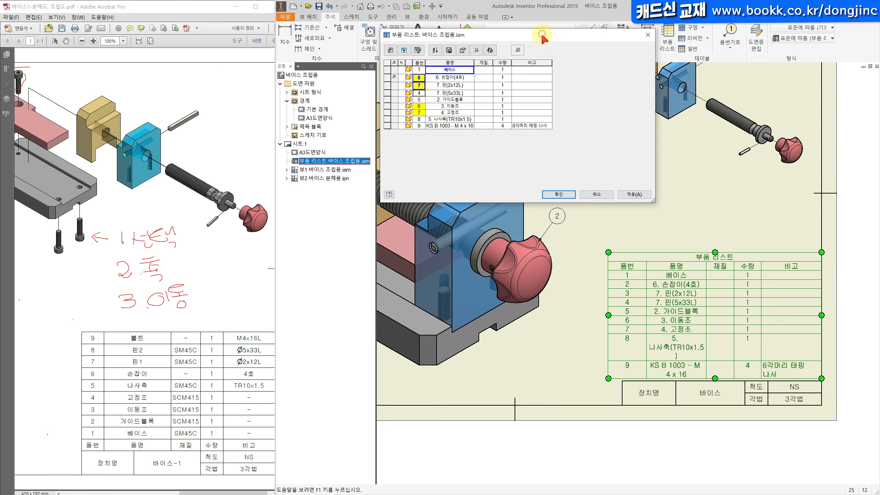
pyautogui.click(559, 194)
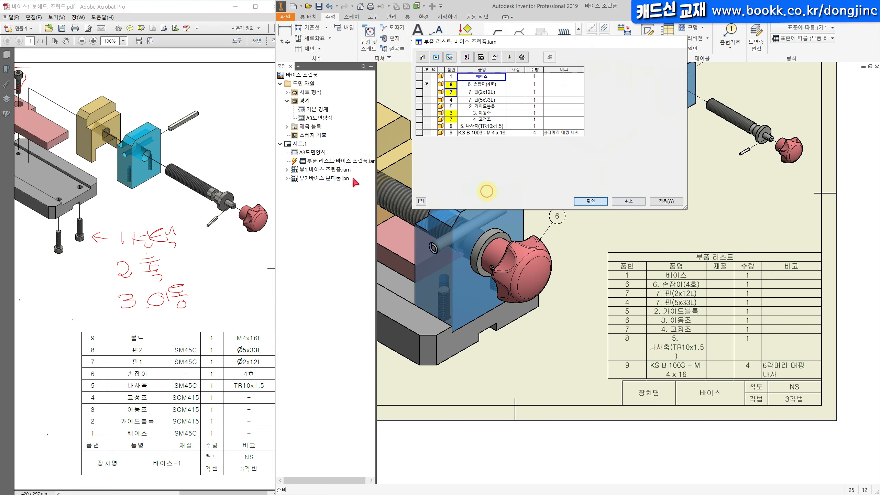
# Step: Expand the assembly view's component tree in the browser and set the 품번 of 핀(5x33L) to 8 in the parts list
pyautogui.click(287, 170)
pyautogui.click(294, 178)
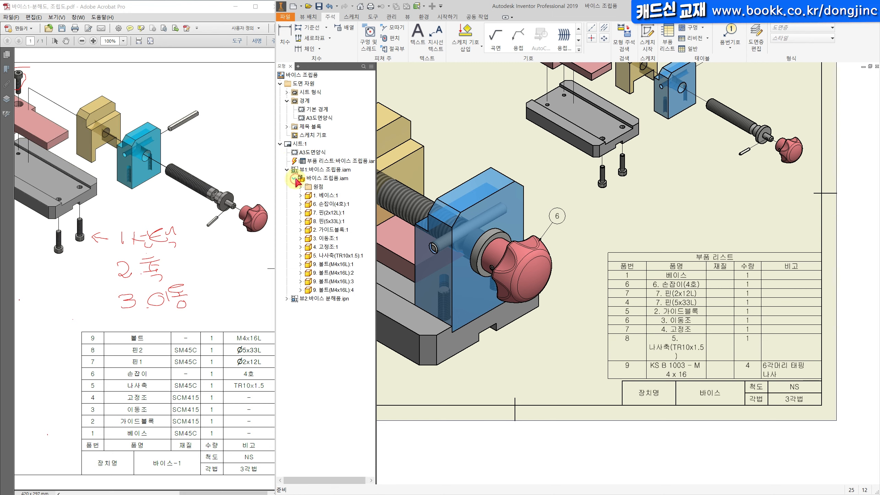
pyautogui.click(677, 297)
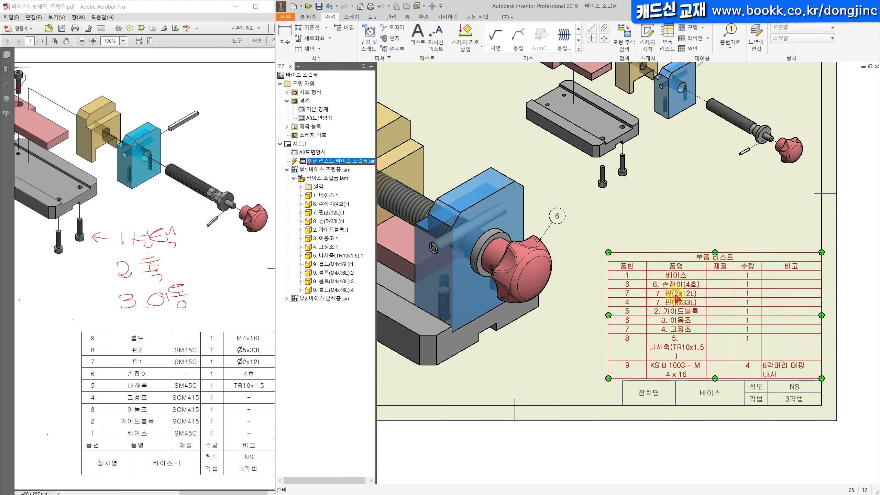
pyautogui.doubleClick(677, 297)
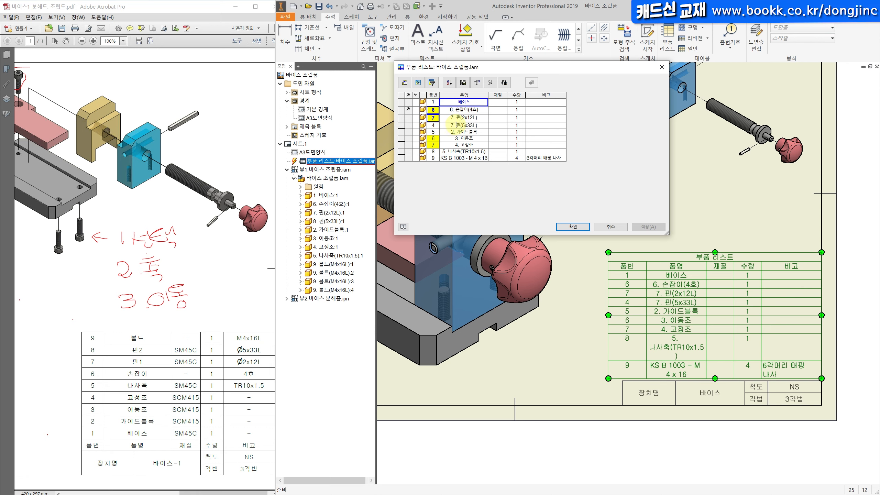
pyautogui.doubleClick(434, 125)
pyautogui.write('8')
pyautogui.press('Return')
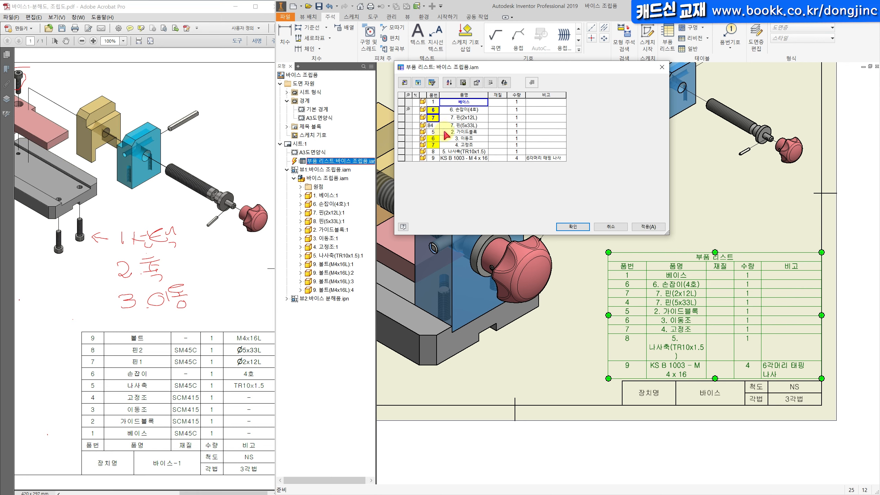
pyautogui.press('Return')
# Step: Set the 품번 values to 2 for 가이드블록, 3 for 이동조, 4 for 고정조, 5 for 나사축 and 9 for the bolt
pyautogui.click(438, 139)
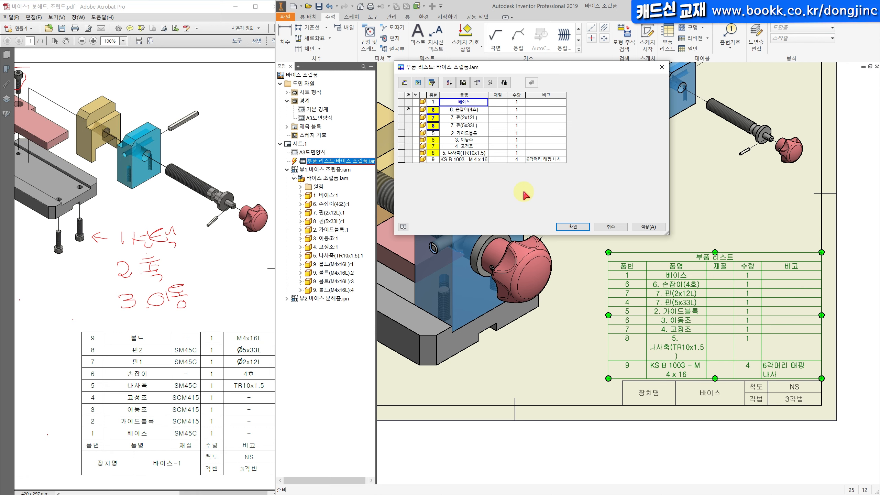
pyautogui.write('2')
pyautogui.press('Down')
pyautogui.write('3')
pyautogui.write('4')
pyautogui.press('Down')
pyautogui.write('5')
pyautogui.press('Down')
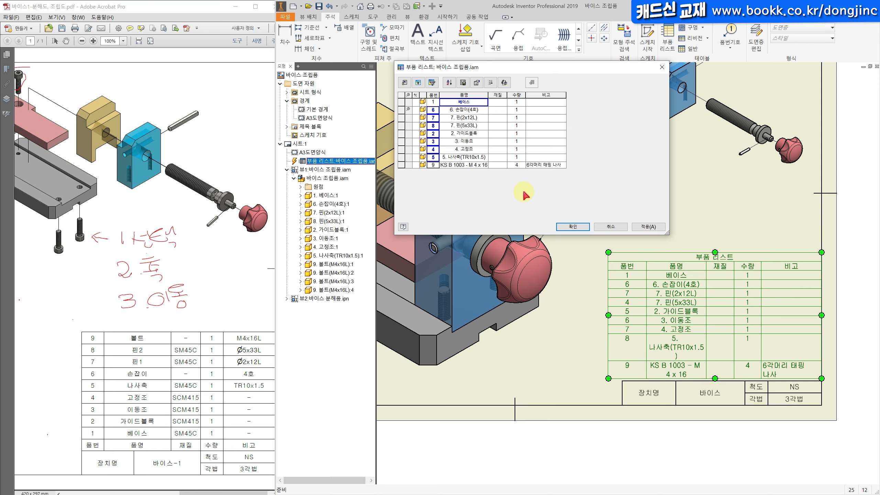
pyautogui.write('9')
pyautogui.press('Return')
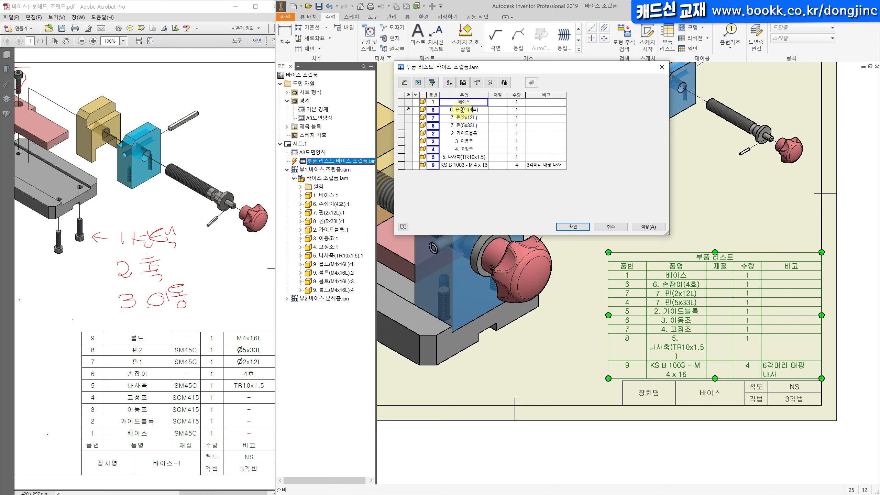
# Step: Remove the leading numbers from the 품명 entries from 손잡이(4호) through 나사축(TR10x1.5)
pyautogui.click(435, 101)
pyautogui.click(453, 109)
pyautogui.press('Delete')
pyautogui.press('Delete')
pyautogui.press('Delete')
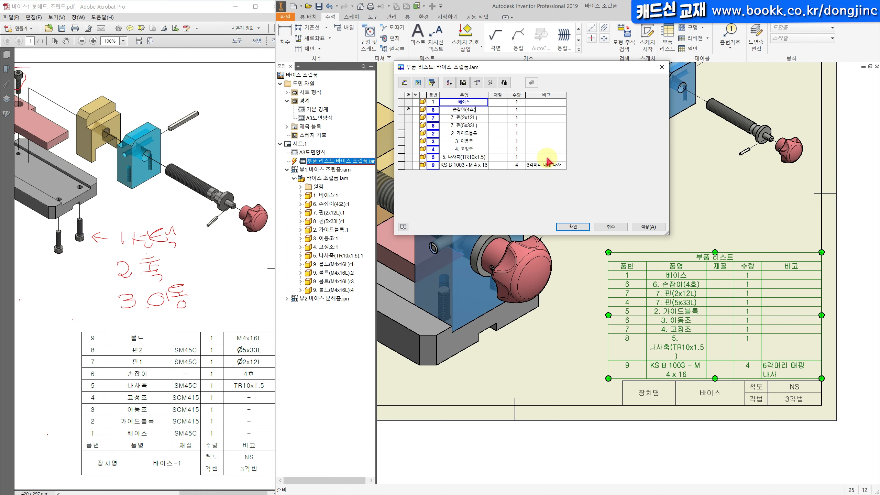
pyautogui.press('Return')
pyautogui.press('F2')
pyautogui.press('Return')
pyautogui.press('F2')
pyautogui.press('Delete')
pyautogui.press('Delete')
pyautogui.press('Delete')
pyautogui.press('Return')
pyautogui.press('F2')
pyautogui.press('Delete')
pyautogui.press('Delete')
pyautogui.press('Delete')
pyautogui.press('Return')
pyautogui.press('F2')
pyautogui.press('Delete')
pyautogui.press('Delete')
pyautogui.press('Delete')
pyautogui.press('Return')
pyautogui.press('F2')
pyautogui.press('Return')
pyautogui.press('F2')
pyautogui.press('Delete')
pyautogui.press('Delete')
pyautogui.press('Delete')
pyautogui.press('Return')
# Step: Replace the 품명 text "KS B 1003 - M 4 x 16" of item 9 with 볼트
pyautogui.press('F2')
pyautogui.press('Delete')
pyautogui.press('Delete')
pyautogui.press('Delete')
pyautogui.press('Delete')
pyautogui.press('Delete')
pyautogui.press('Delete')
pyautogui.press('Delete')
pyautogui.press('Delete')
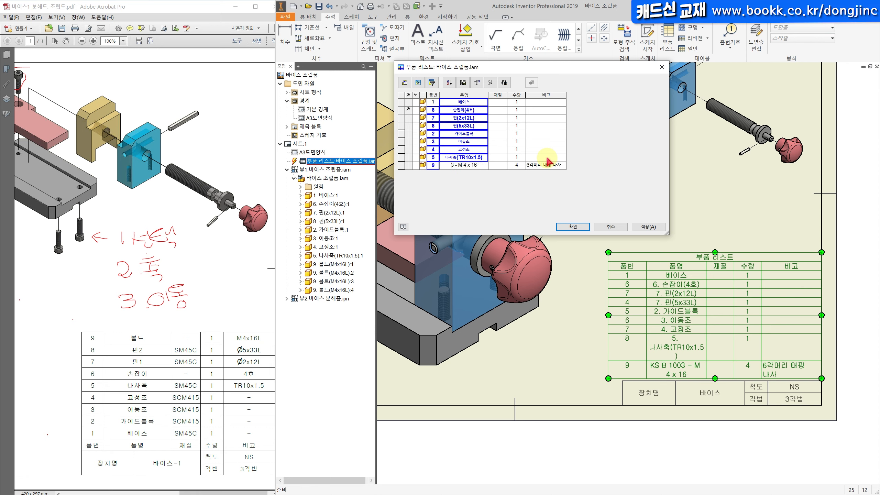
pyautogui.write('볼트(')
pyautogui.press('Return')
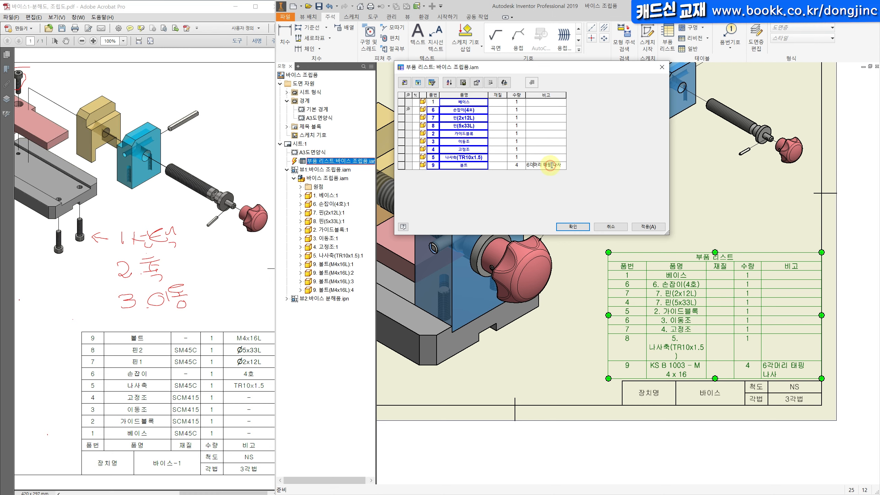
# Step: Replace the 비고 text of item 9, 볼트, with M4x16
pyautogui.hotkey('ctrl', 'a')
pyautogui.write('M4x16')
pyautogui.click(550, 157)
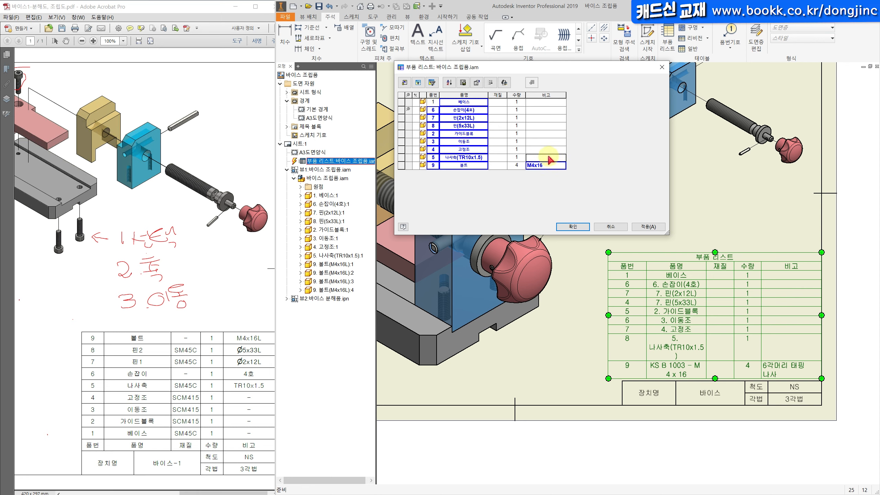
# Step: Shorten the 품명 of item 5 to 나사축 and enter TR10x1.5 as its 비고
pyautogui.click(455, 157)
pyautogui.moveTo(455, 157); pyautogui.dragTo(475, 158)
pyautogui.press('Delete')
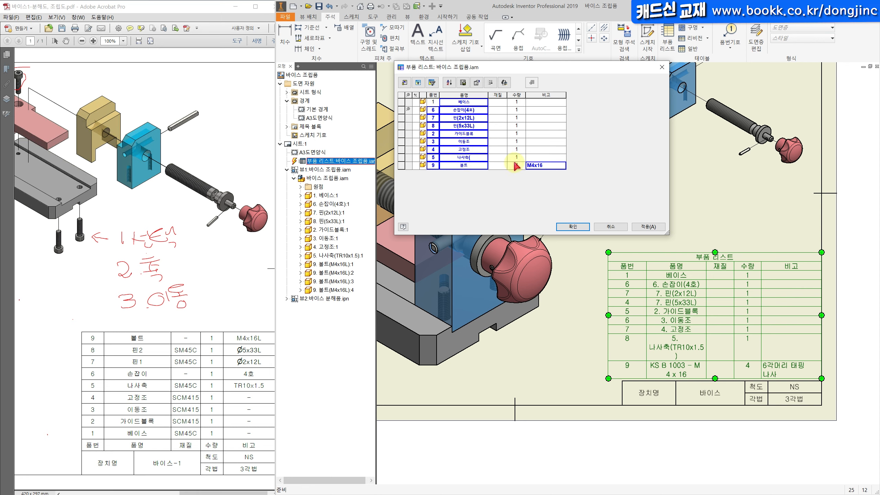
pyautogui.press('Tab')
pyautogui.press('Tab')
pyautogui.press('Tab')
pyautogui.press('Return')
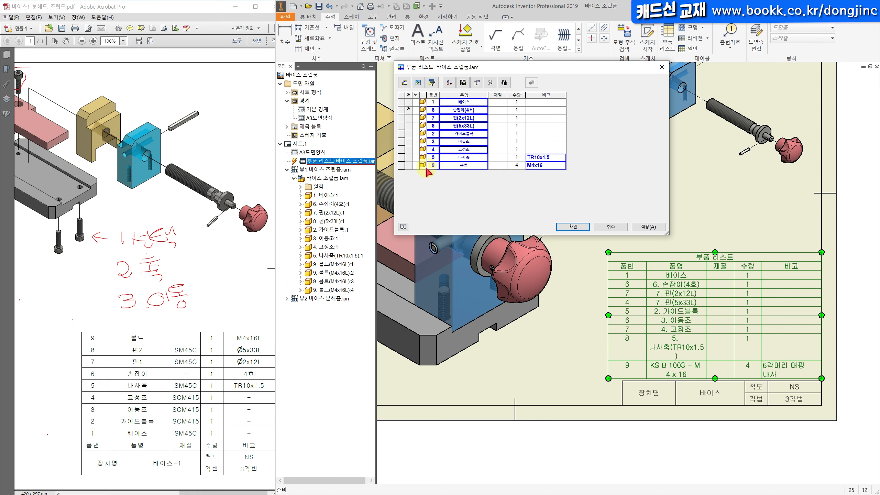
# Step: Sort the parts list by 품번 in descending order (내림차순)
pyautogui.click(453, 84)
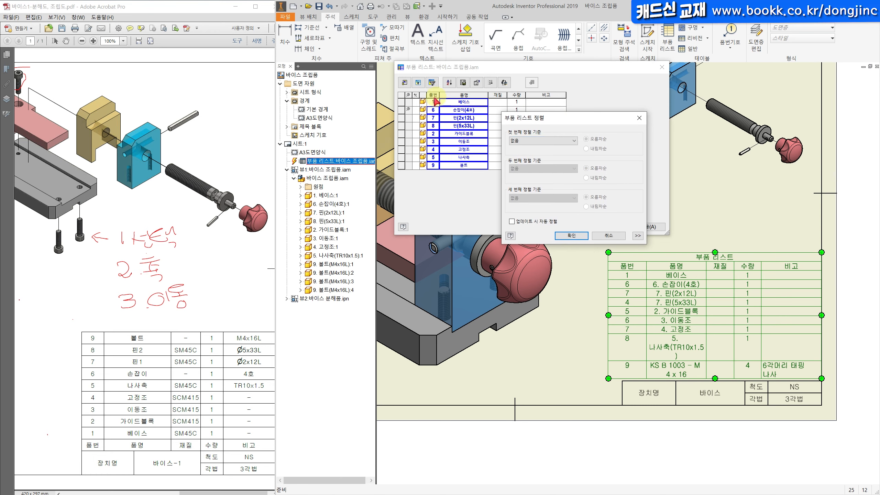
pyautogui.click(536, 141)
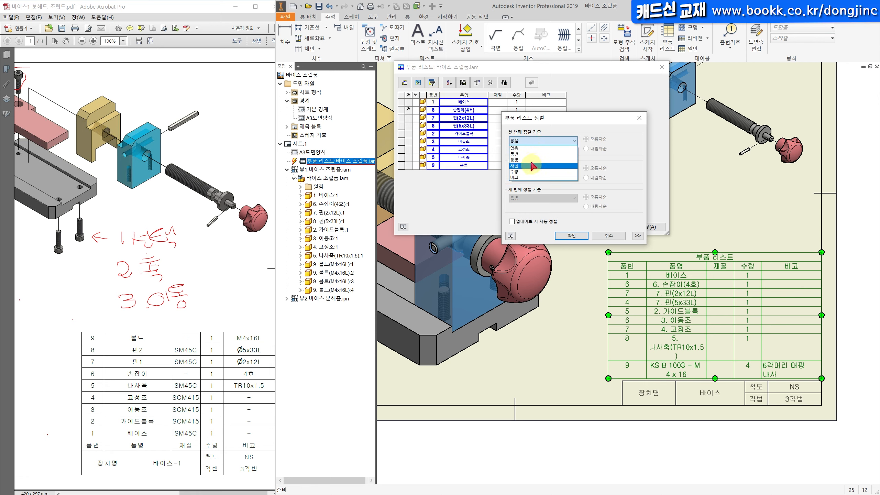
pyautogui.click(537, 154)
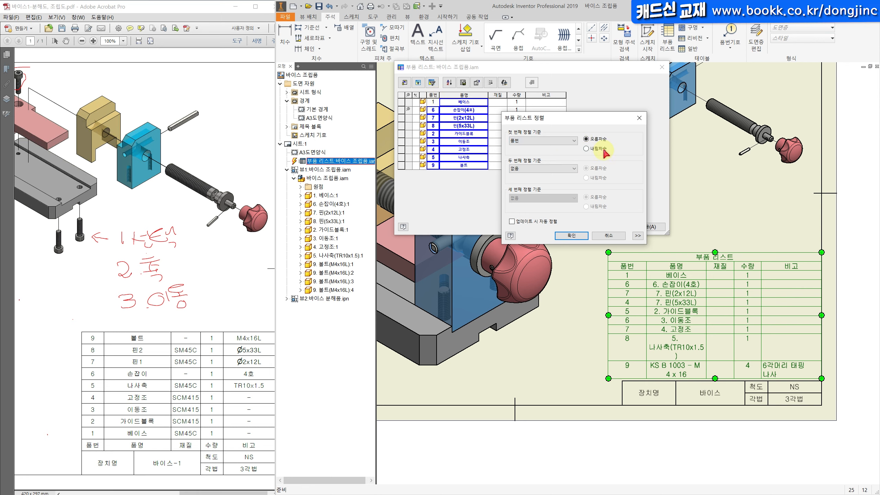
pyautogui.click(587, 149)
pyautogui.click(571, 236)
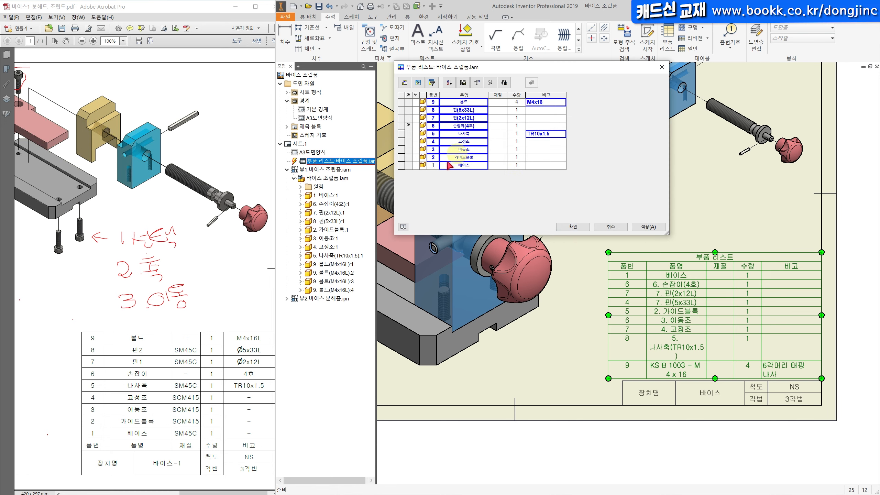
# Step: Enter SM45C as the 재질 of 핀(5x33L) and widen the 재질 column so the value fits on one line
pyautogui.click(500, 104)
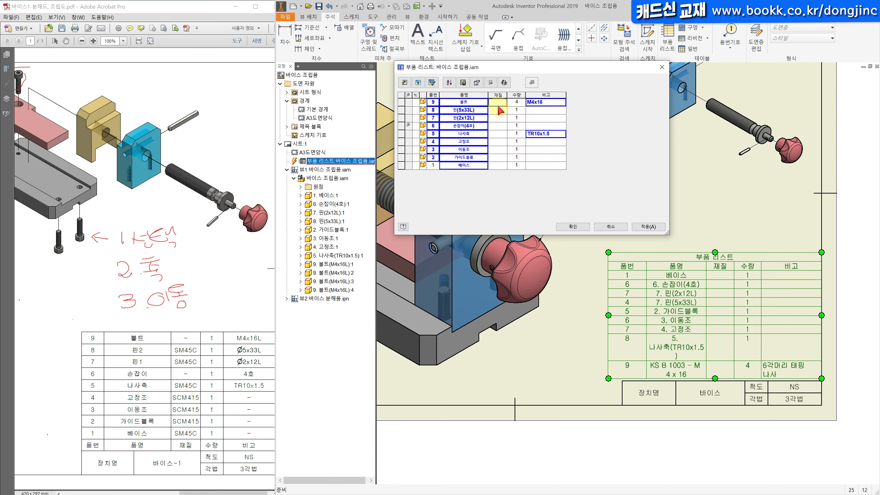
pyautogui.click(500, 110)
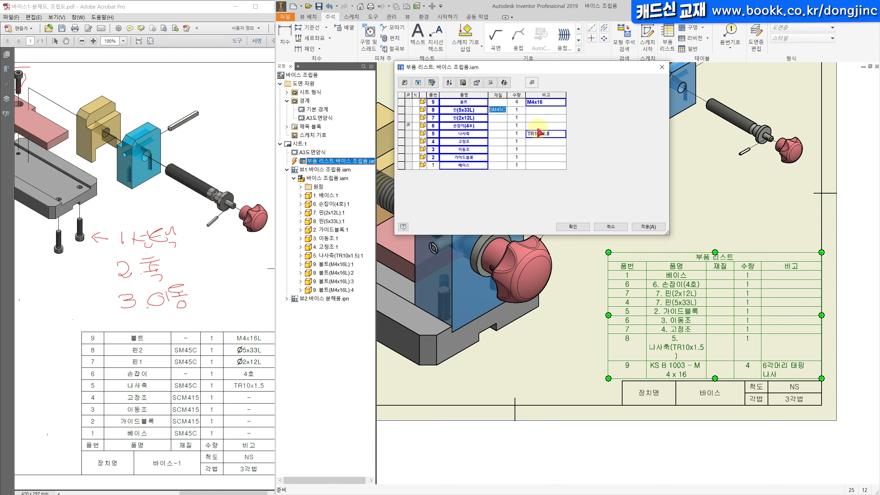
pyautogui.press('Return')
pyautogui.press('Up')
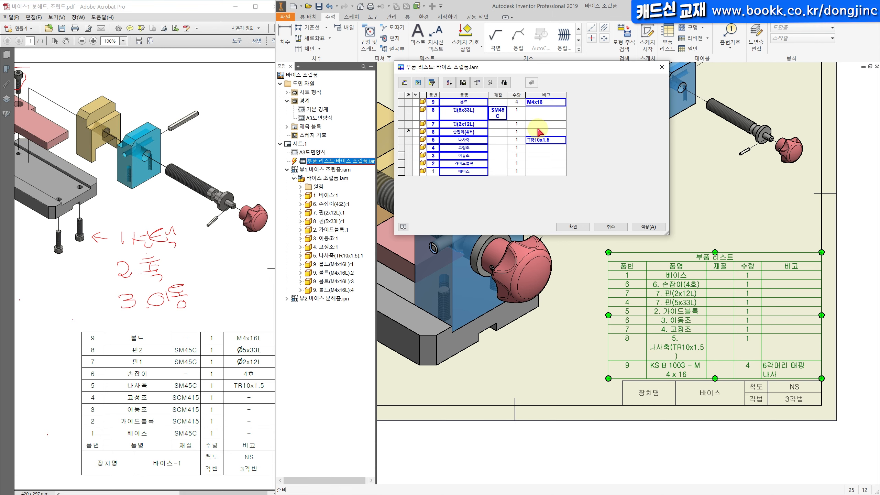
pyautogui.moveTo(507, 94); pyautogui.dragTo(512, 95)
pyautogui.click(507, 118)
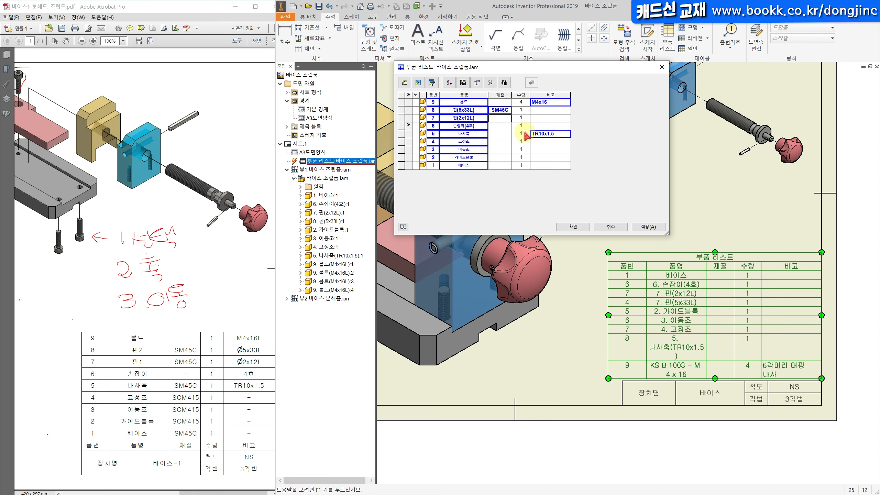
# Step: Fill the 재질 column with SM45C for 핀(2x12L) and 나사축, and a hyphen for 볼트 and 손잡이
pyautogui.press('Return')
pyautogui.press('Return')
pyautogui.press('Return')
pyautogui.press('Left')
pyautogui.press('Down')
pyautogui.press('Down')
pyautogui.press('Down')
pyautogui.press('Right')
pyautogui.press('Return')
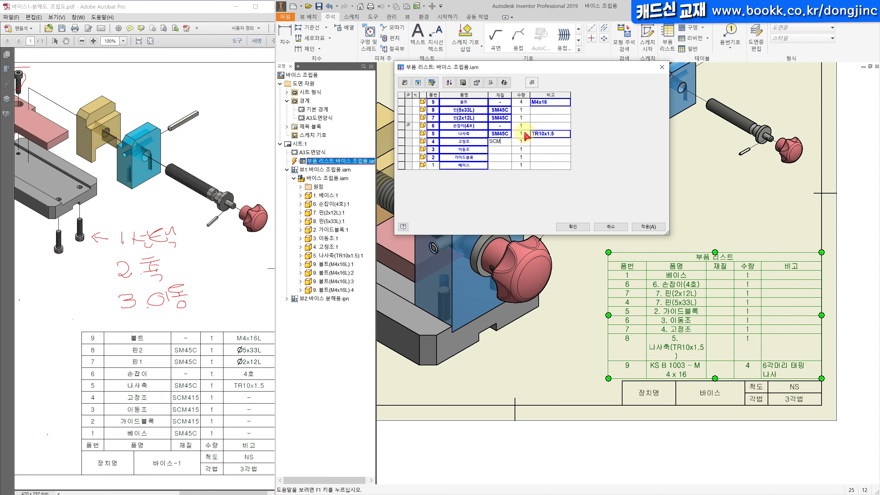
# Step: Enter SCM415 as the 재질 of 고정조, 이동조 and 가이드블록, and SM45C for 베이스
pyautogui.hotkey('ctrl', 'a')
pyautogui.hotkey('ctrl', 'c')
pyautogui.press('Return')
pyautogui.press('Return')
pyautogui.hotkey('ctrl', 'v')
pyautogui.press('Return')
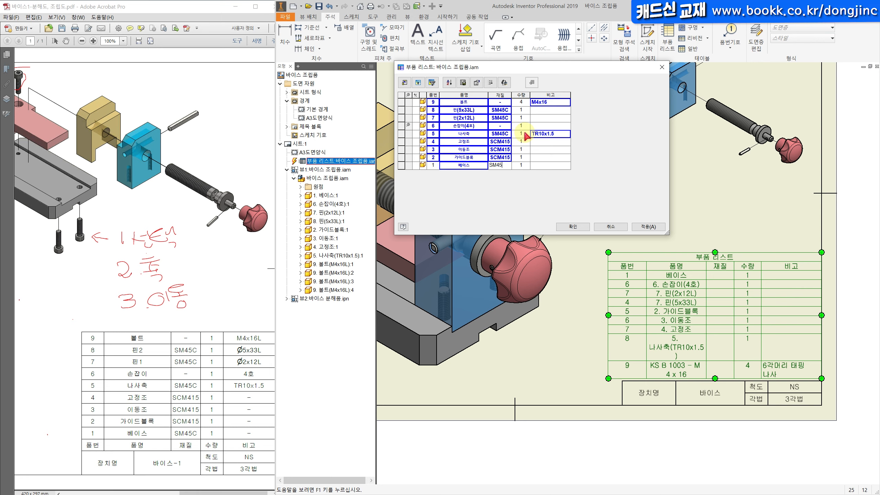
pyautogui.press('Up')
# Step: Shorten the 품명 of item 8 to 핀 by removing the size in brackets
pyautogui.press('Right')
pyautogui.press('Right')
pyautogui.press('Up')
pyautogui.press('Up')
pyautogui.press('Up')
pyautogui.press('Up')
pyautogui.press('Up')
pyautogui.press('Up')
pyautogui.press('Left')
pyautogui.press('Left')
pyautogui.press('Left')
pyautogui.press('F2')
pyautogui.press('Left')
pyautogui.press('Left')
pyautogui.press('Right')
pyautogui.press('Right')
pyautogui.press('Right')
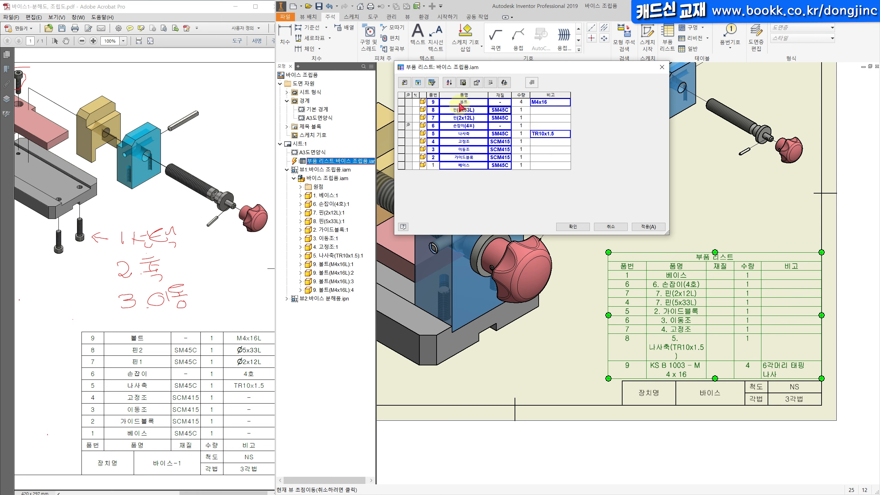
pyautogui.moveTo(474, 110); pyautogui.dragTo(460, 109)
pyautogui.press('BackSpace')
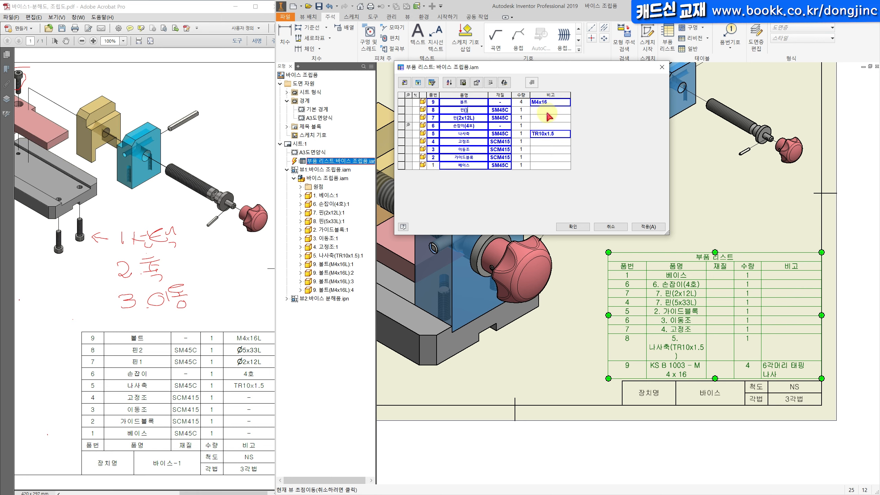
# Step: Enter %%C5x33L as the 비고 of item 8 and accept the parts list edits
pyautogui.click(554, 111)
pyautogui.write('%%C5x33L')
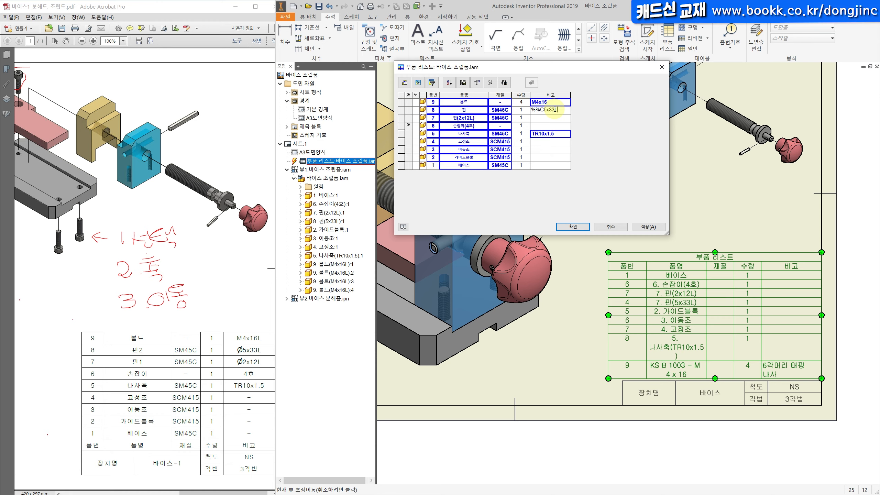
pyautogui.click(572, 226)
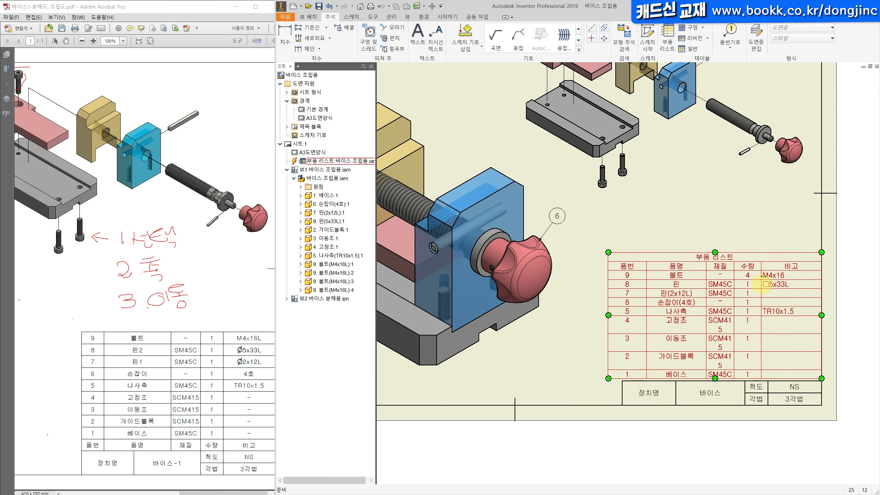
# Step: Reopen the parts list at the 비고 of item 8, then switch to the web browser and search Naver for 파이기호
pyautogui.doubleClick(680, 288)
pyautogui.click(554, 110)
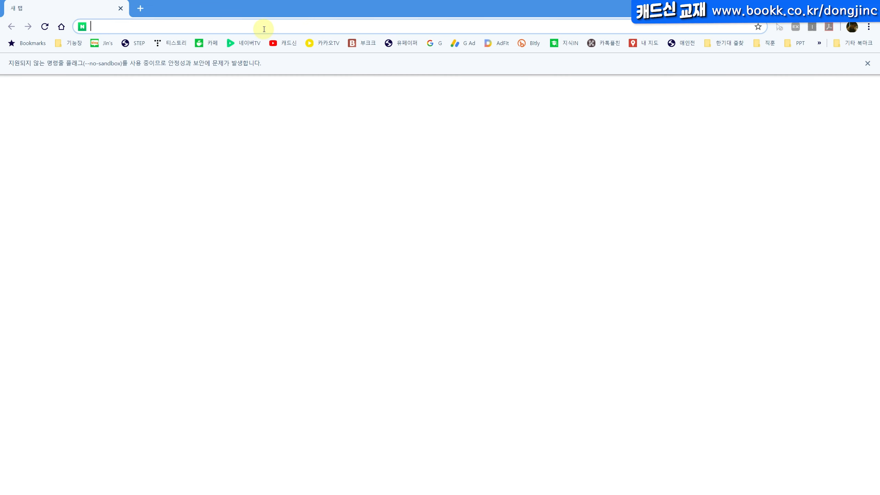
pyautogui.write('vkdl')
pyautogui.press('BackSpace')
pyautogui.press('BackSpace')
pyautogui.press('BackSpace')
pyautogui.press('BackSpace')
pyautogui.press('Hangul')
pyautogui.write('파이')
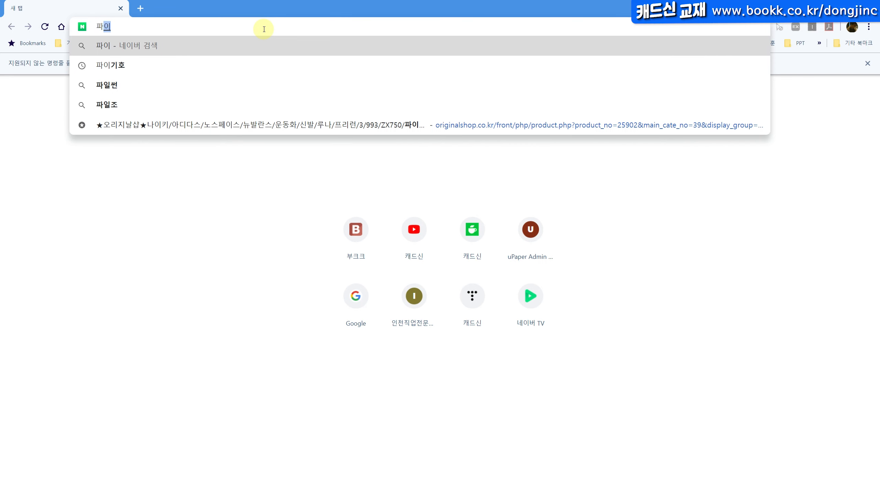
pyautogui.press('Return')
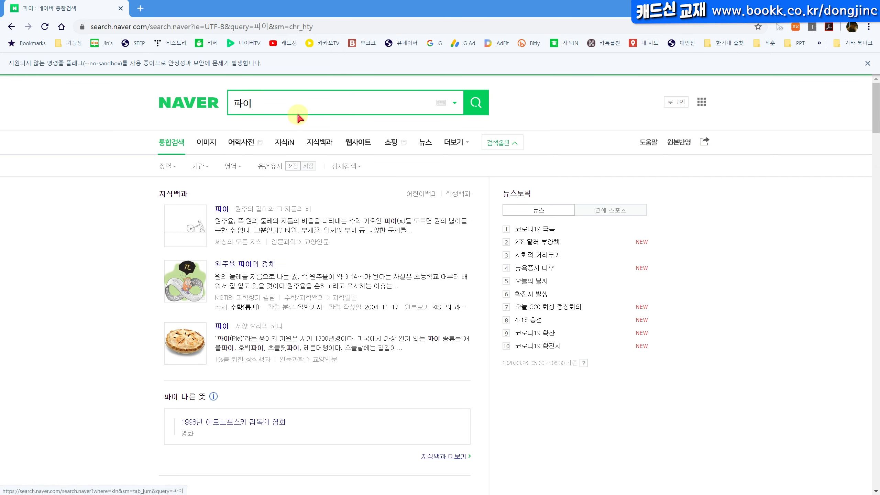
pyautogui.click(308, 109)
pyautogui.write('기호')
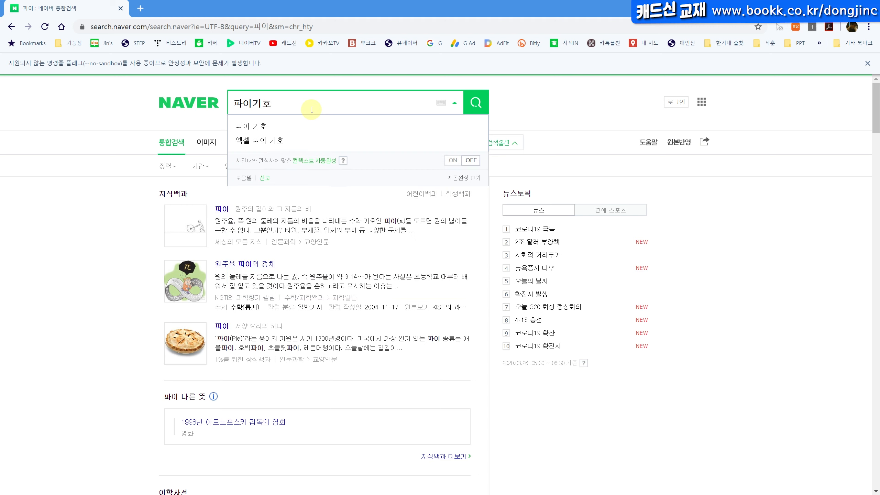
pyautogui.press('Return')
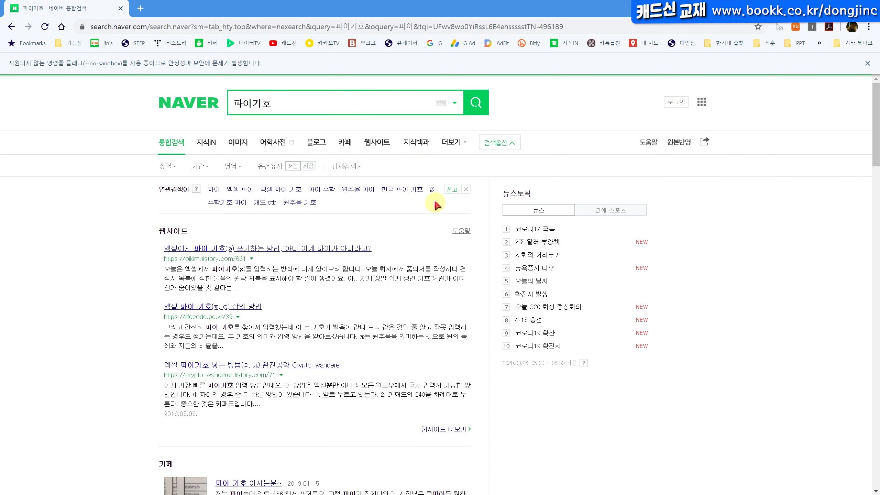
# Step: Copy the Ø symbol from the related searches, replace %%C with it in item 8's 비고 and paste it into item 7's 비고
pyautogui.moveTo(437, 189); pyautogui.dragTo(428, 190)
pyautogui.hotkey('ctrl', 'c')
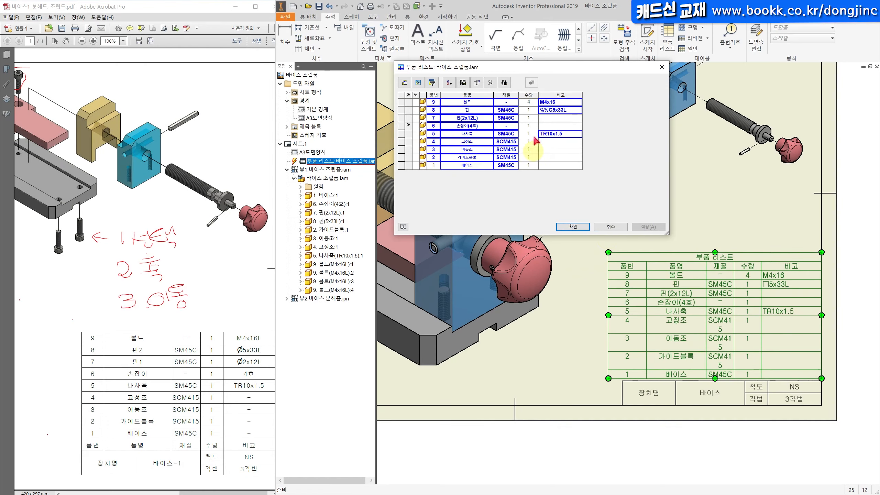
pyautogui.hotkey('shift', 'Home')
pyautogui.hotkey('ctrl', 'v')
pyautogui.click(549, 119)
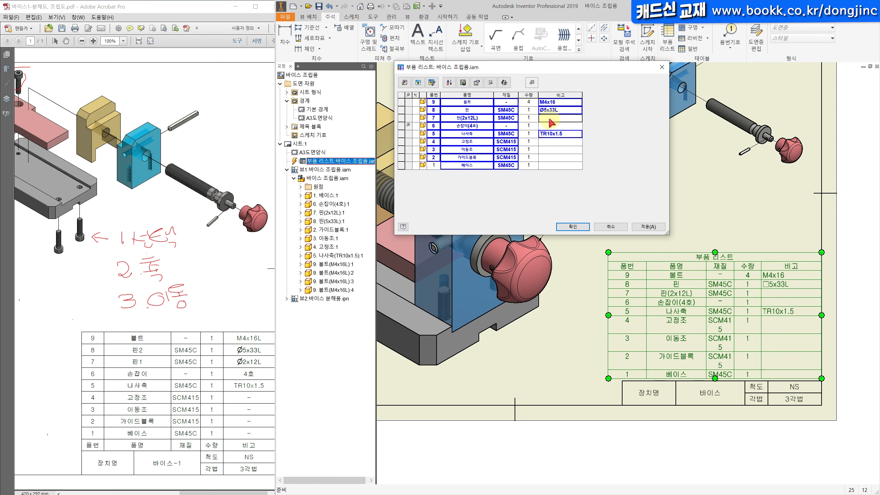
pyautogui.hotkey('ctrl', 'v')
# Step: Change the 품명 of item 7 to 핀1 and of item 8 to 핀2
pyautogui.click(467, 118)
pyautogui.moveTo(465, 118); pyautogui.dragTo(474, 120)
pyautogui.press('BackSpace')
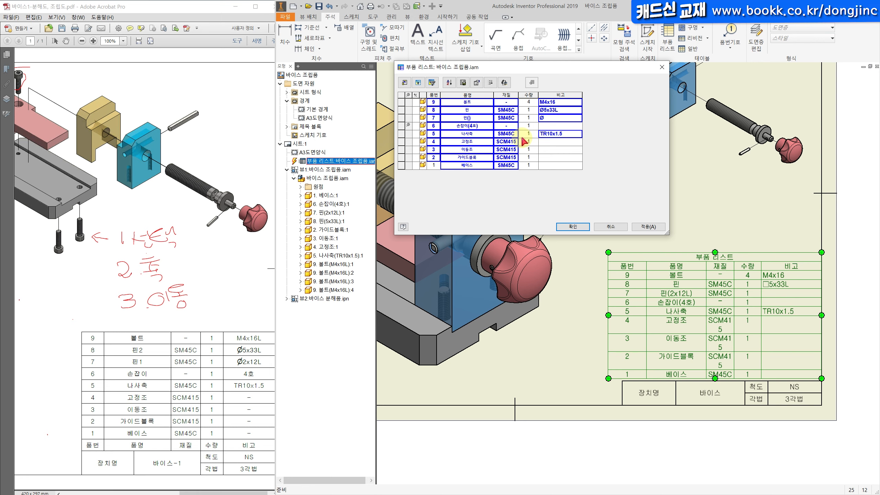
pyautogui.write('1')
pyautogui.click(468, 111)
pyautogui.write('2')
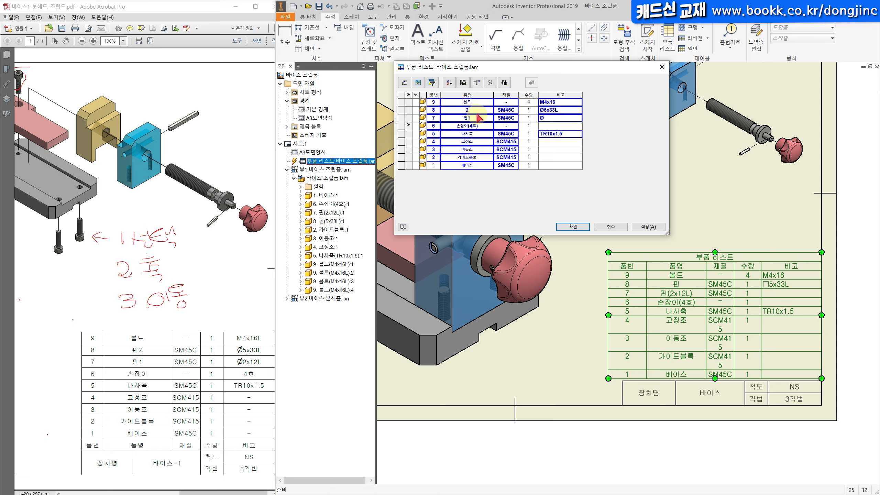
# Step: Complete the 비고 of item 7, 핀1, as Ø2x12L
pyautogui.click(554, 118)
pyautogui.write('2x12L')
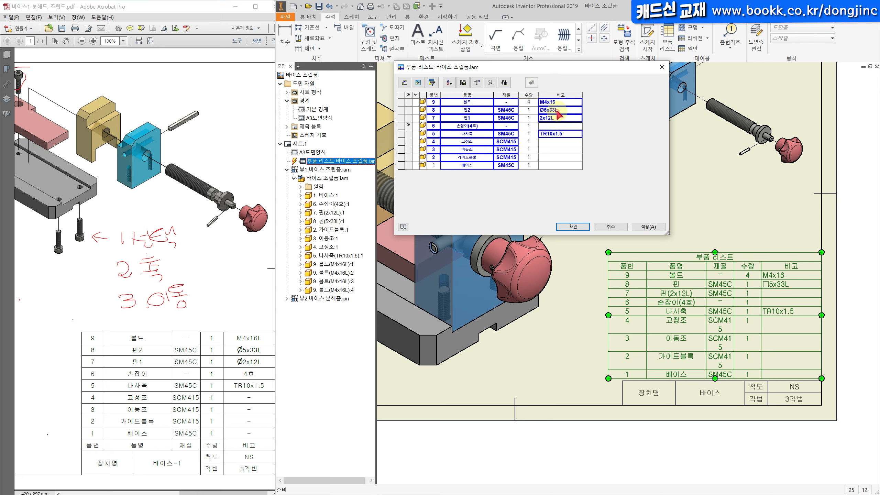
pyautogui.click(559, 117)
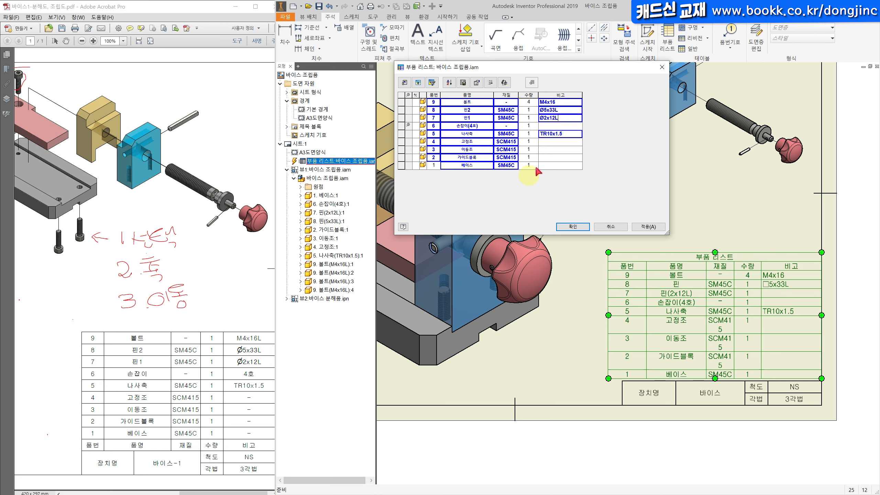
# Step: Enter 4호 as the 비고 of item 6 and shorten its 품명 to 손잡이
pyautogui.click(575, 128)
pyautogui.write('4')
pyautogui.click(476, 129)
pyautogui.press('BackSpace')
pyautogui.press('BackSpace')
pyautogui.press('BackSpace')
pyautogui.press('BackSpace')
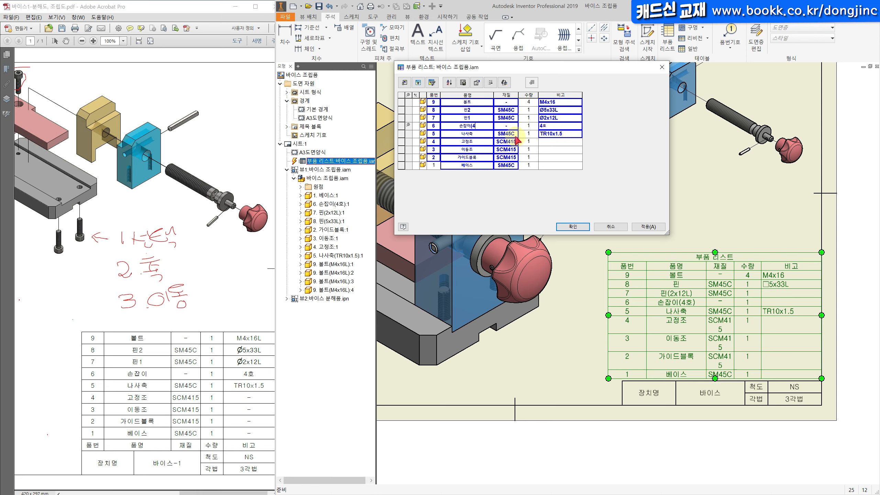
# Step: Enter a hyphen as the 비고 of items 4, 3, 2 and 1 and accept the parts list edits
pyautogui.write('-')
pyautogui.press('Return')
pyautogui.write('-')
pyautogui.press('Return')
pyautogui.write('-')
pyautogui.press('Return')
pyautogui.write('-')
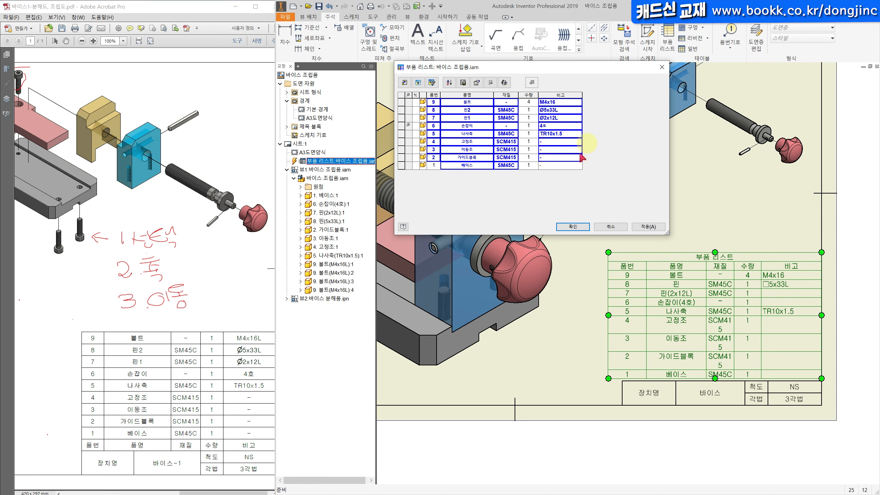
pyautogui.click(573, 226)
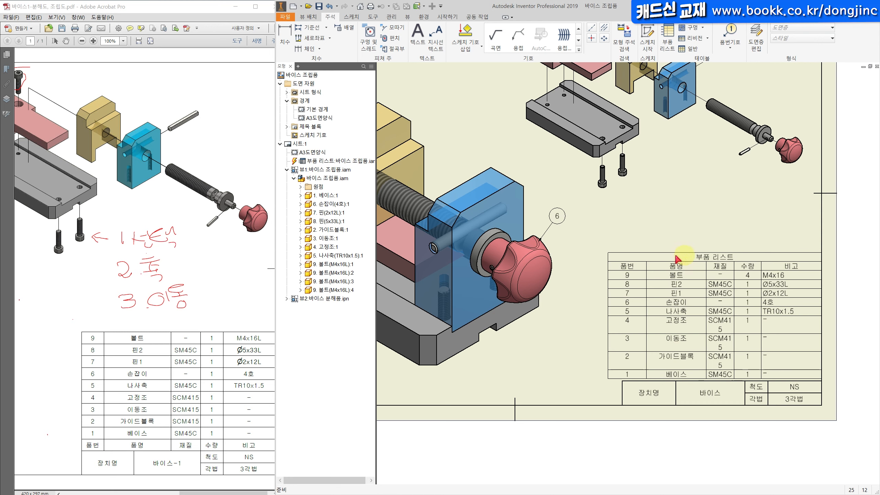
# Step: Turn off the parts list title and place its column headings at the bottom of the table through the table layout settings
pyautogui.click(698, 261)
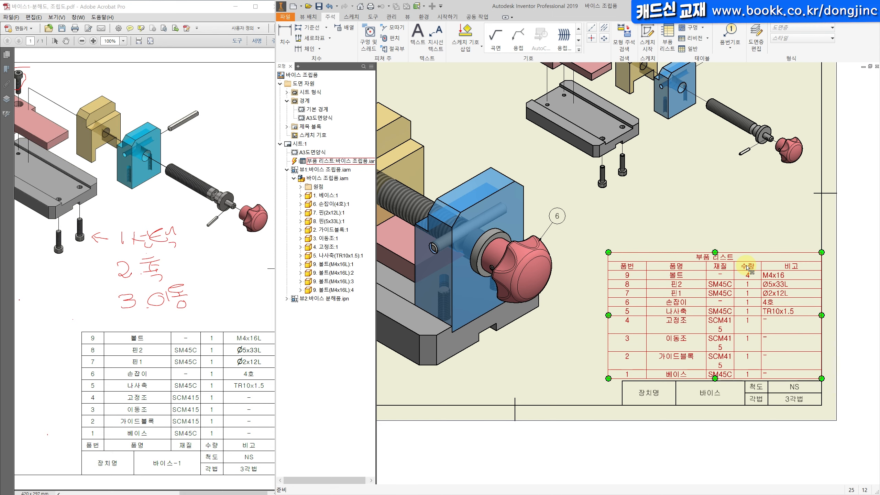
pyautogui.rightClick(677, 266)
pyautogui.click(673, 266)
pyautogui.doubleClick(673, 267)
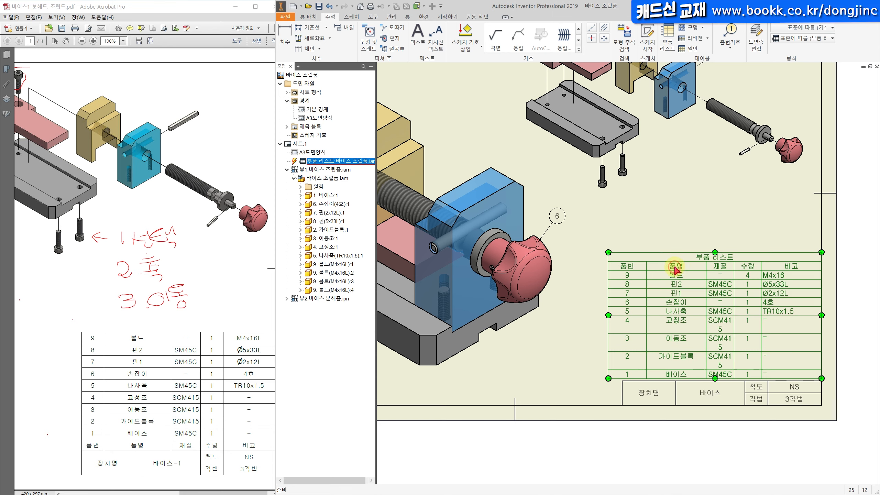
pyautogui.rightClick(528, 97)
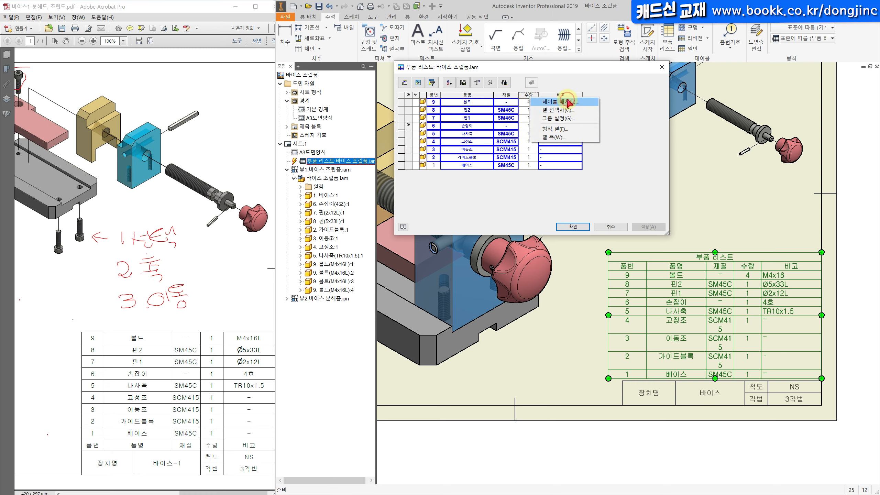
pyautogui.click(563, 103)
pyautogui.click(412, 93)
pyautogui.click(469, 191)
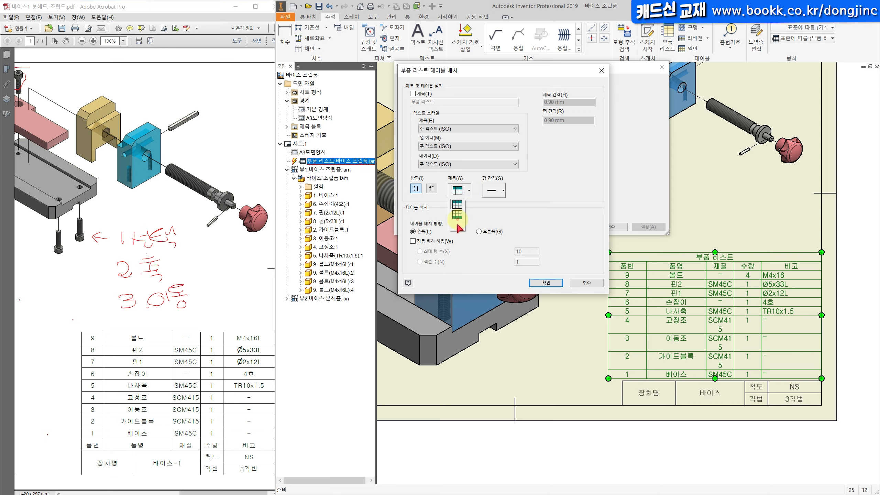
pyautogui.click(458, 215)
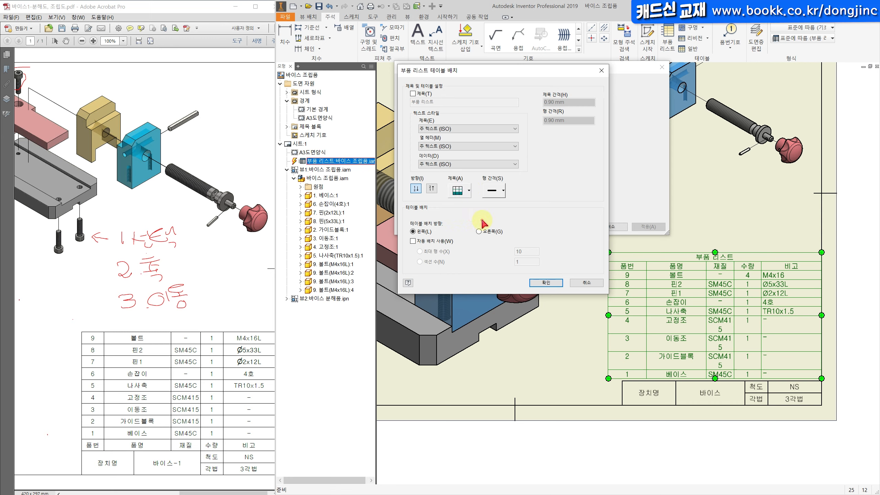
pyautogui.click(550, 283)
pyautogui.click(570, 225)
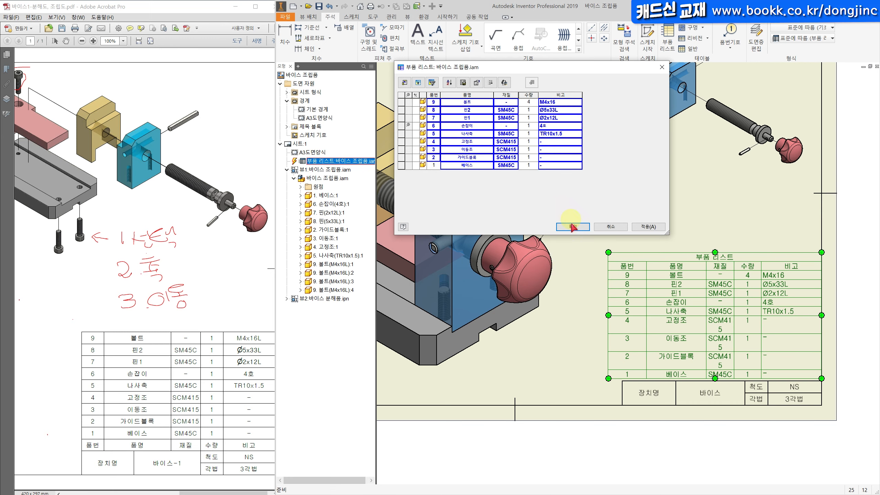
# Step: Roughly resize the parts list by its outer corner and 비고 column edge, and seat it on the title block
pyautogui.click(610, 337)
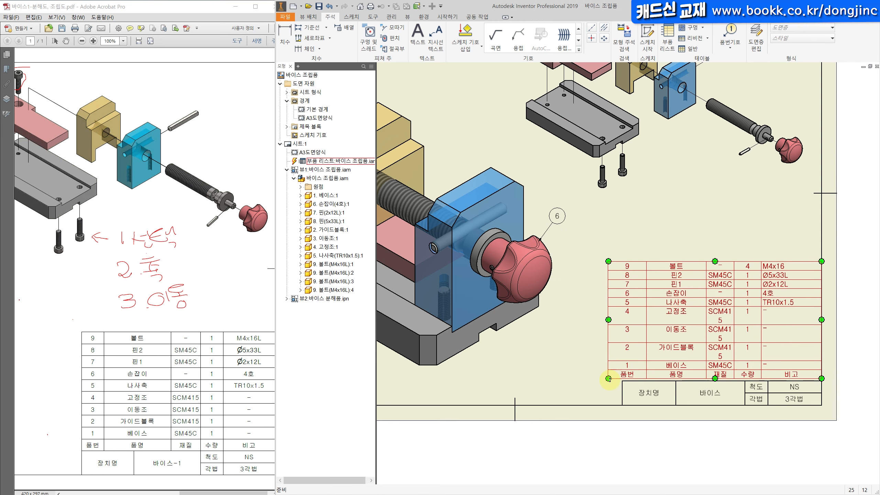
pyautogui.moveTo(609, 378); pyautogui.dragTo(592, 344)
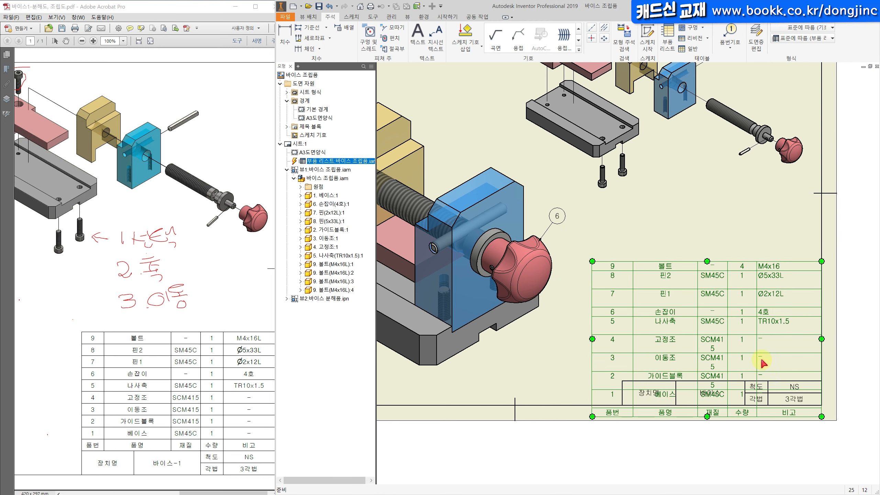
pyautogui.moveTo(714, 414); pyautogui.dragTo(715, 377)
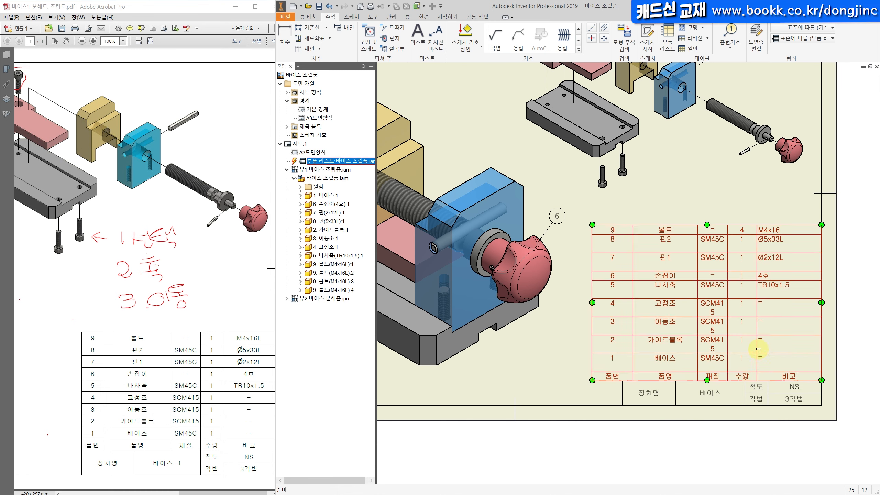
pyautogui.moveTo(758, 348)
pyautogui.mouseDown()
pyautogui.moveTo(772, 350)
pyautogui.moveTo(742, 344)
pyautogui.moveTo(768, 340)
pyautogui.mouseUp()
pyautogui.moveTo(770, 340); pyautogui.dragTo(771, 340)
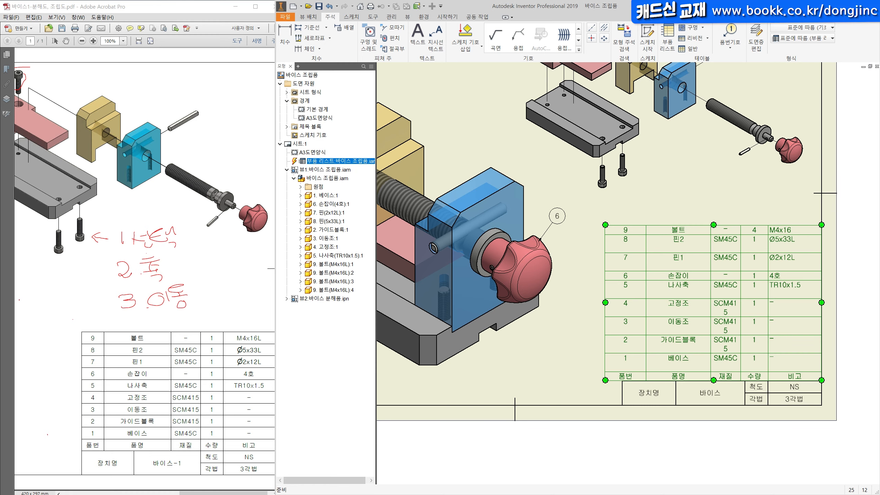
# Step: Bring up the 도면양식 PDF for the table dimensions and set the parts list's 비고 column width to 35
pyautogui.hotkey('alt', 'Tab')
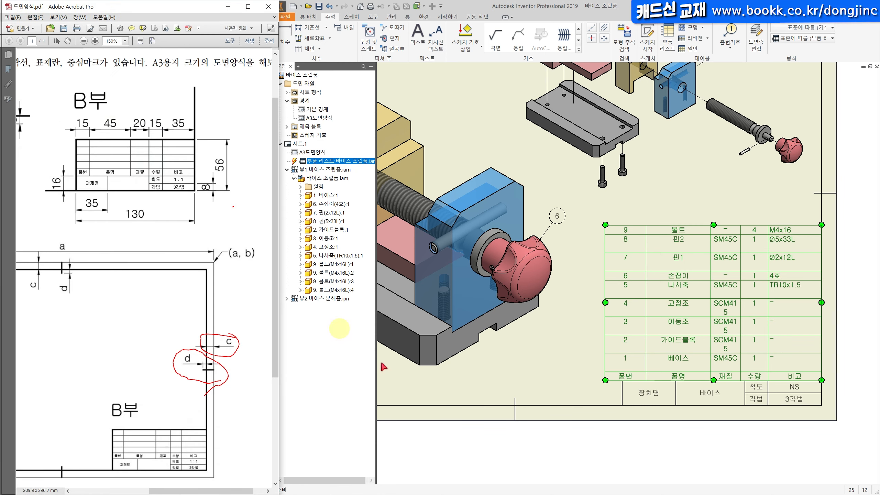
pyautogui.doubleClick(674, 322)
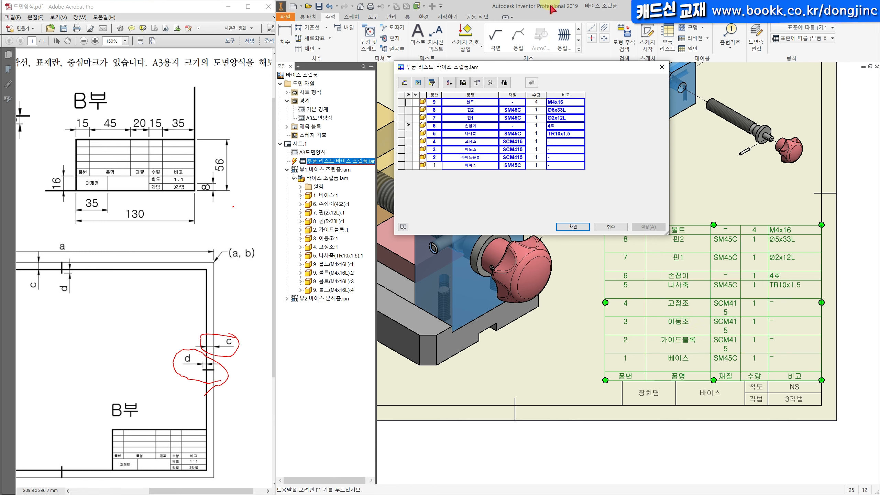
pyautogui.rightClick(560, 96)
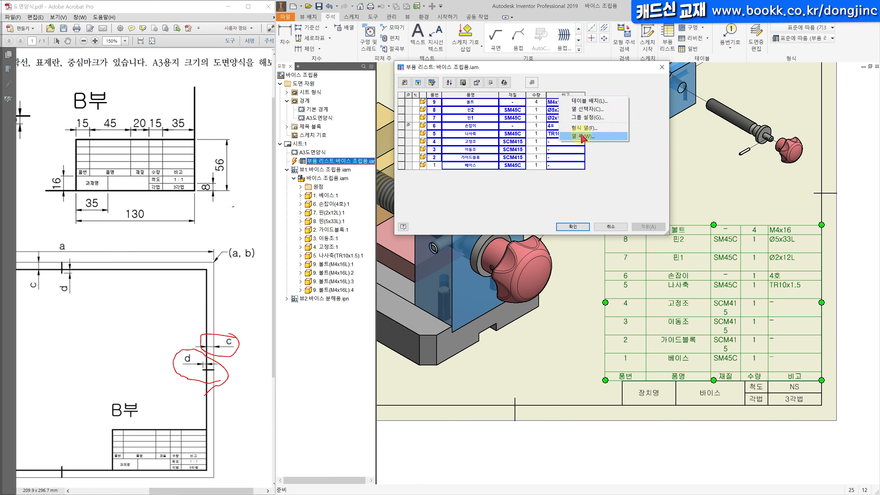
pyautogui.click(582, 137)
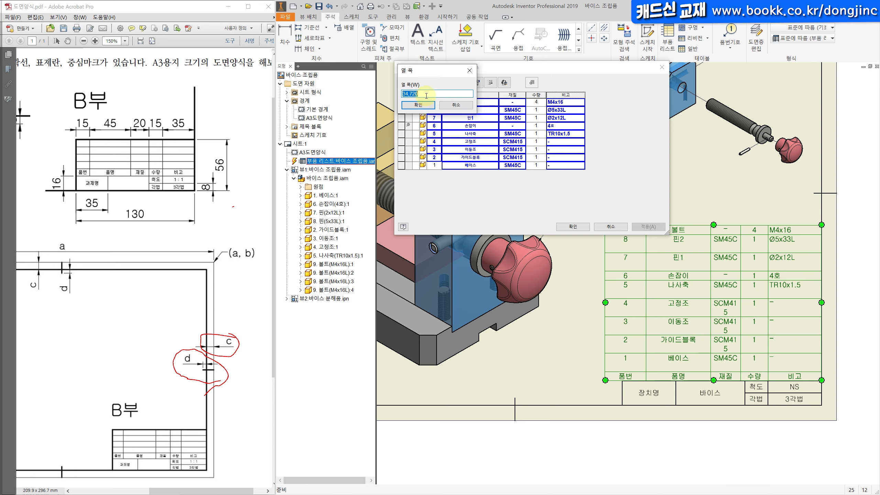
pyautogui.write('35')
pyautogui.press('Return')
# Step: Set the parts list's 수량 column width to 15 and its 품번 column width to 15
pyautogui.rightClick(535, 93)
pyautogui.click(551, 136)
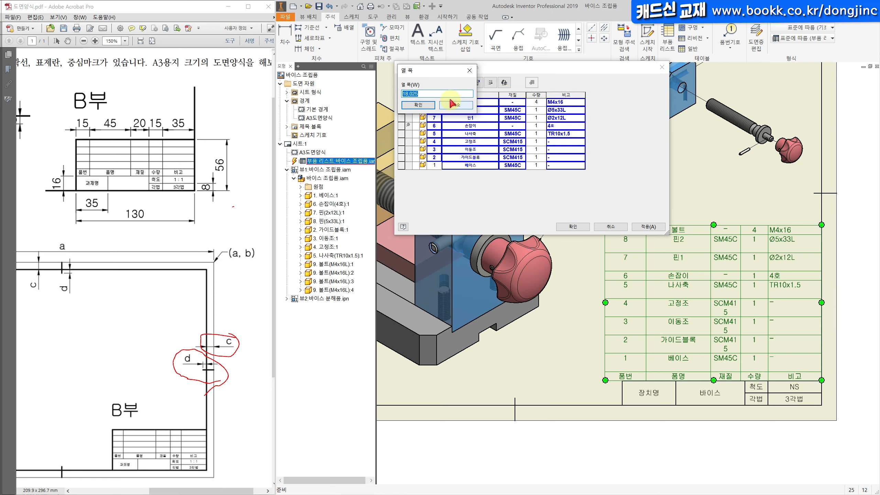
pyautogui.write('15')
pyautogui.press('Return')
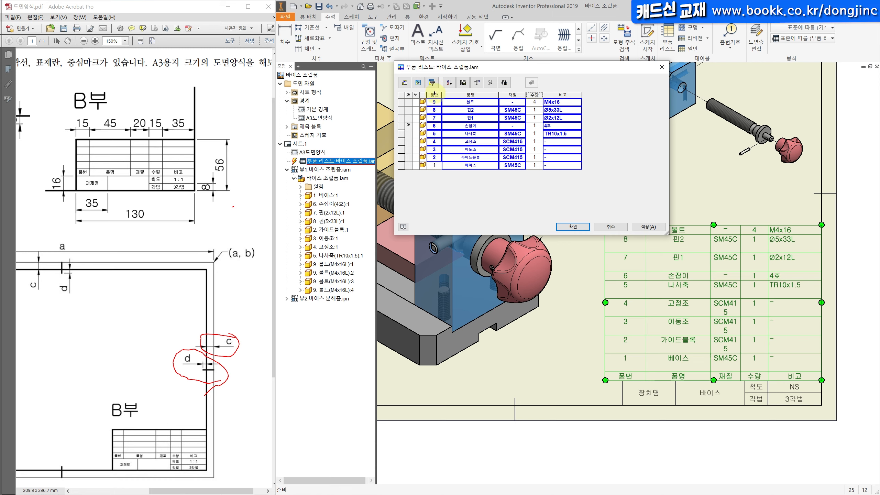
pyautogui.rightClick(437, 94)
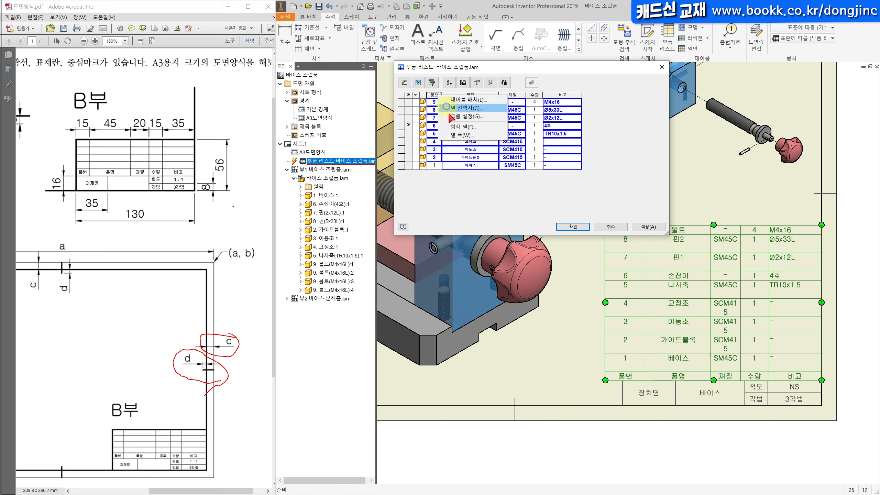
pyautogui.click(454, 137)
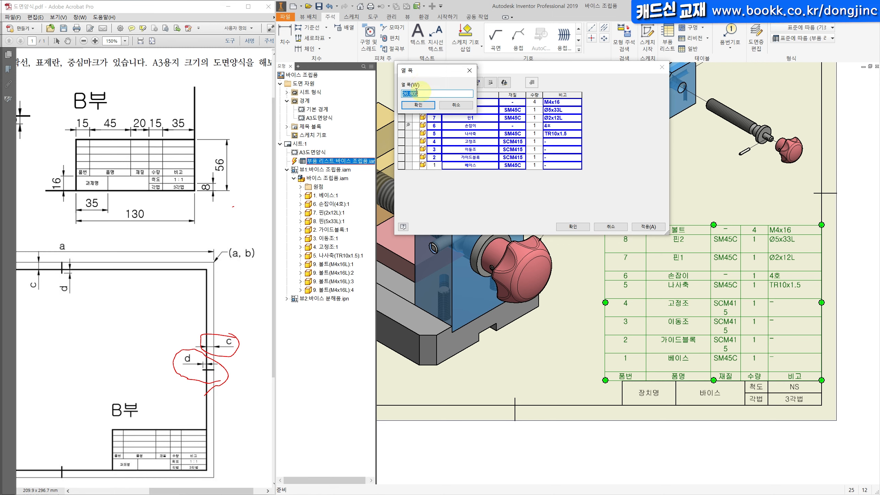
pyautogui.write('15')
pyautogui.press('Return')
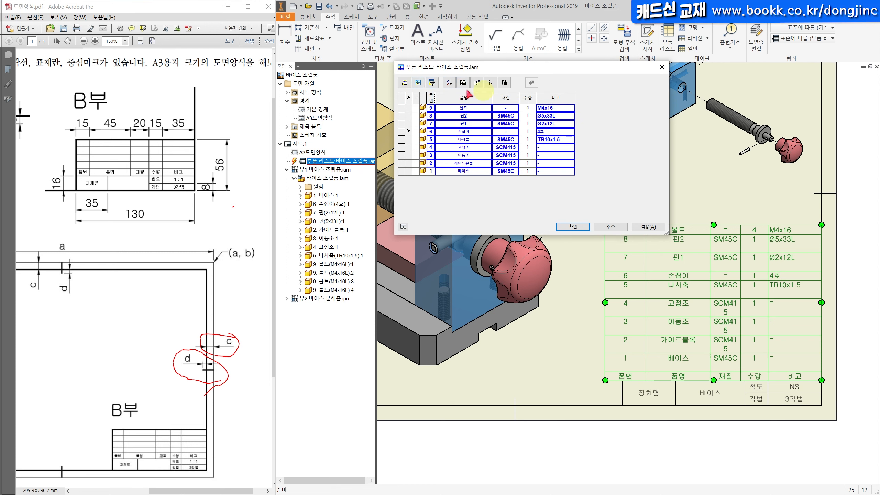
# Step: Set the parts list's 품명 column width to 45
pyautogui.rightClick(453, 98)
pyautogui.click(483, 140)
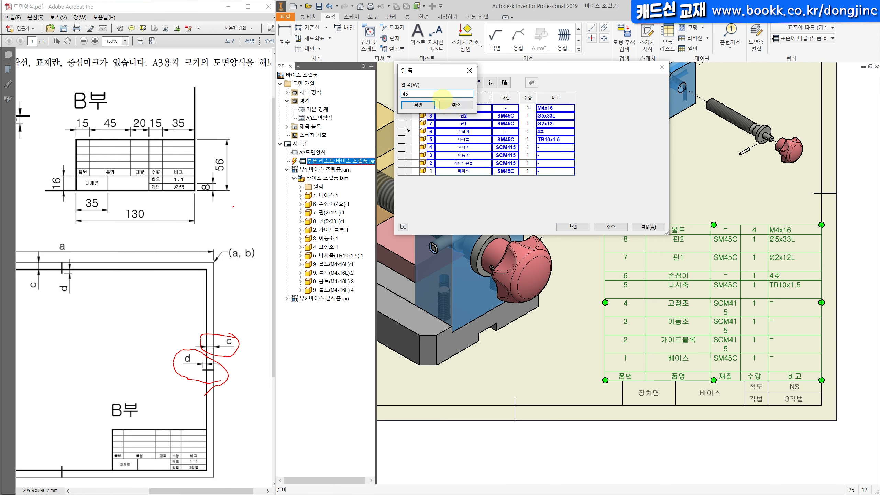
pyautogui.press('Return')
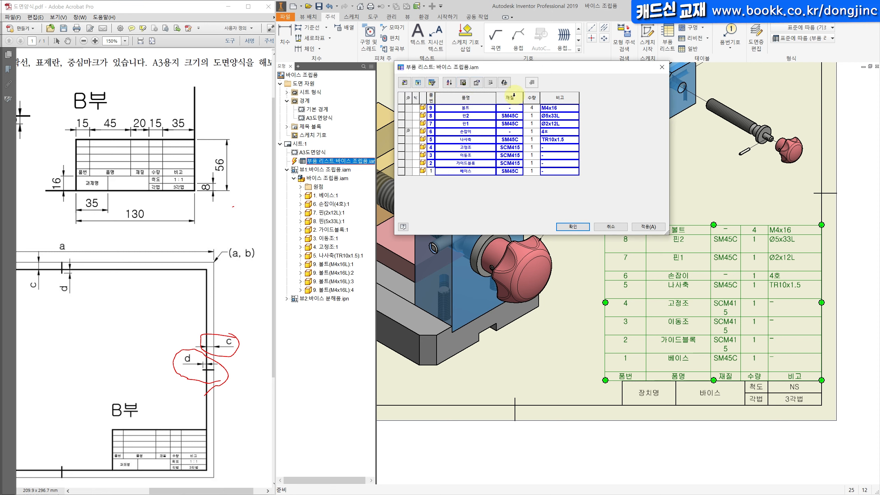
# Step: Check the 품번, 재질 and 수량 column widths of the parts list and accept its edits
pyautogui.rightClick(430, 100)
pyautogui.click(450, 139)
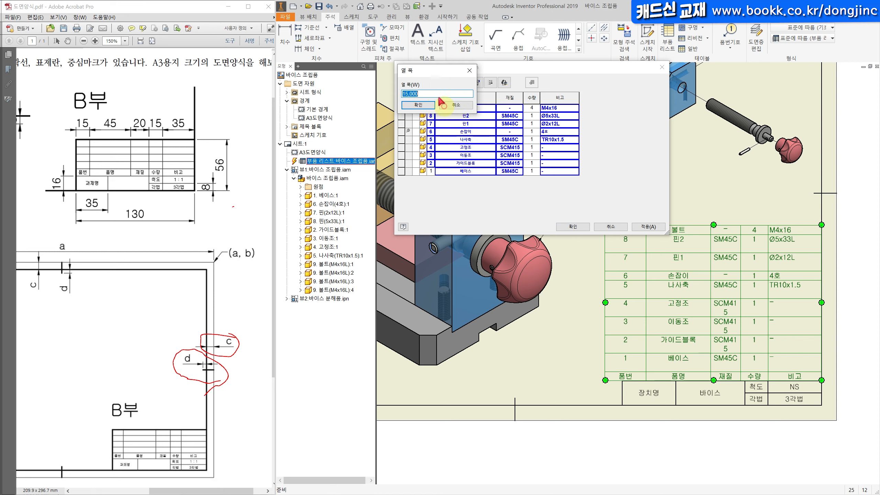
pyautogui.click(433, 105)
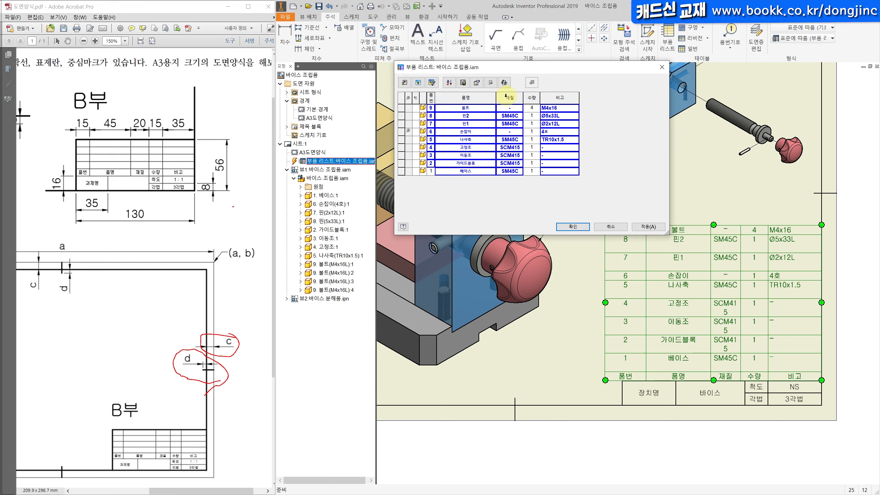
pyautogui.rightClick(508, 98)
pyautogui.click(533, 139)
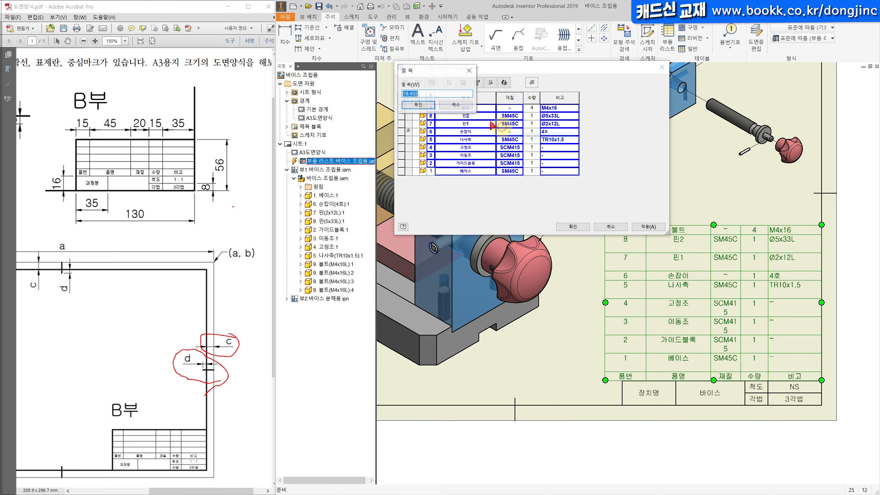
pyautogui.click(455, 104)
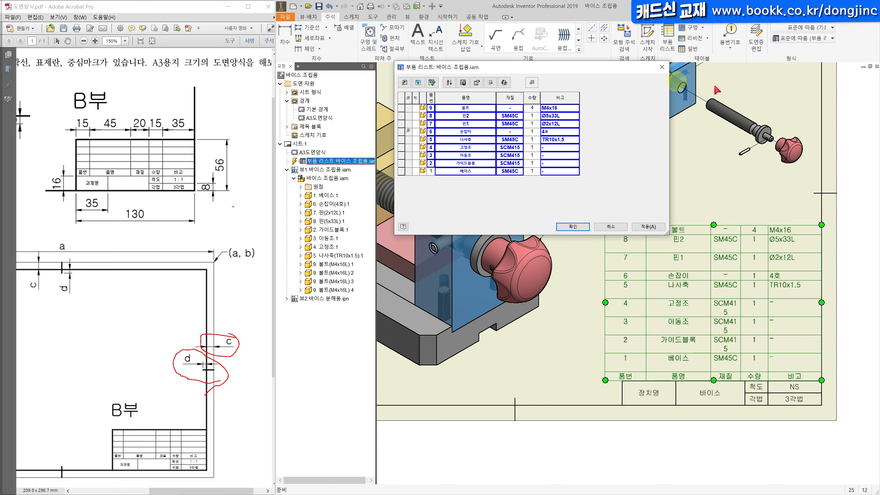
pyautogui.rightClick(533, 98)
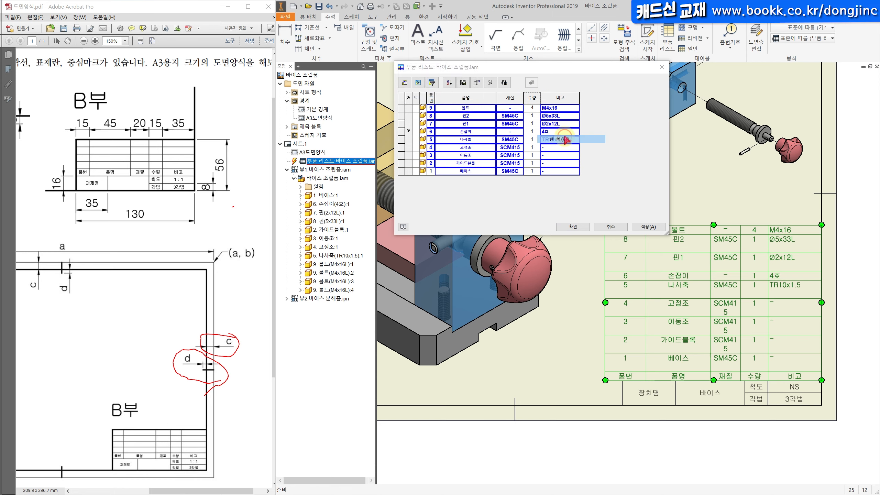
pyautogui.click(560, 139)
pyautogui.click(432, 108)
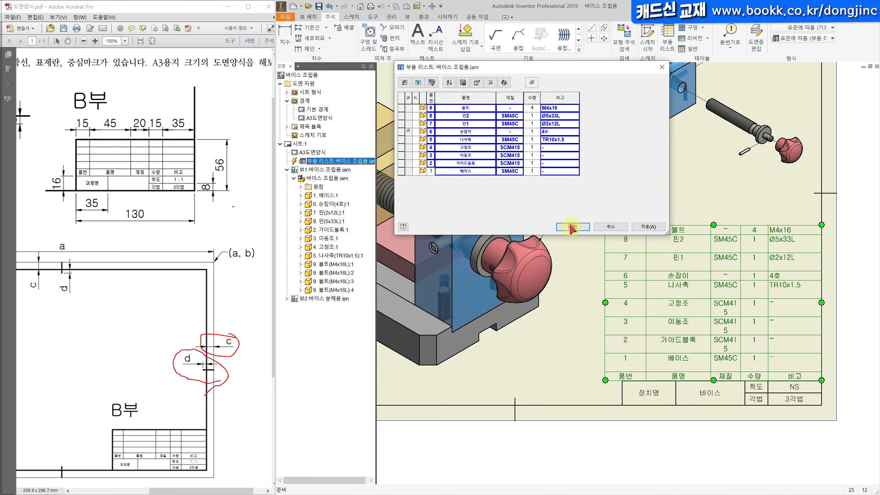
pyautogui.click(572, 227)
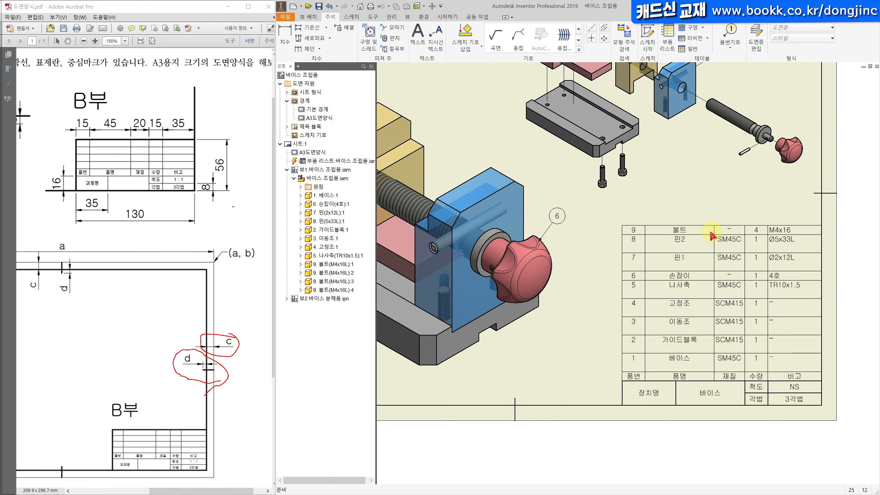
# Step: Shrink the parts list's height from its upper edge so its rows are compact and evenly spaced above the title block
pyautogui.moveTo(711, 235); pyautogui.dragTo(736, 328)
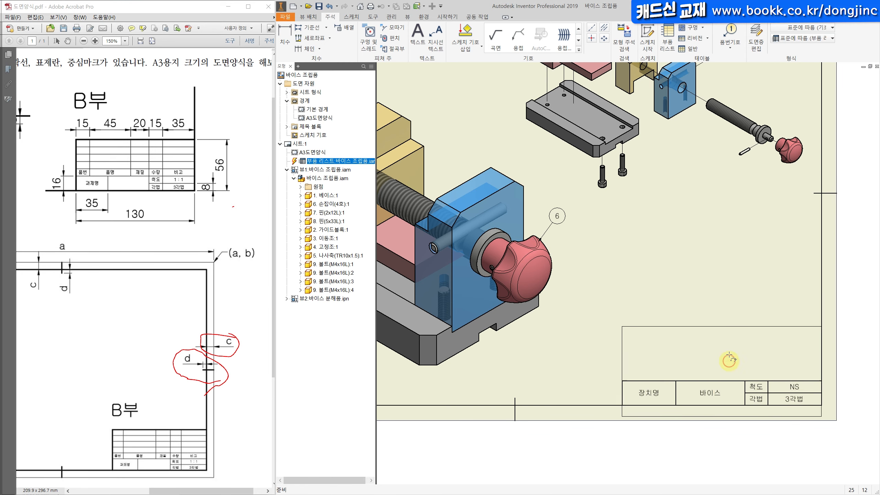
pyautogui.click(764, 247)
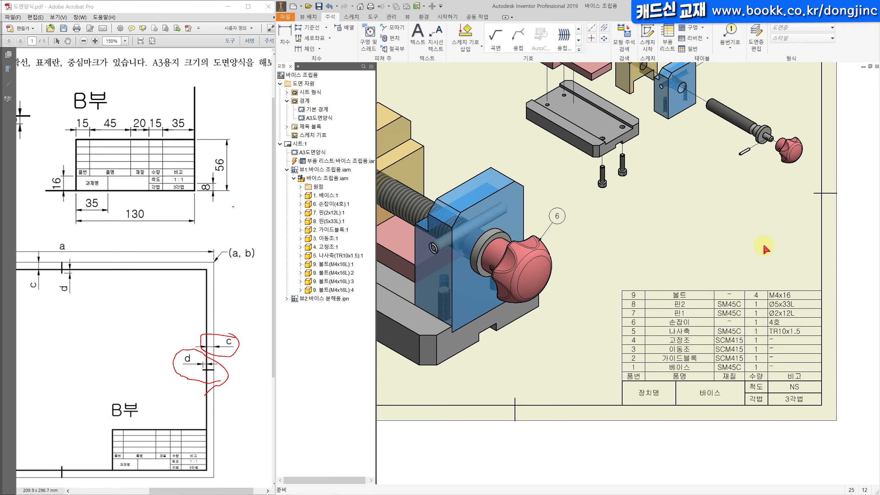
pyautogui.scroll(-8, 741, 333)
pyautogui.scroll(5, 715, 313)
pyautogui.moveTo(772, 347); pyautogui.dragTo(682, 257, button='middle')
pyautogui.middleClick(652, 261)
pyautogui.middleClick(651, 262)
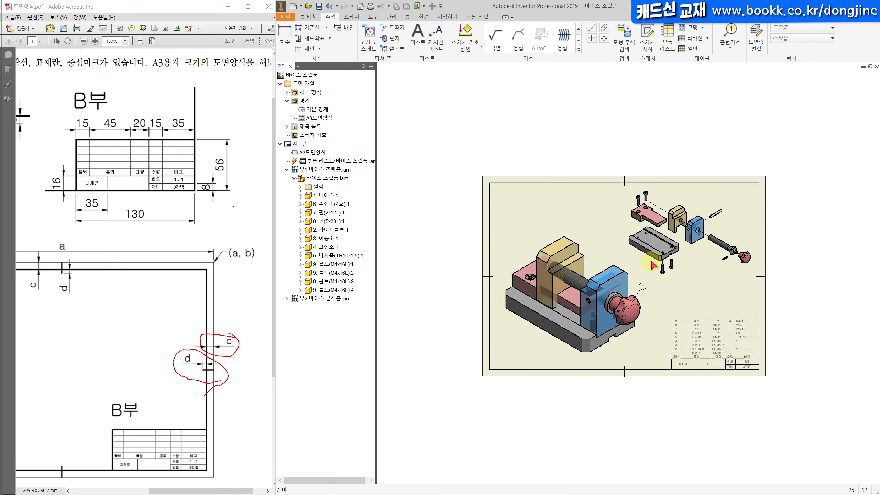
# Step: Switch to the 바이스1-분해도, 조립도 PDF and fit its assembled view with all balloons in sight at 66.7%
pyautogui.click(228, 6)
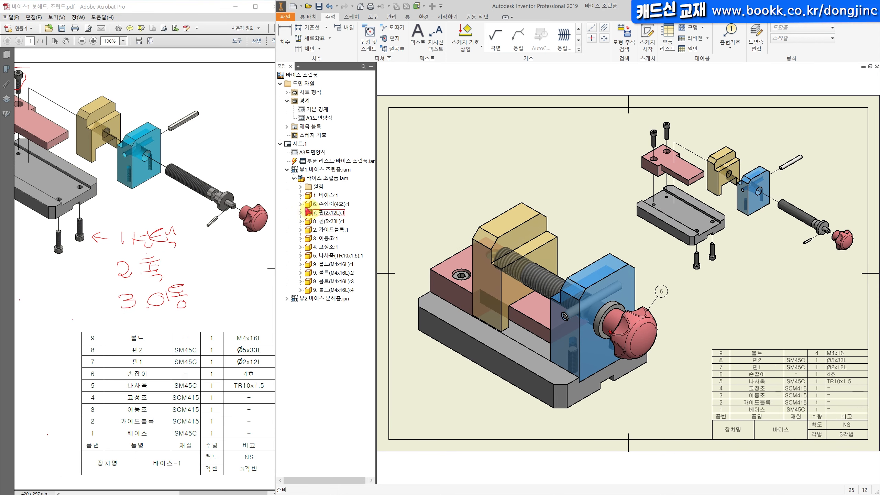
pyautogui.click(182, 284)
pyautogui.keyDown('ctrl'); pyautogui.scroll(-4, 188, 283); pyautogui.keyUp('ctrl')
pyautogui.keyDown('ctrl'); pyautogui.scroll(2, 119, 316); pyautogui.keyUp('ctrl')
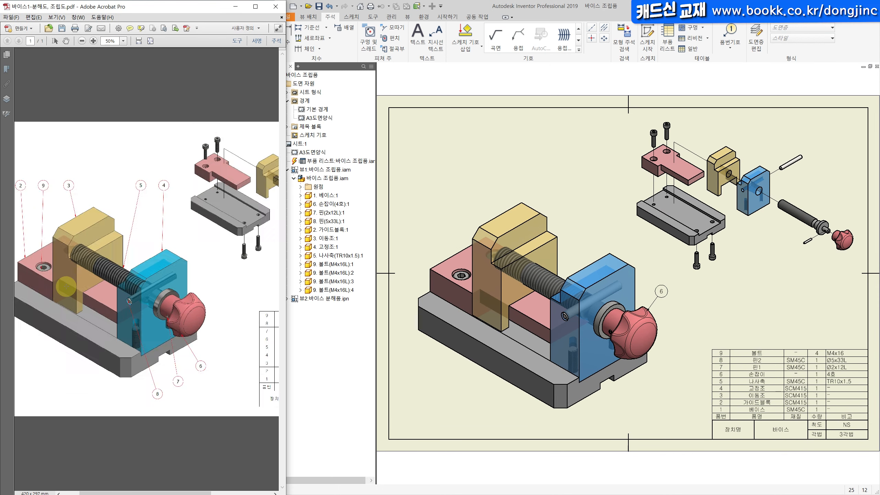
pyautogui.moveTo(159, 490); pyautogui.dragTo(144, 491)
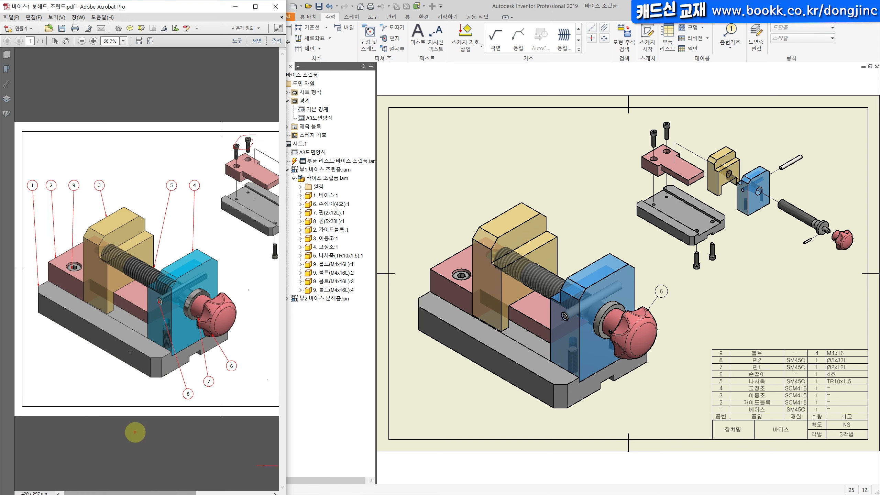
# Step: Return to the Inventor drawing and balloon the 핀(5x33L) pin of the assembled vise as item 8 below the base
pyautogui.click(568, 125)
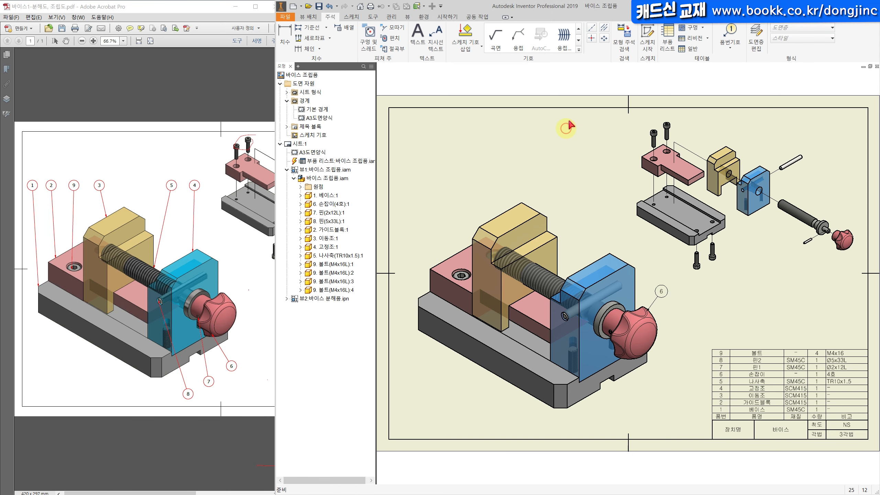
pyautogui.click(735, 40)
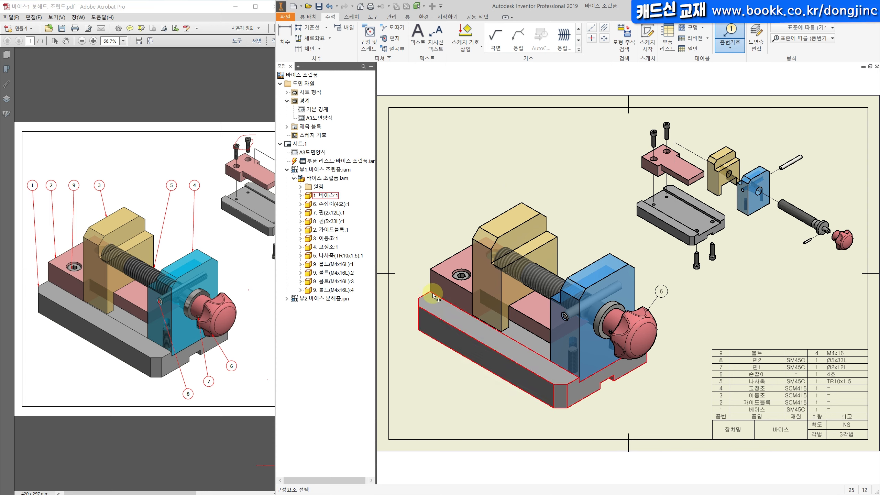
pyautogui.click(566, 320)
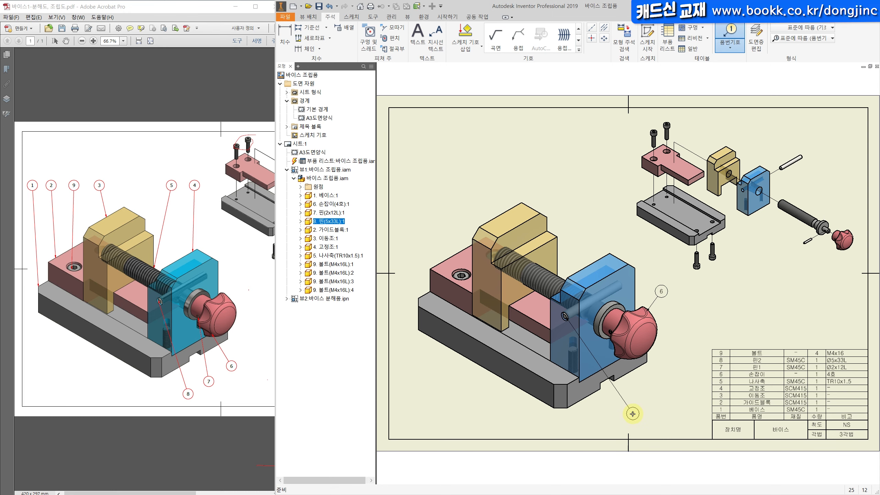
pyautogui.rightClick(641, 405)
pyautogui.click(671, 403)
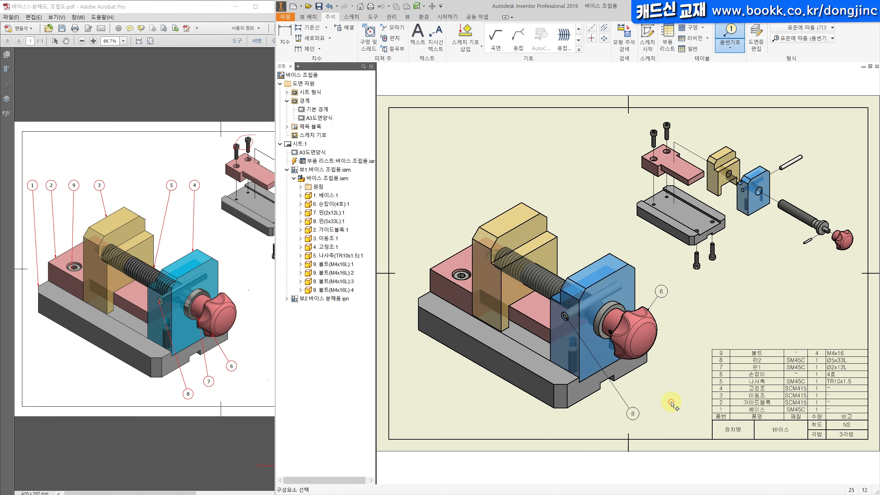
# Step: Balloon the small 핀(2x12L) pin in the handle as item 7, up and to the right of balloon 8
pyautogui.scroll(5, 616, 332)
pyautogui.click(601, 332)
pyautogui.scroll(-3, 602, 332)
pyautogui.scroll(2, 668, 409)
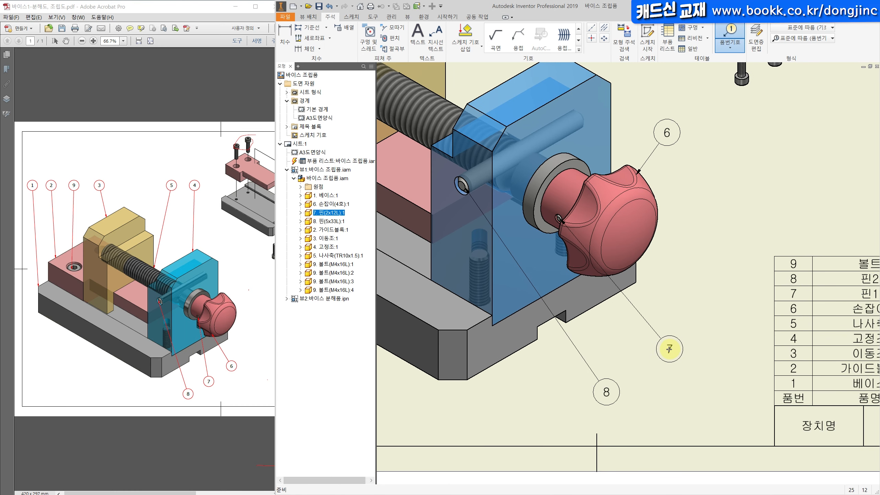
pyautogui.rightClick(669, 353)
pyautogui.click(715, 325)
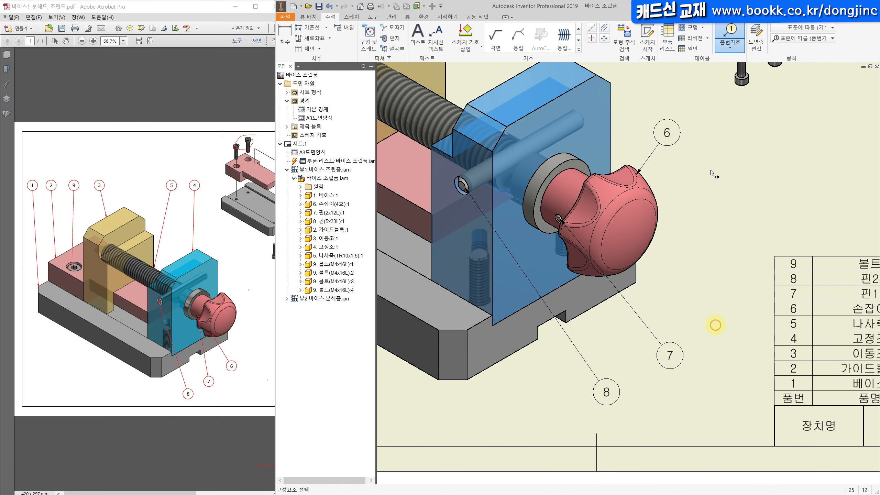
# Step: Delete the existing balloon 6 above the red handle
pyautogui.press('Escape')
pyautogui.click(668, 139)
pyautogui.press('Delete')
pyautogui.click(730, 34)
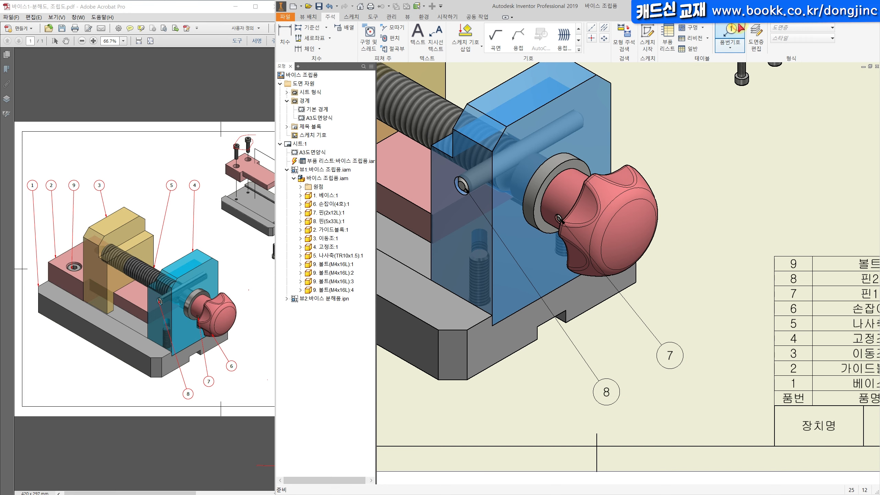
pyautogui.click(601, 206)
pyautogui.scroll(2, 716, 297)
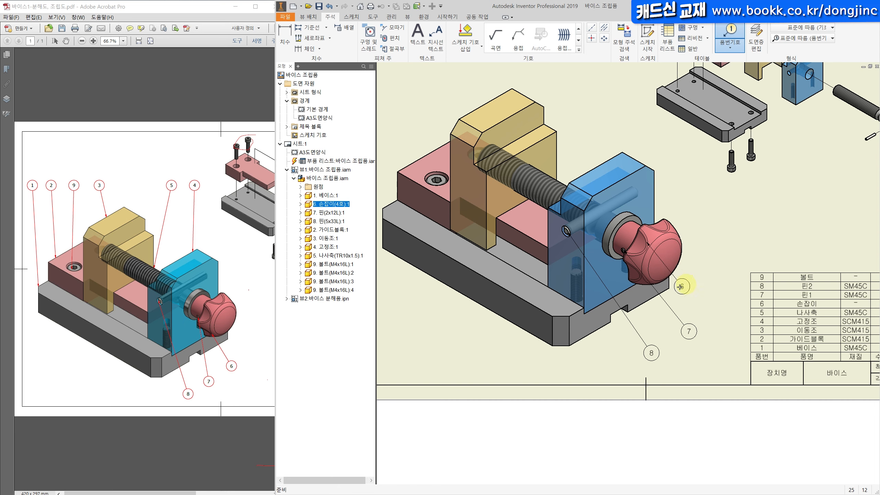
pyautogui.press('Escape')
# Step: Balloon the red 손잡이 handle from its lower edge as item 6, up and to the right of balloon 7
pyautogui.click(737, 41)
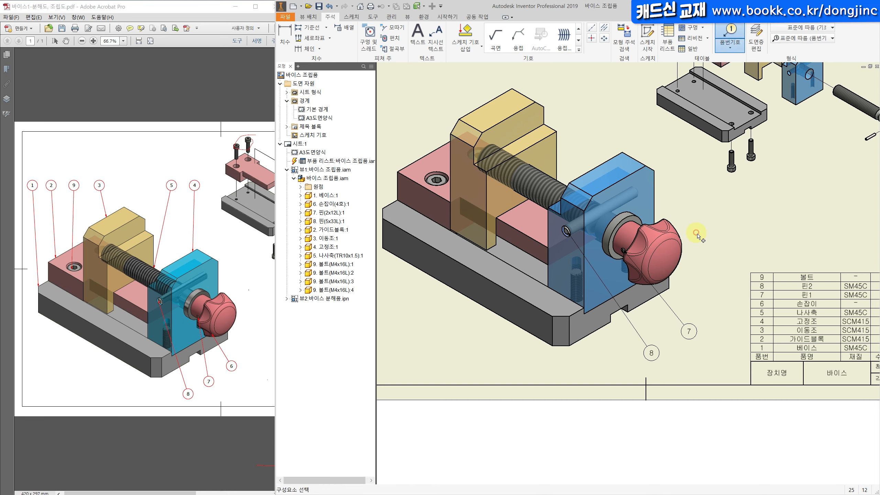
pyautogui.click(675, 273)
pyautogui.rightClick(722, 307)
pyautogui.click(751, 307)
# Step: Try a slanted-leader balloon 4 above the blue 고정조 jaw and undo it
pyautogui.scroll(-2, 561, 259)
pyautogui.moveTo(580, 210); pyautogui.dragTo(561, 228, button='middle')
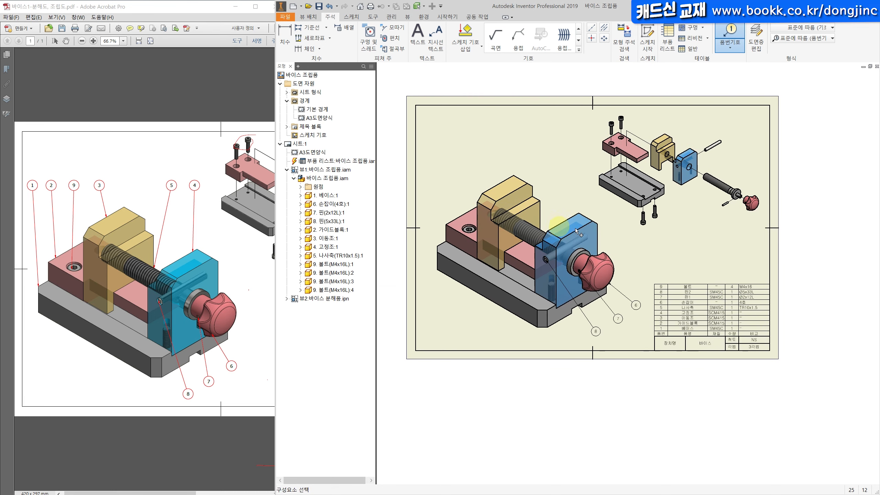
pyautogui.click(571, 220)
pyautogui.rightClick(557, 143)
pyautogui.click(578, 146)
pyautogui.press('Escape')
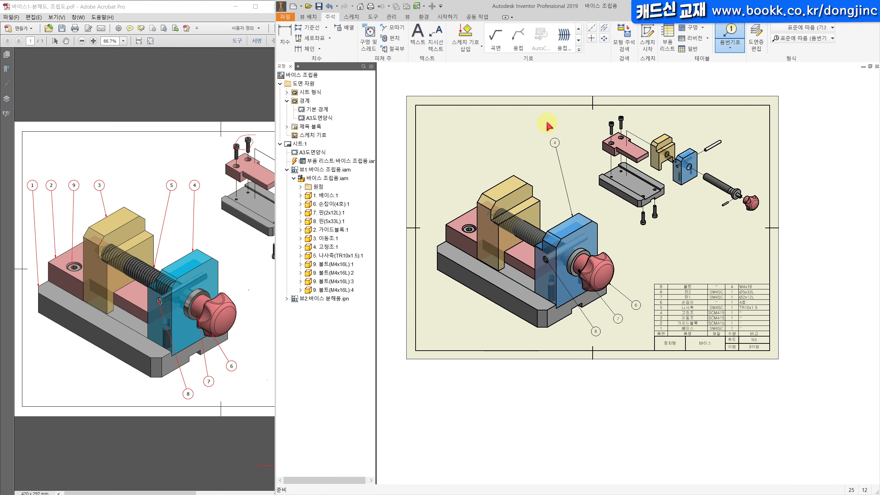
pyautogui.hotkey('ctrl', 'z')
# Step: Balloon the blue 고정조 jaw from its top edge as item 4, with a vertical leader straight above it
pyautogui.click(743, 32)
pyautogui.click(567, 219)
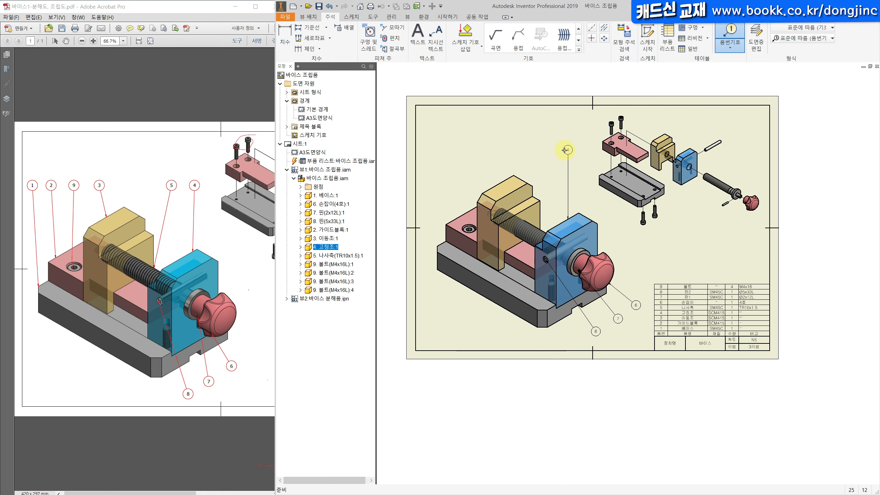
pyautogui.rightClick(570, 148)
pyautogui.click(598, 149)
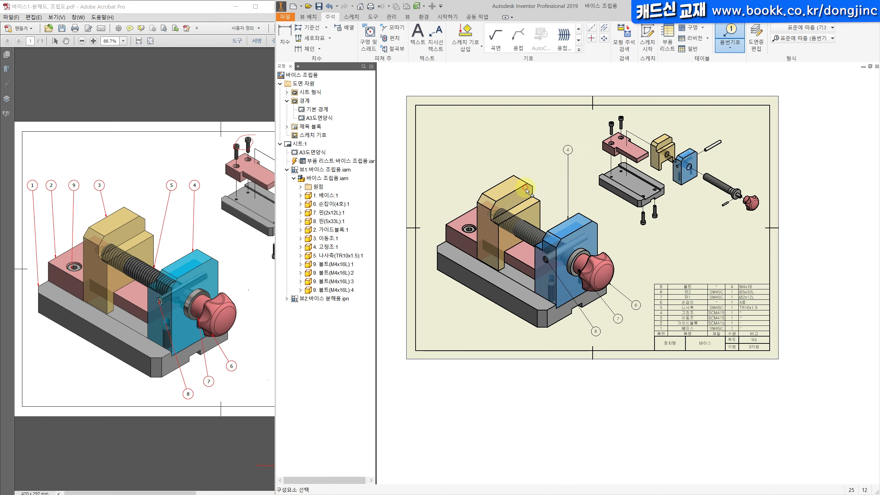
# Step: Balloon the 나사축 screw as item 5 and the yellow 이동조 jaw as item 3, with vertical leaders in the row beside balloon 4
pyautogui.click(543, 230)
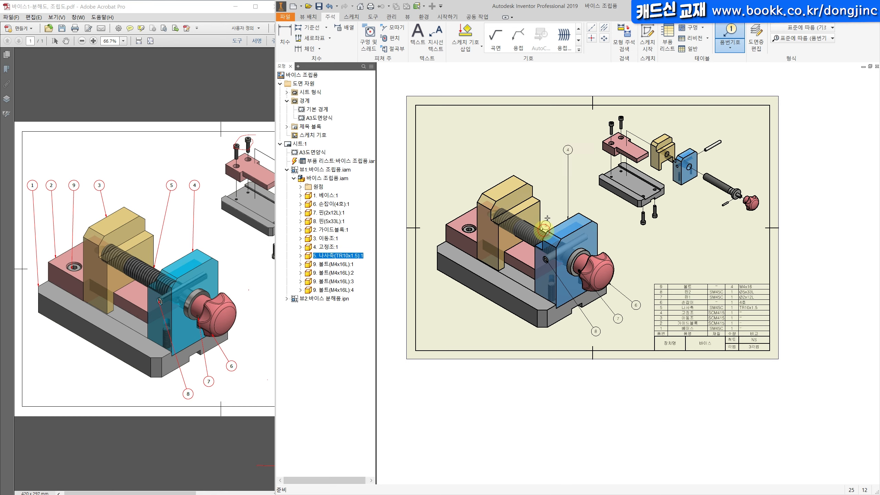
pyautogui.click(542, 149)
pyautogui.rightClick(545, 152)
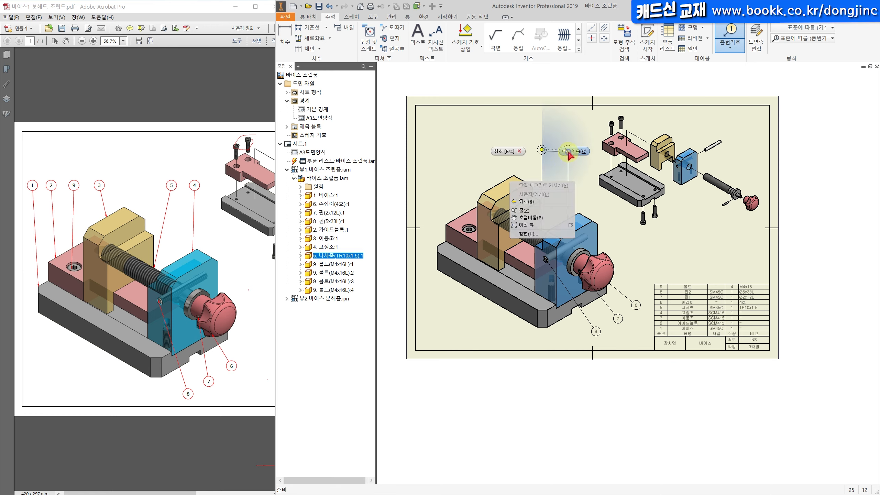
pyautogui.click(570, 152)
pyautogui.click(504, 181)
pyautogui.click(504, 150)
pyautogui.rightClick(507, 144)
pyautogui.click(534, 144)
# Step: Balloon the visible M4x16 bolt as item 9 and the red 가이드블록 as item 2, continuing the row of balloons above the assembly
pyautogui.click(468, 229)
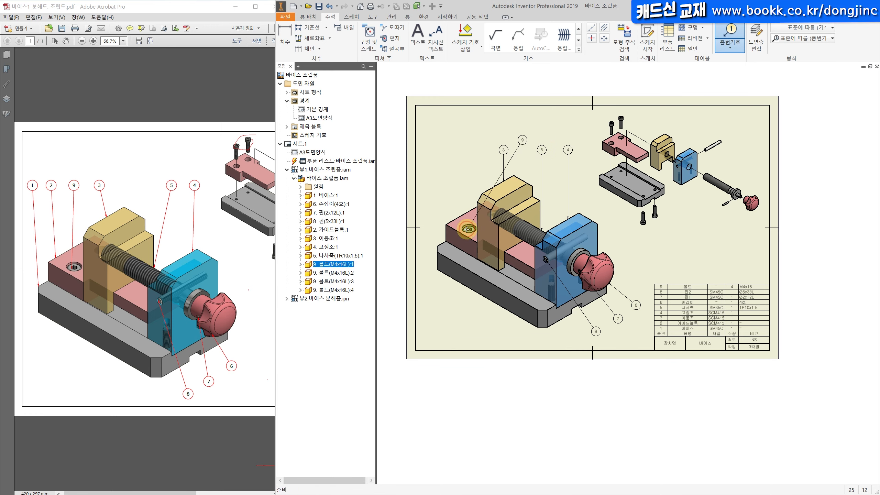
pyautogui.click(466, 153)
pyautogui.rightClick(468, 153)
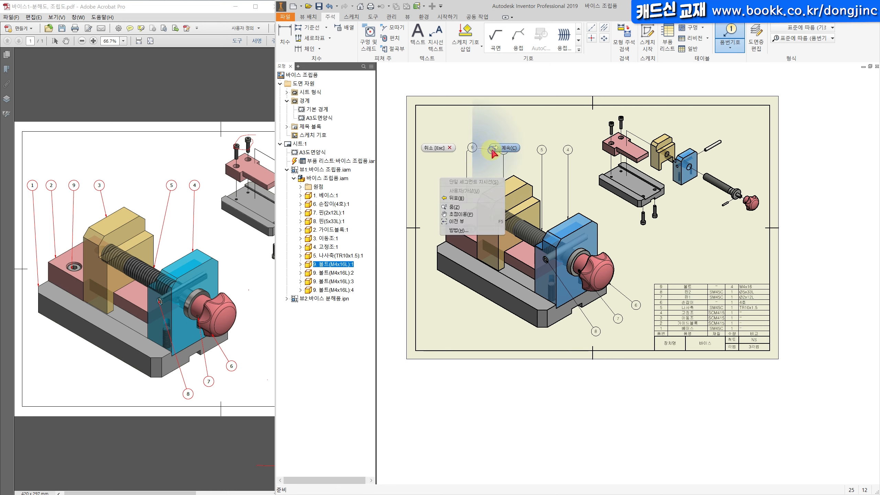
pyautogui.click(492, 154)
pyautogui.click(454, 219)
pyautogui.rightClick(453, 153)
pyautogui.click(479, 153)
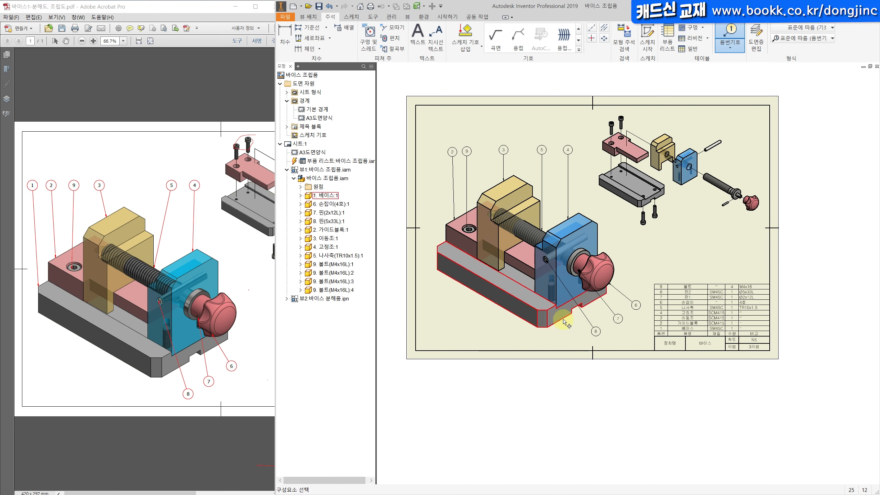
# Step: Balloon the grey 베이스 from its upper end corner as item 1, beside balloon 2, and finish ballooning
pyautogui.click(442, 249)
pyautogui.click(431, 152)
pyautogui.rightClick(431, 152)
pyautogui.click(456, 153)
pyautogui.press('Escape')
# Step: Align balloons 1, 2, 9, 3, 5 and 4 horizontally in one row slightly lower above the assembly
pyautogui.moveTo(578, 135); pyautogui.dragTo(426, 166)
pyautogui.rightClick(451, 152)
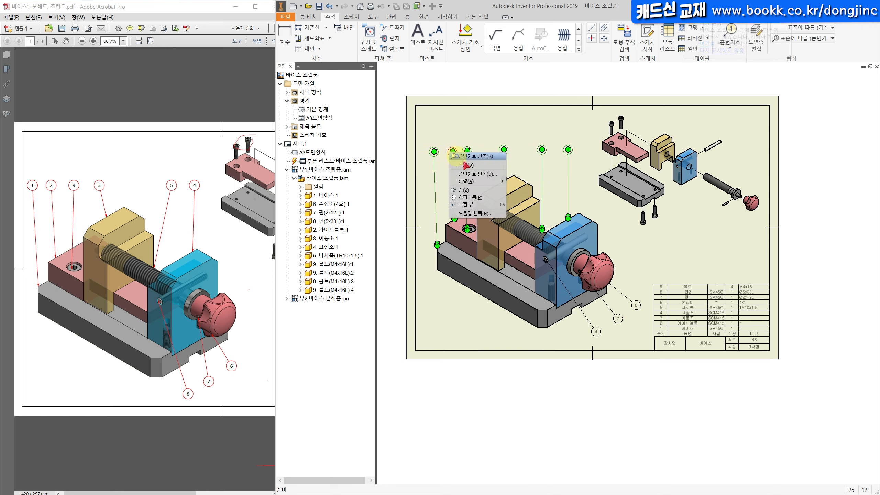
pyautogui.moveTo(485, 181)
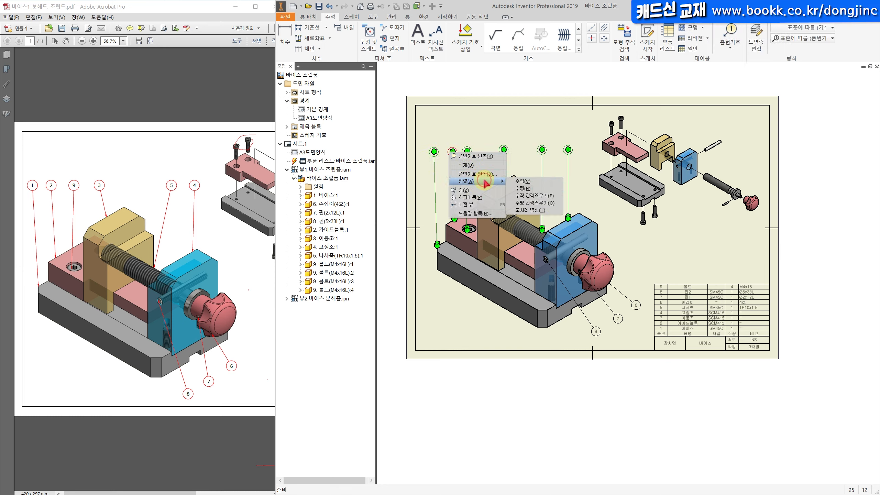
pyautogui.click(523, 188)
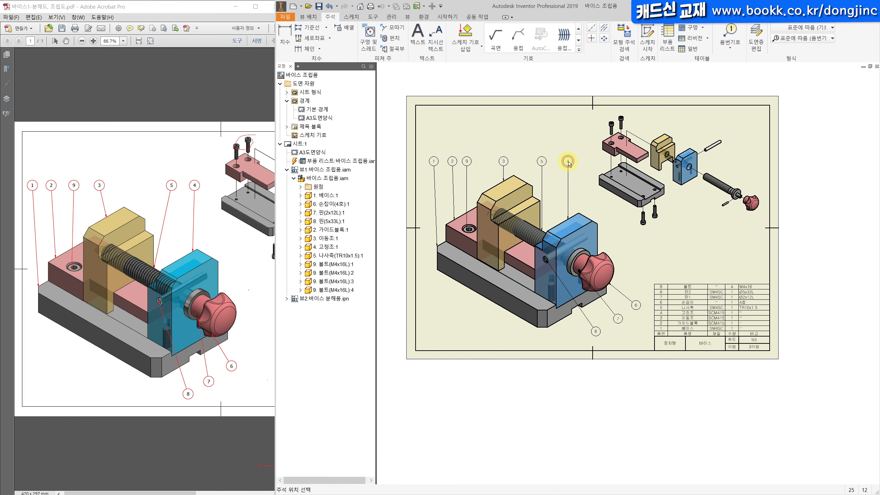
pyautogui.click(569, 162)
pyautogui.press('Escape')
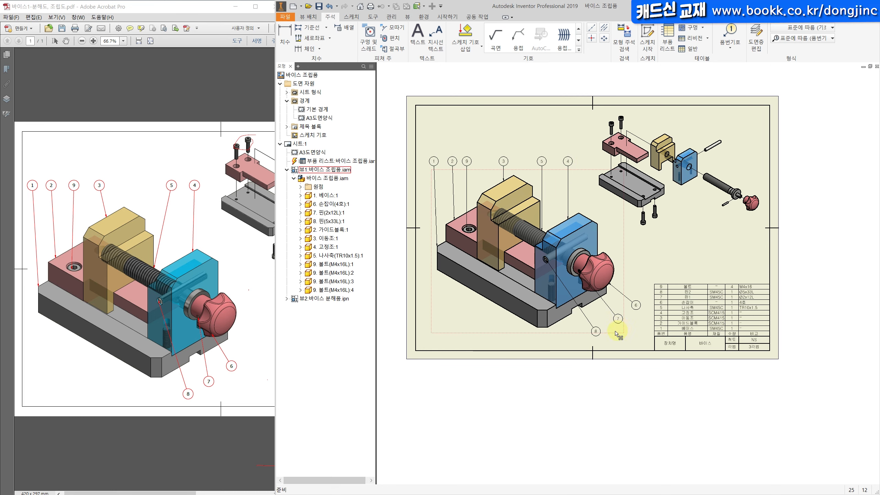
# Step: Shift balloons 8 and 6 slightly so they form an even diagonal row with balloon 7
pyautogui.scroll(3, 621, 343)
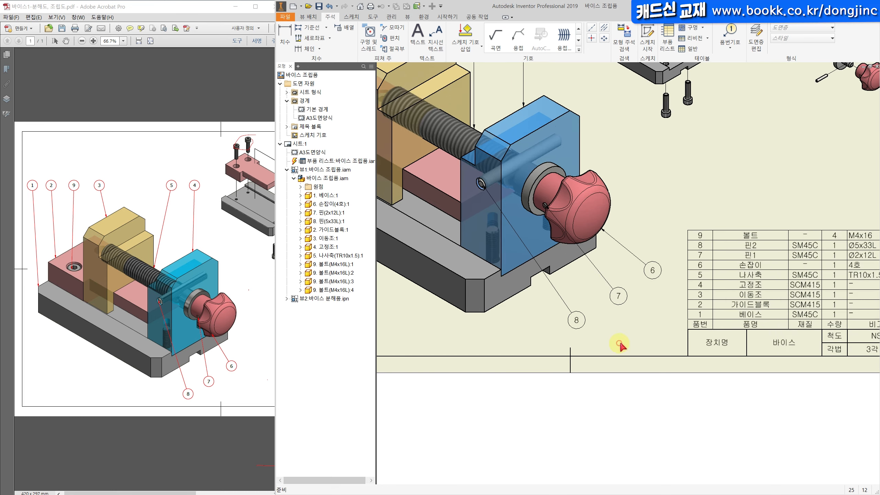
pyautogui.click(577, 320)
pyautogui.moveTo(577, 321); pyautogui.dragTo(627, 307)
pyautogui.click(654, 309)
pyautogui.moveTo(654, 270); pyautogui.dragTo(646, 273)
pyautogui.click(656, 311)
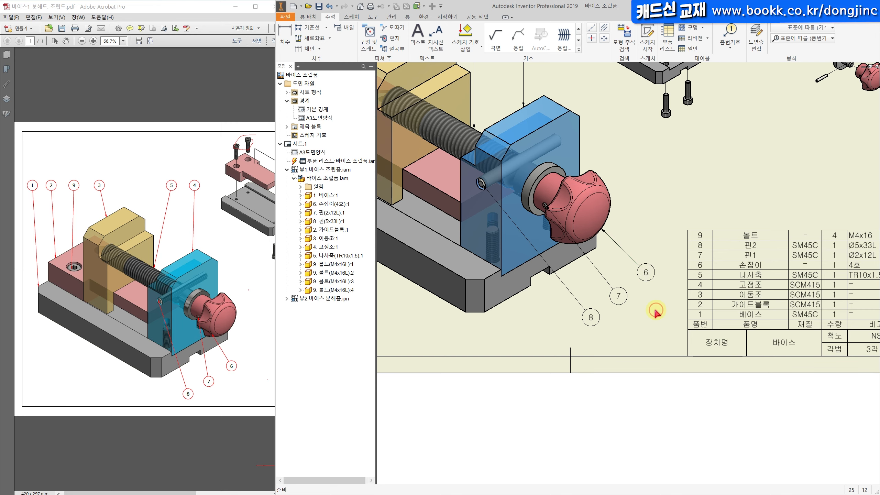
pyautogui.scroll(-5, 649, 305)
pyautogui.scroll(3, 649, 303)
pyautogui.moveTo(581, 225); pyautogui.dragTo(597, 242, button='middle')
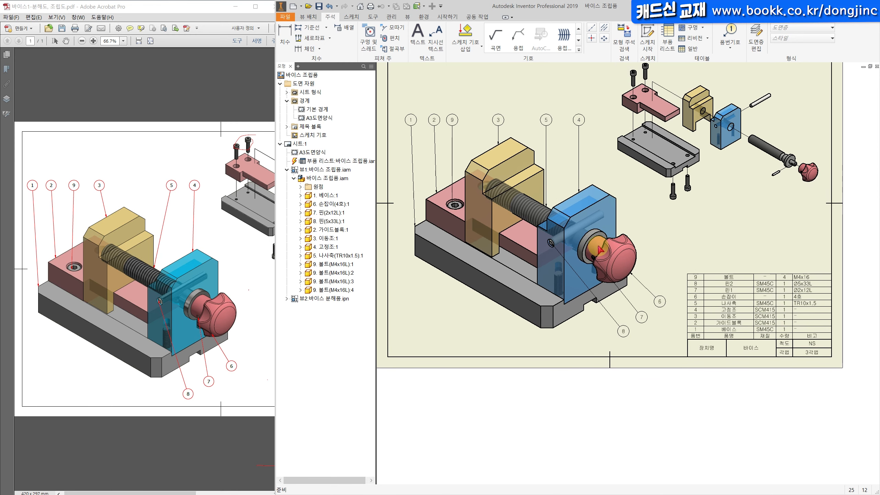
# Step: Set the colour of the 기호(ISO) layer to red for the balloons and save the layer style
pyautogui.click(576, 120)
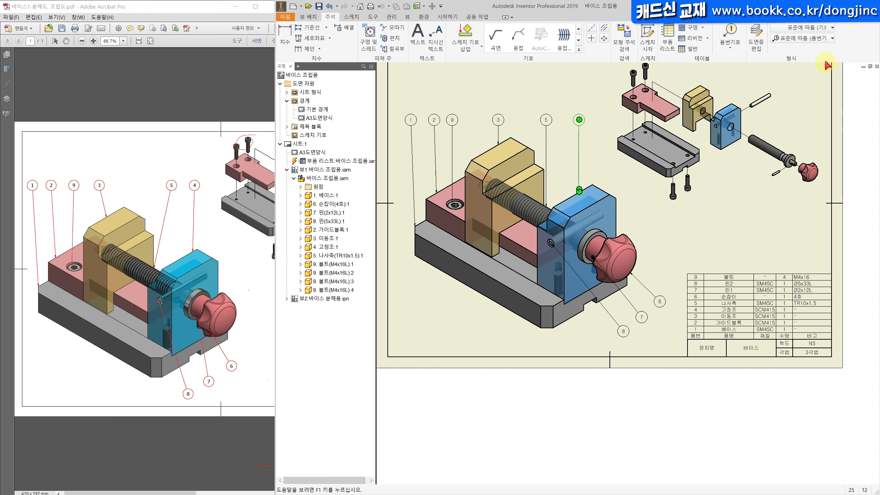
pyautogui.click(833, 30)
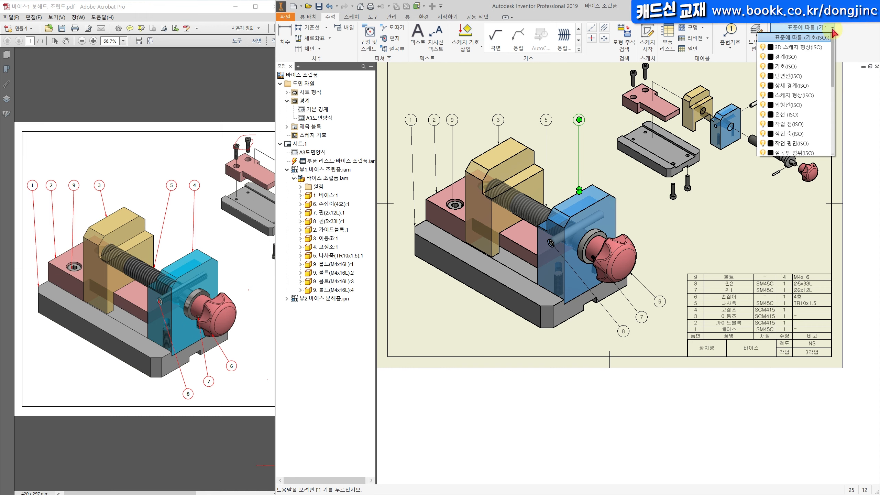
pyautogui.click(819, 41)
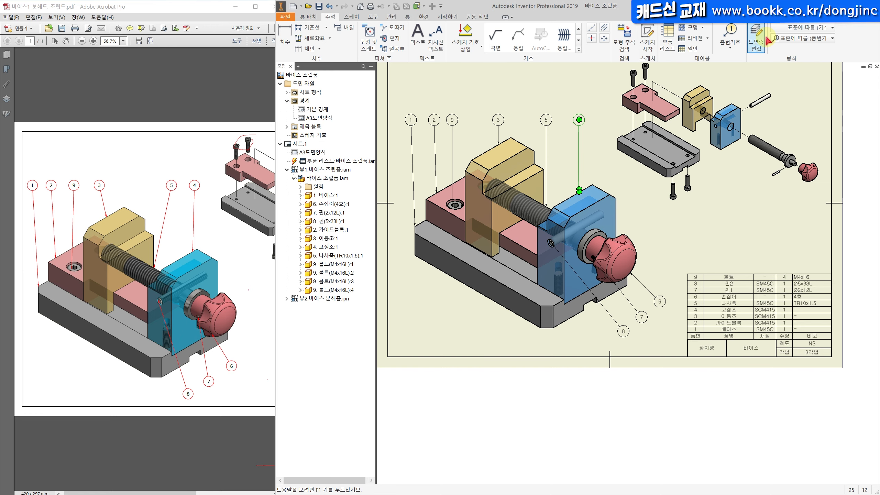
pyautogui.click(766, 38)
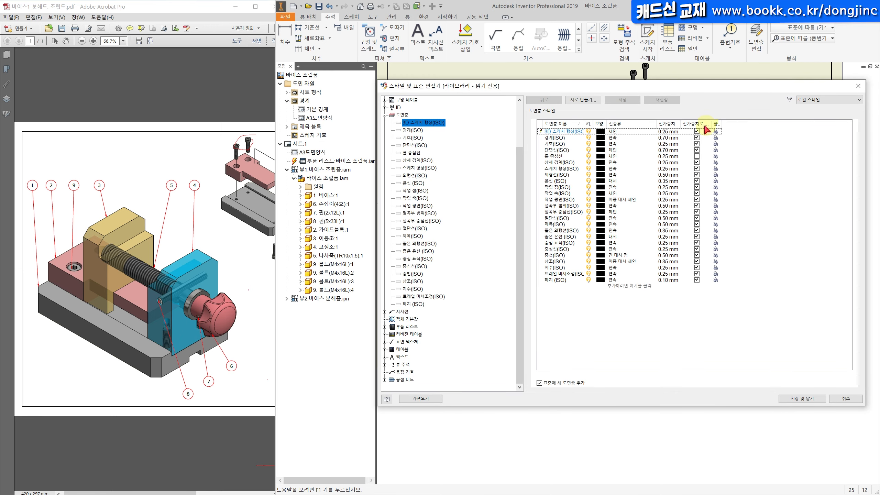
pyautogui.click(566, 143)
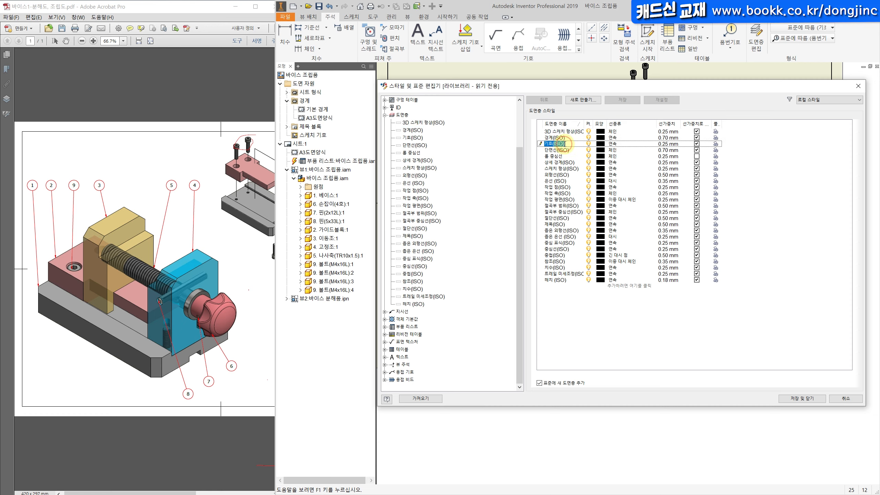
pyautogui.click(600, 144)
pyautogui.click(579, 215)
pyautogui.click(588, 305)
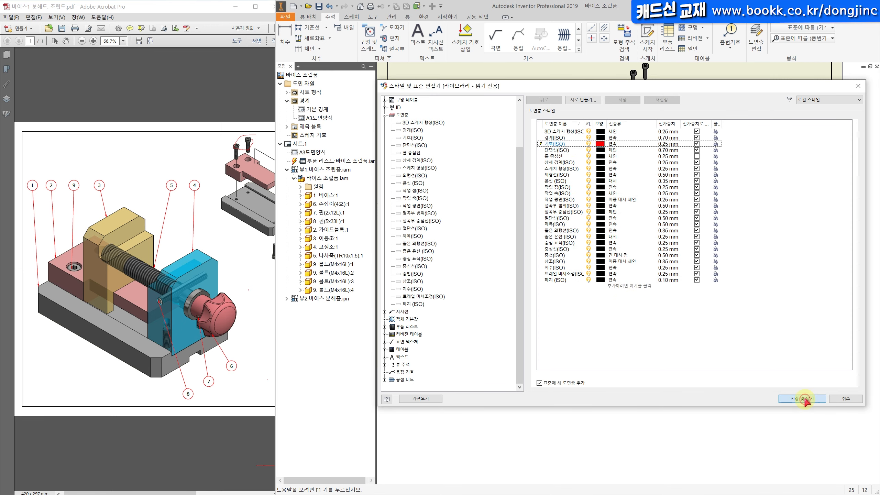
pyautogui.click(804, 399)
pyautogui.moveTo(590, 397)
pyautogui.mouseDown(button='middle')
pyautogui.moveTo(615, 412)
pyautogui.moveTo(609, 416)
pyautogui.mouseUp(button='middle')
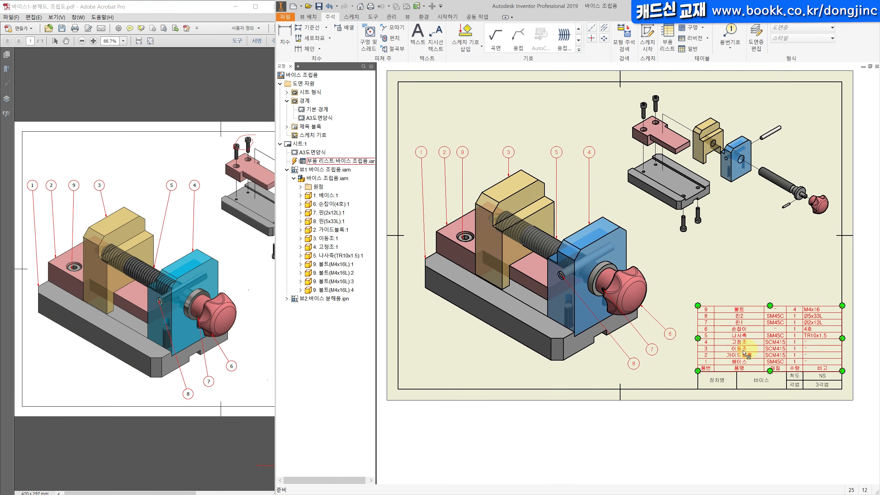
# Step: Put the parts list on the 좁은 외형선(ISO) layer
pyautogui.click(740, 318)
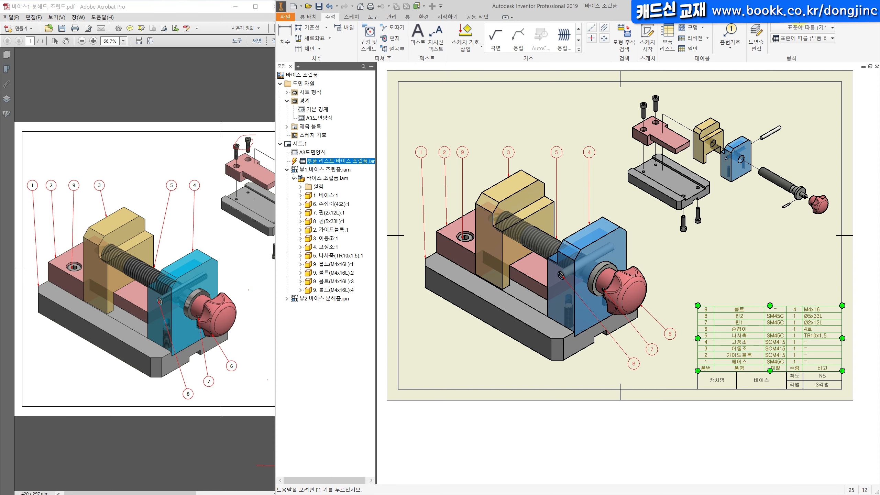
pyautogui.click(815, 32)
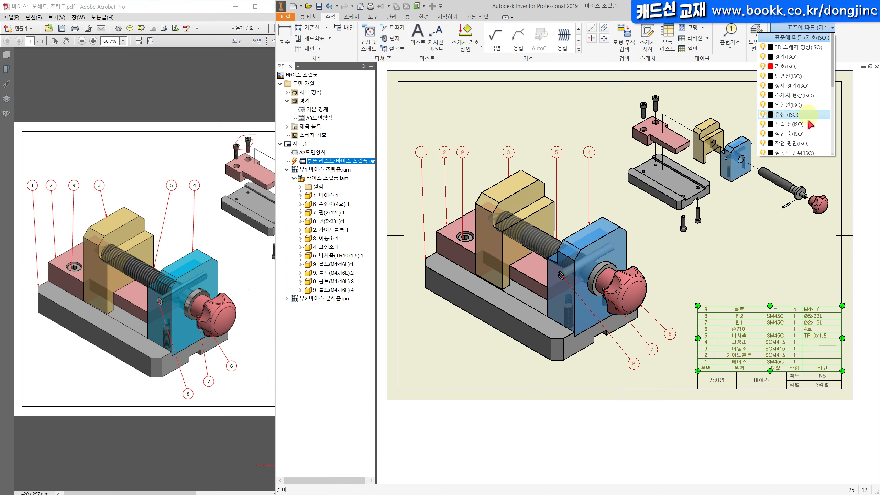
pyautogui.scroll(-3, 809, 140)
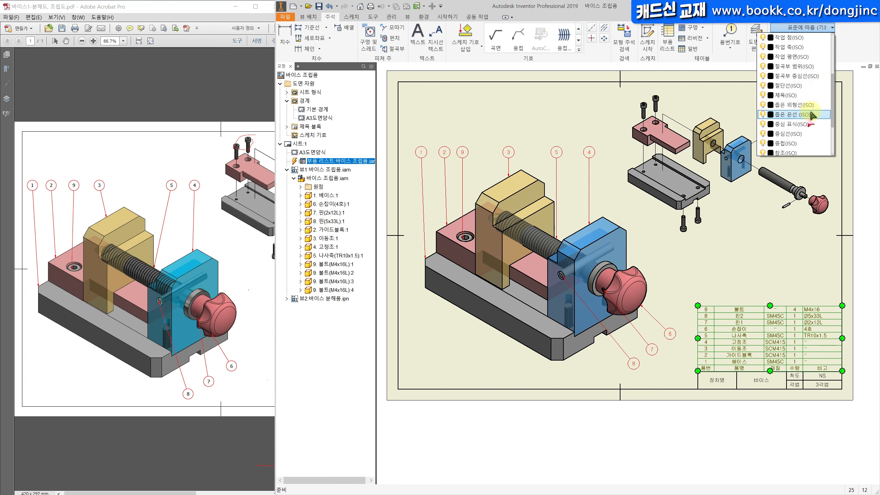
pyautogui.click(804, 105)
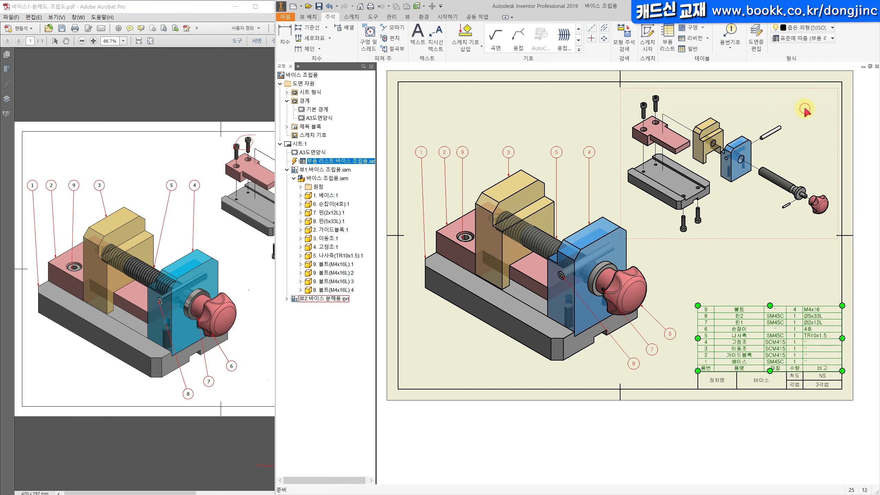
pyautogui.click(727, 273)
# Step: Change the balloon style's text style 주 텍스트 (ISO) to black and save the style
pyautogui.scroll(5, 676, 344)
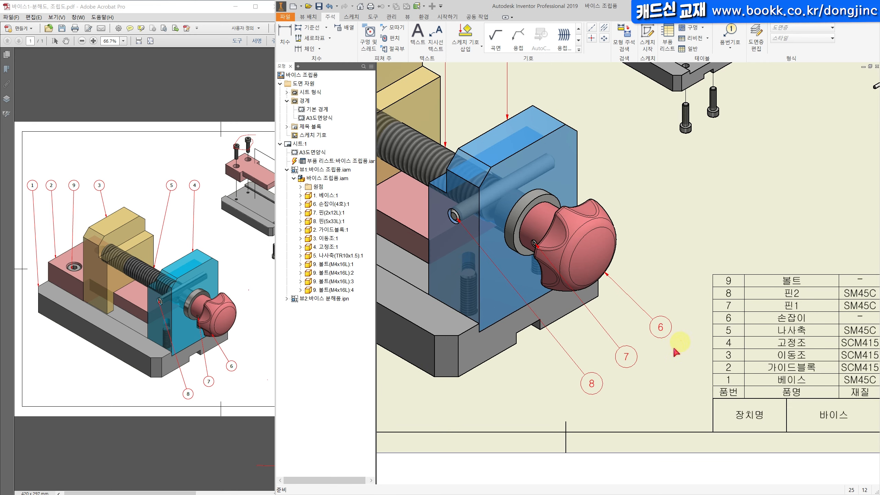
pyautogui.click(672, 311)
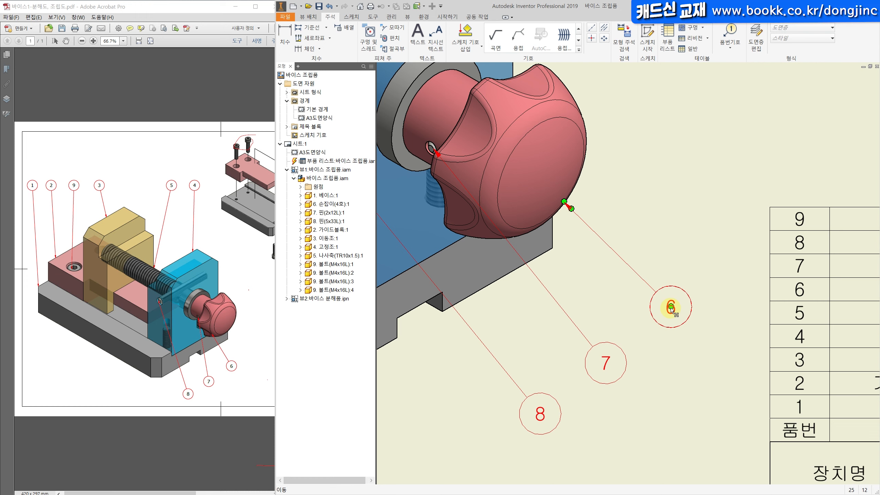
pyautogui.rightClick(671, 309)
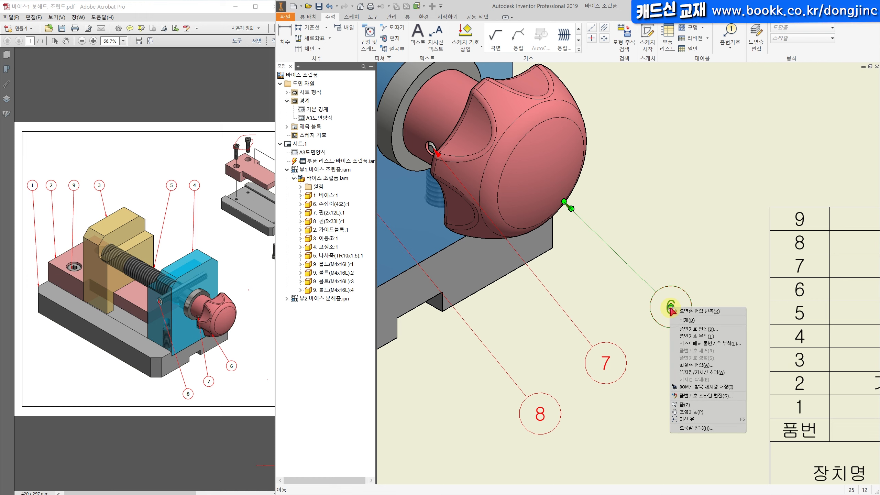
pyautogui.click(699, 396)
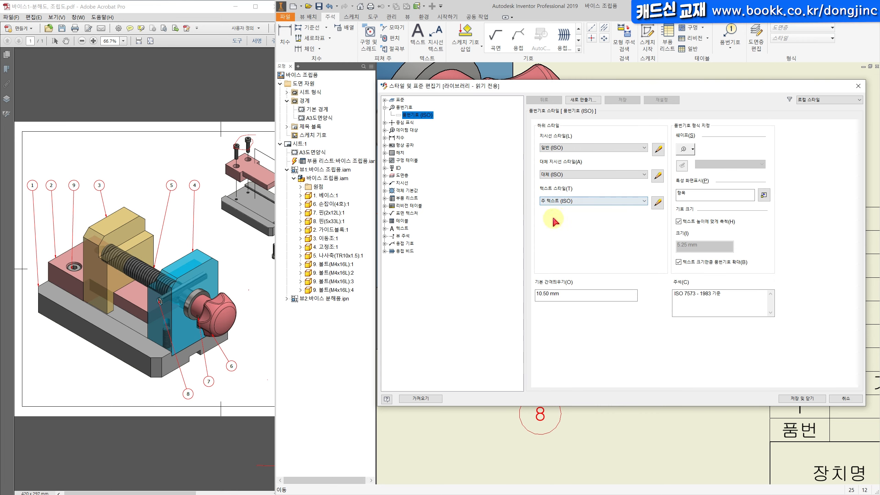
pyautogui.click(658, 203)
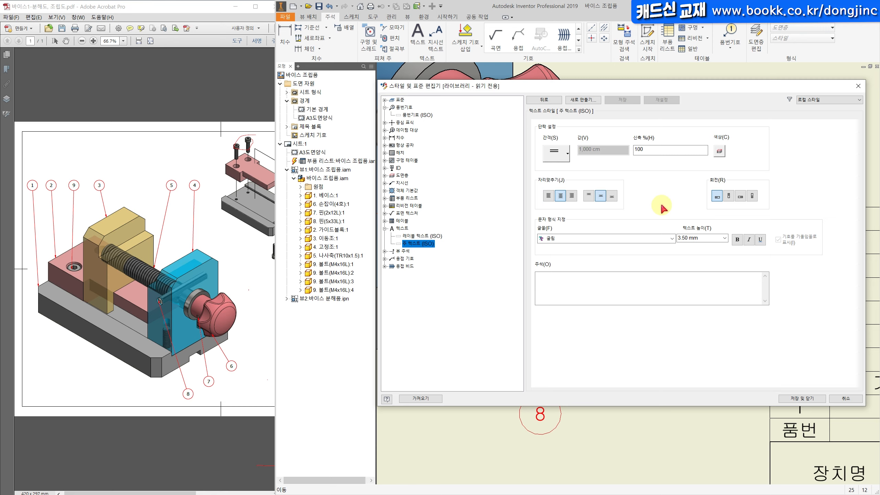
pyautogui.click(721, 151)
pyautogui.click(579, 242)
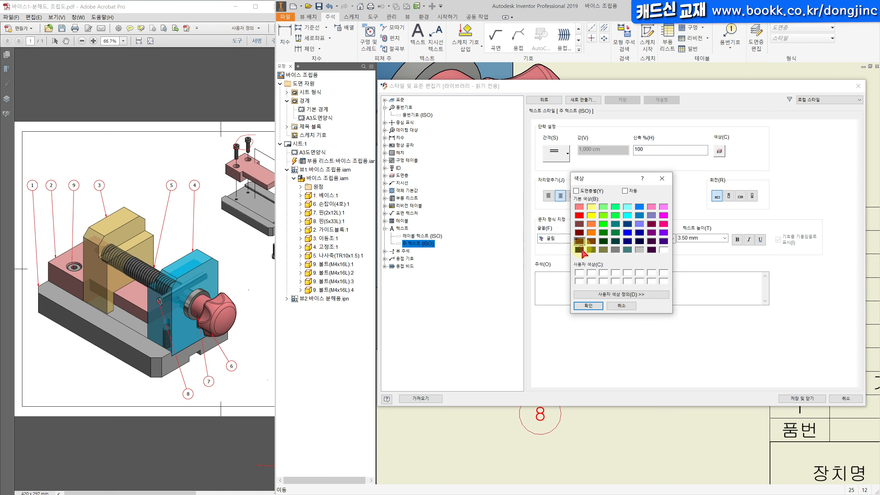
pyautogui.click(580, 249)
pyautogui.click(588, 304)
pyautogui.click(799, 400)
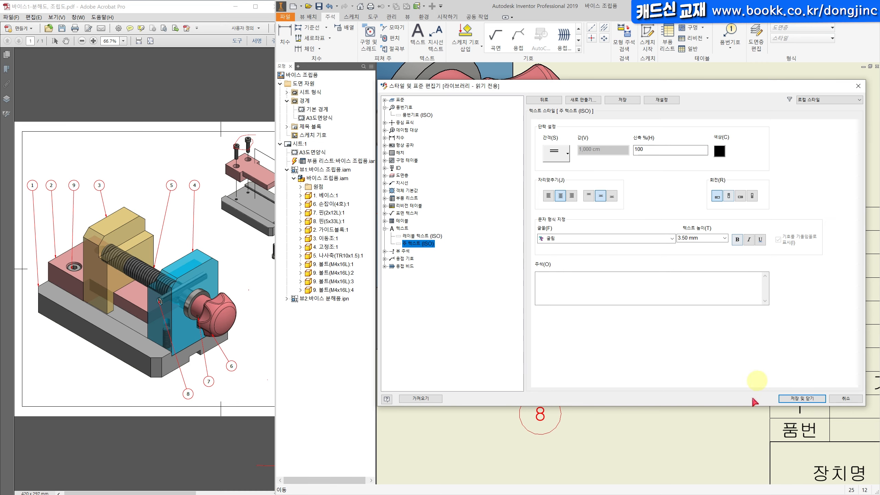
pyautogui.click(786, 400)
pyautogui.scroll(-6, 685, 391)
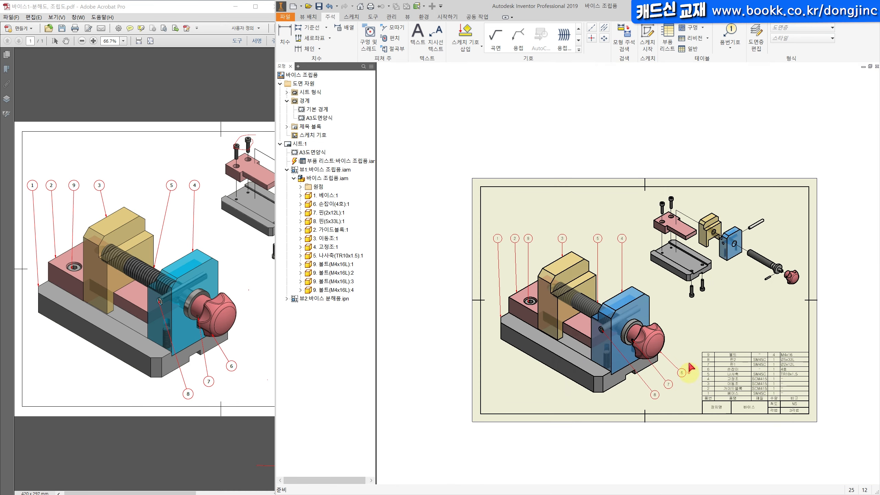
pyautogui.scroll(4, 692, 278)
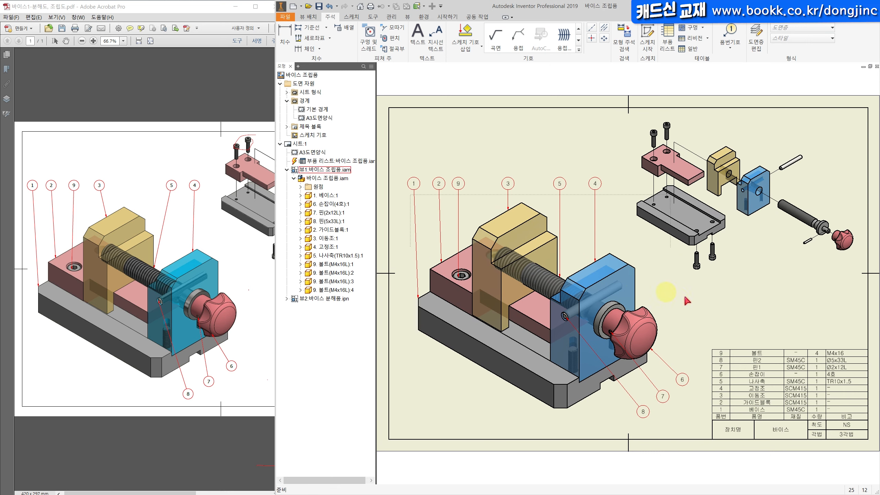
# Step: Save the drawing as "바이스 분해도, 조립도" in the 바이스 조립품 folder, including the changes to its dependent files
pyautogui.hotkey('ctrl', 's')
pyautogui.moveTo(595, 303); pyautogui.dragTo(571, 304)
pyautogui.write('qn')
pyautogui.press('BackSpace')
pyautogui.press('BackSpace')
pyautogui.write('분해')
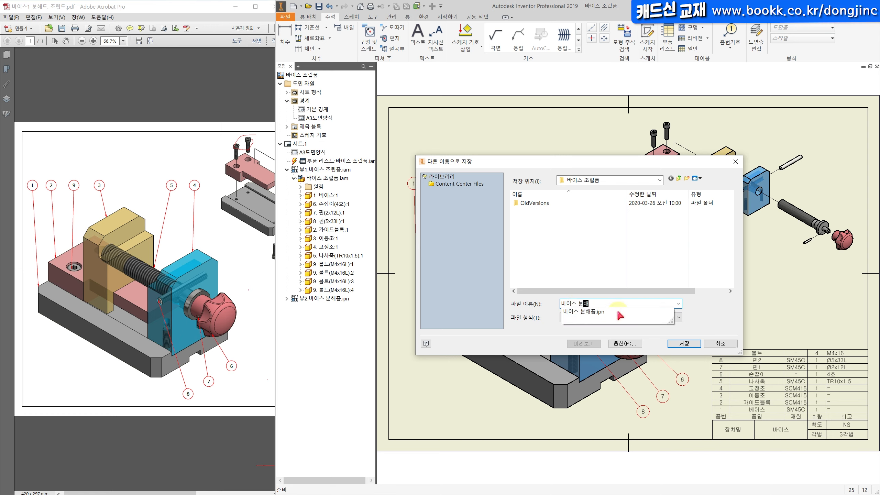
pyautogui.write('도, ')
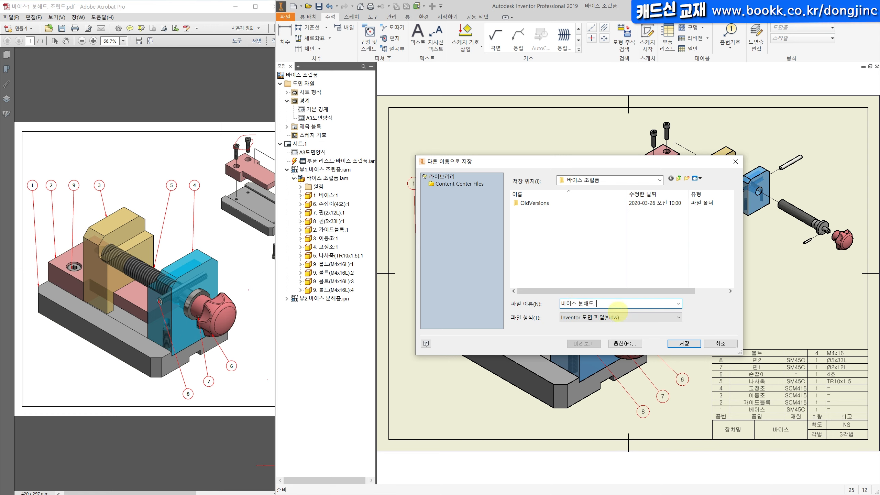
pyautogui.write('조립도')
pyautogui.press('Return')
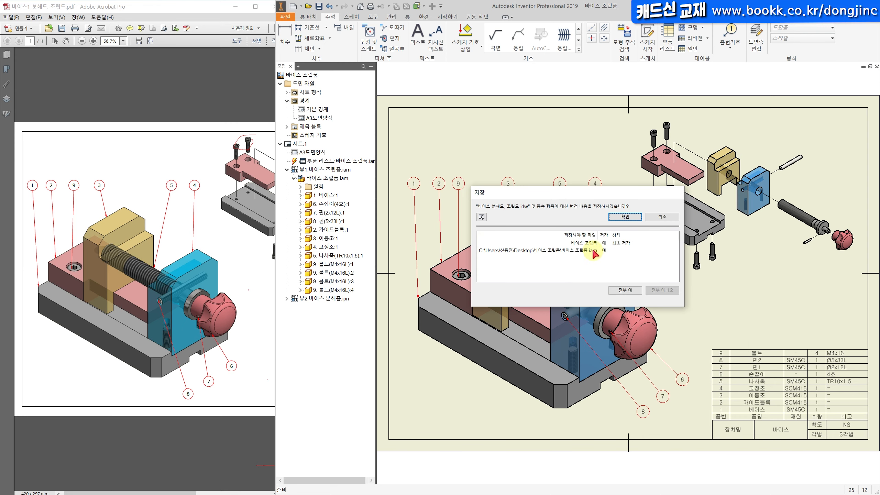
pyautogui.click(621, 216)
# Step: Save a copy of the drawing as the PDF "바이스 분해도, 조립도.pdf", exporting the current sheet at 400 DPI with object line weights removed
pyautogui.click(285, 17)
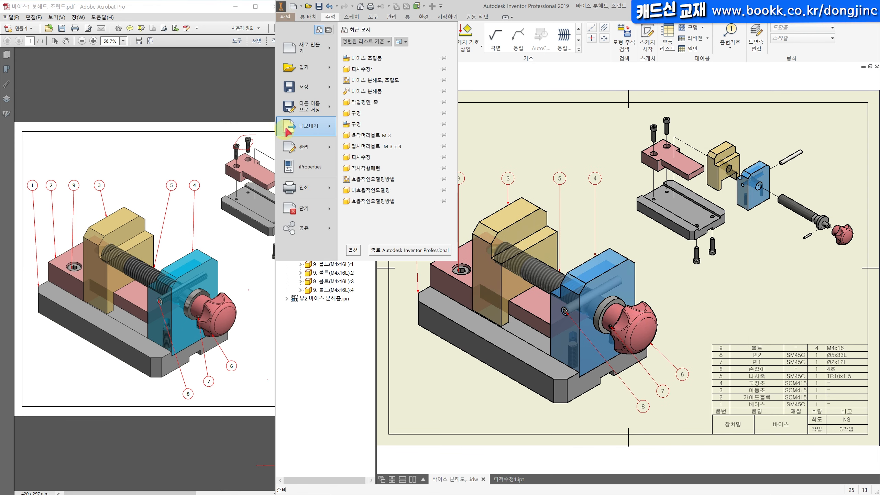
pyautogui.moveTo(327, 118)
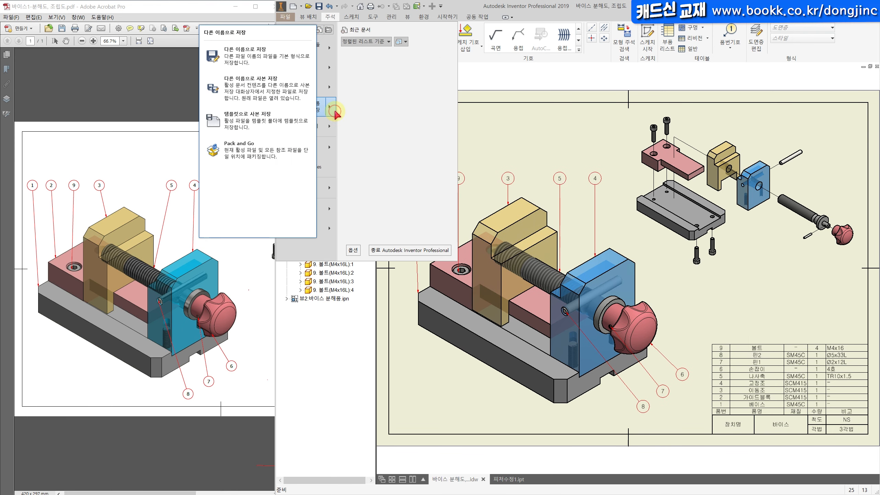
pyautogui.click(265, 93)
pyautogui.click(631, 318)
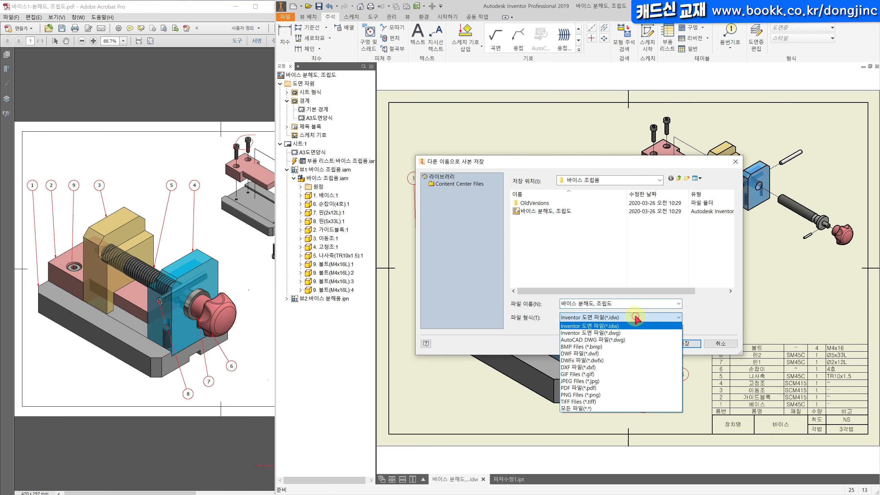
pyautogui.click(614, 388)
pyautogui.click(625, 342)
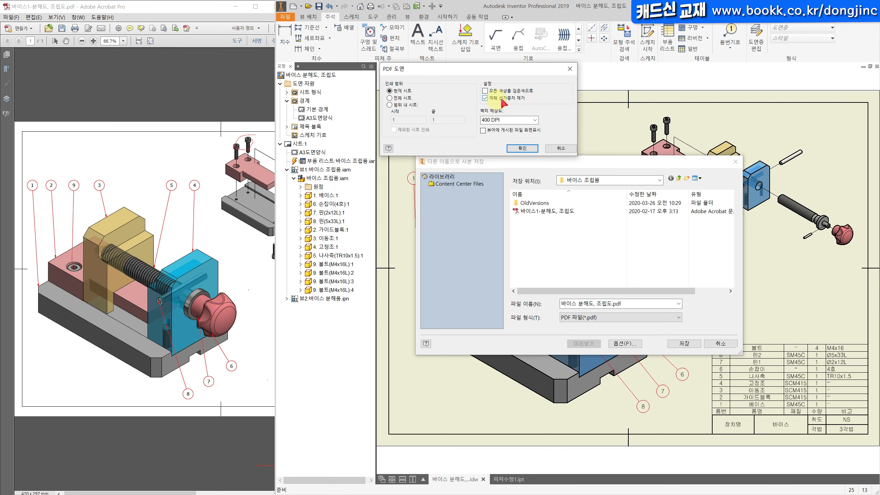
pyautogui.click(510, 149)
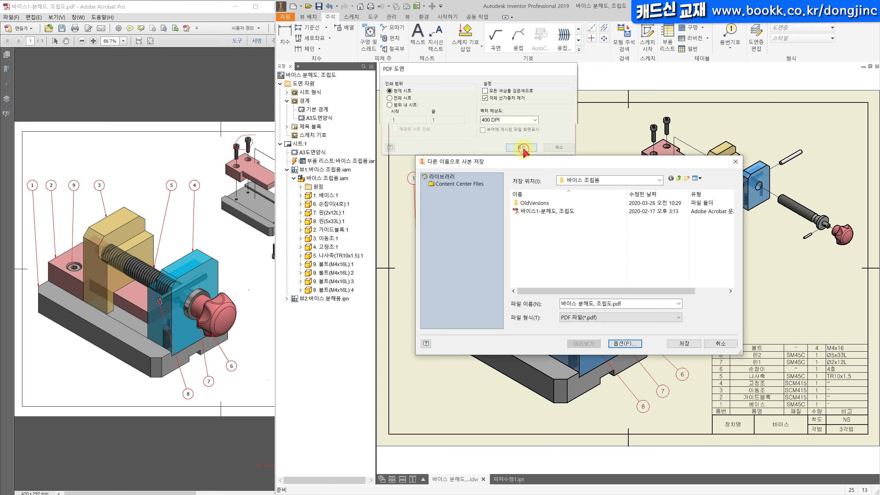
pyautogui.click(676, 344)
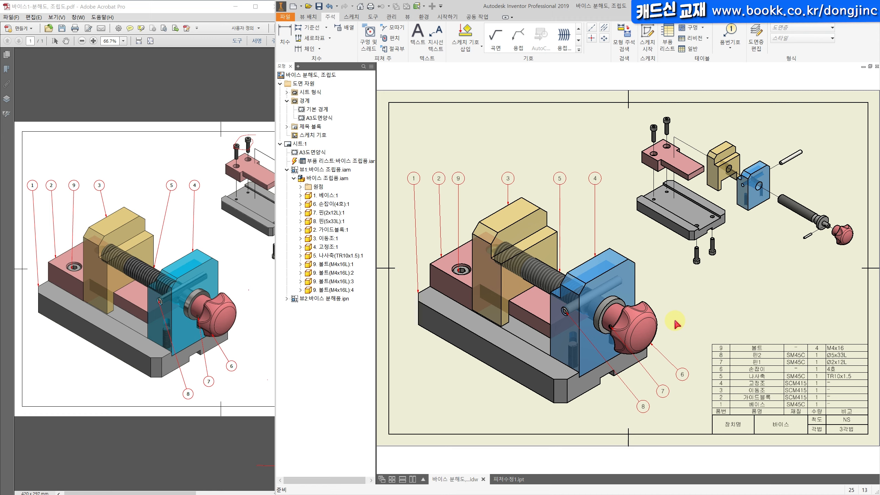
# Step: Print the current sheet to Adobe PDF at best-fit scale with all colours as black and object line weights removed
pyautogui.hotkey('ctrl', 'p')
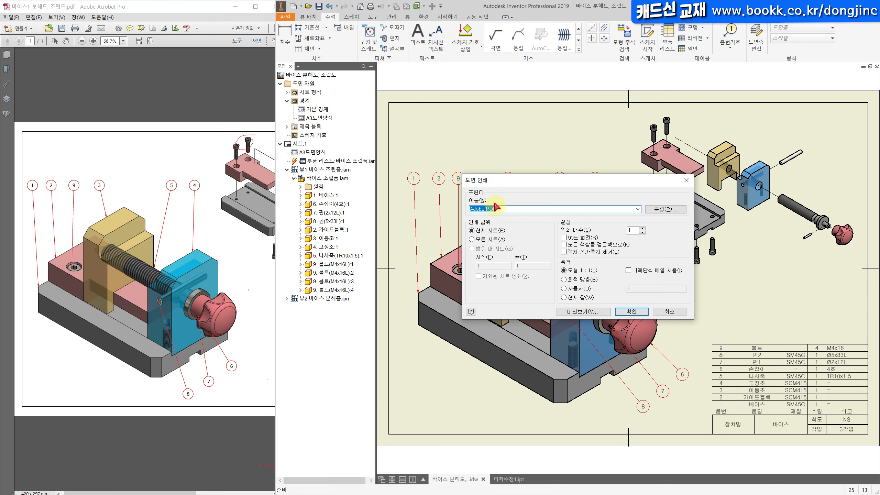
pyautogui.click(488, 231)
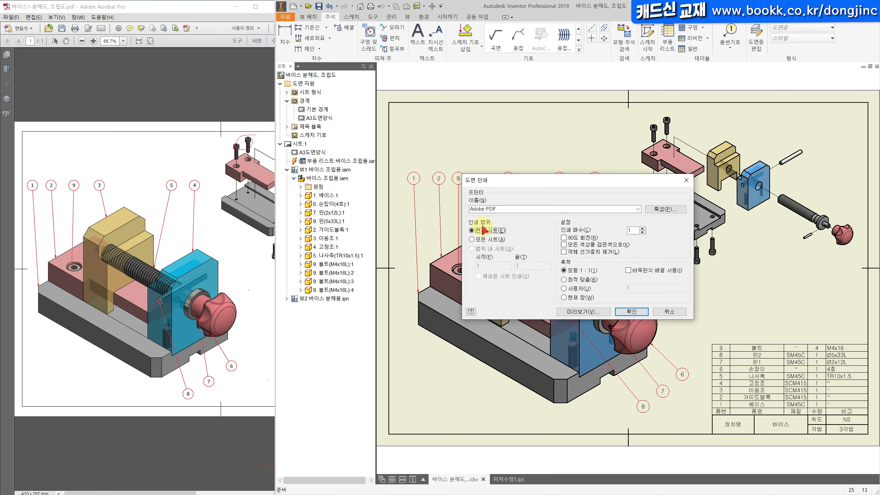
pyautogui.moveTo(548, 182); pyautogui.dragTo(442, 90)
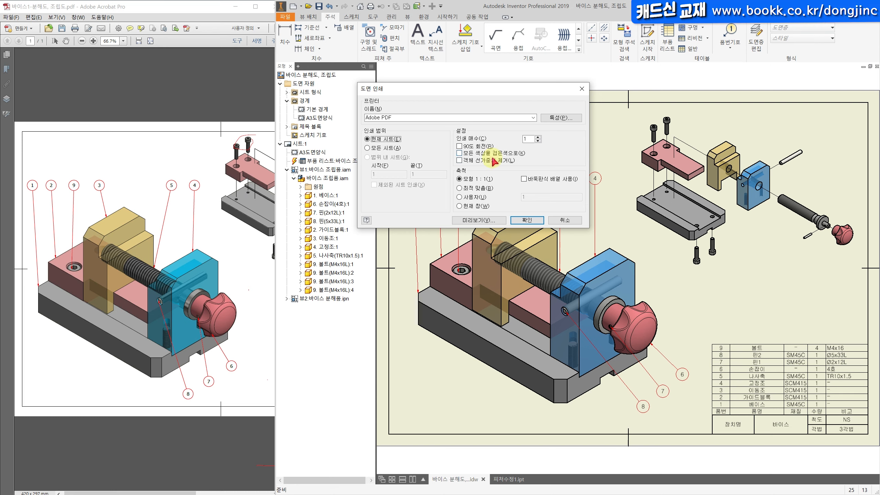
pyautogui.click(461, 154)
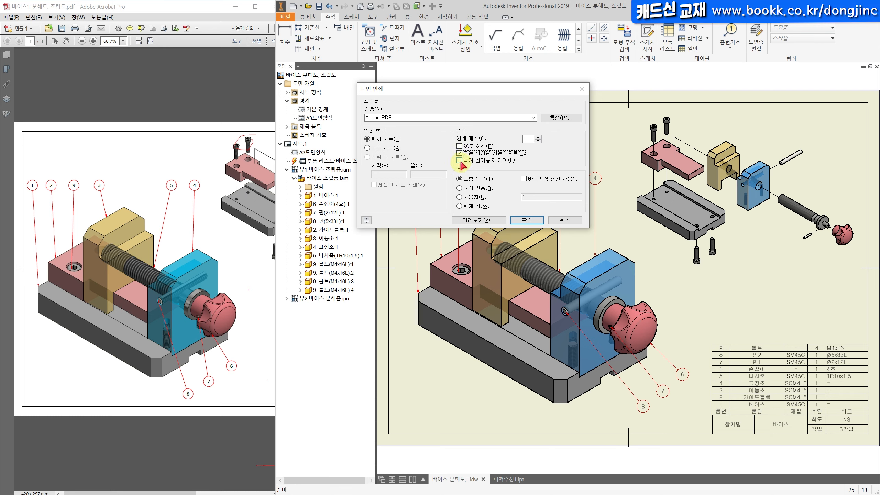
pyautogui.click(461, 165)
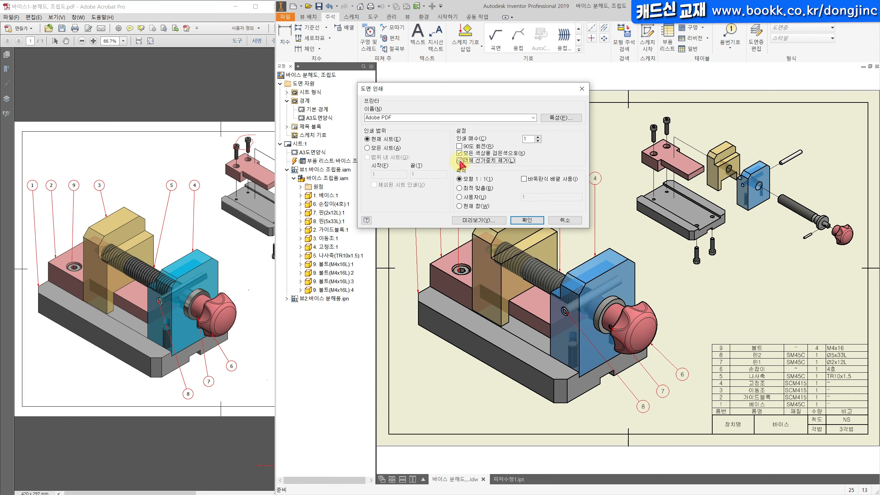
pyautogui.click(461, 189)
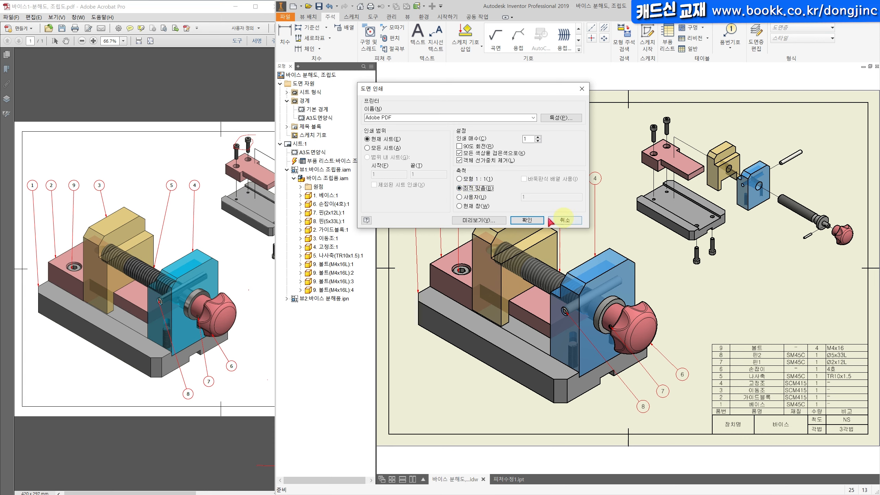
pyautogui.click(527, 220)
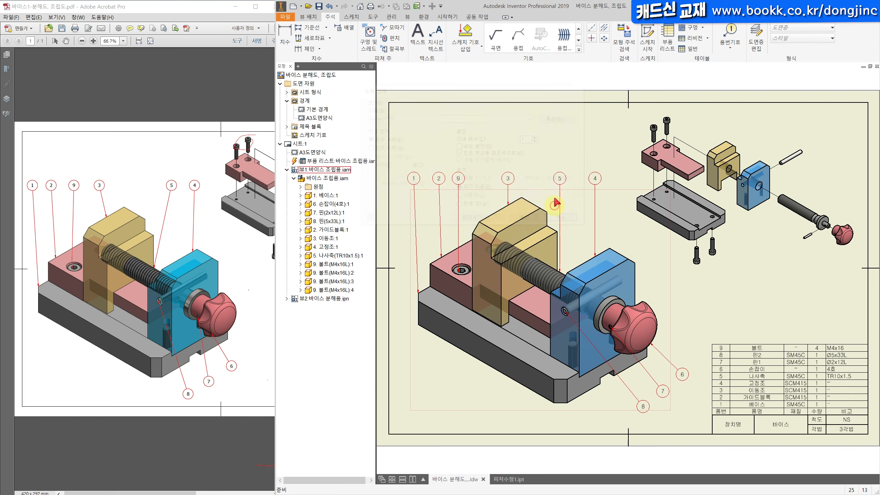